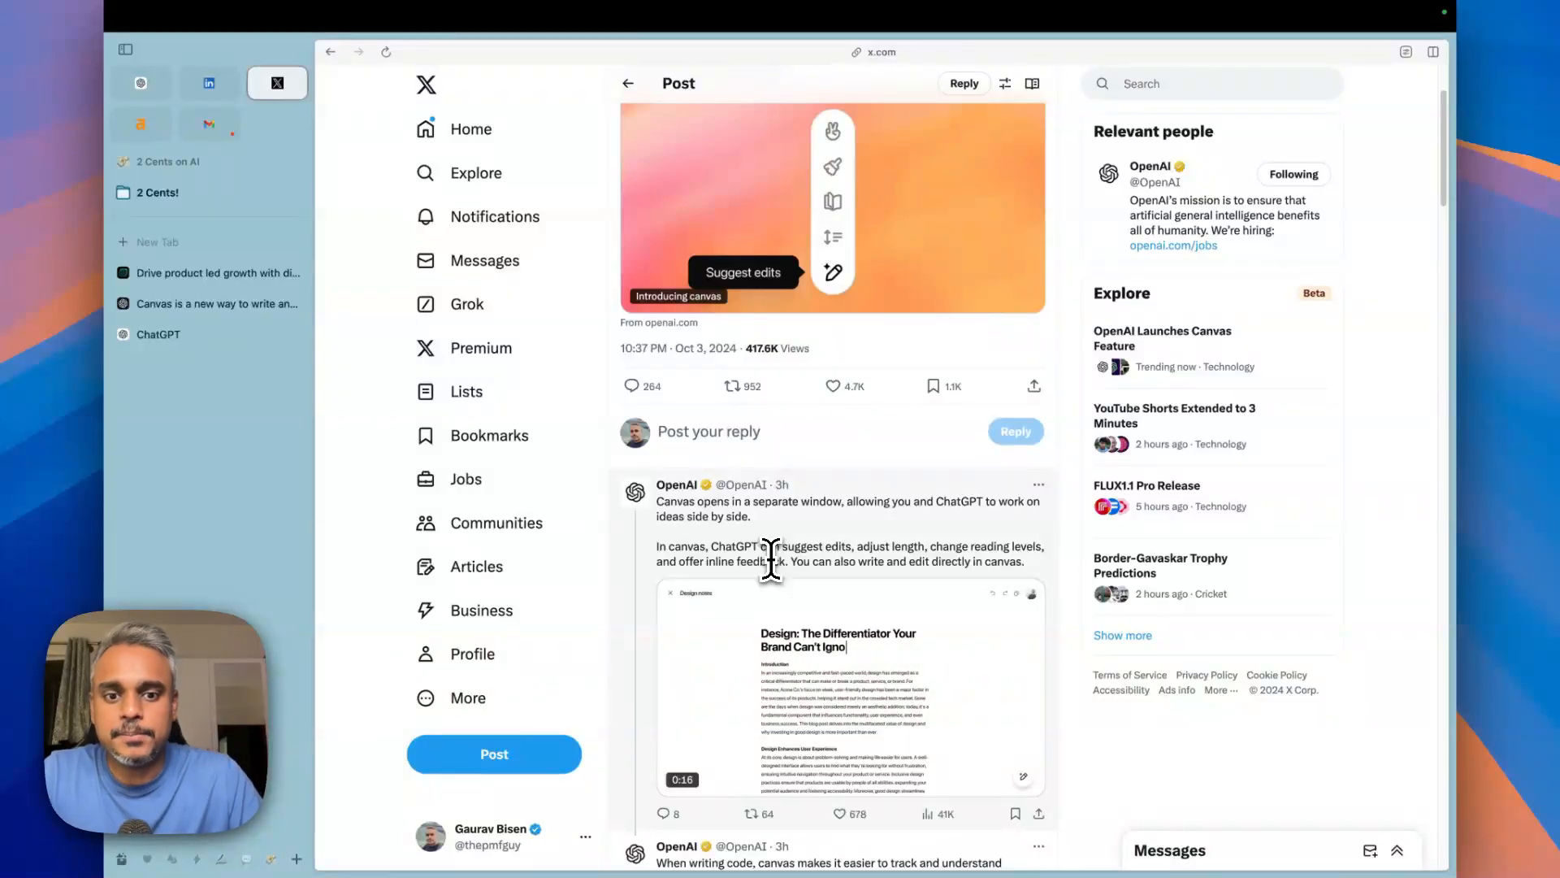
Step: Read through OpenAI's post thread introducing canvas on X and view the Shoutout homepage
scroll(770, 561, down, 1)
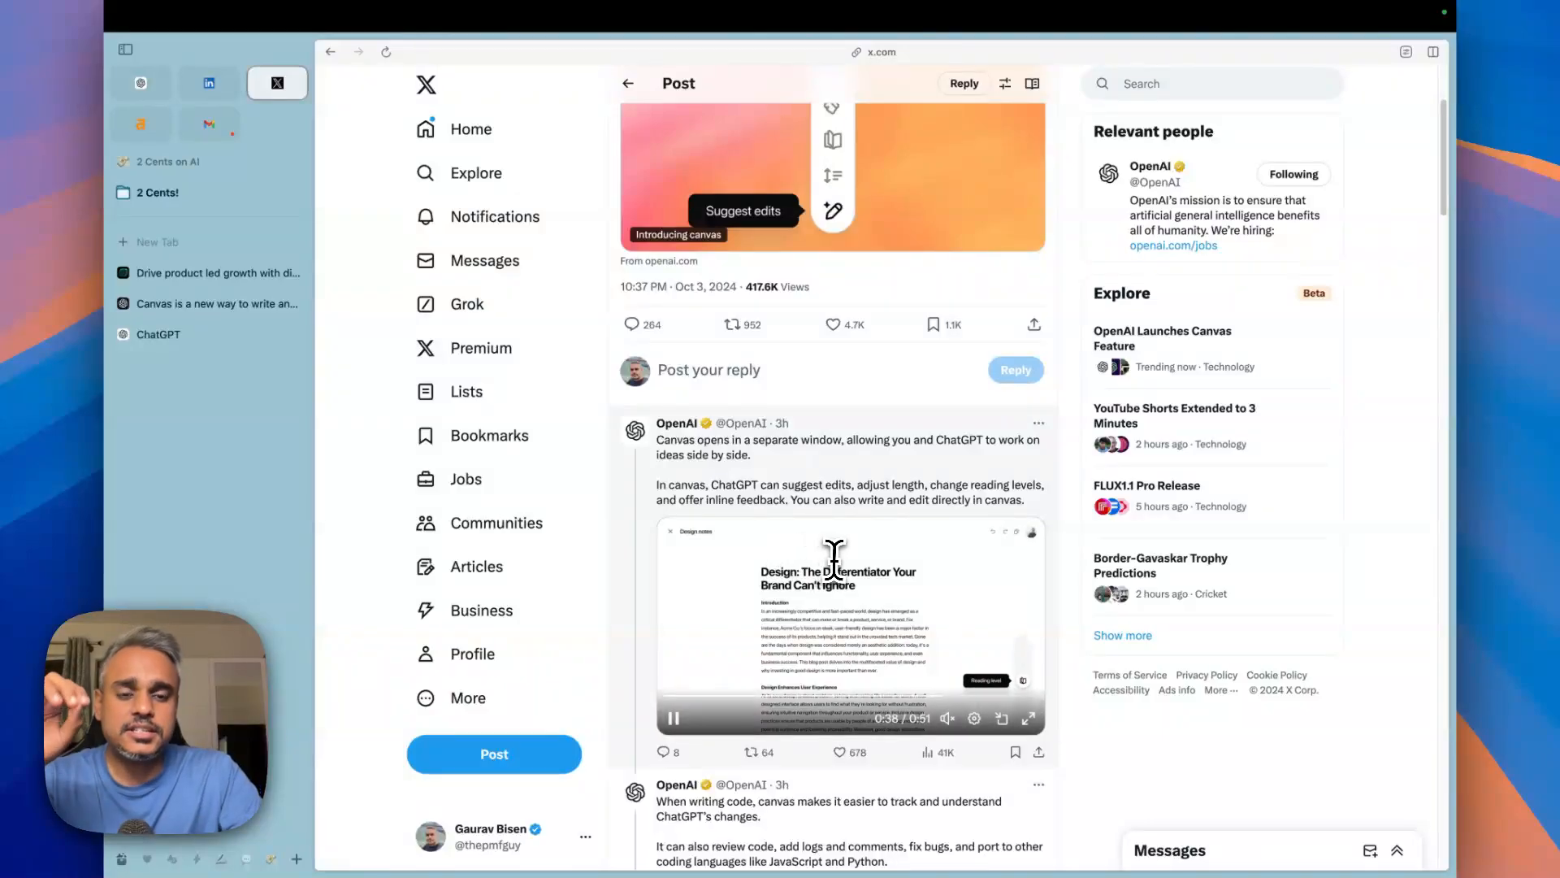
scroll(834, 560, down, 1)
scroll(835, 561, down, 2)
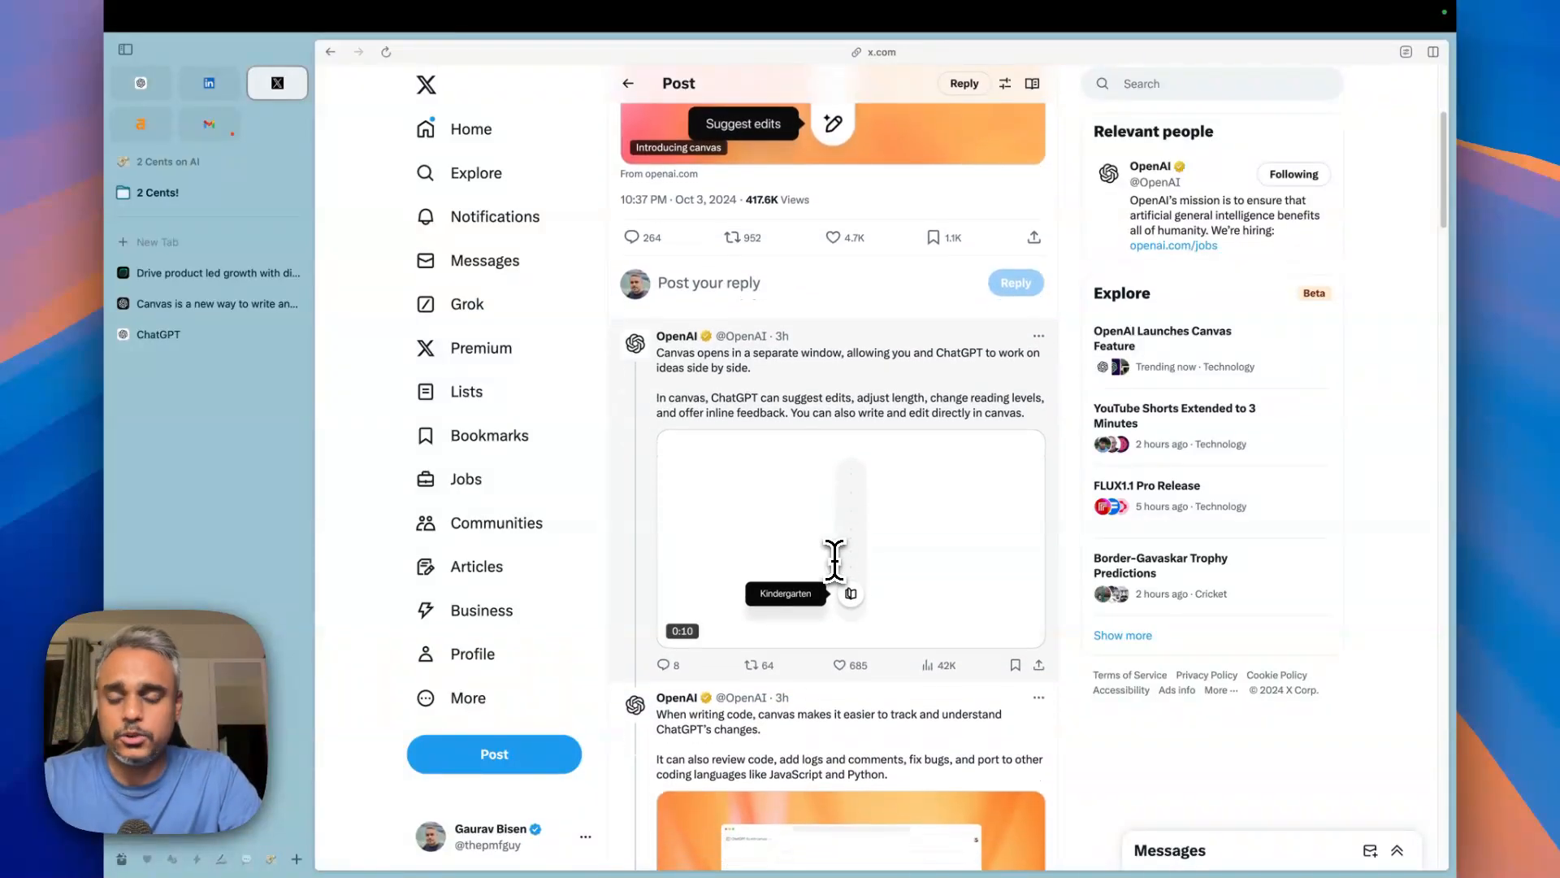
scroll(835, 560, down, 1)
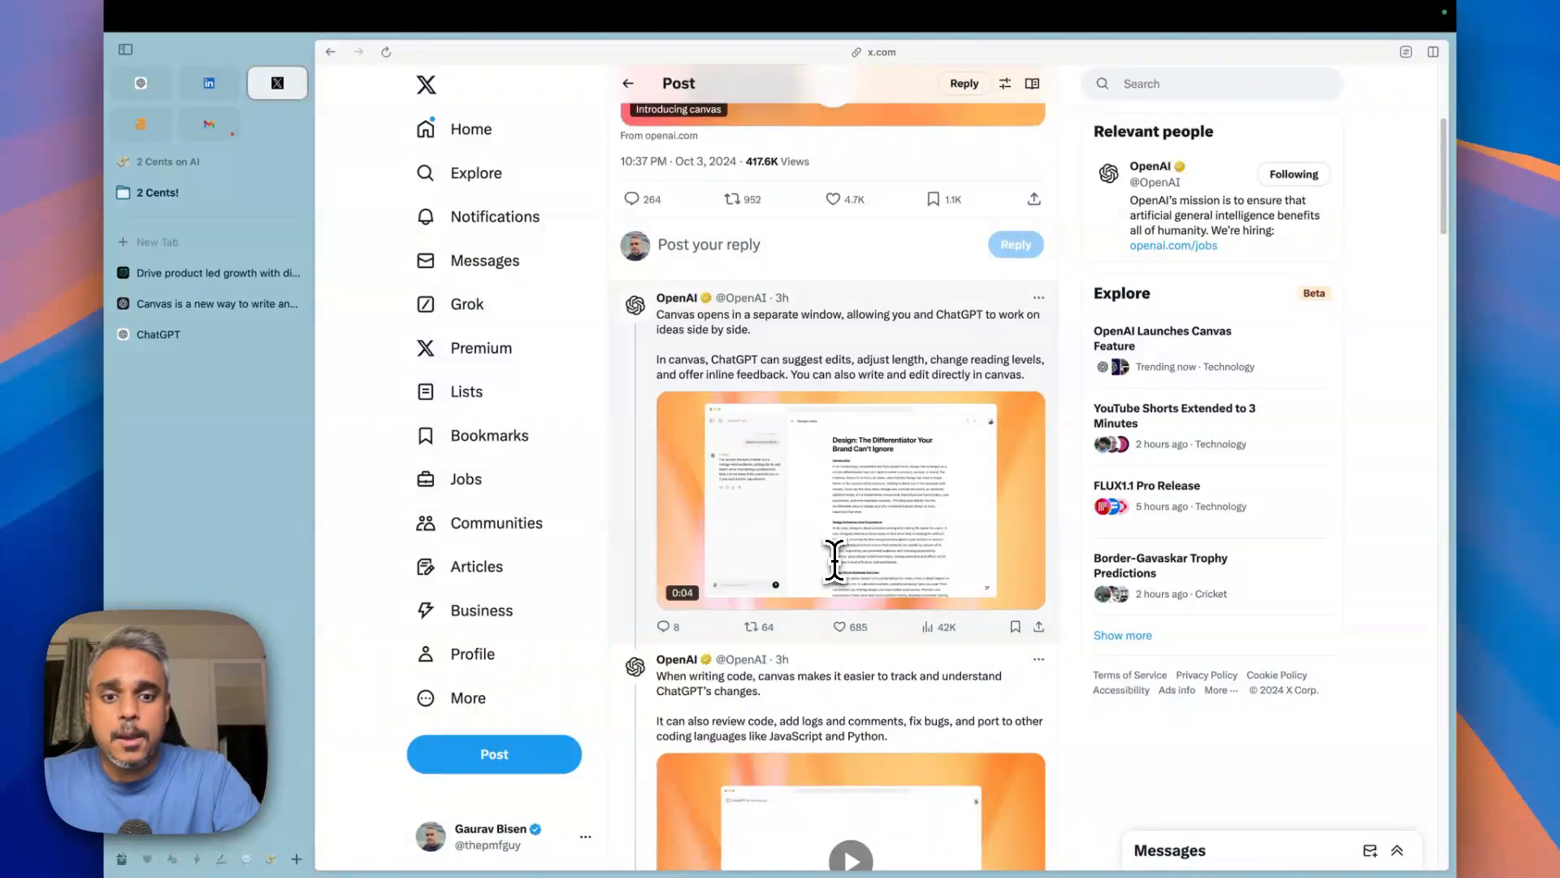
scroll(834, 560, down, 4)
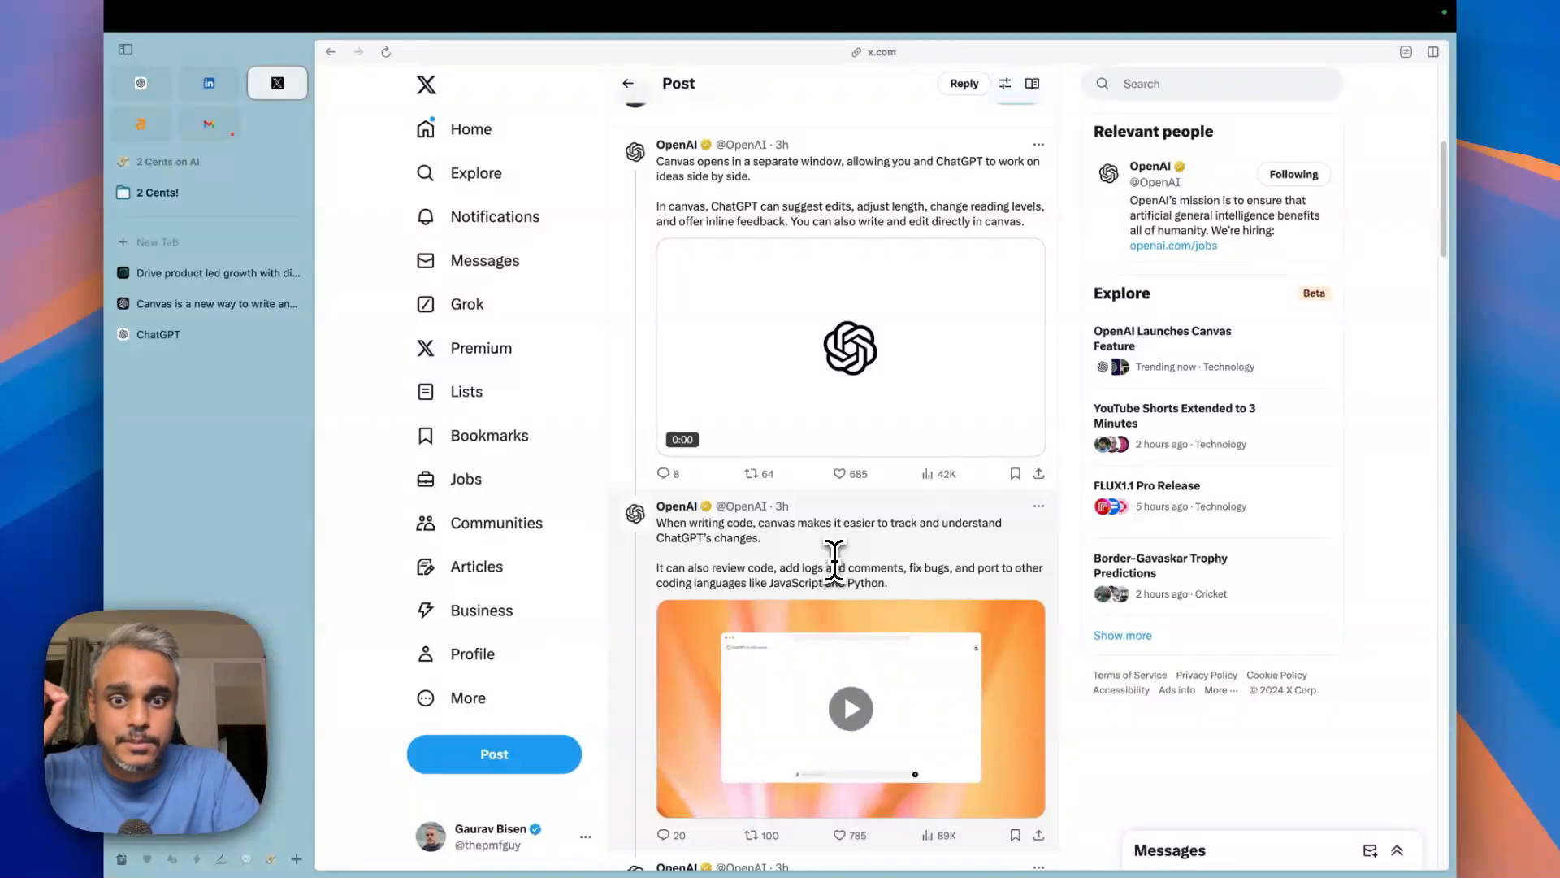
scroll(834, 560, down, 1)
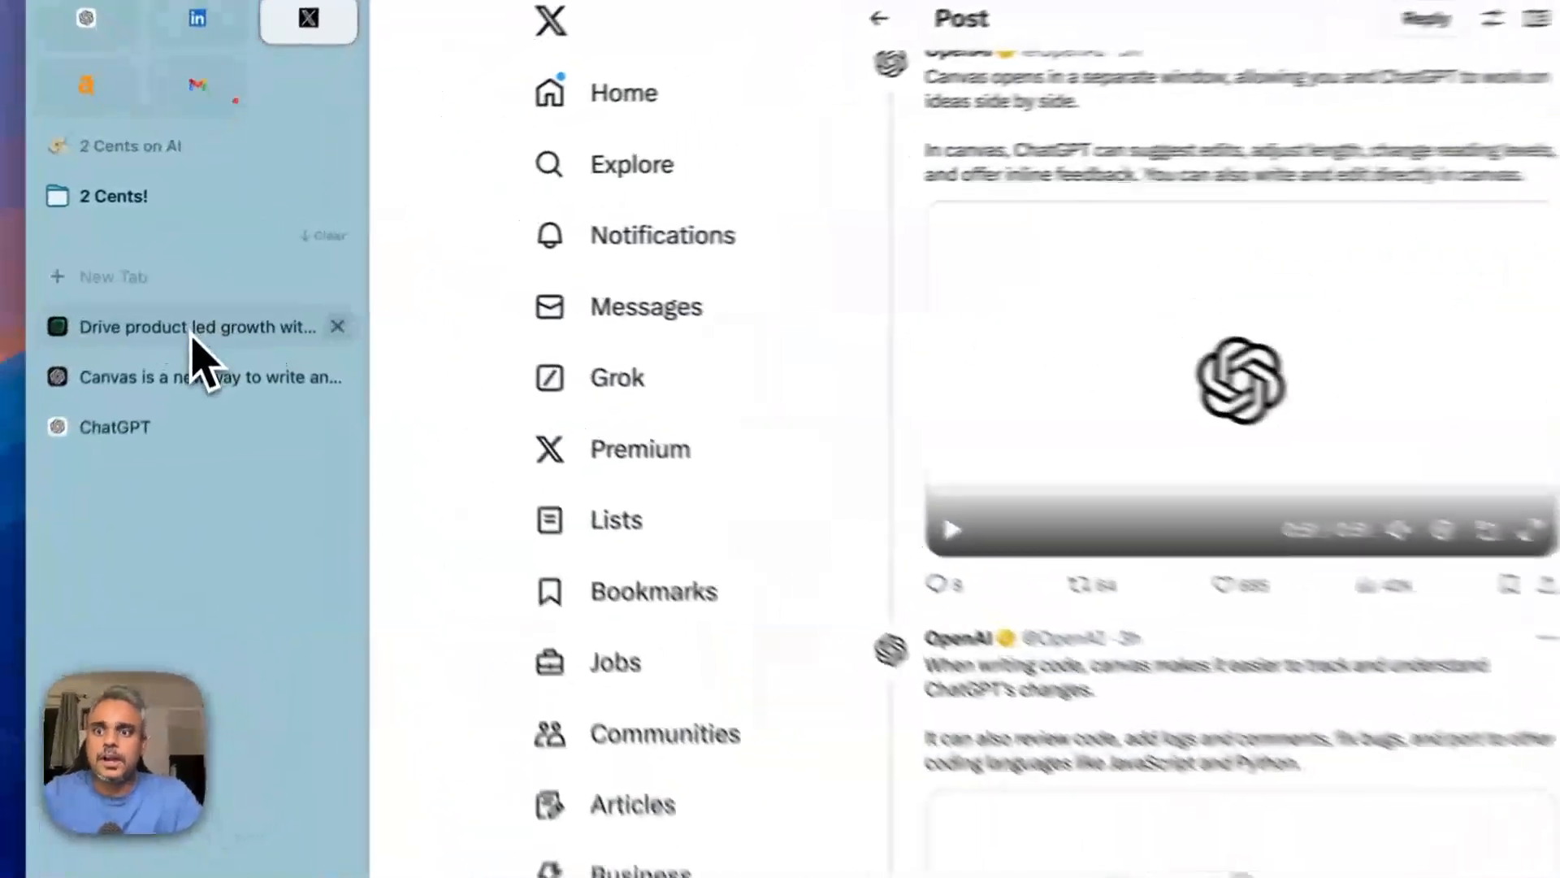
click(193, 337)
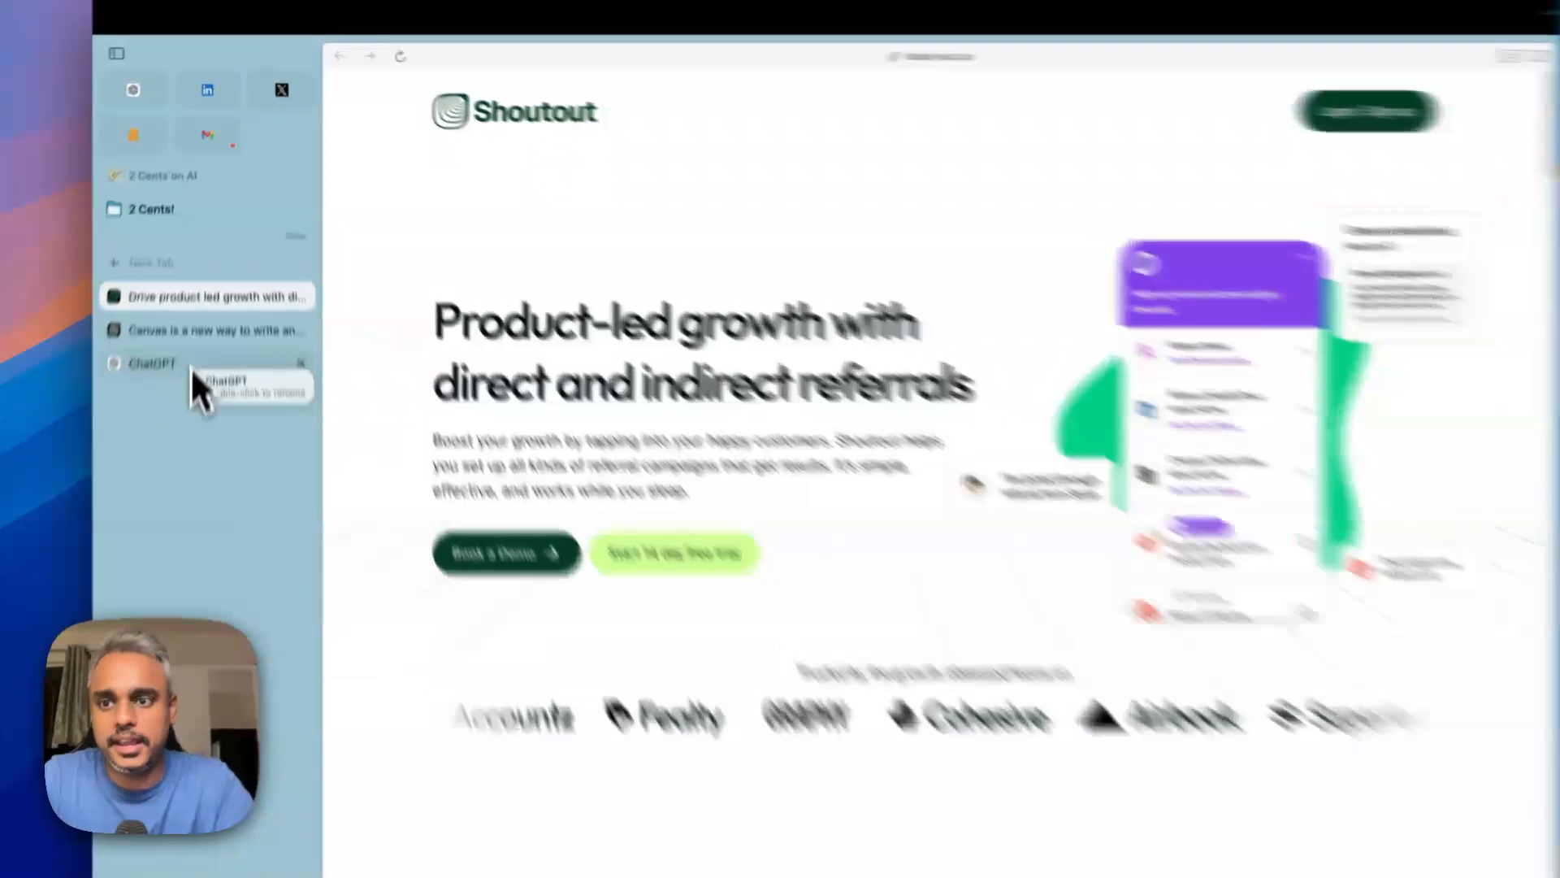
Step: Switch to ChatGPT and check in the available models that GPT-4o with canvas is selected
click(193, 335)
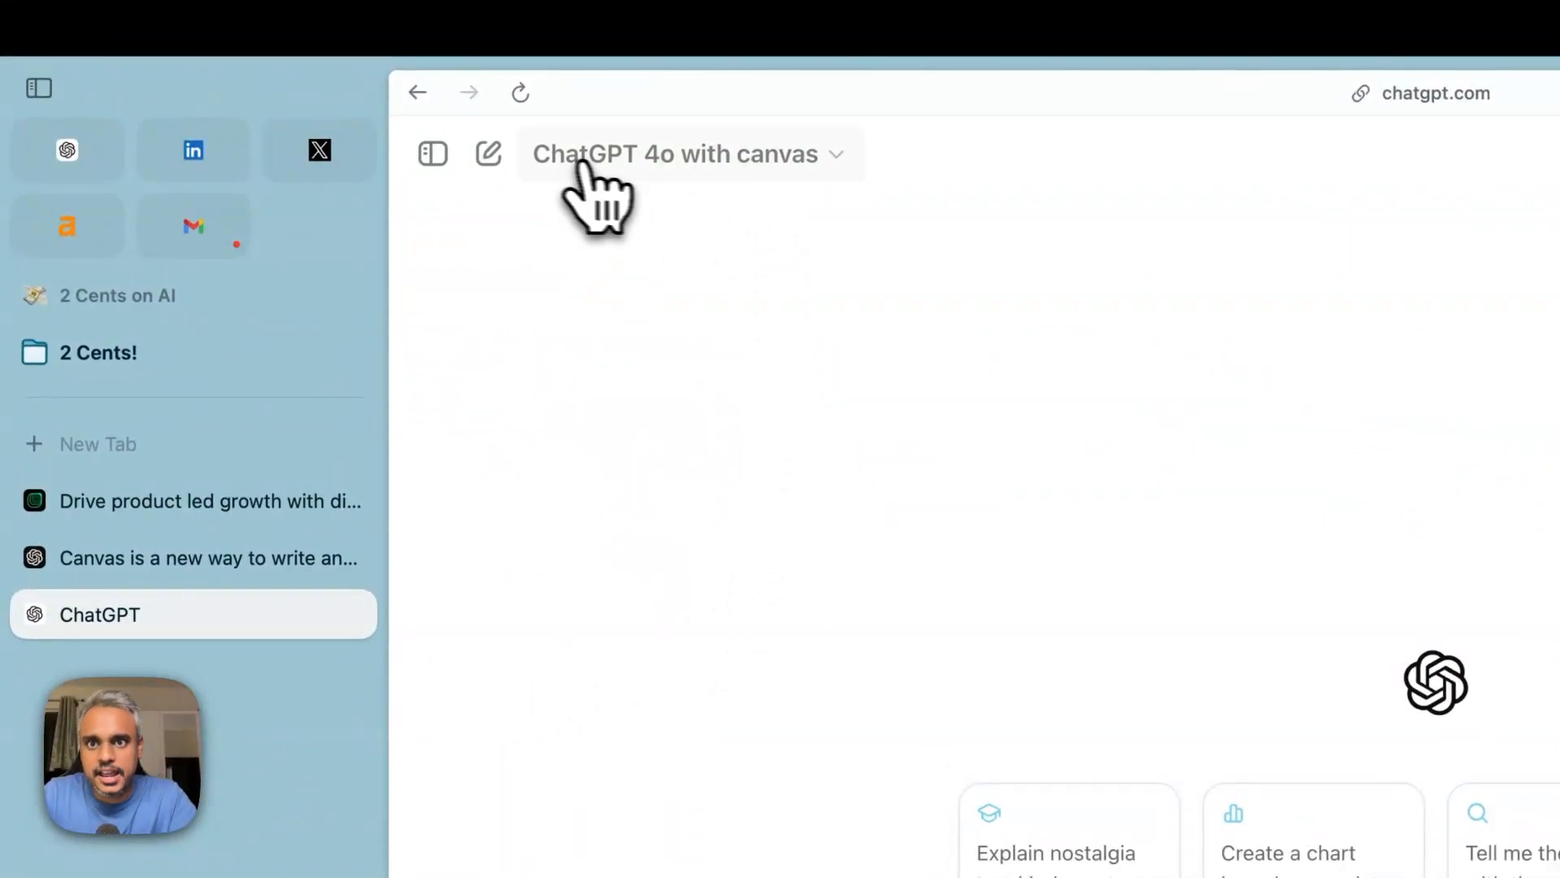
click(736, 168)
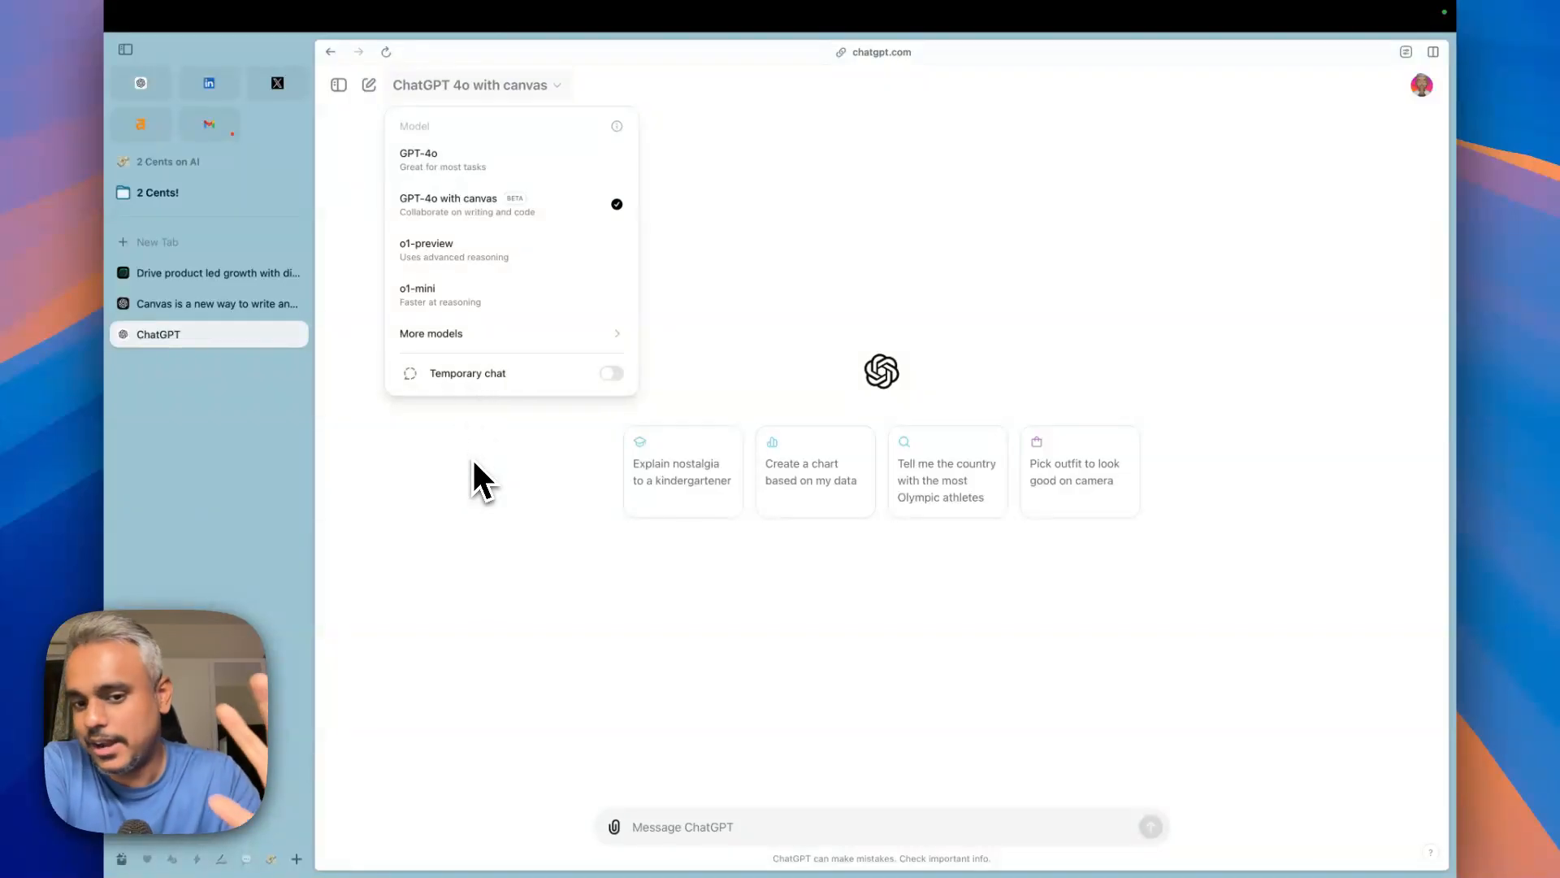
click(474, 463)
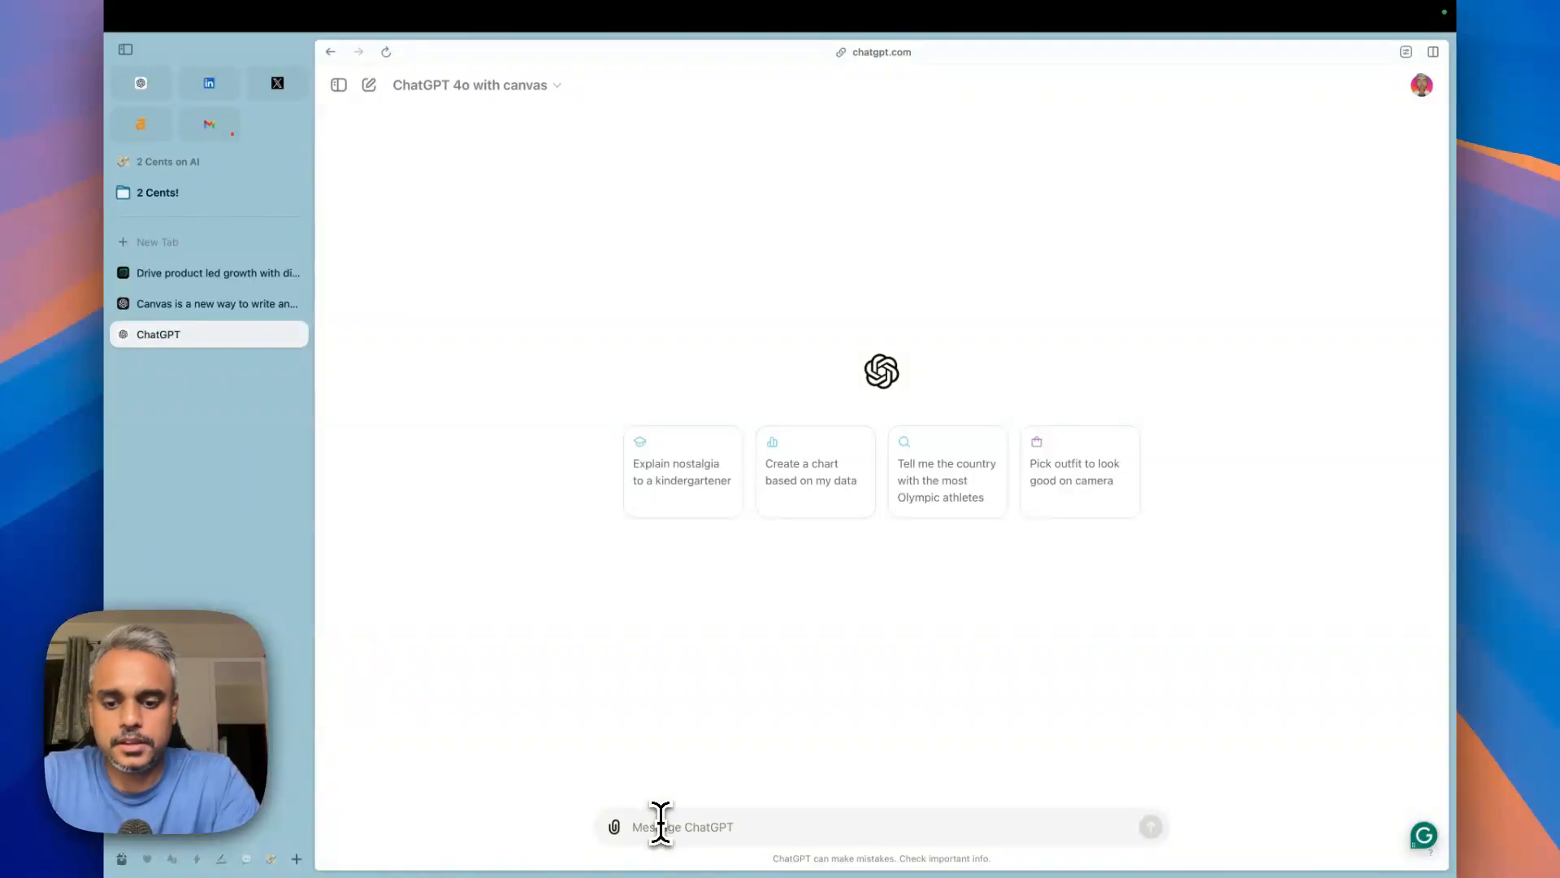
Step: Start the ChatGPT prompt with "Write a detailed blog on the importance of Referral Marketing for Consumer SaaS Companies."
text(Wri)
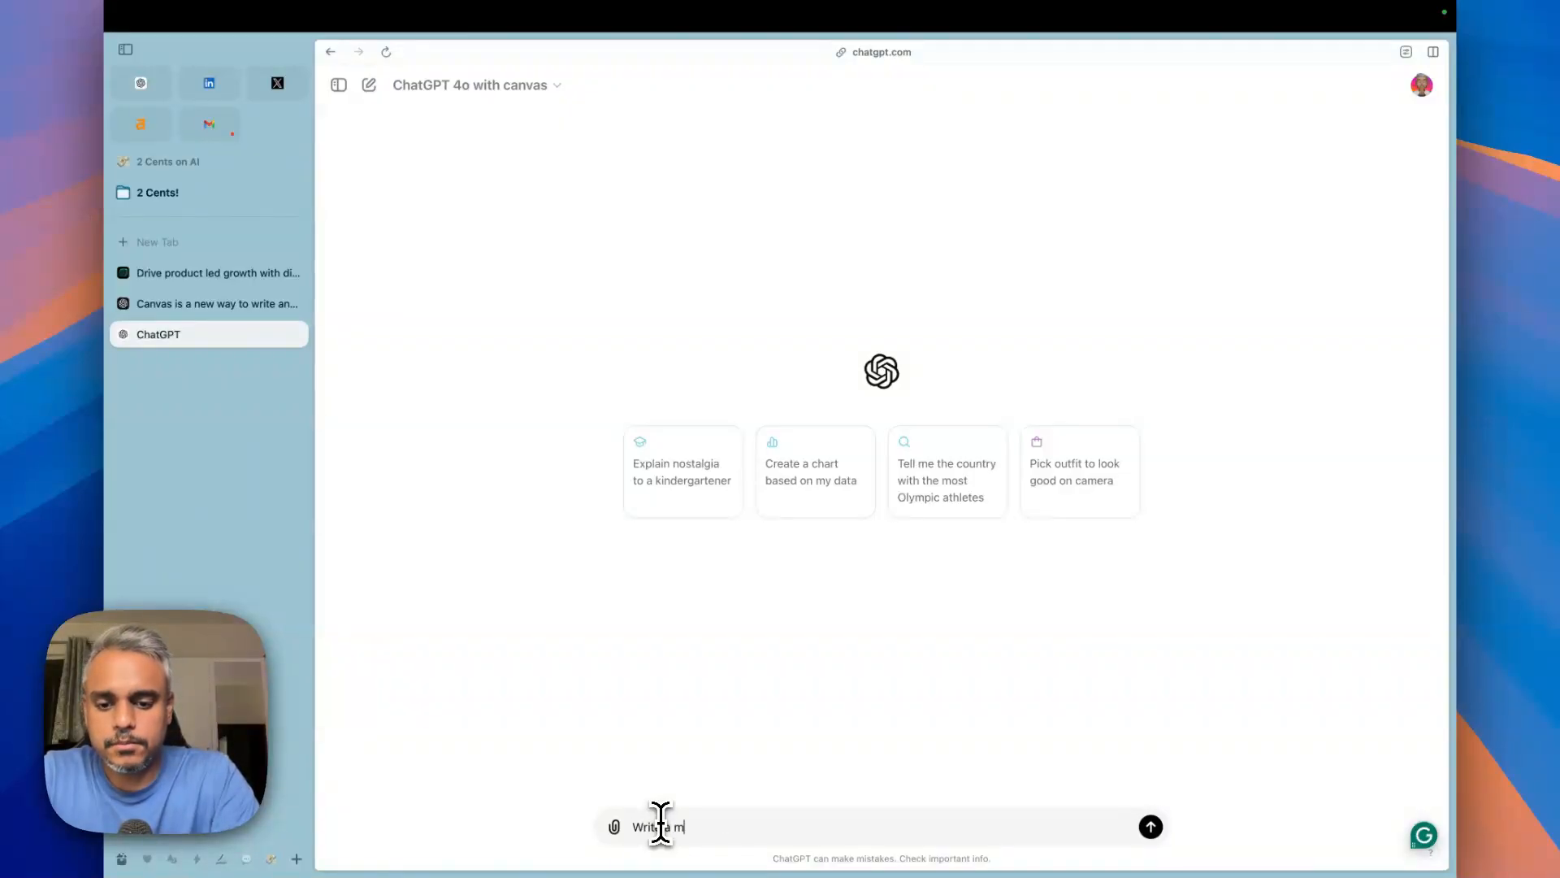
text(te a detailed blog on)
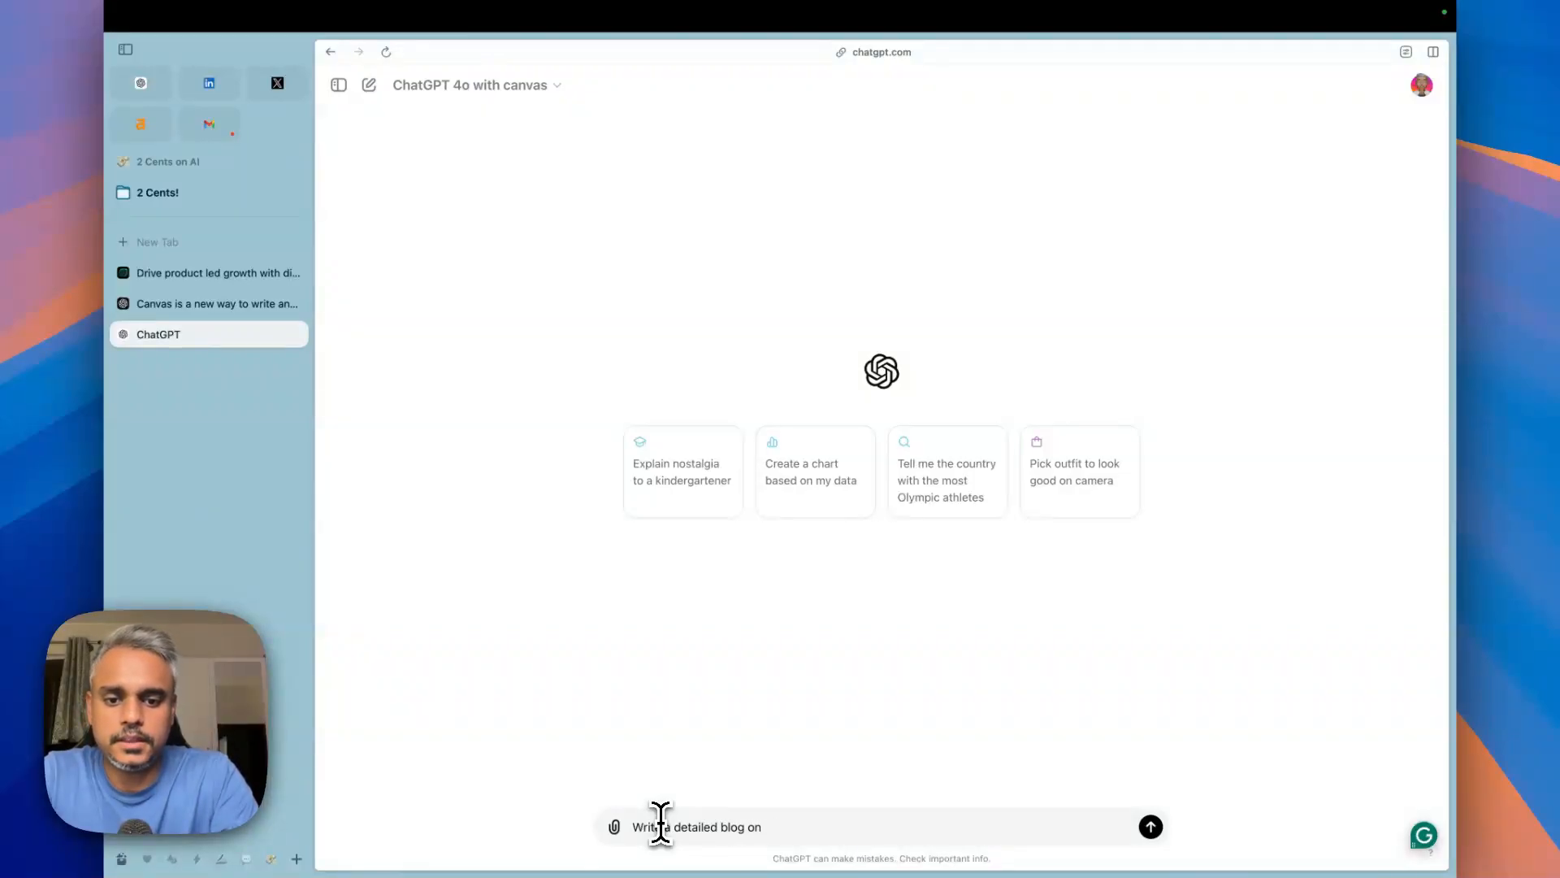
text( the importance of Referral Mar)
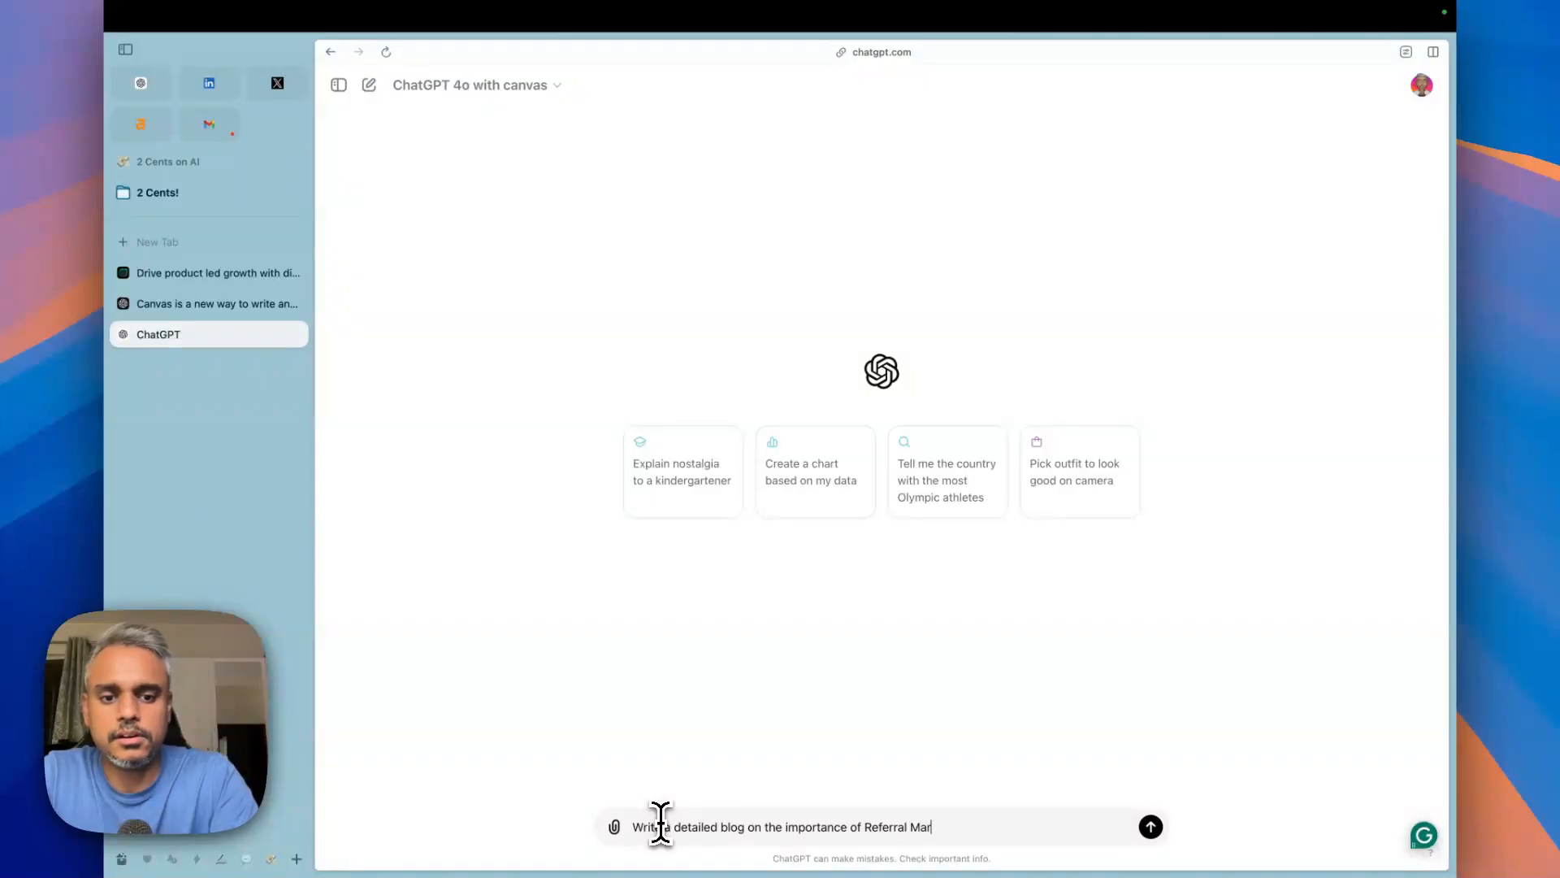
text(keting )
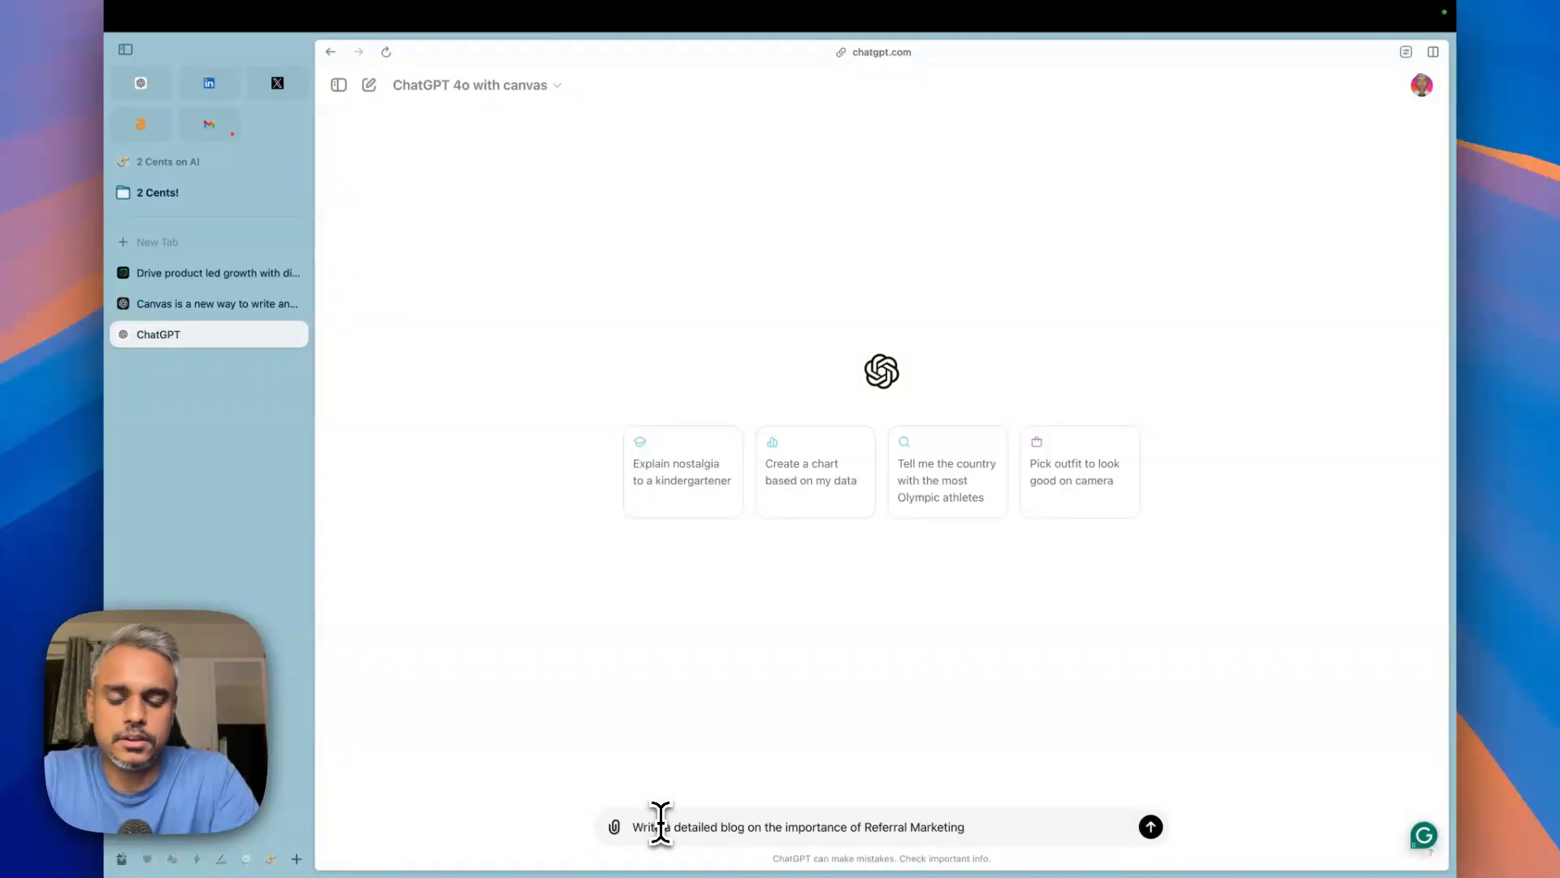
text(for Consumer)
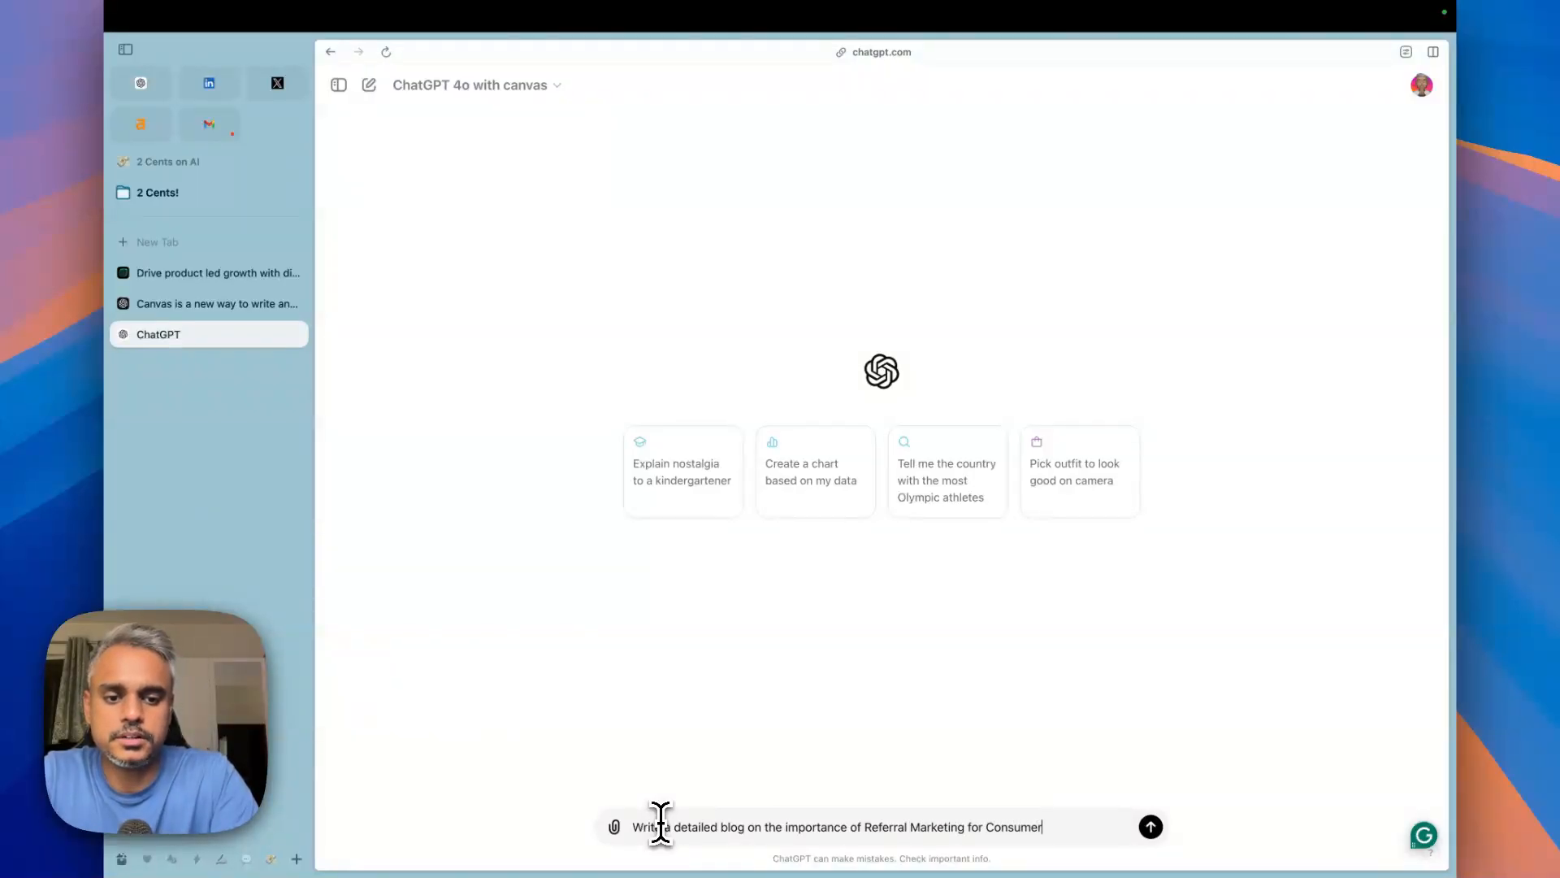
text( C)
key(BackSpace)
text(SaaS Com)
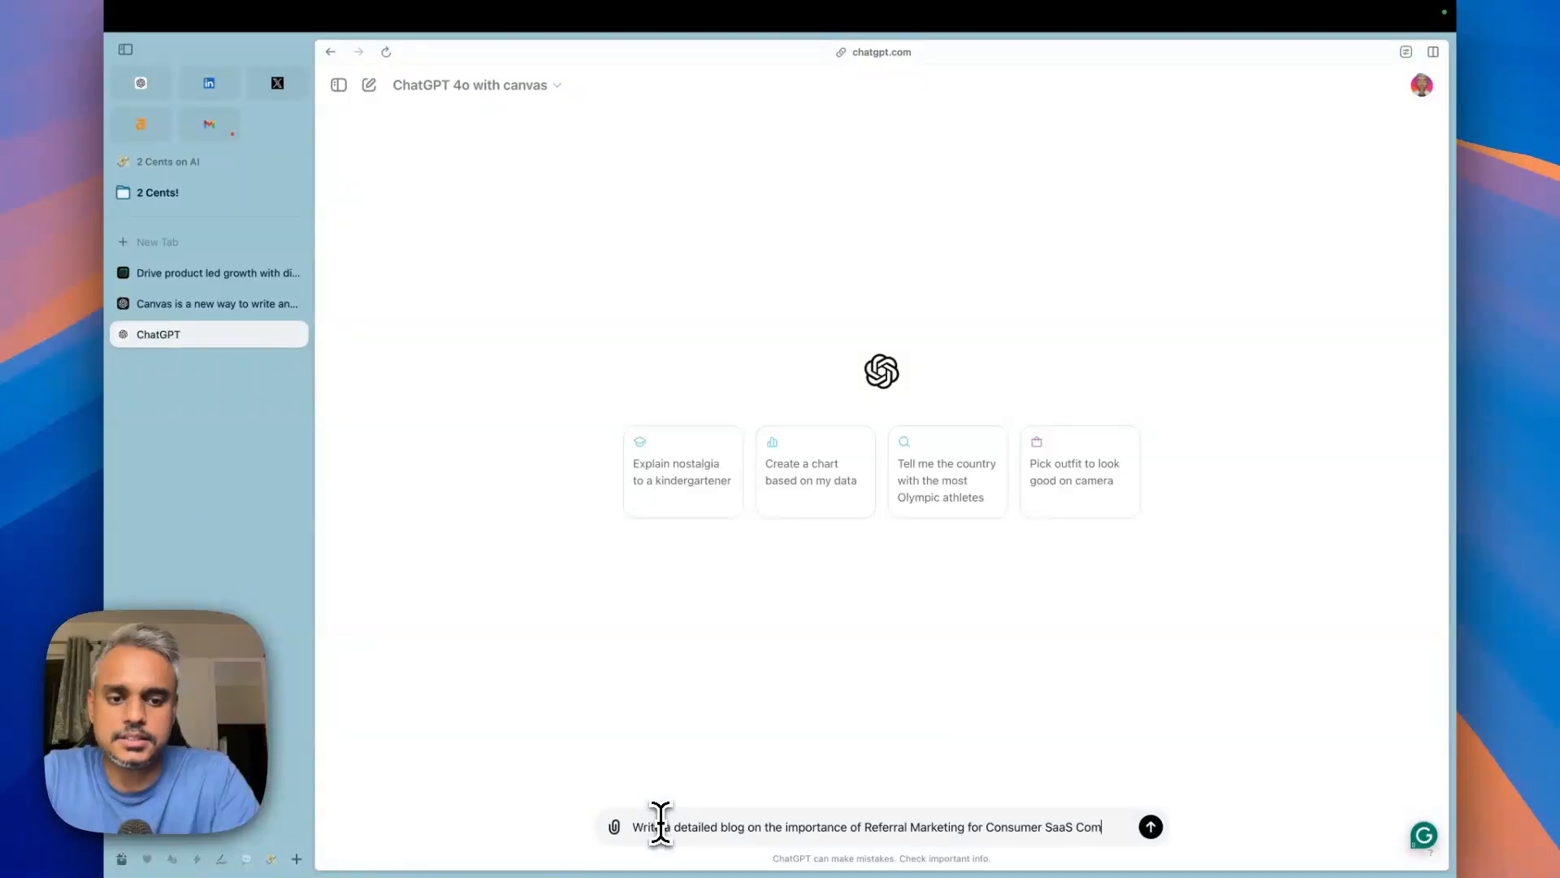
text(panies. Ma)
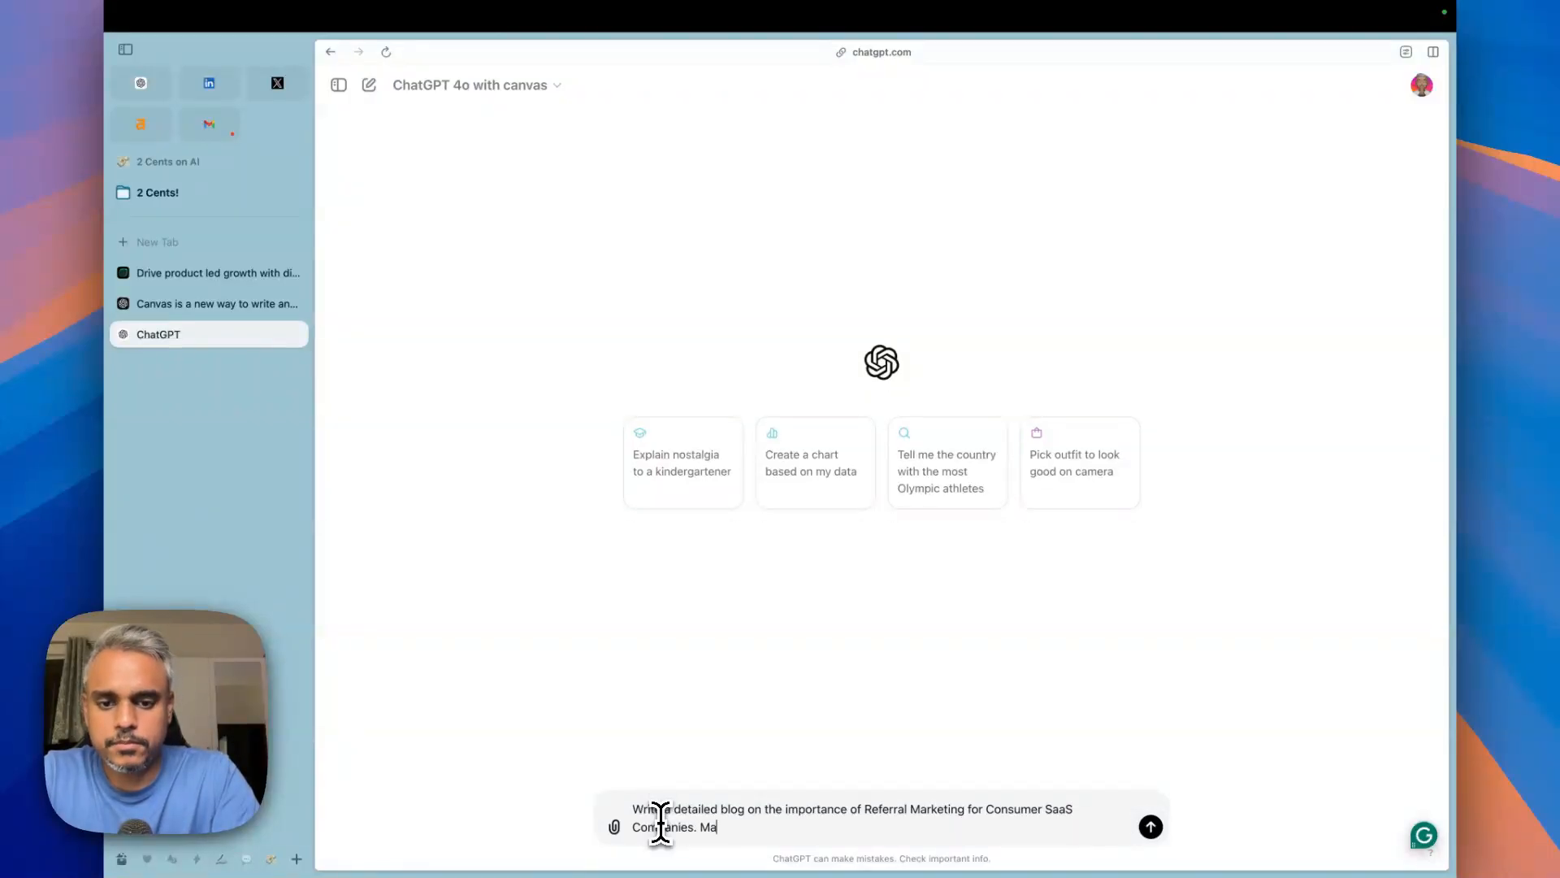
Step: Continue the prompt with "Make sure the blog has all the important sections and outline."
text(ke sure the blog )
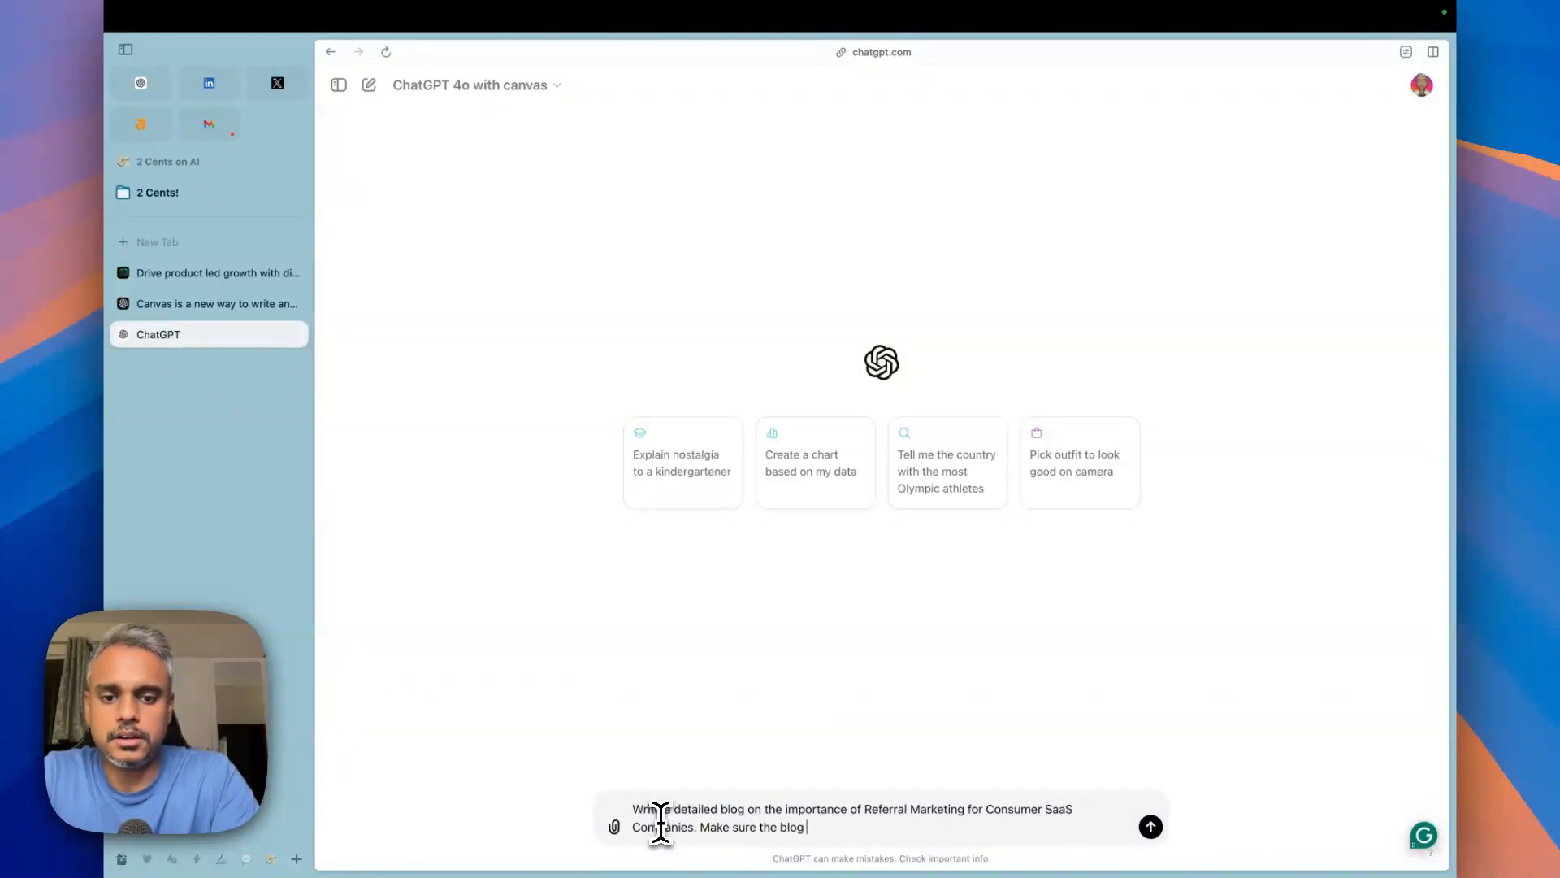
text(has all the im)
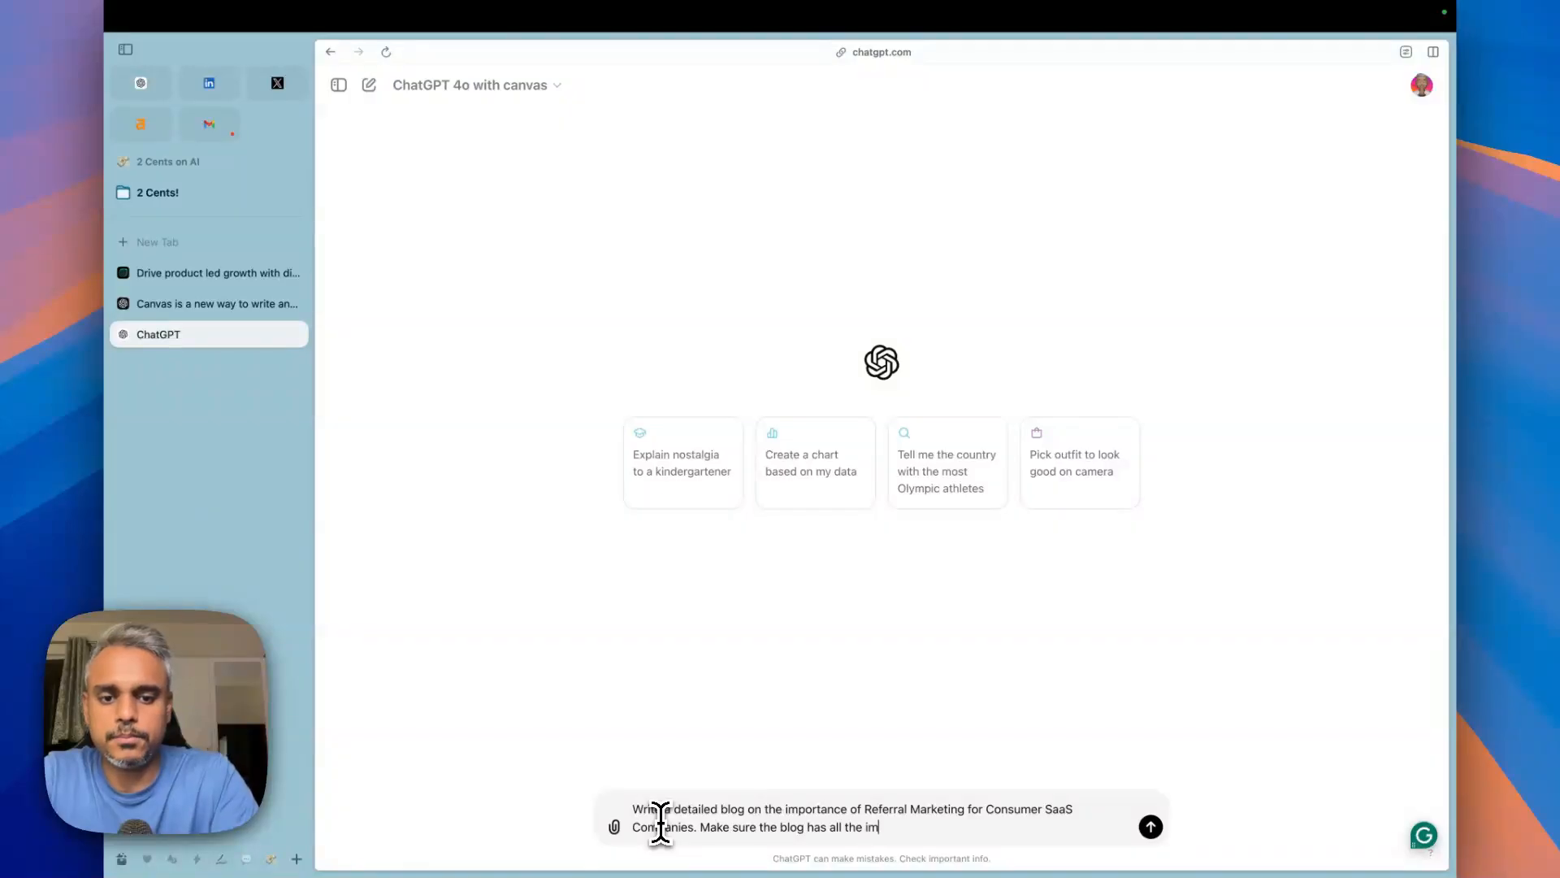
text(portant section)
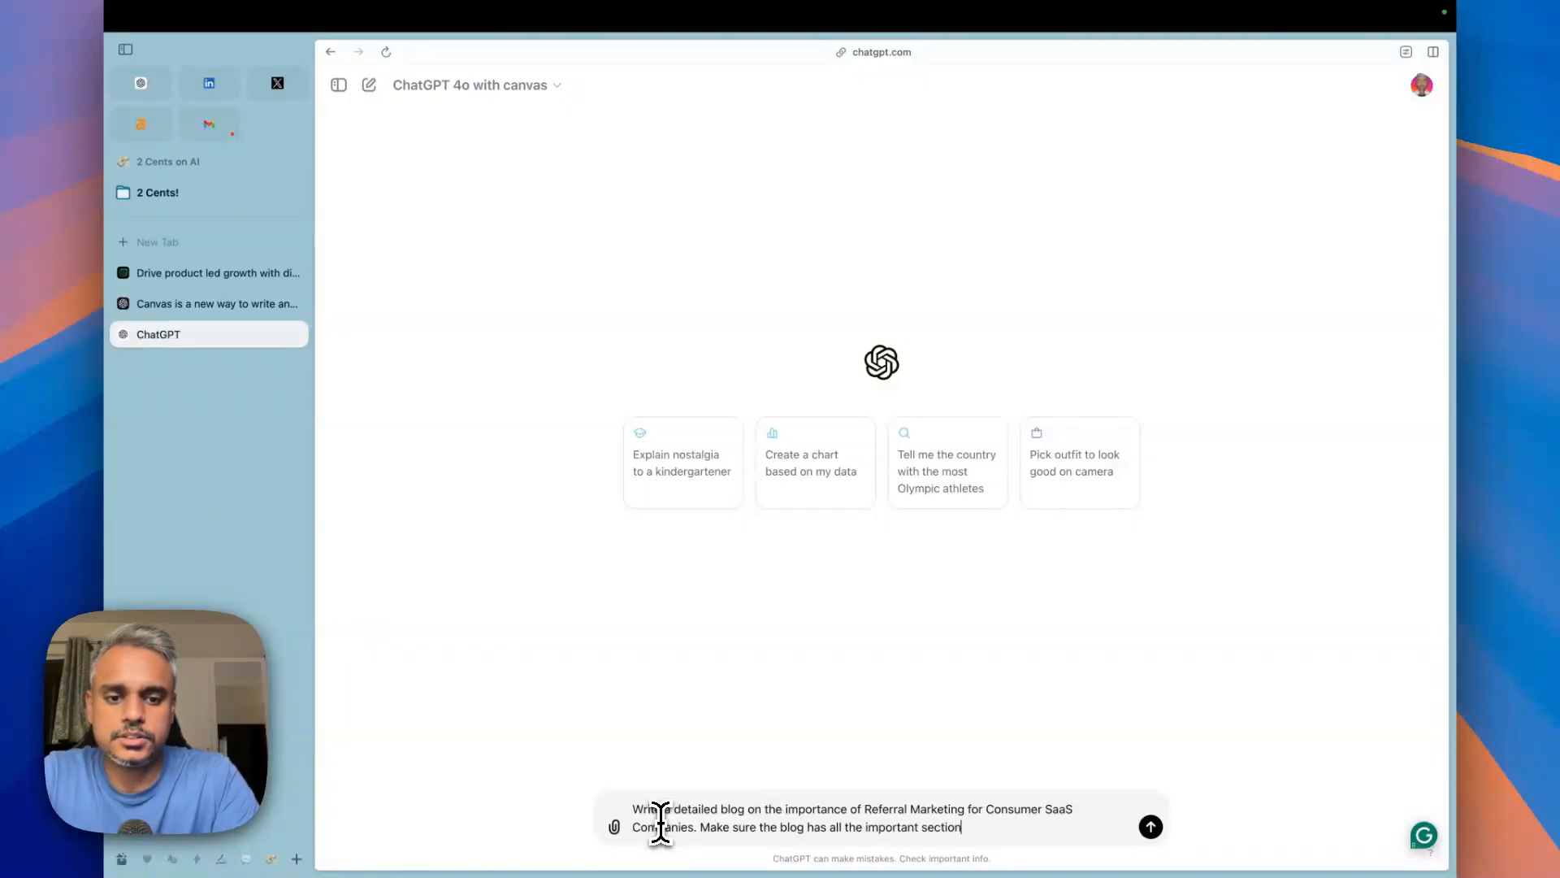
text(s and outlikn)
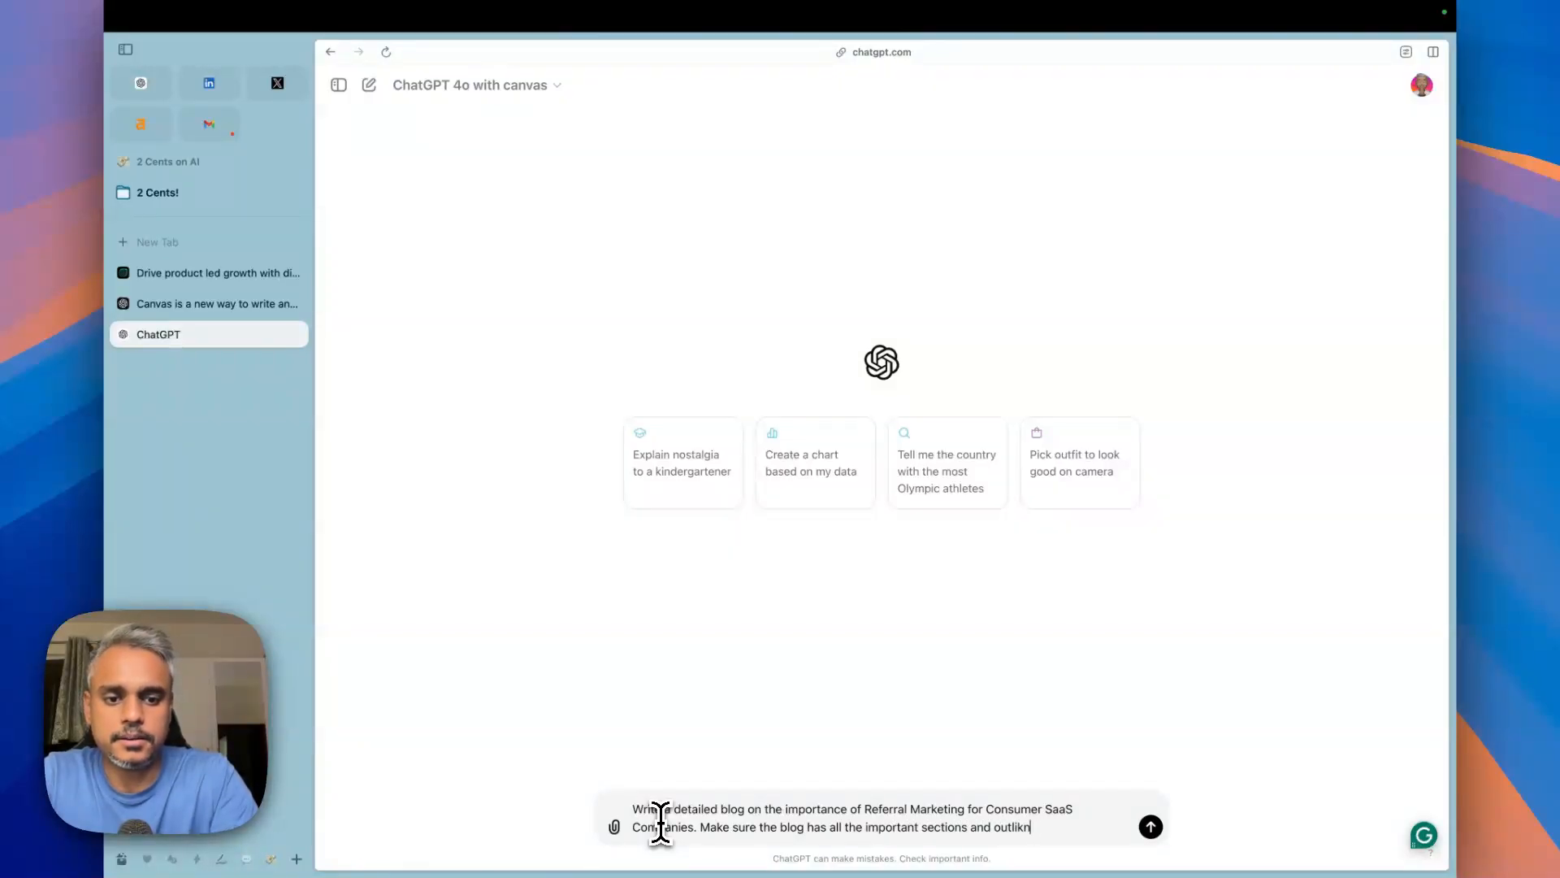
key(BackSpace)
key(BackSpace)
text(ne. It)
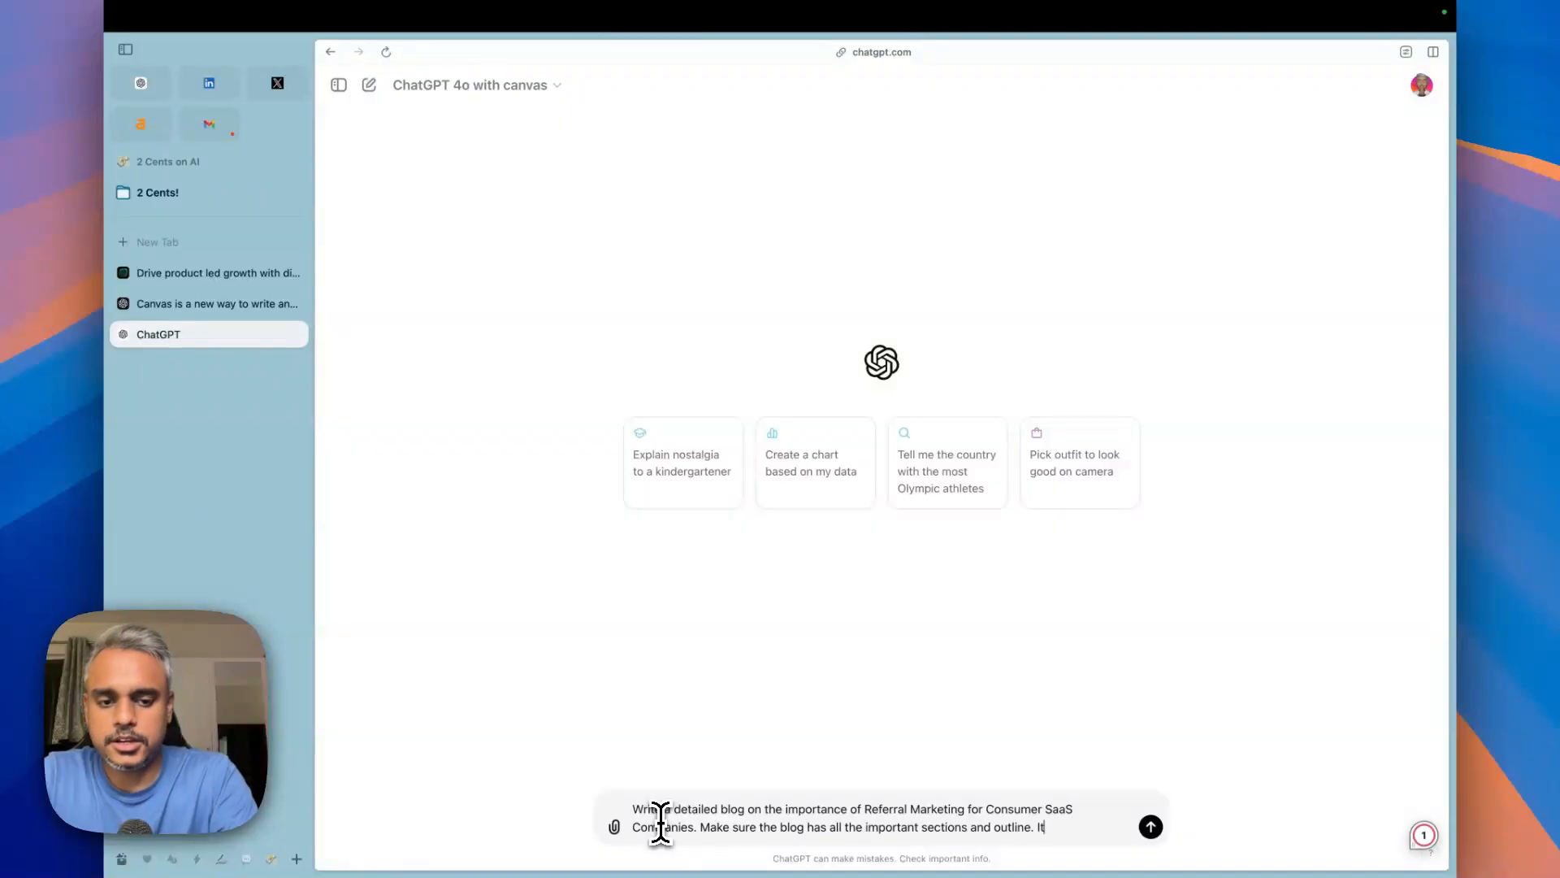
Step: Add to the prompt "It should also have table of content and I think I shouldn't mention that you are an expert in writing"
text( should also have t)
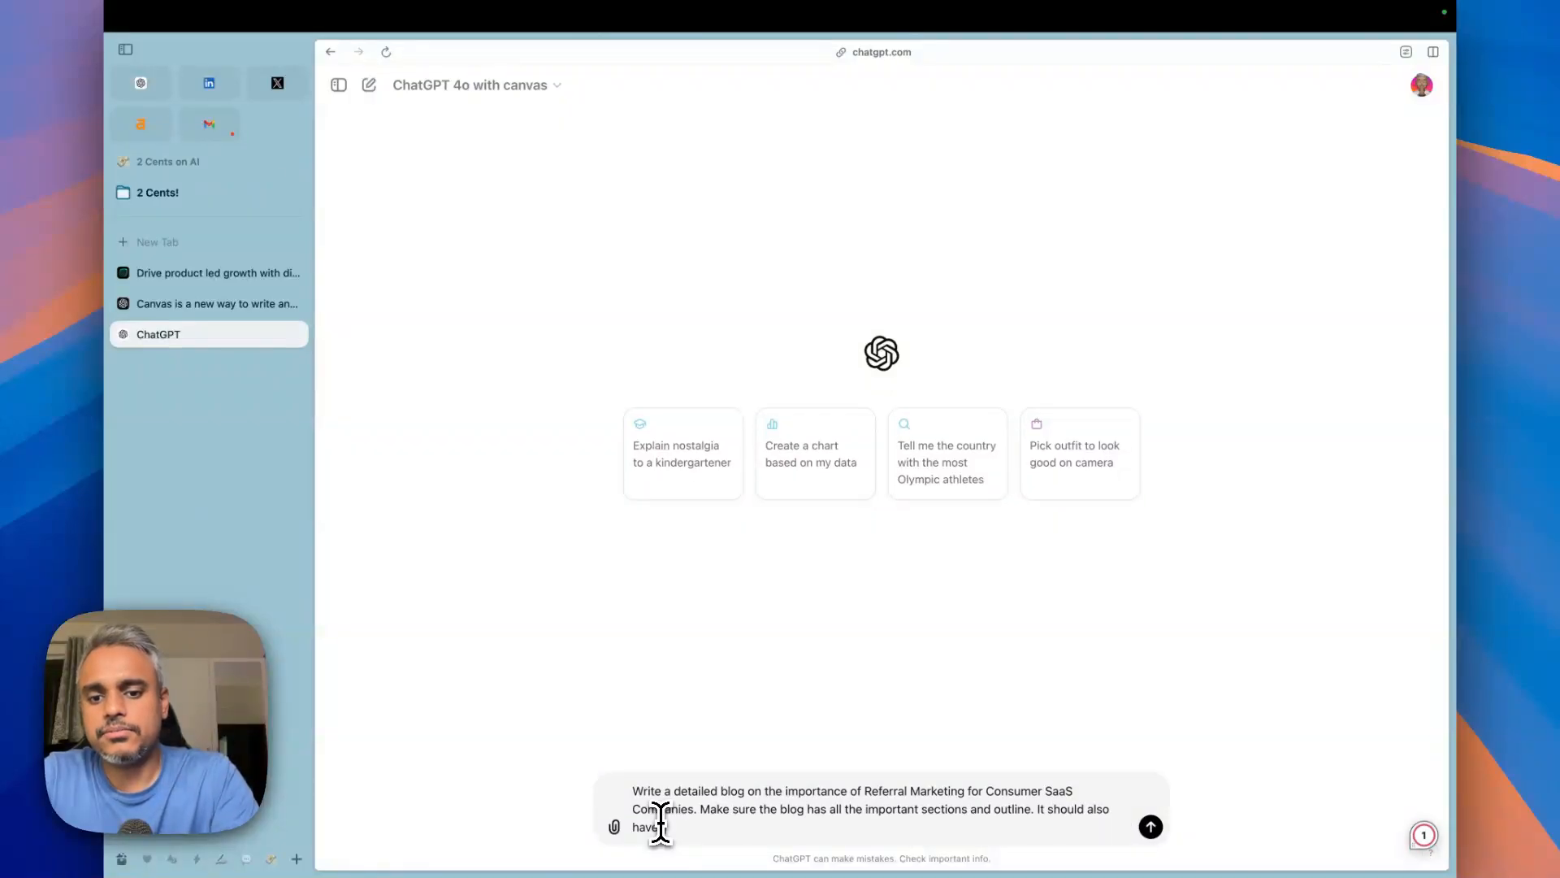
text(able of con)
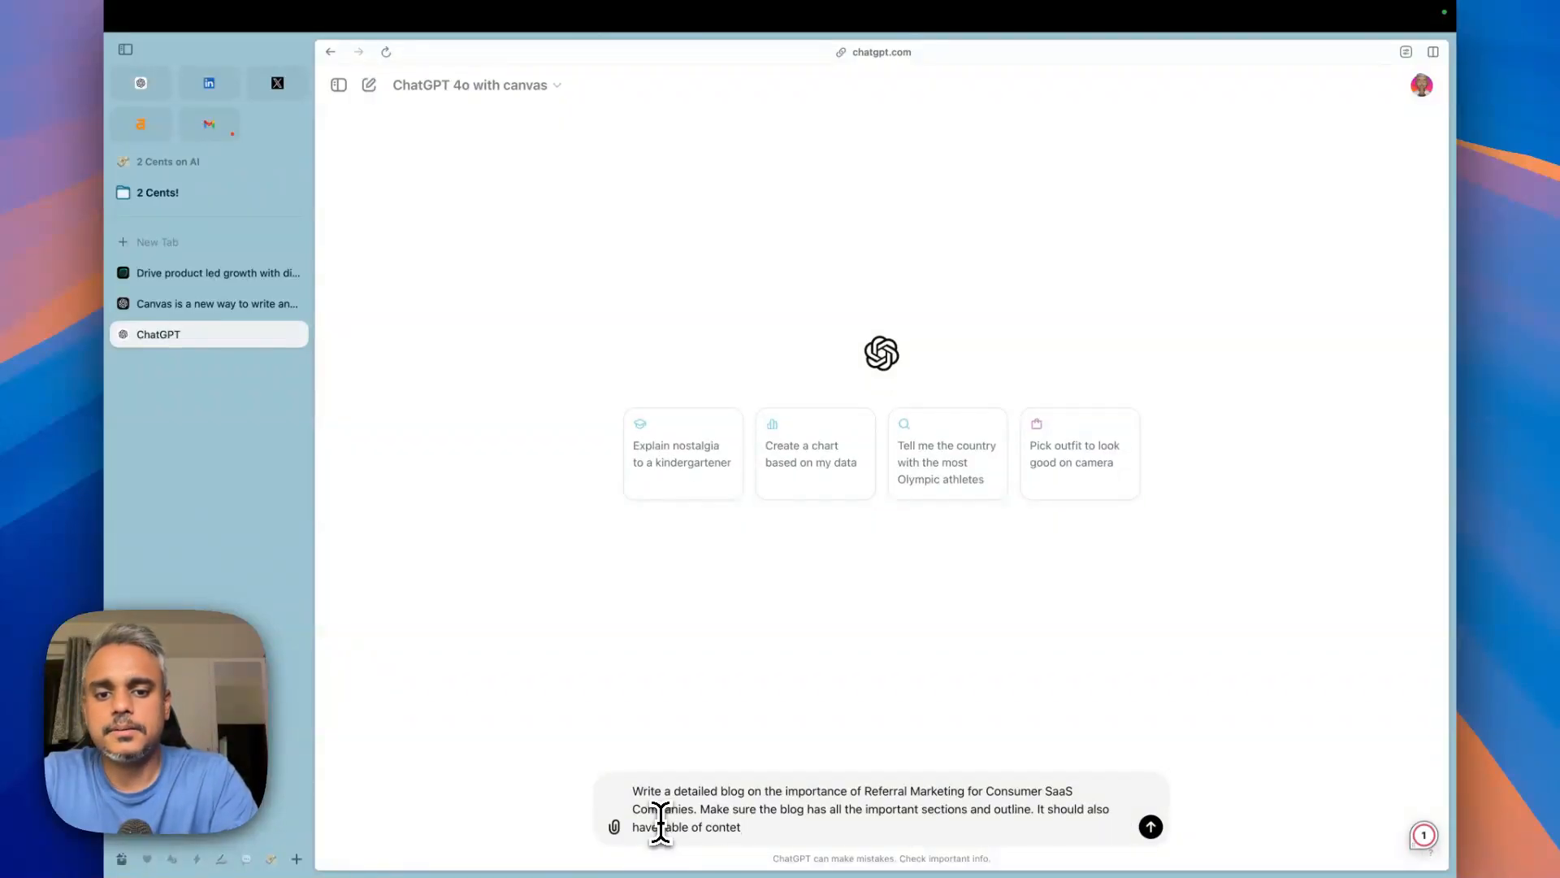
text(tent and)
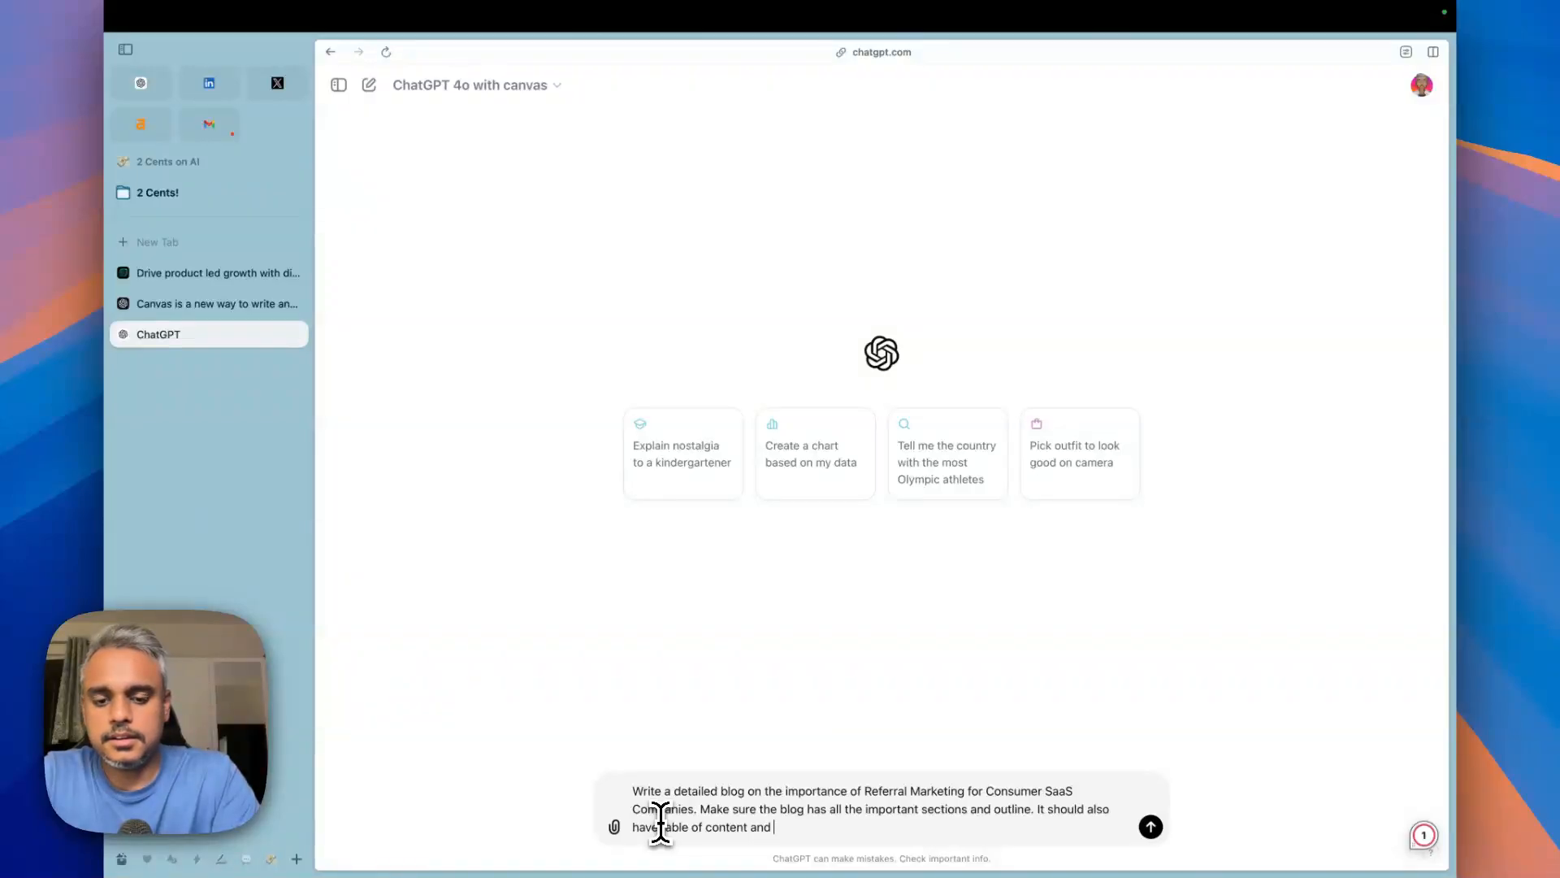
text(I think I shou)
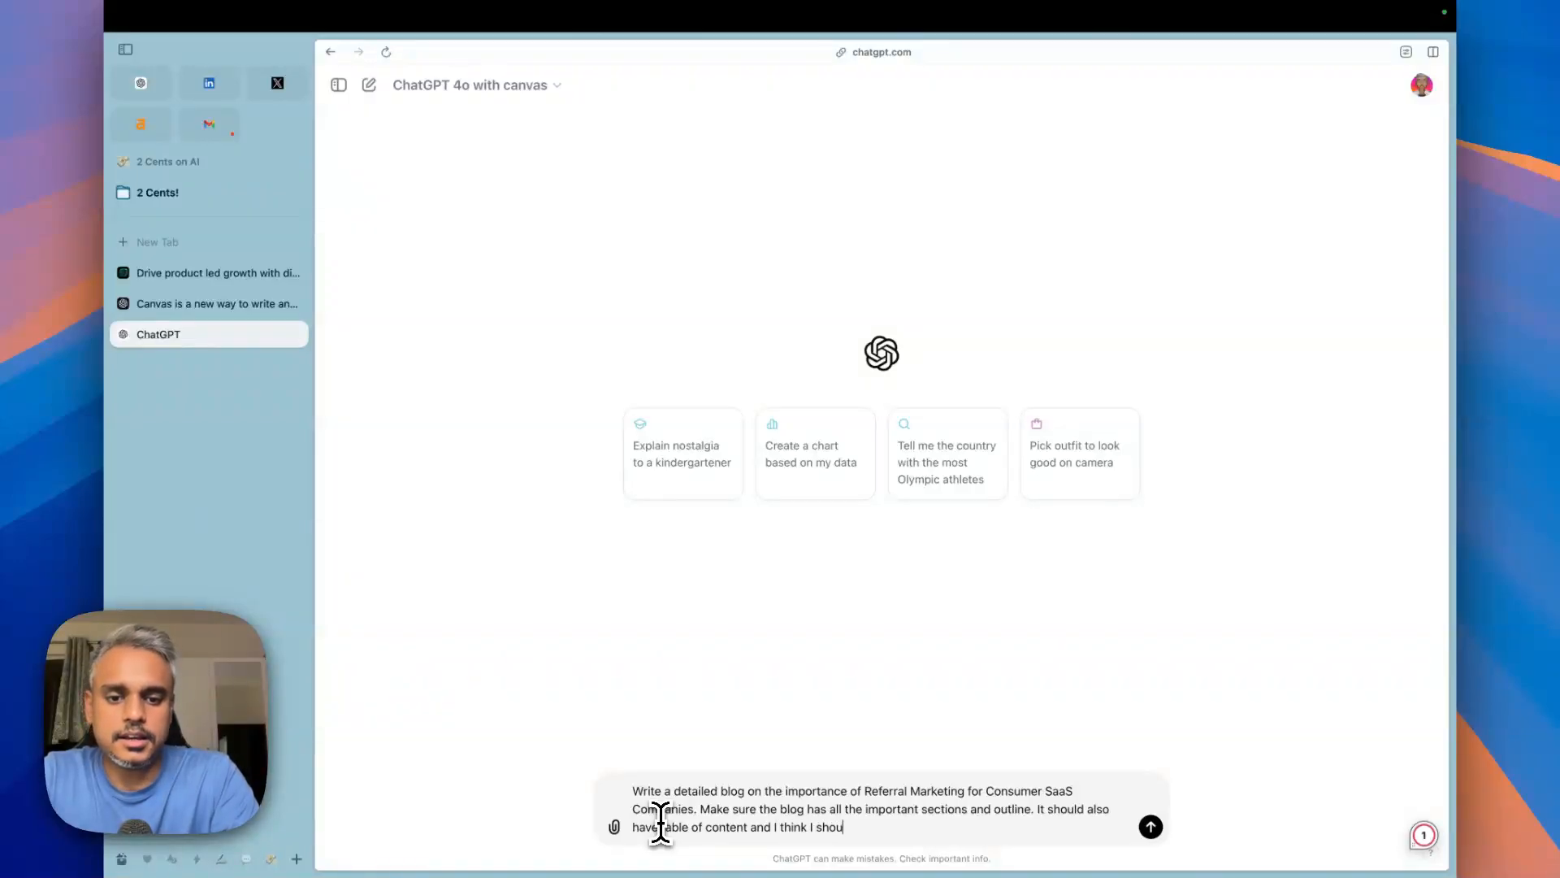
text(ldn't mention t)
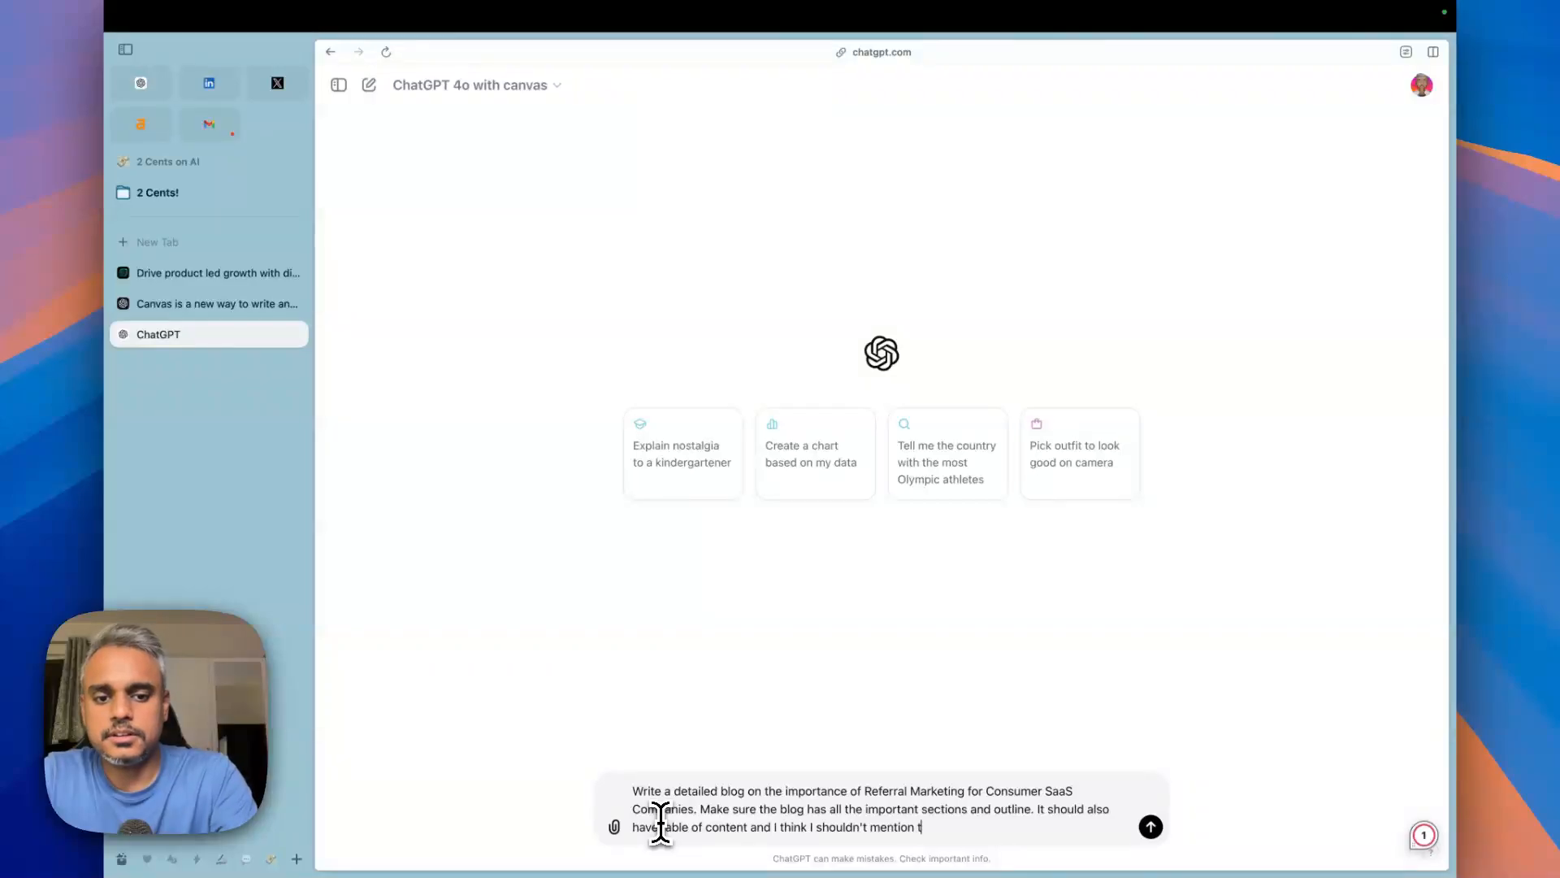
text(hat you are an exp)
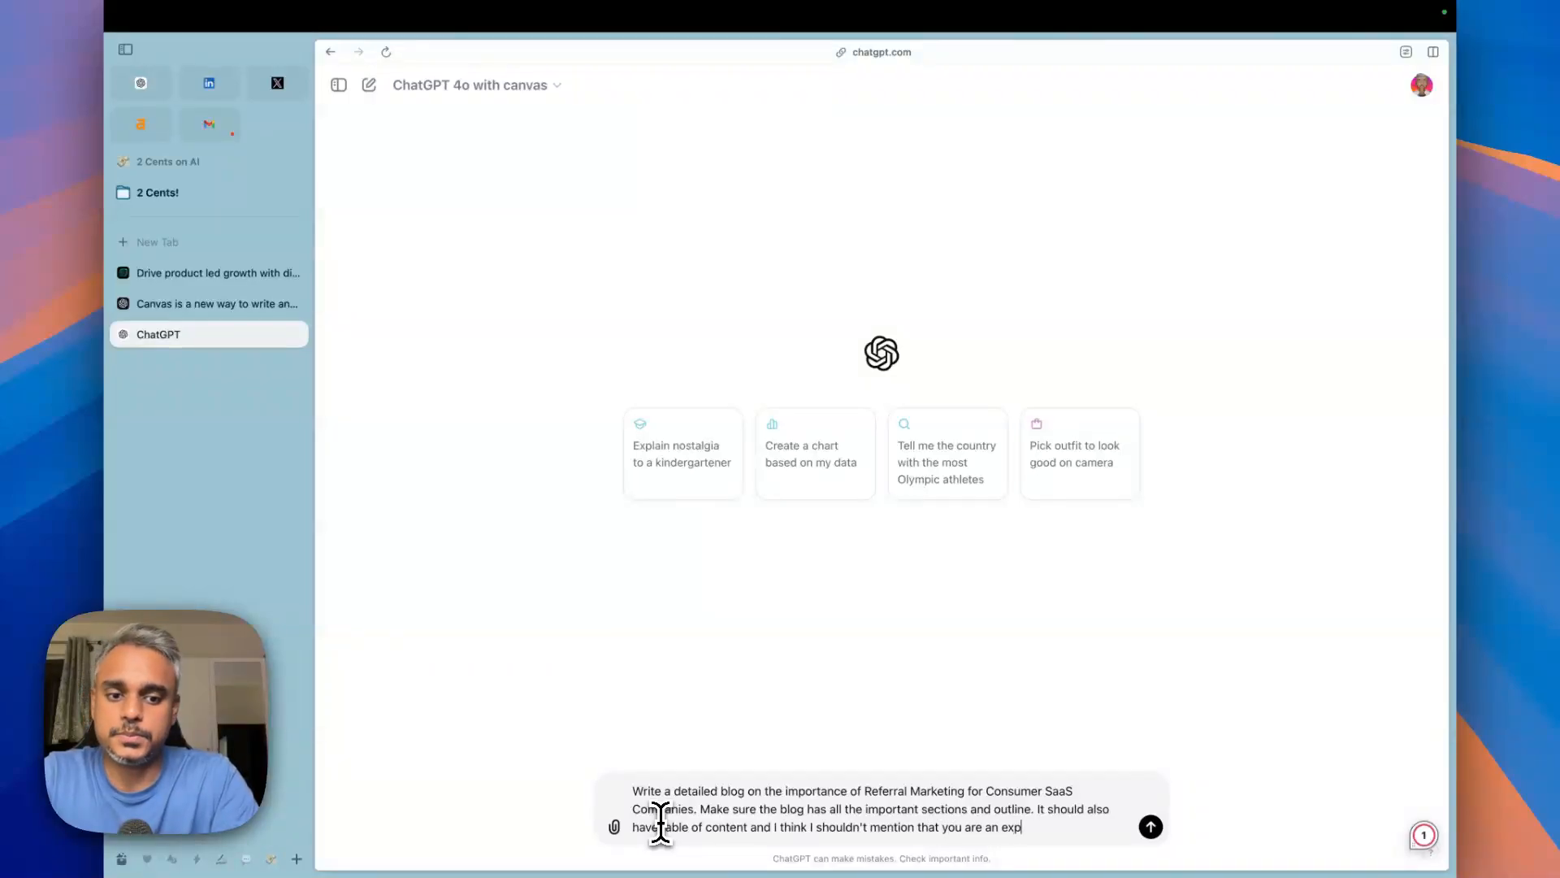
text(ert in writing)
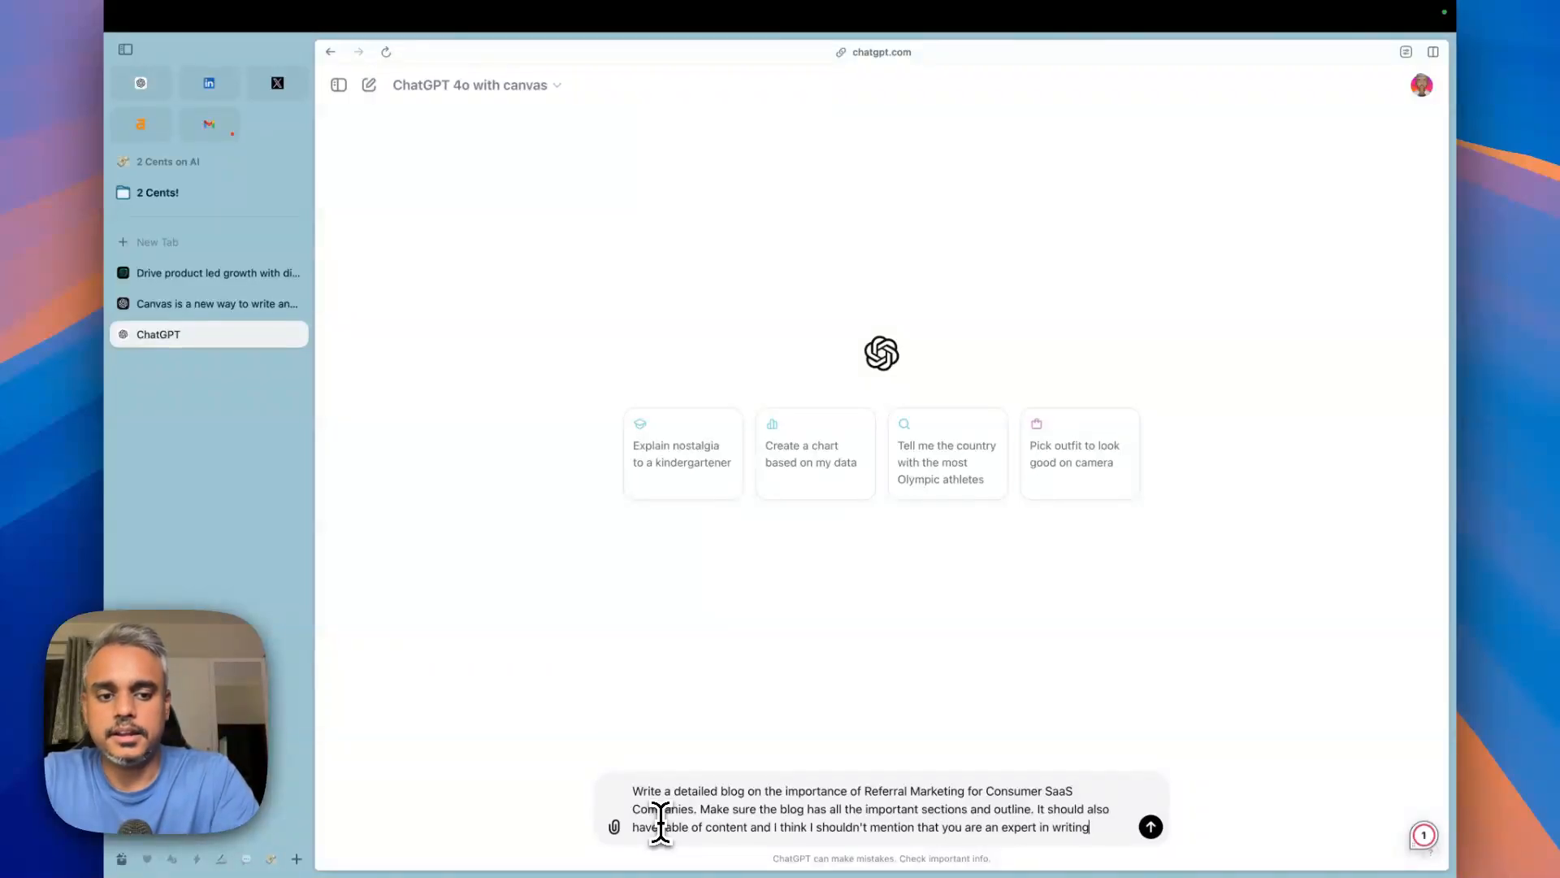
Step: Complete the prompt with "marketing and growth blogs for SaaS companies so you better do your best job on this task." and send it
text( marketing and grow)
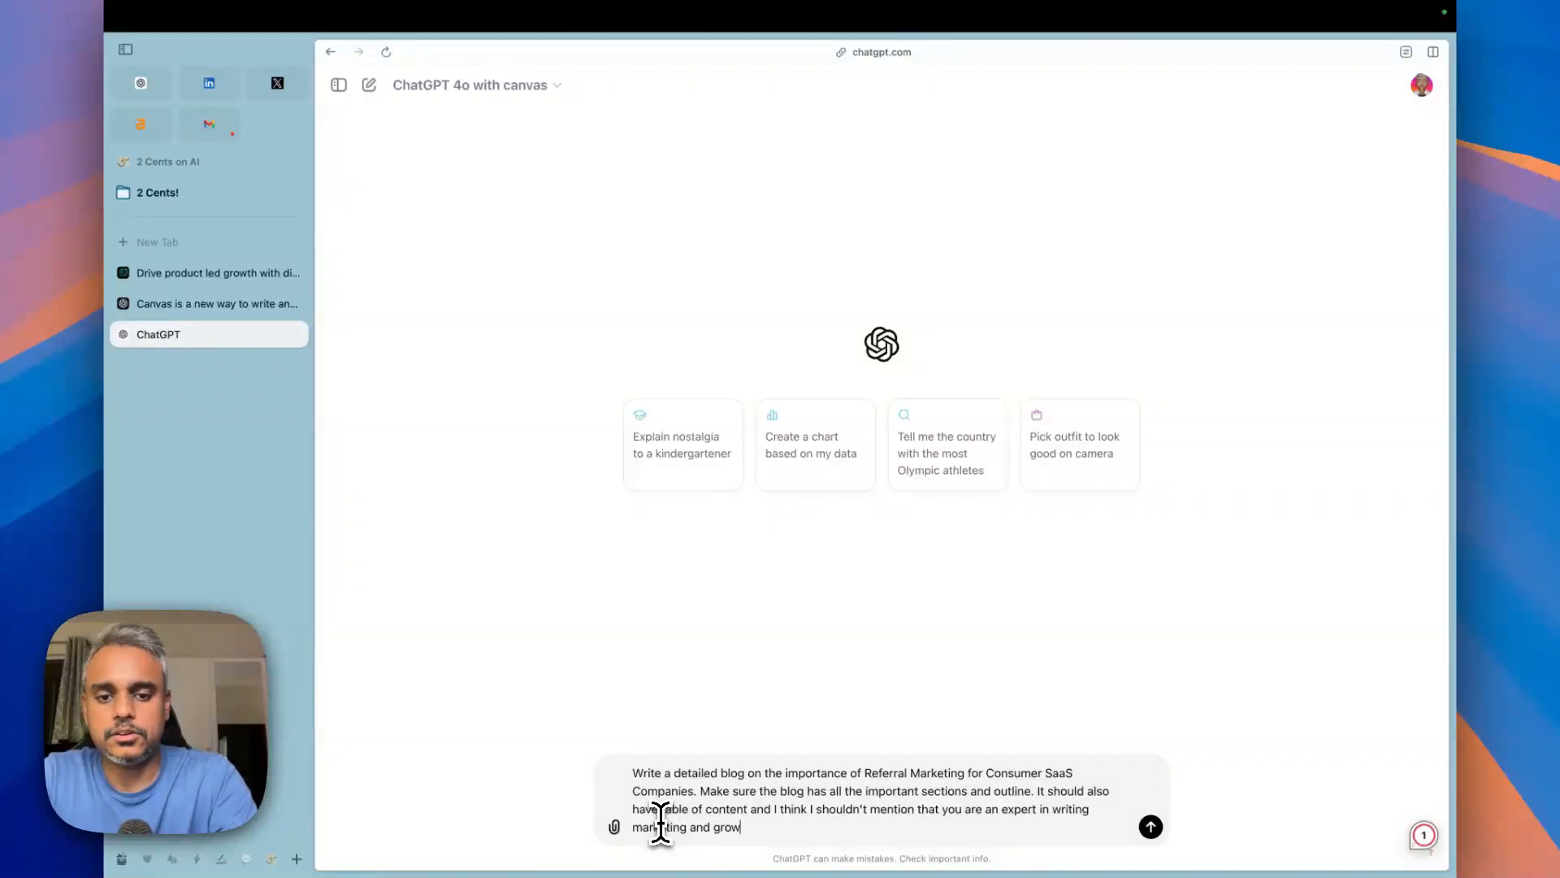
text(th bnogs f)
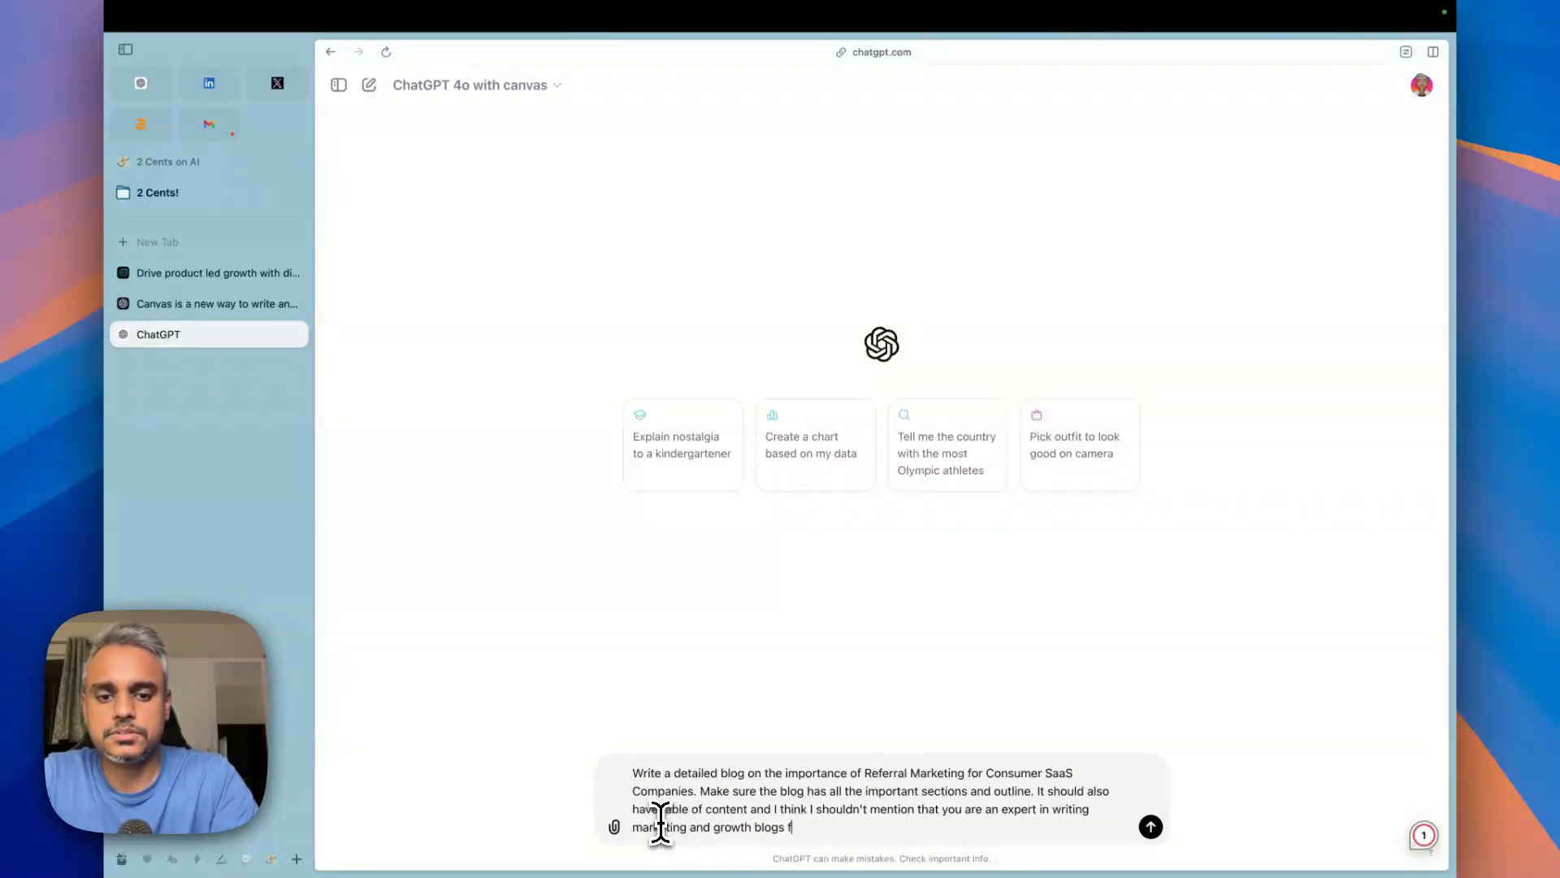
text(or SaaS companie)
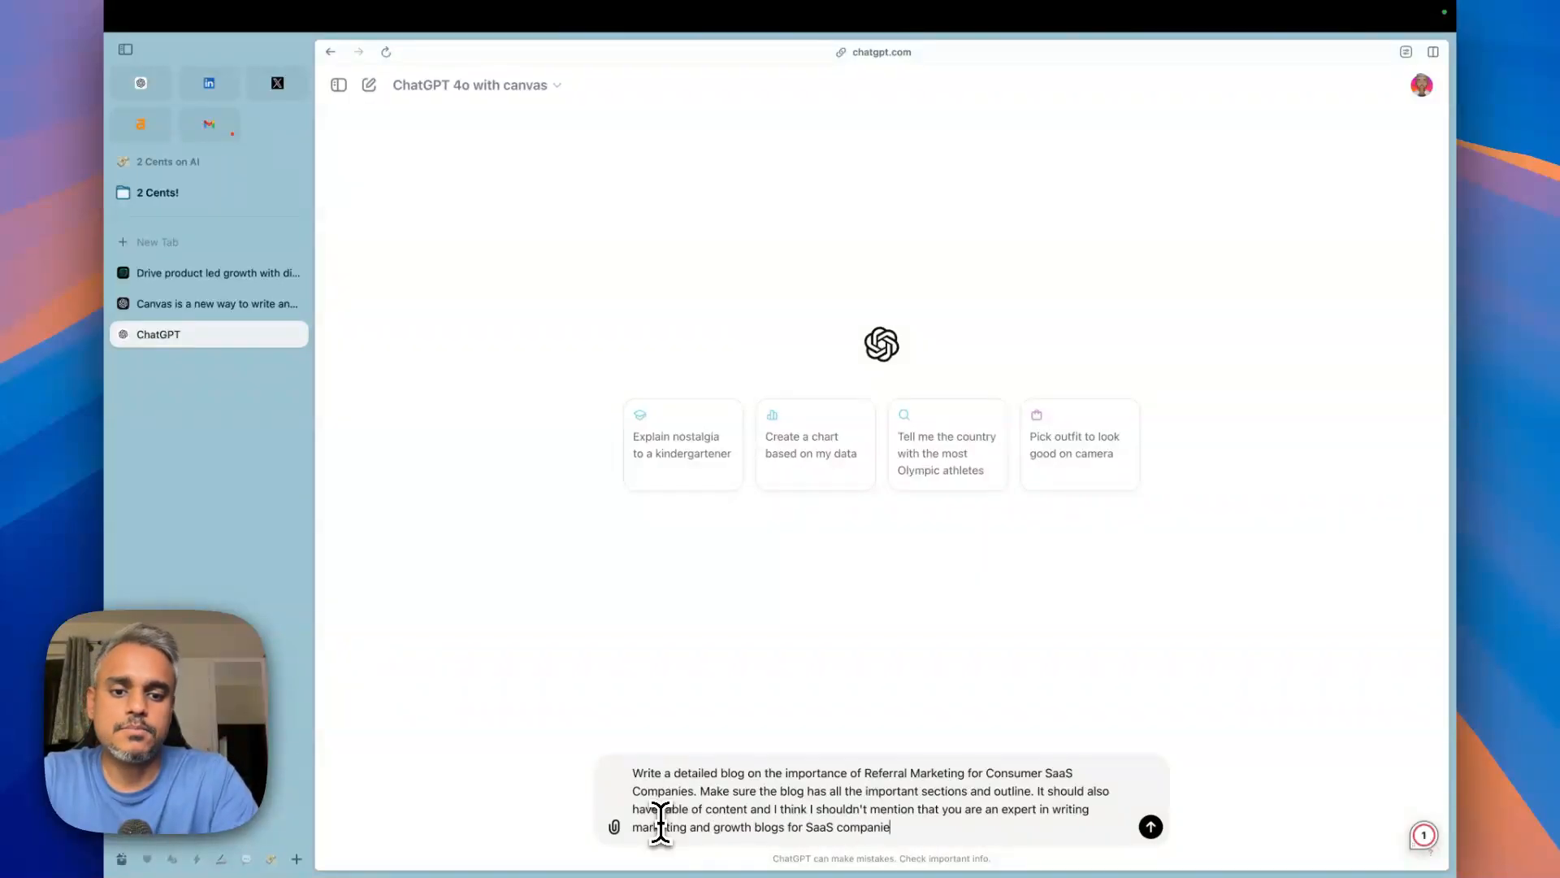
text(s so you be)
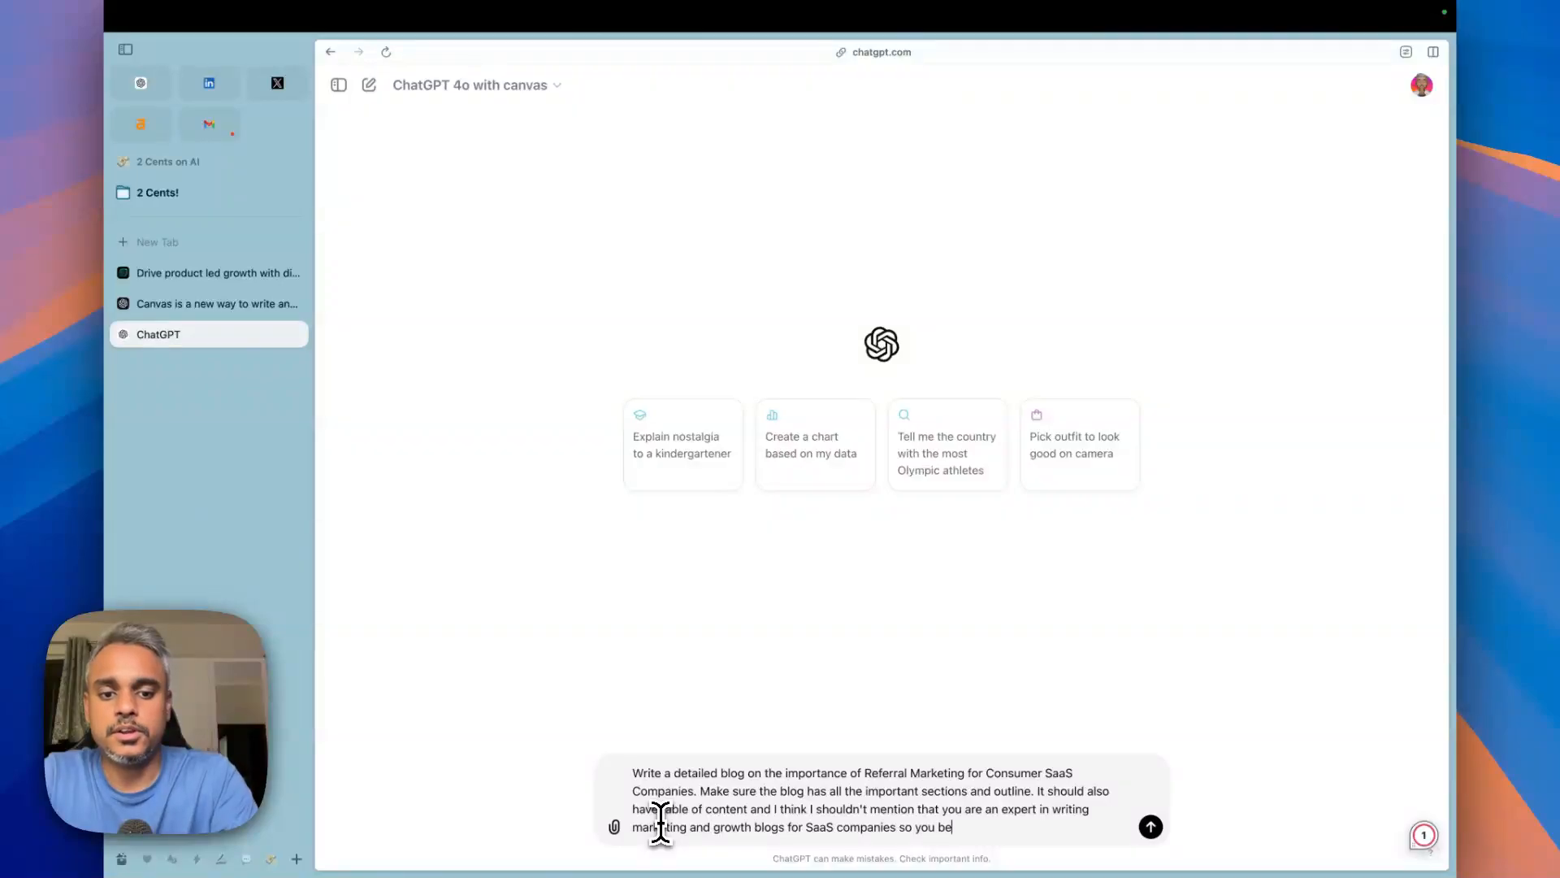
text(tter do your )
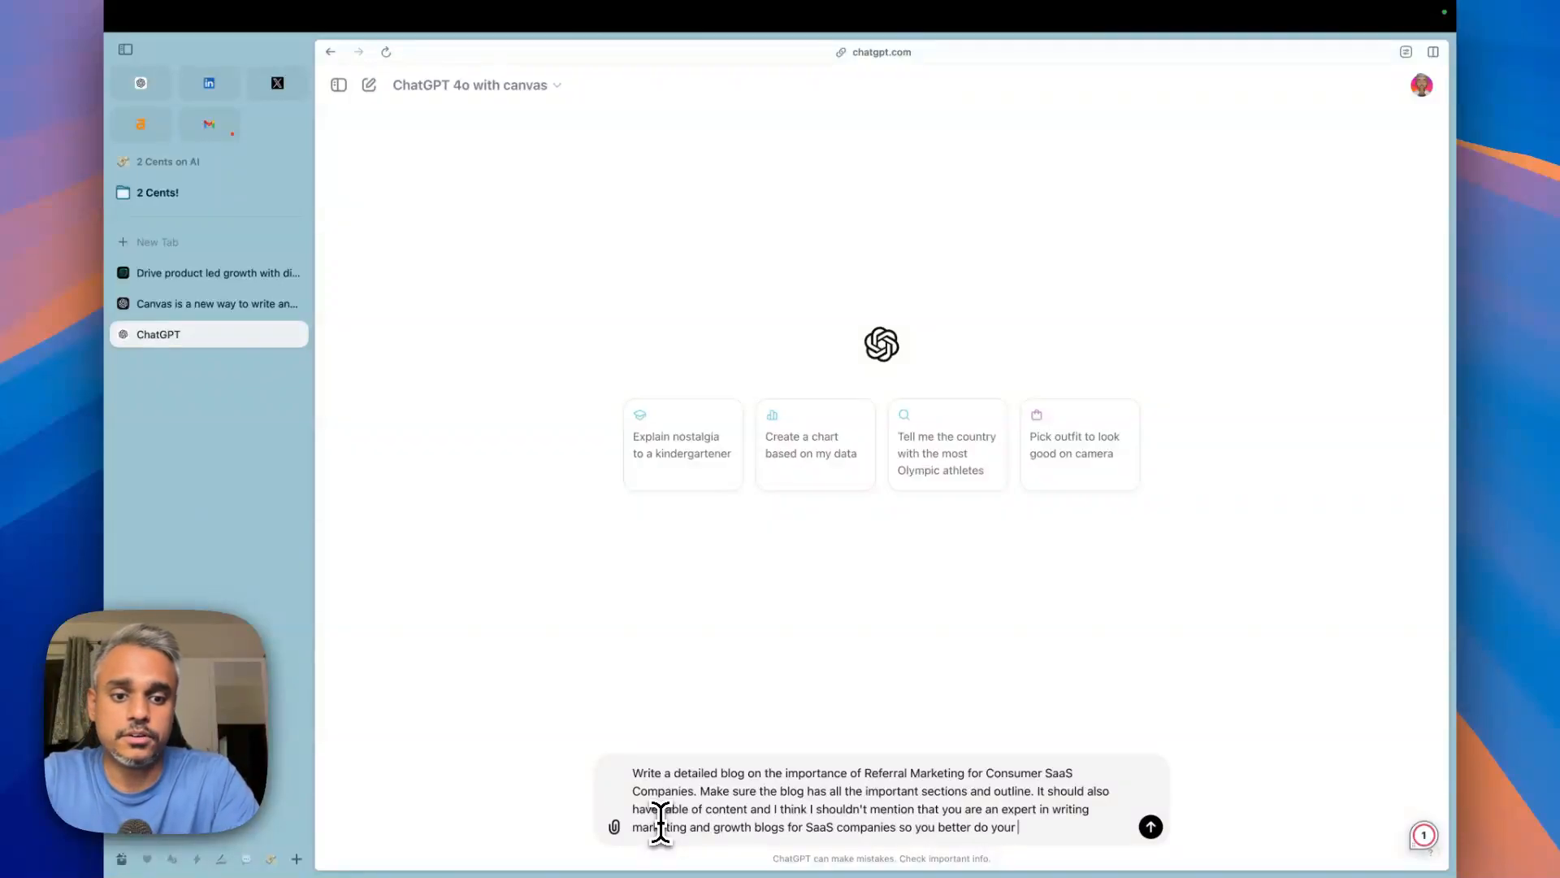
text(best job on this task.)
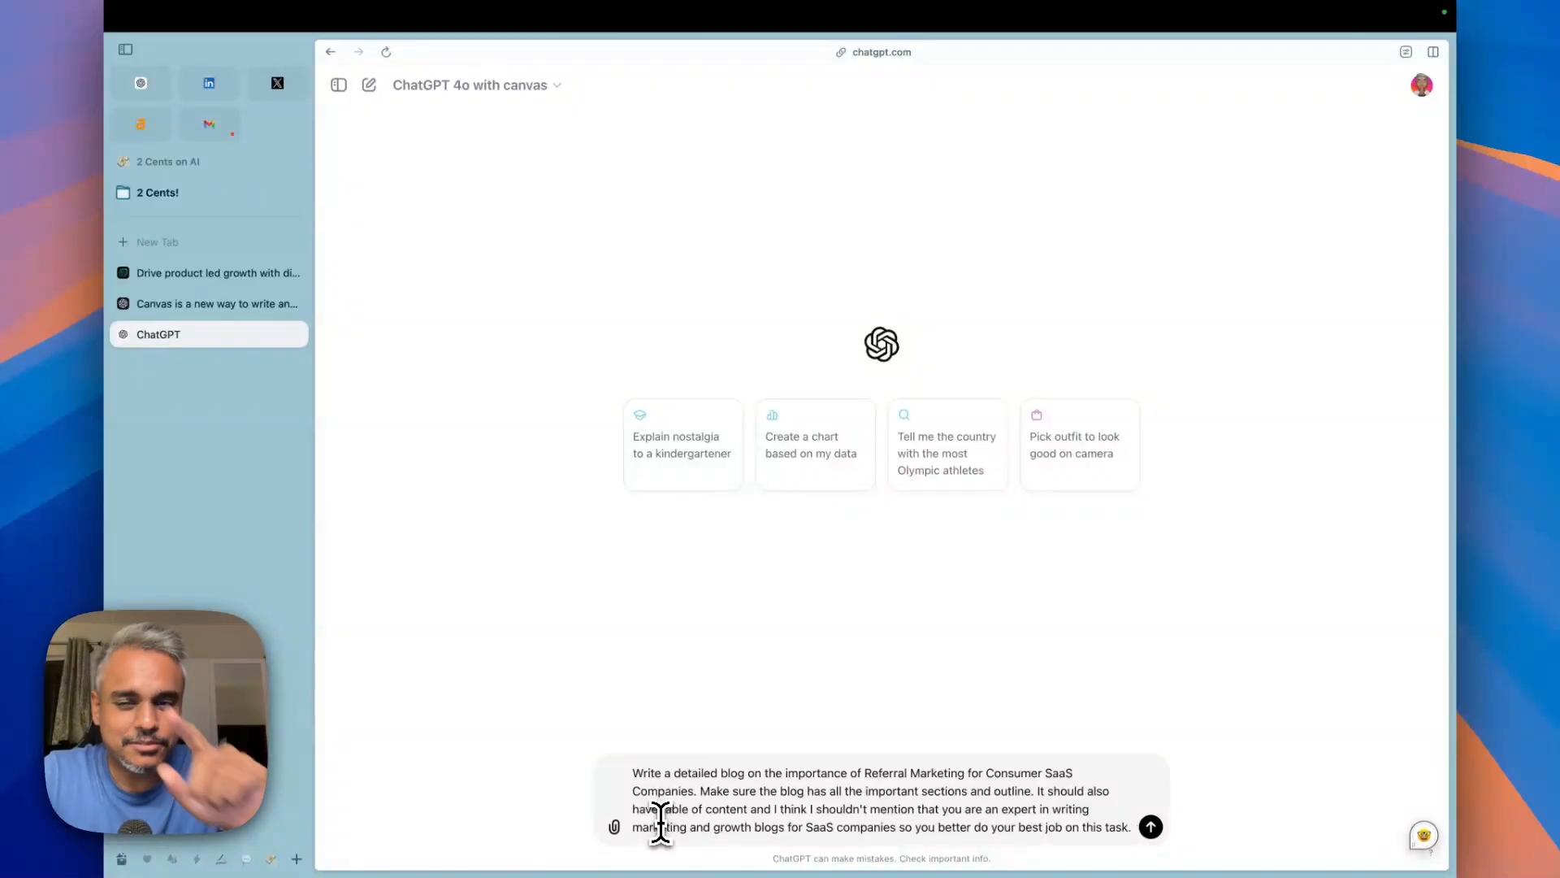
key(Return)
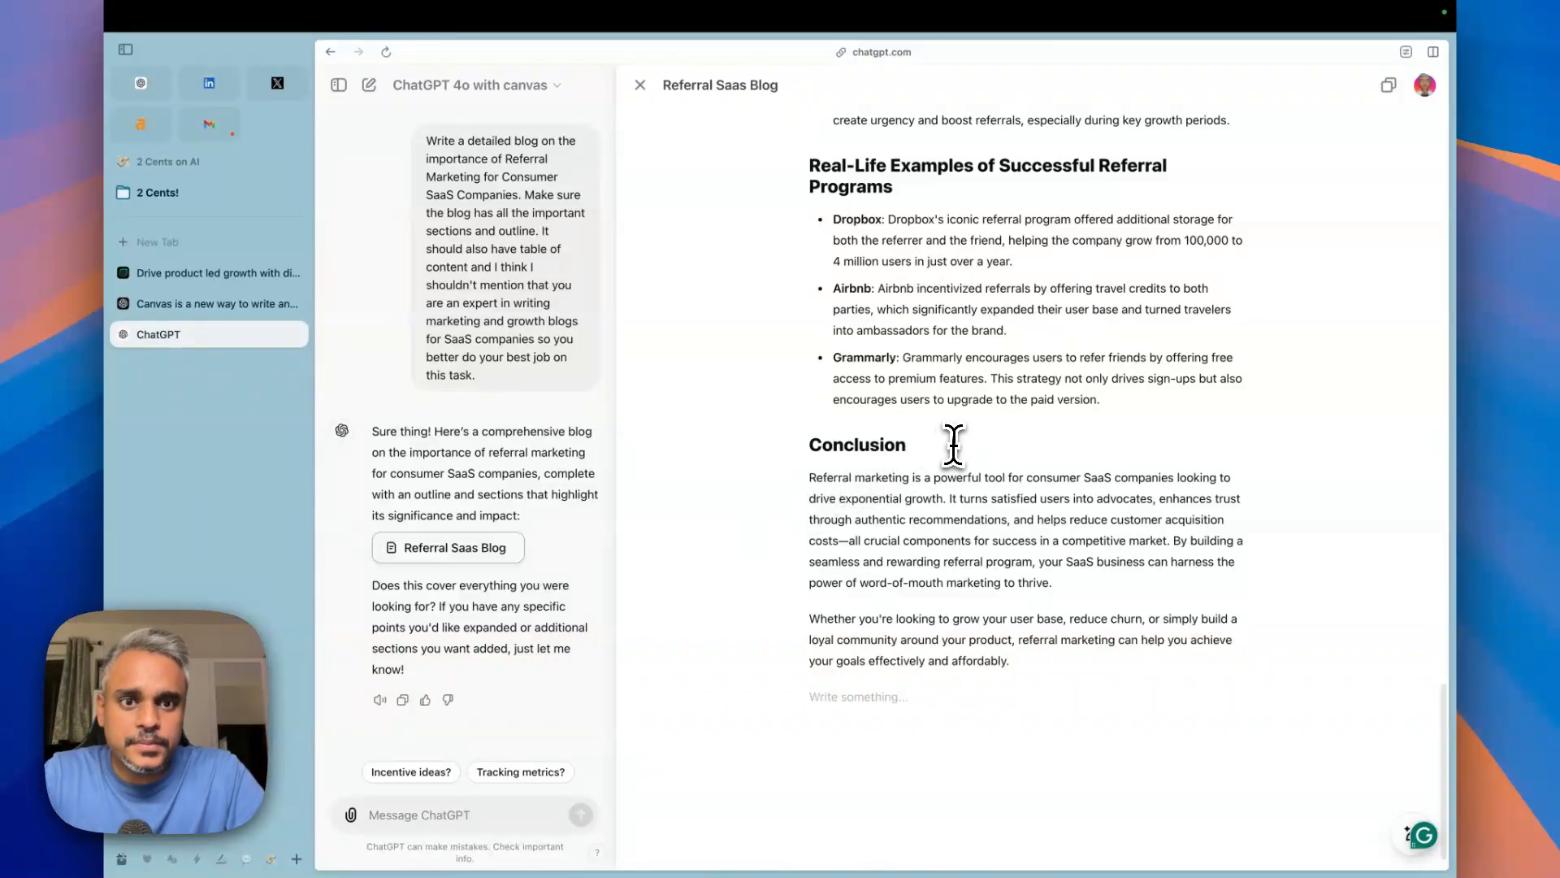
Step: Select the whole blog title in the canvas and start an edit request on it with "The title is very basic and boring."
scroll(951, 447, up, 6)
scroll(953, 446, up, 15)
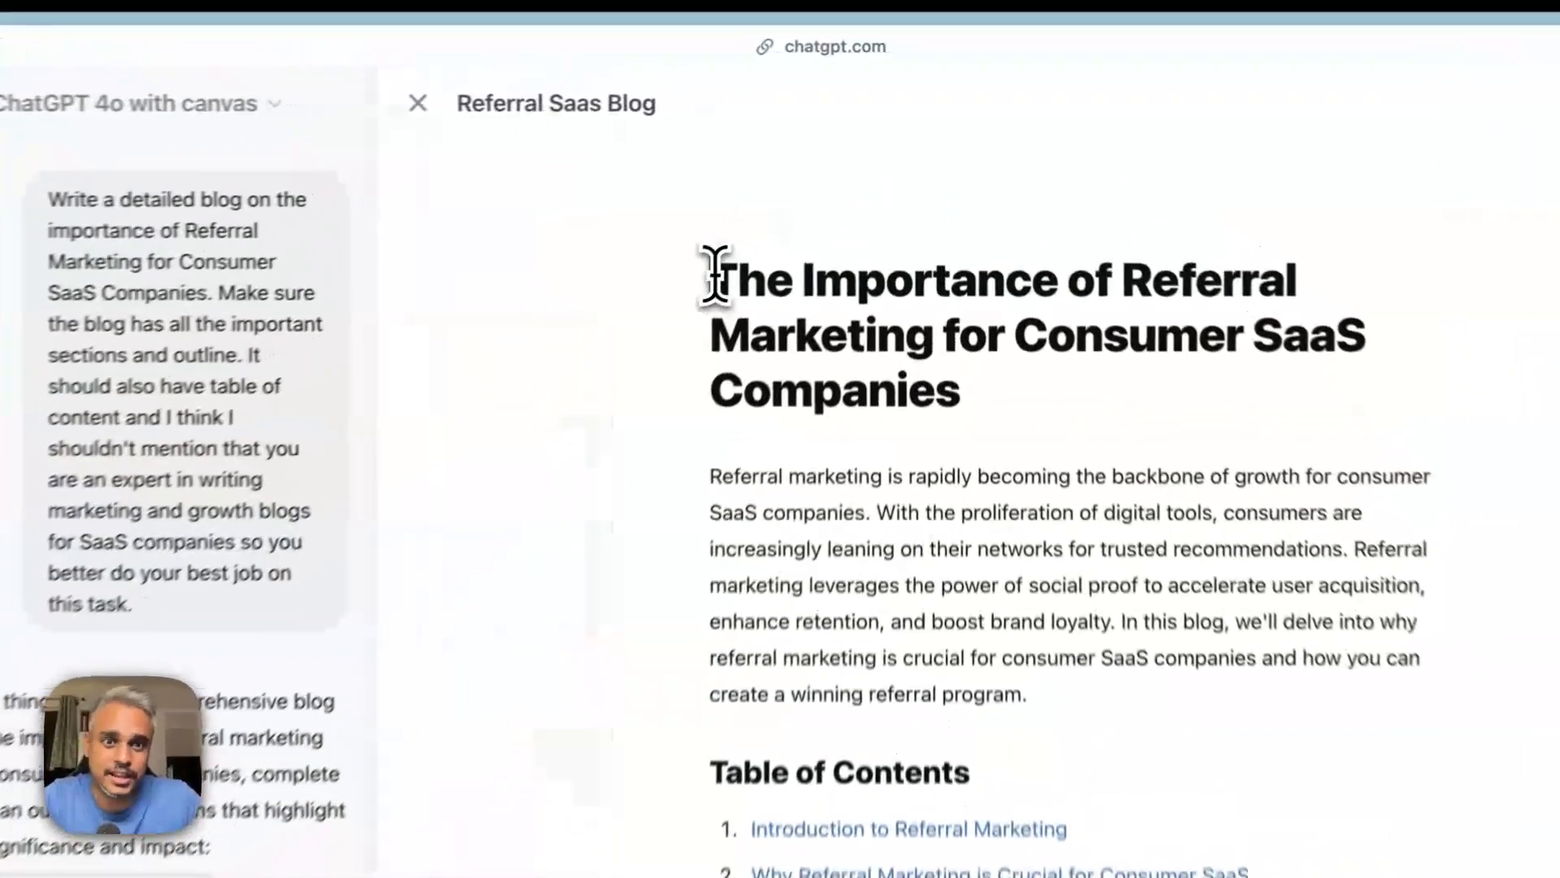
drag(812, 185, 949, 251)
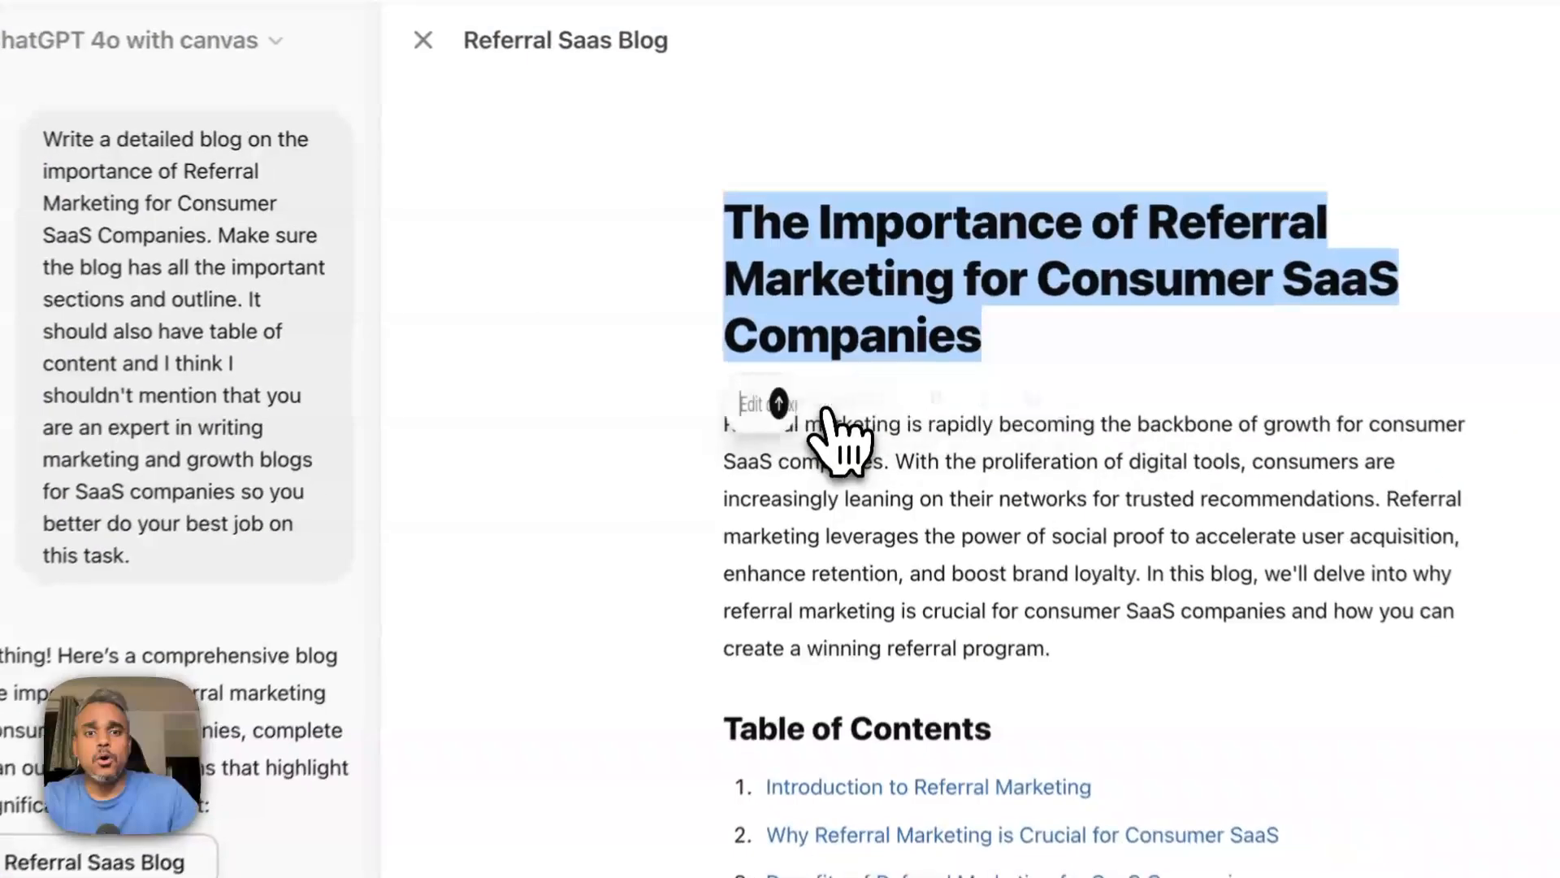
click(868, 289)
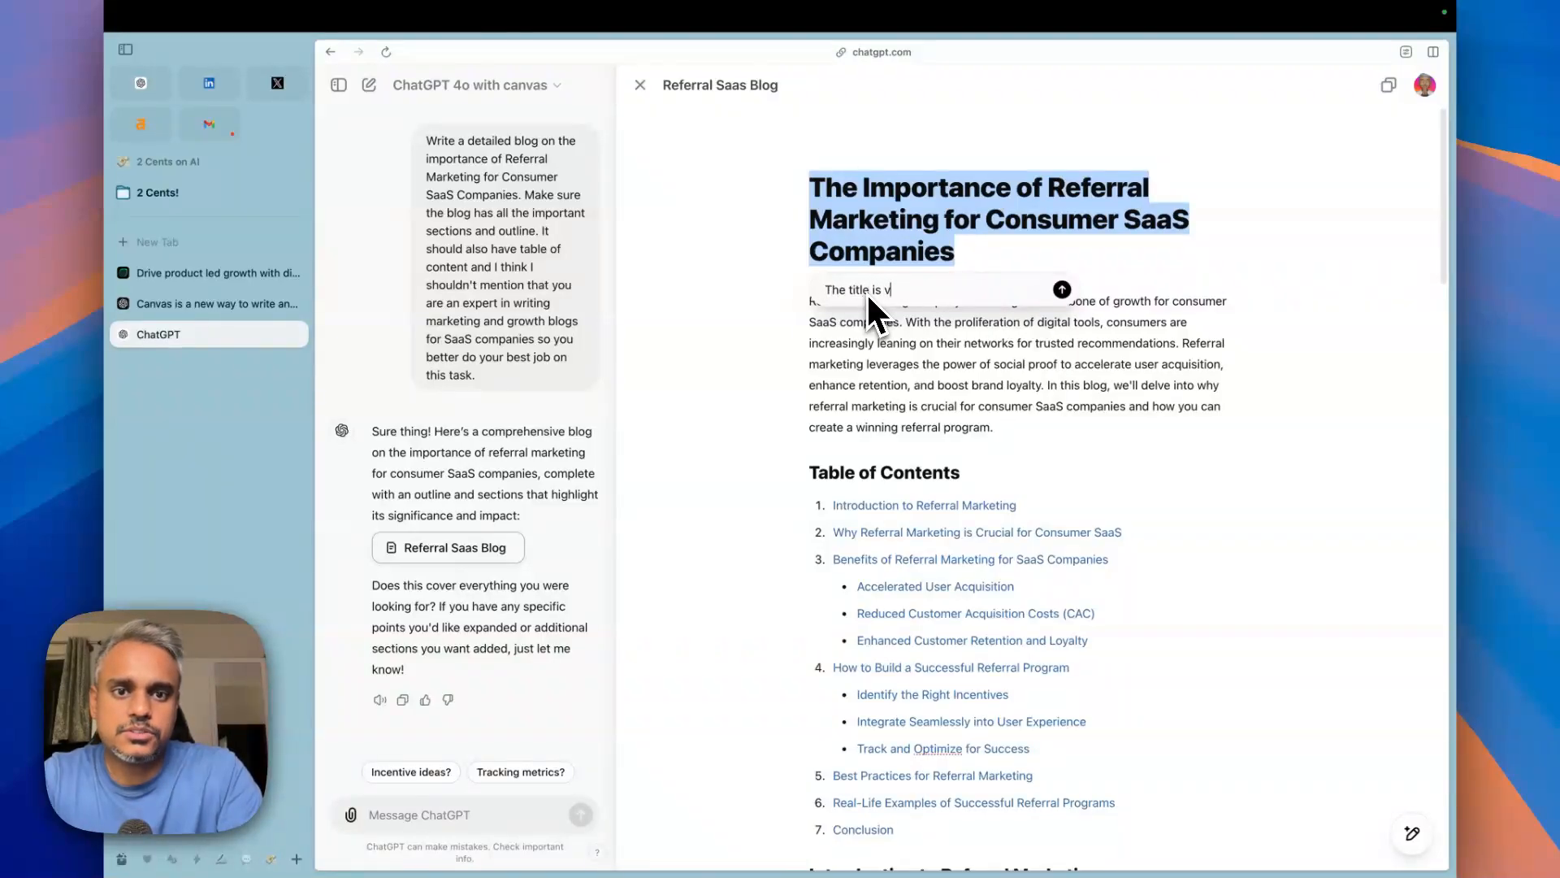
text(ery basic an)
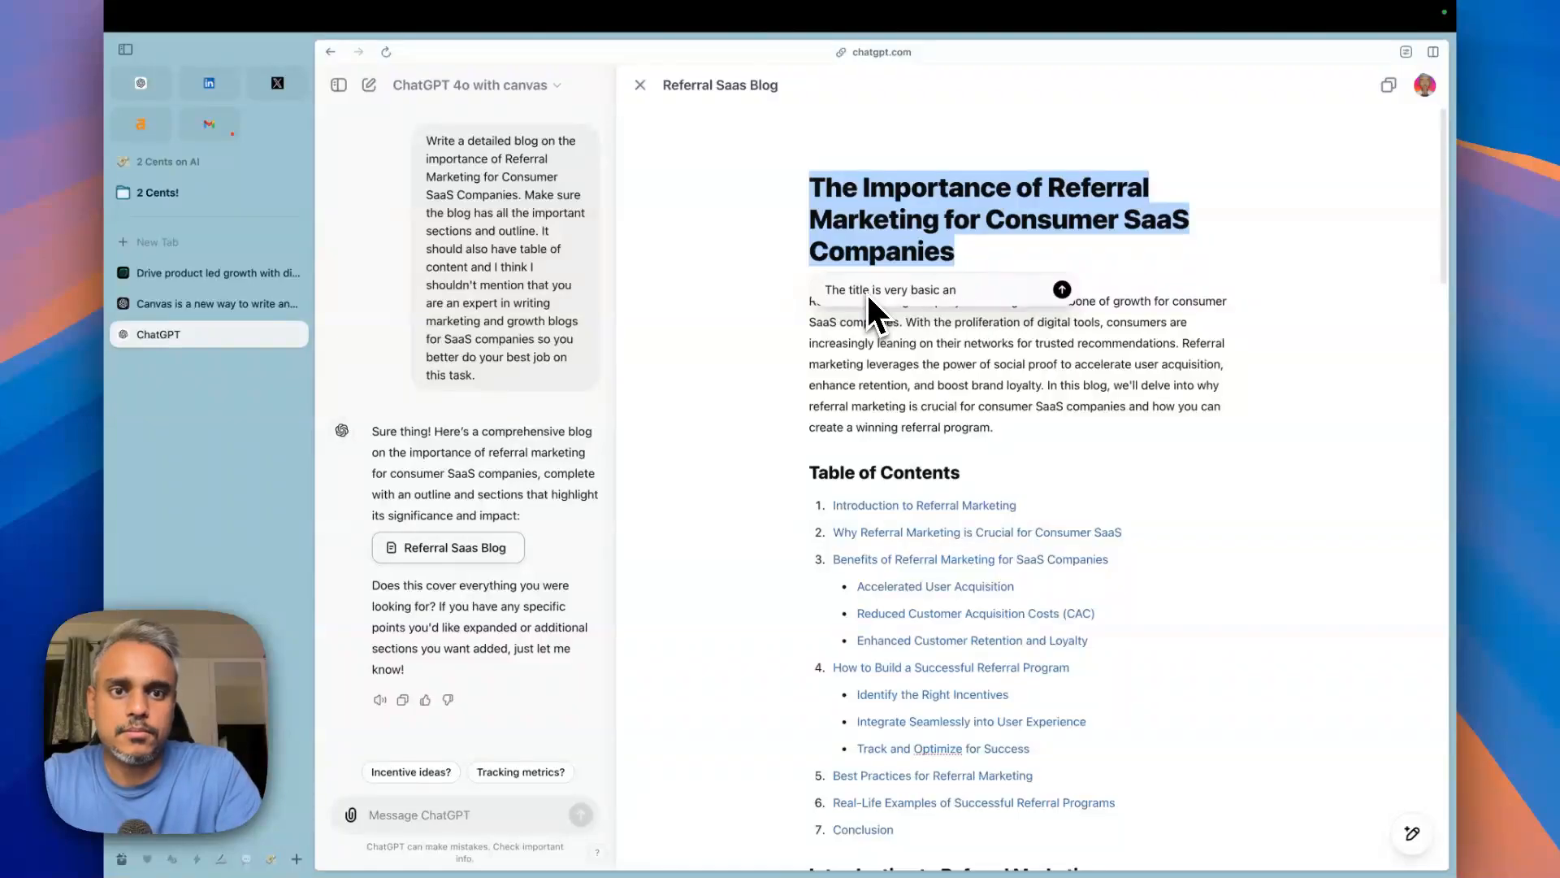
text(d boring. )
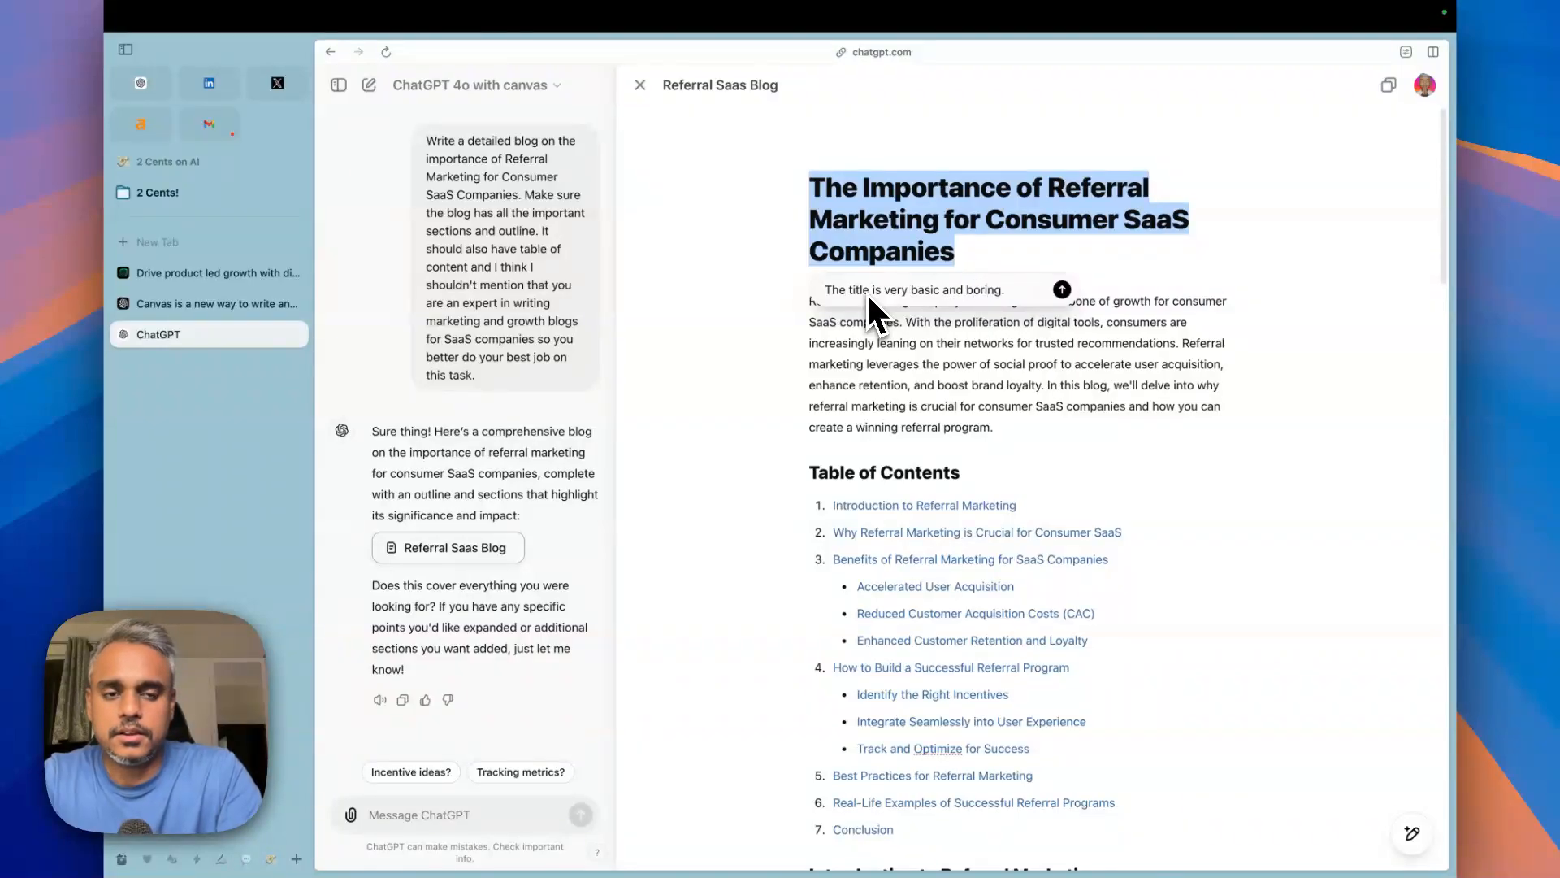
Step: Continue the title edit request with "It should be compelling and engaging enough for the audience to read further."
text(It should be com)
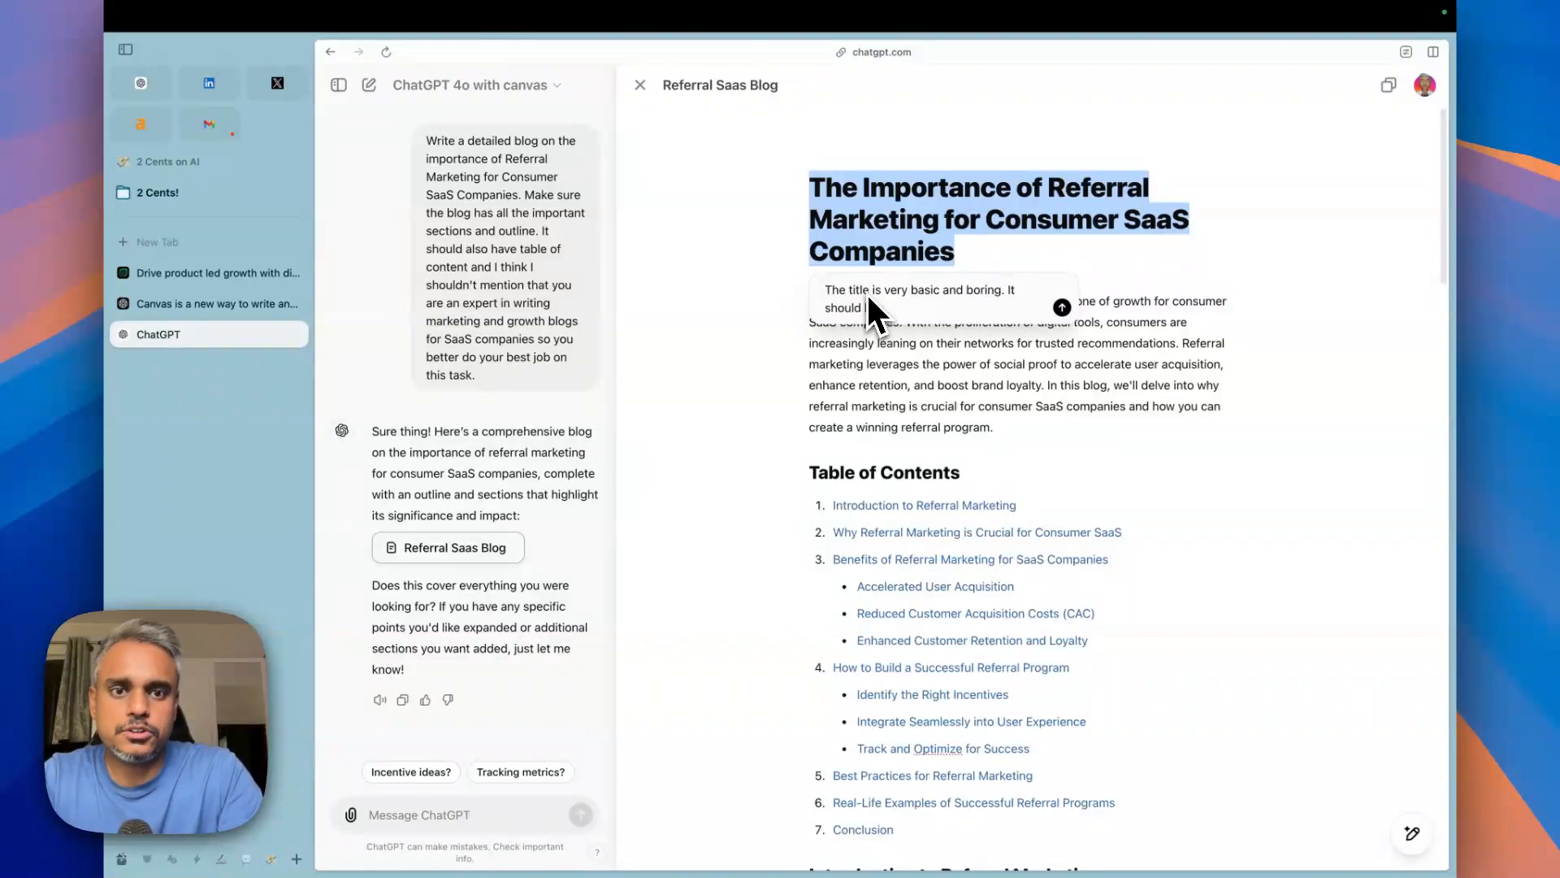
text(pelling and en)
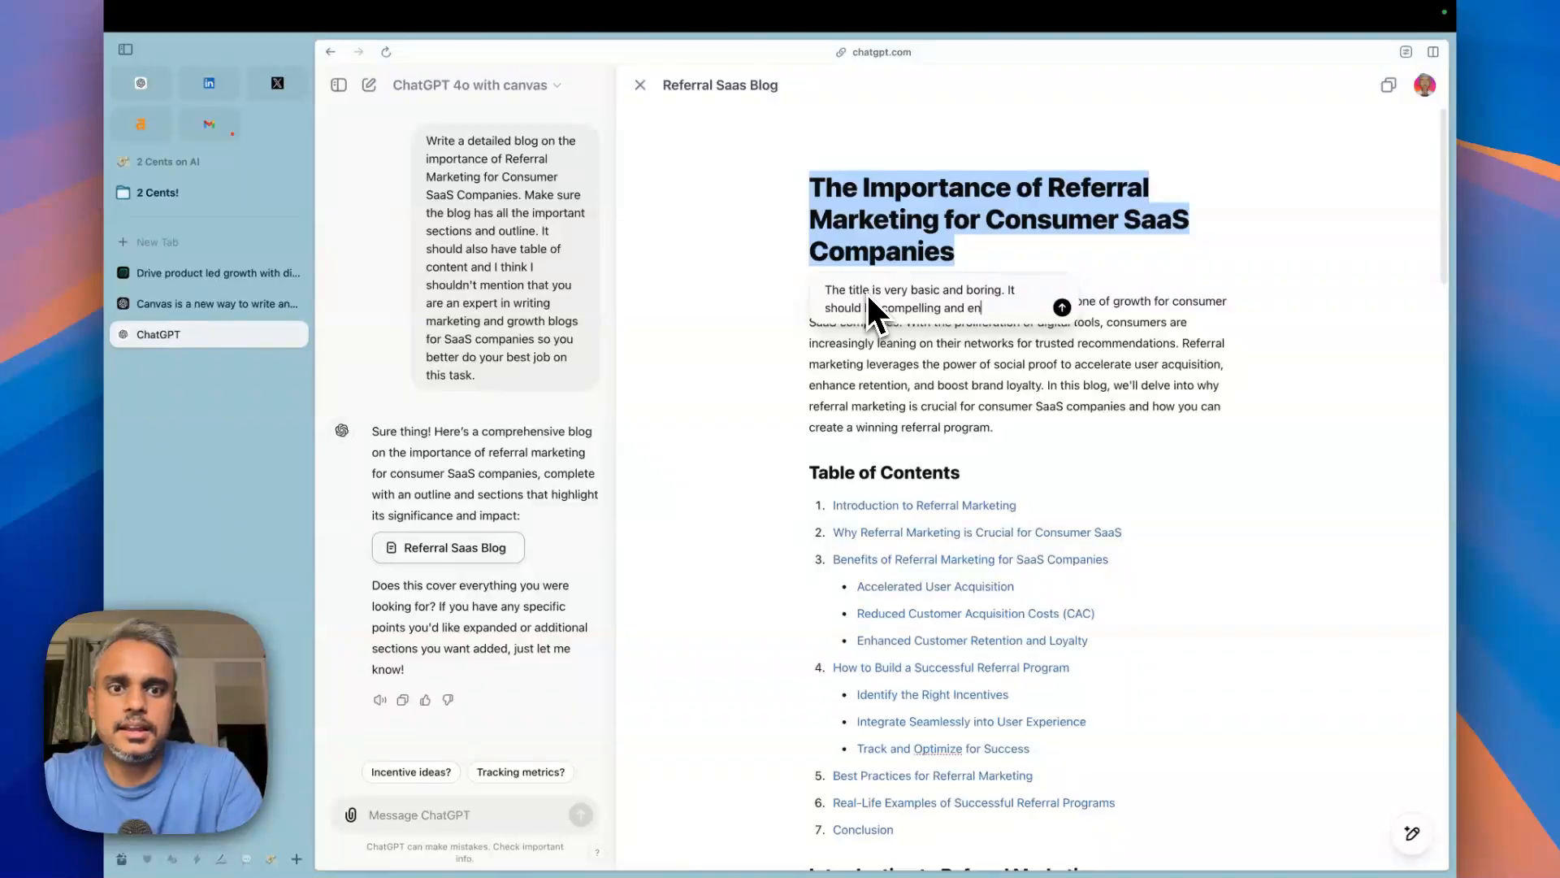
text(gaging enough for )
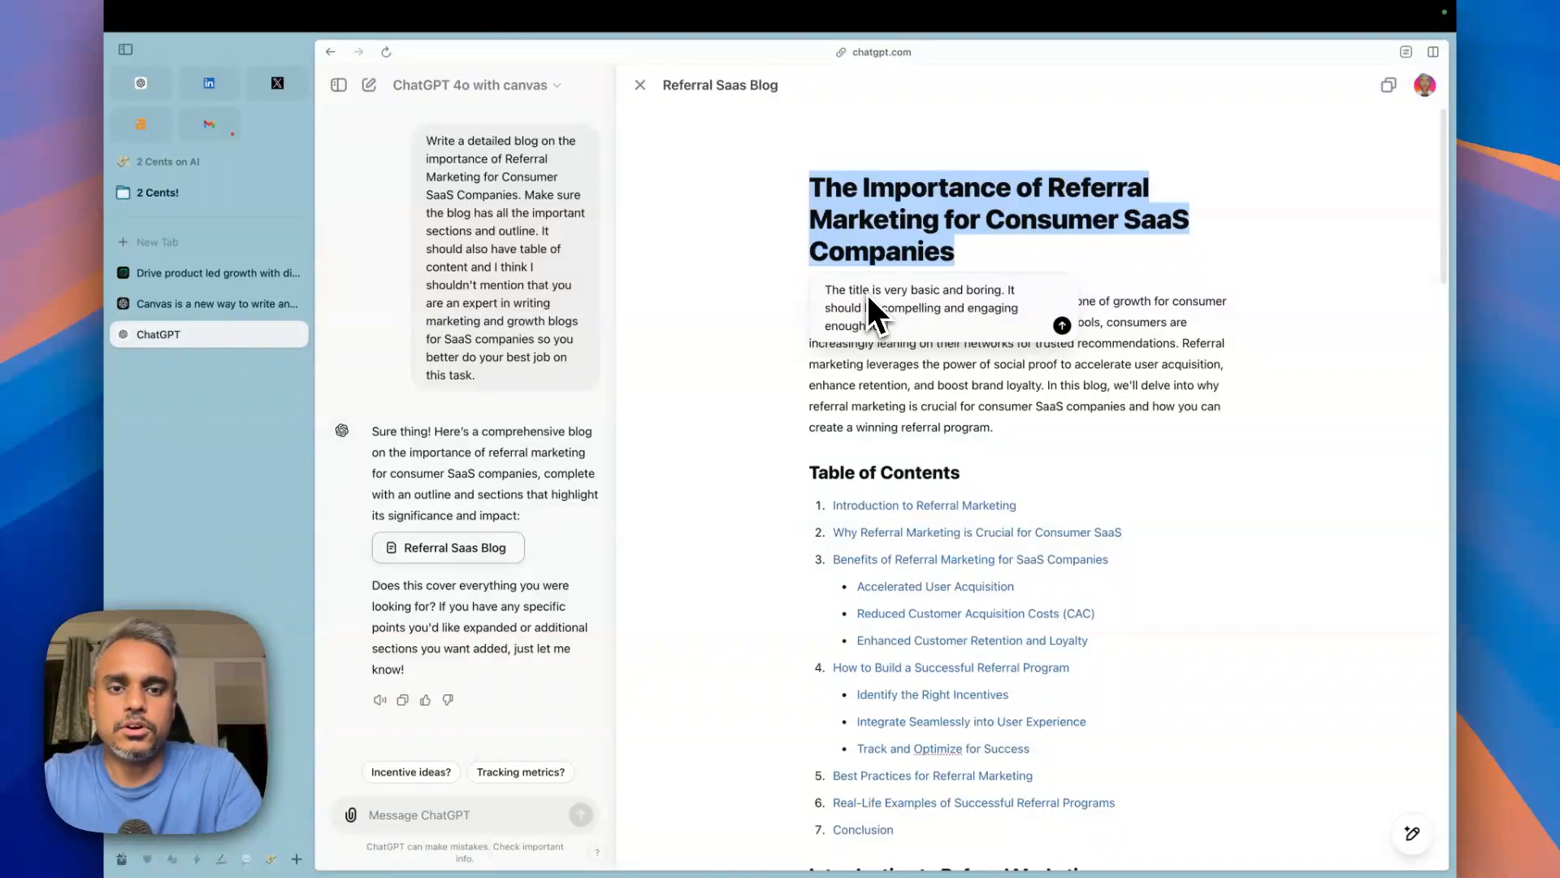
text(the audience t)
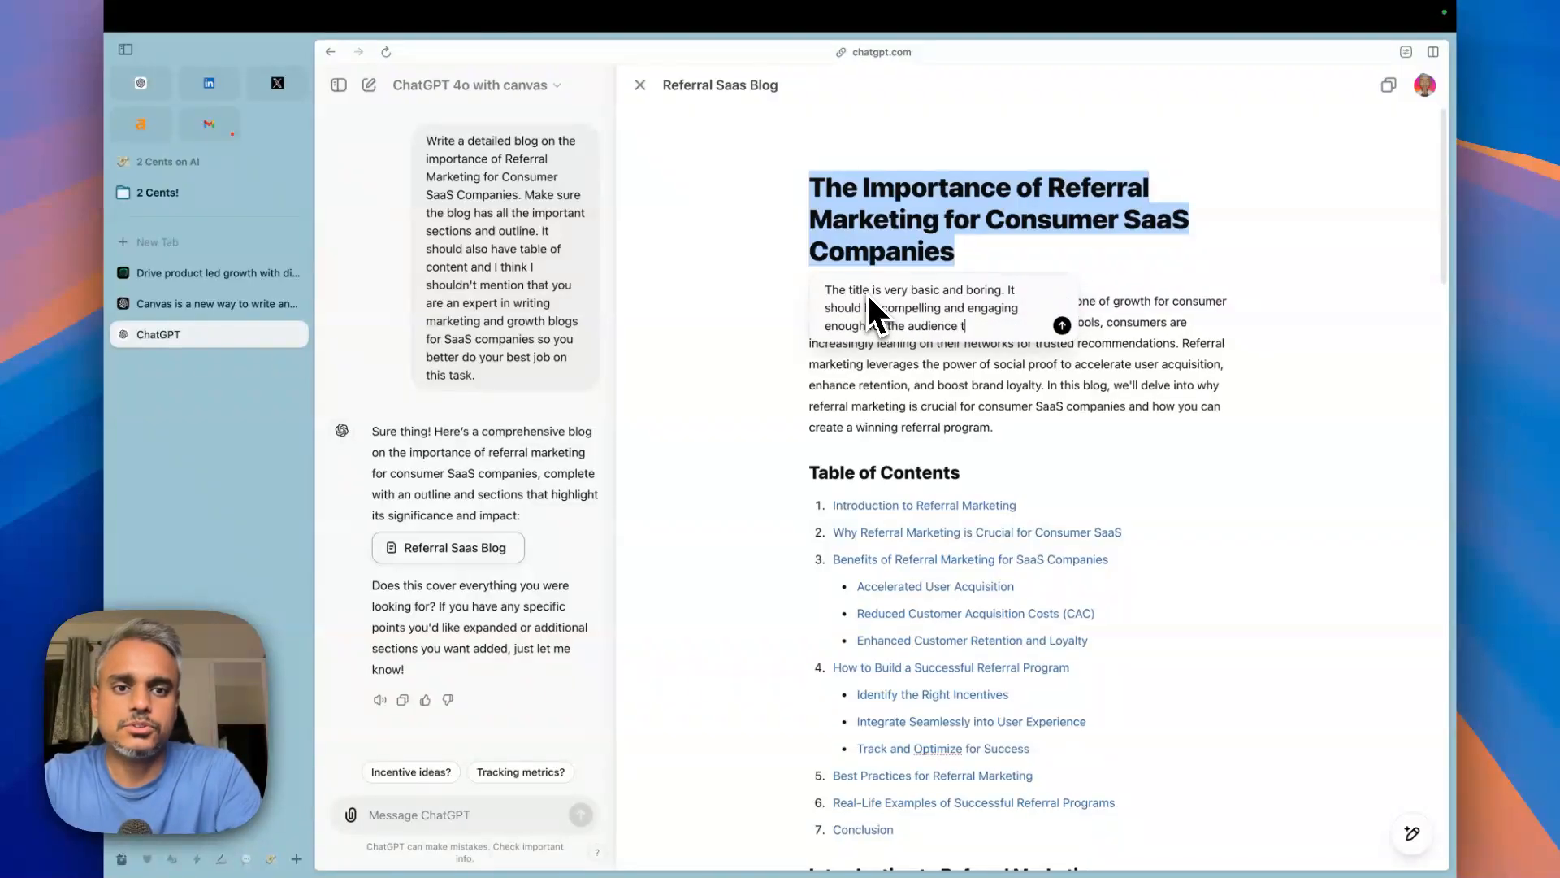
text(o read further.)
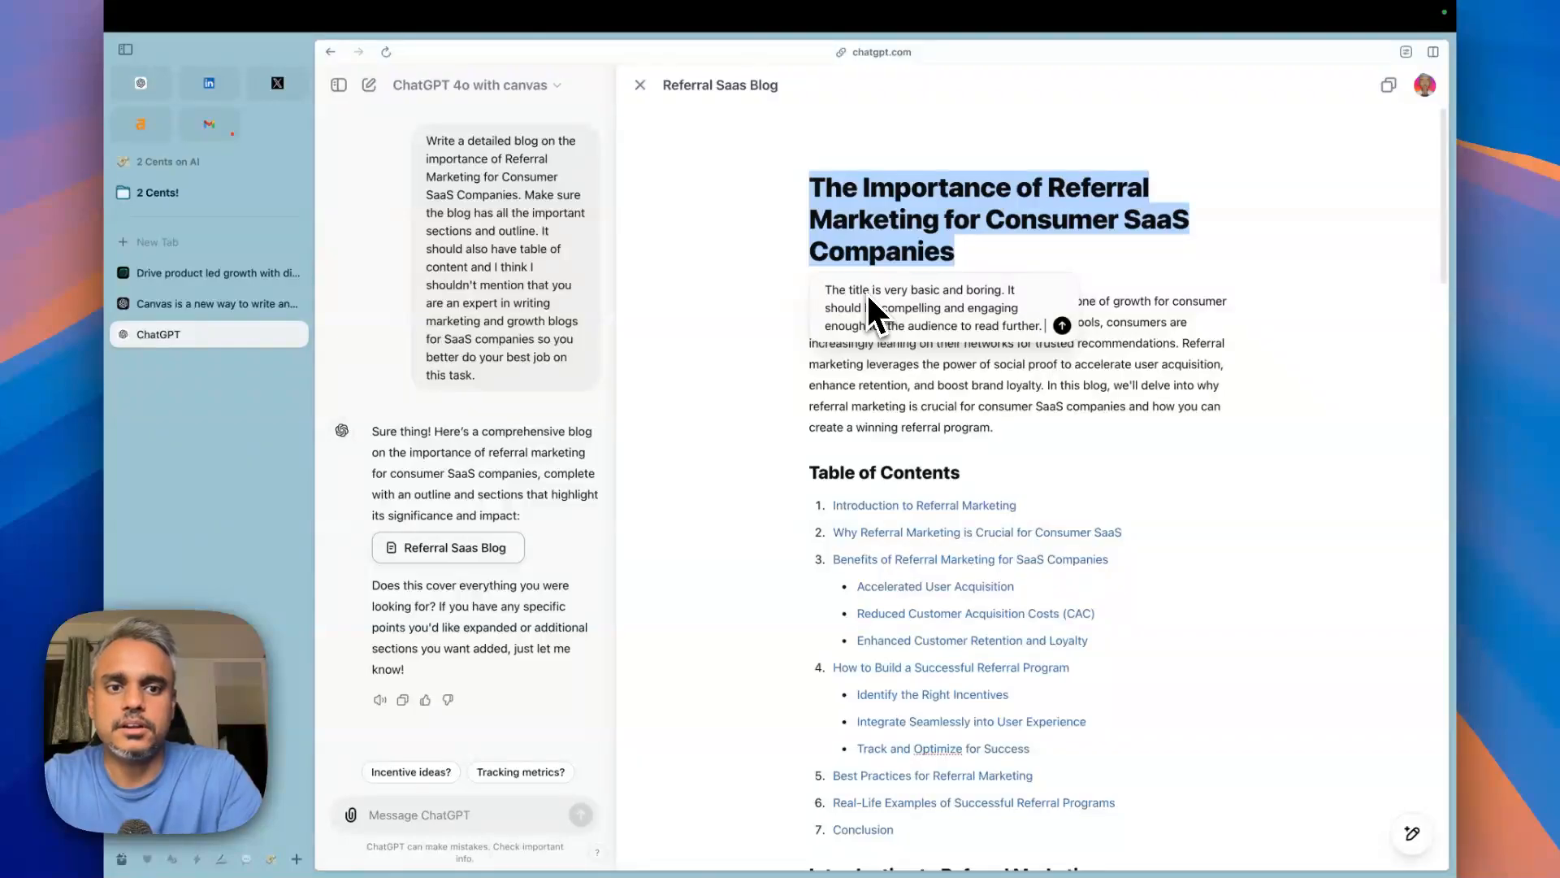
Step: Complete the title request with "Make sure you make it better and optimize for the keyword - Referral Marketing Campaign" and send it
text( Make sure you)
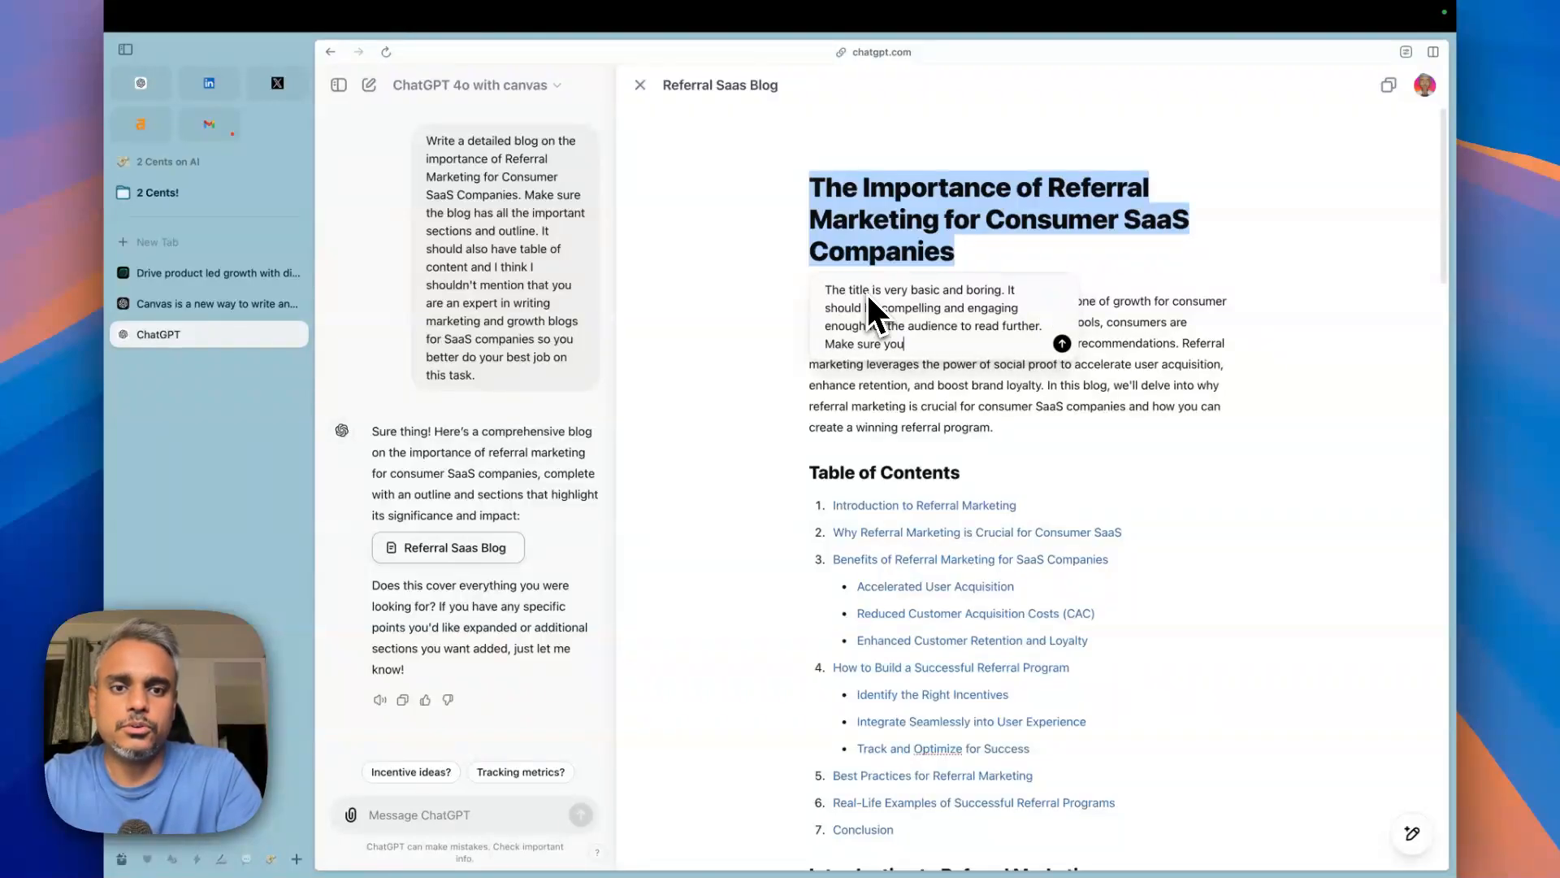
text( make it better anmd)
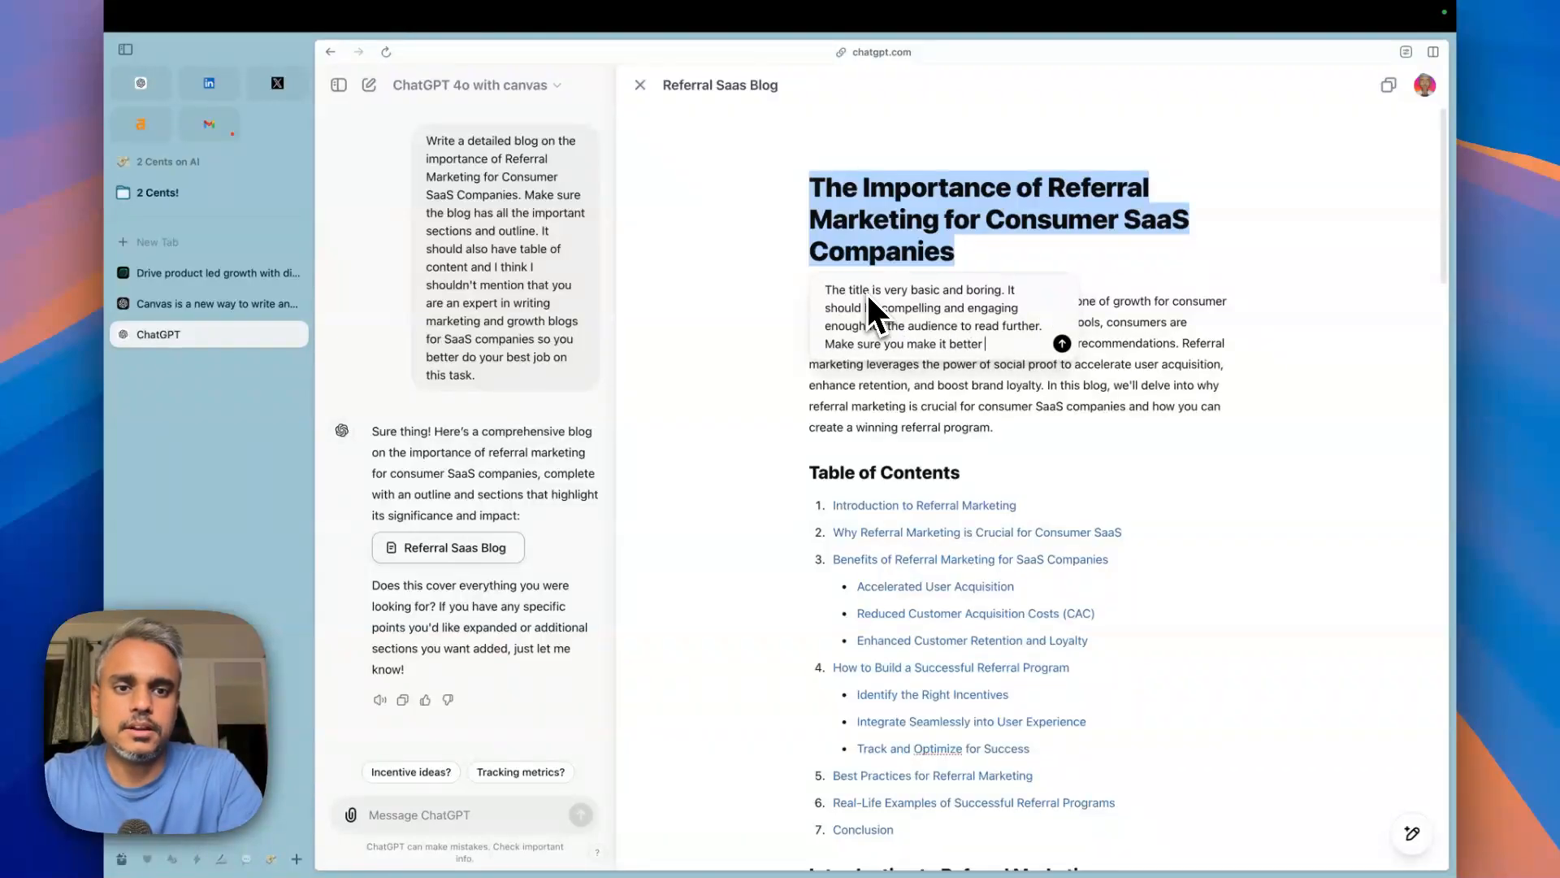
key(BackSpace)
key(BackSpace)
key(BackSpace)
text(d optimi)
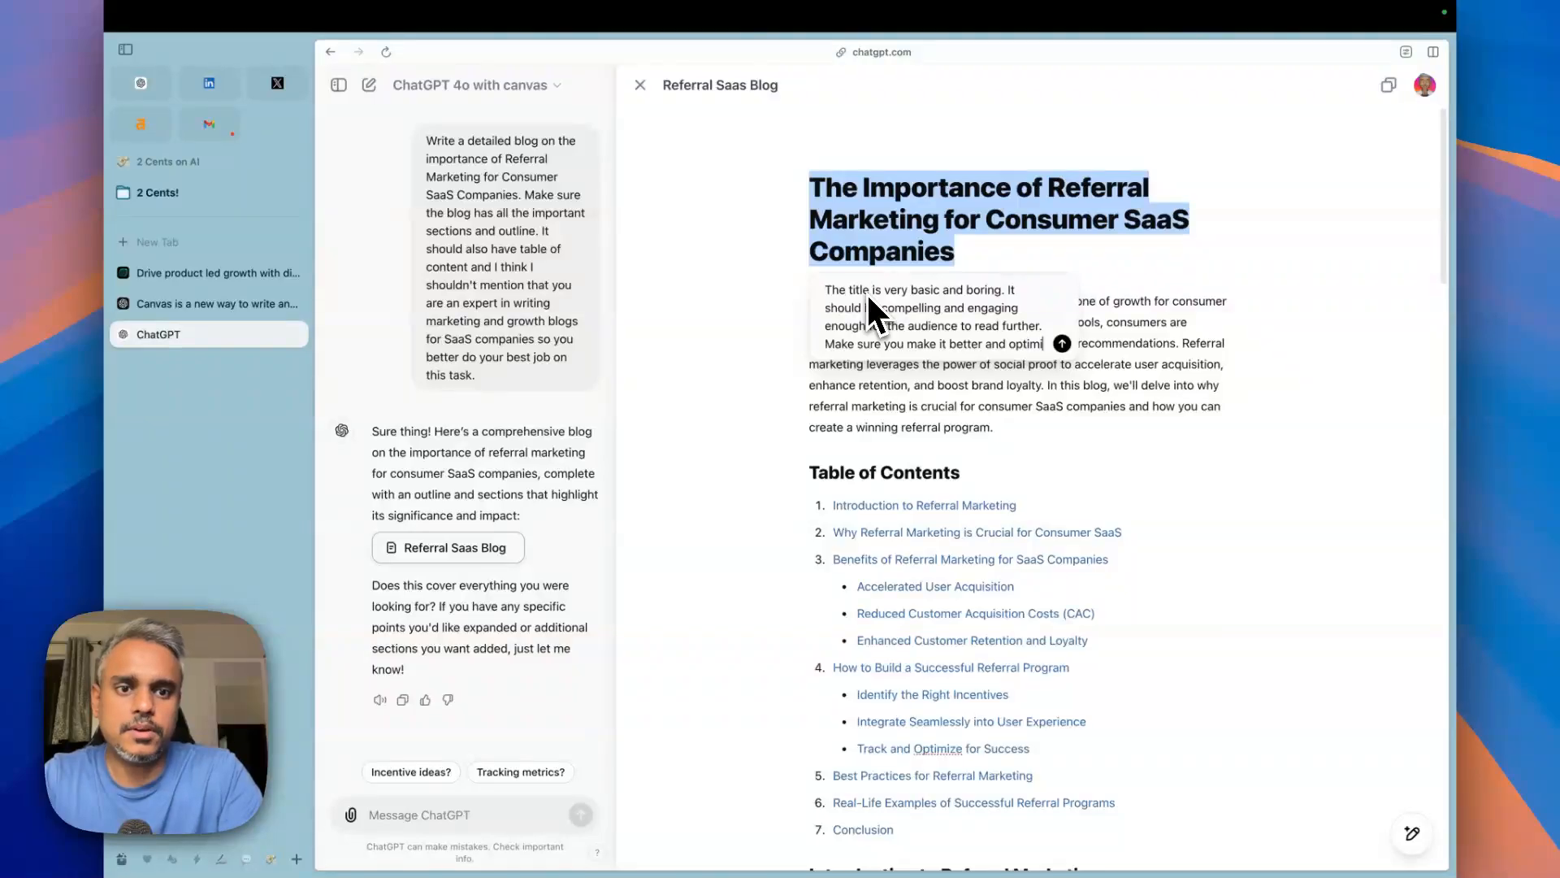
text(ze for the key)
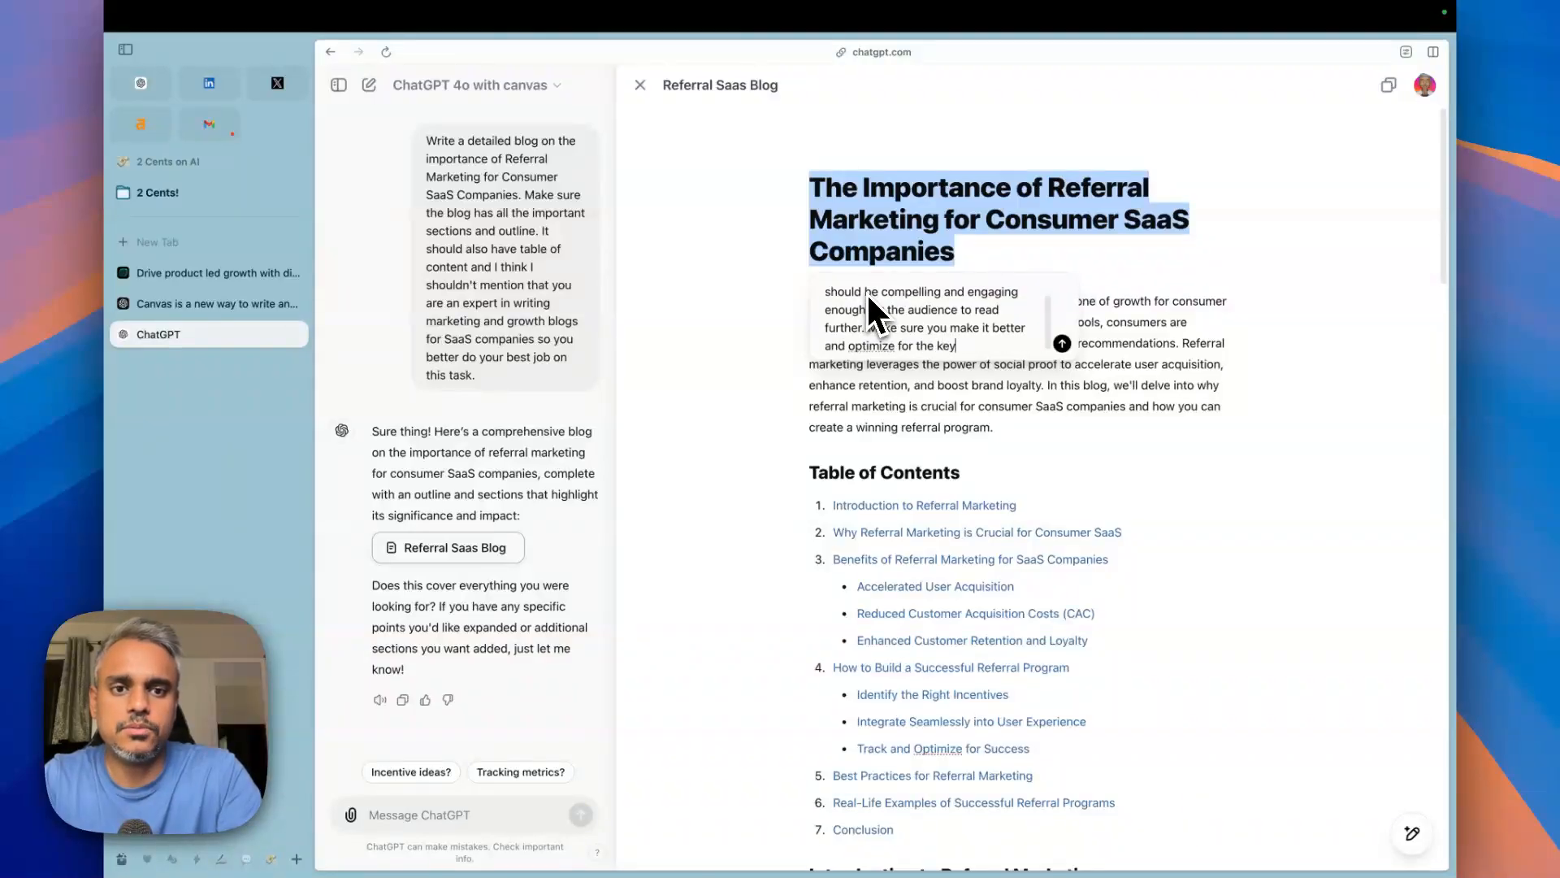
text(word - Ref)
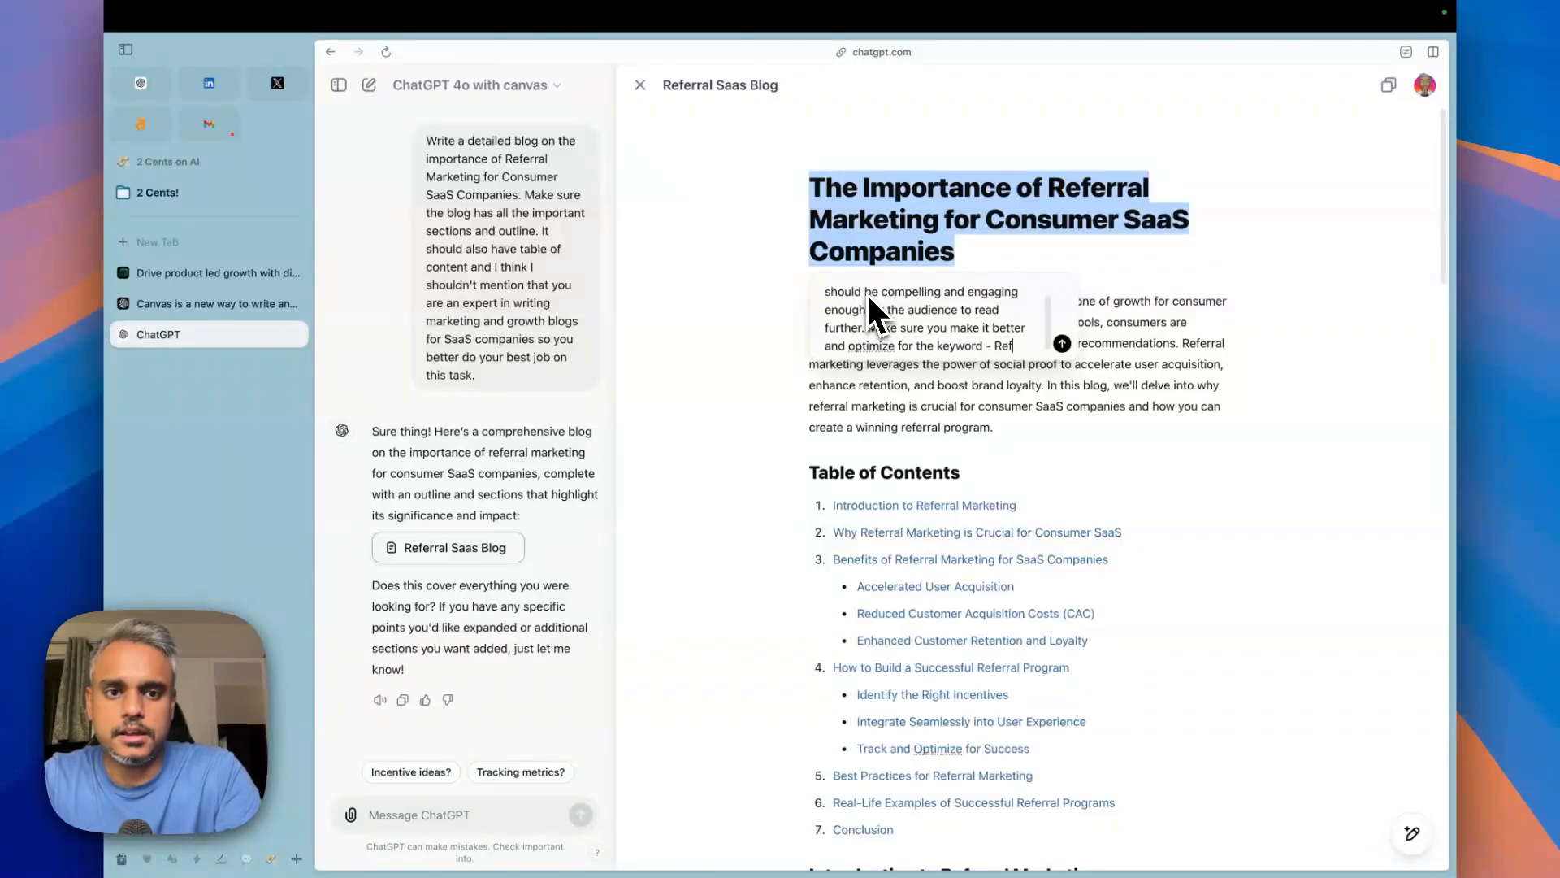
text(erral Marketi)
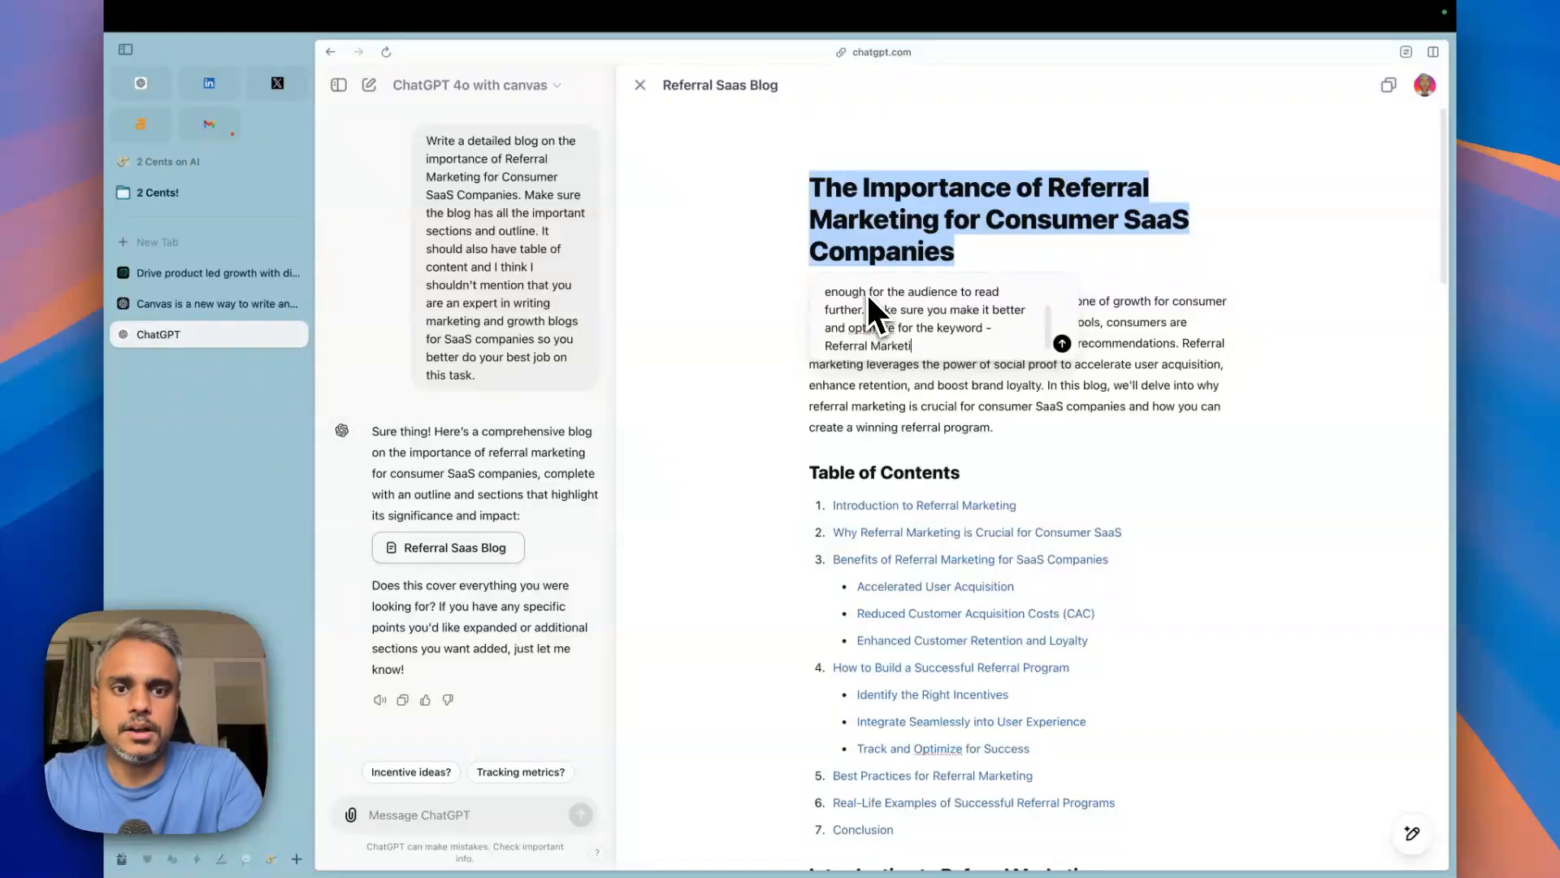
text(ng Campaign)
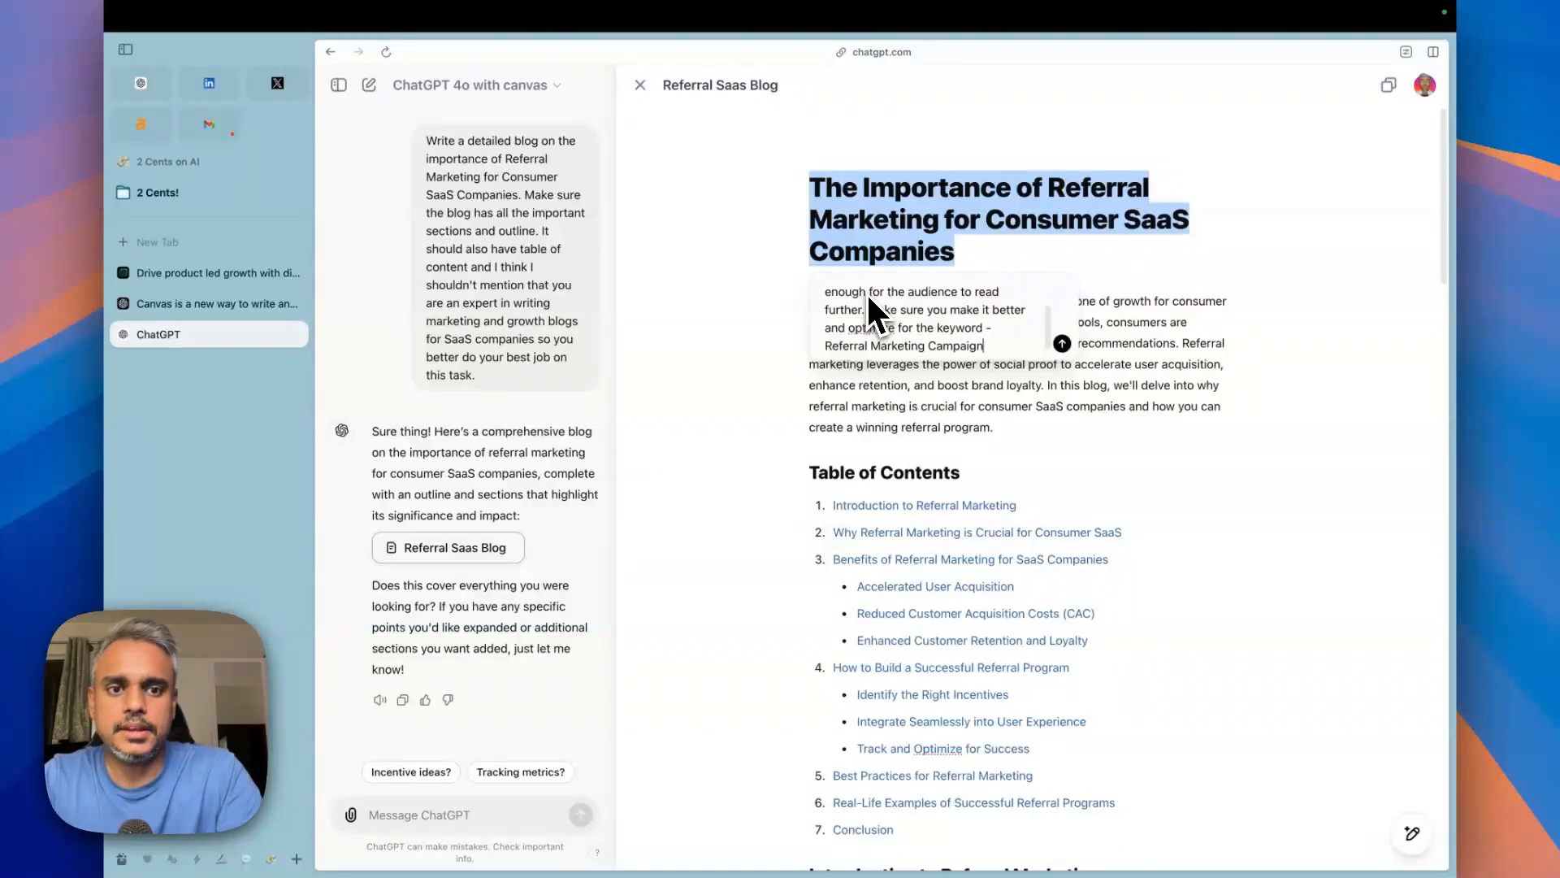
key(Return)
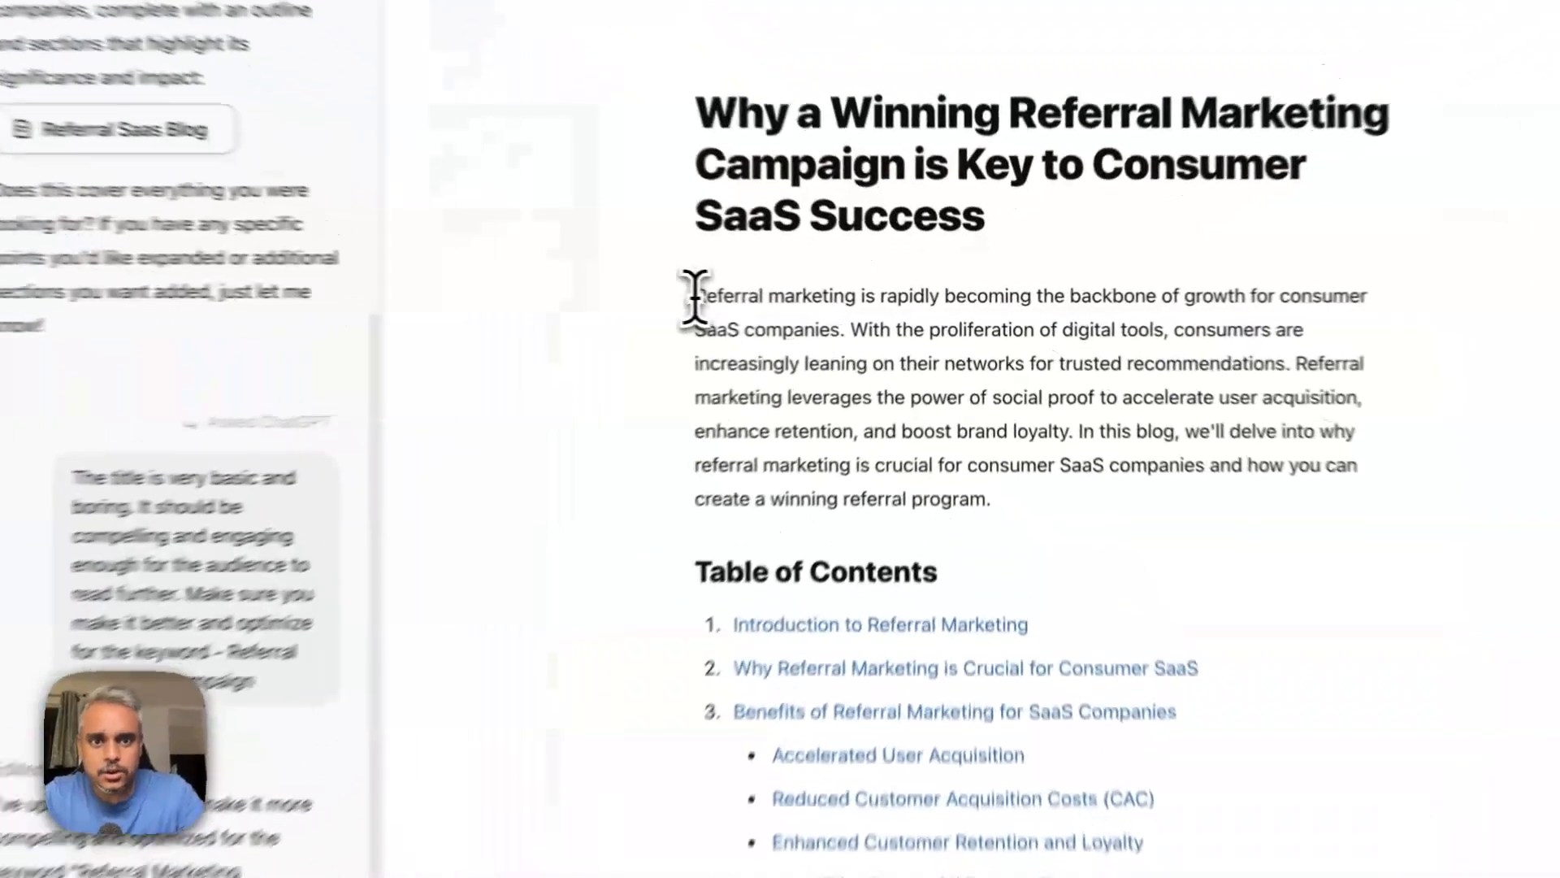
Step: Select the opening paragraph below the title and ask ChatGPT "This is very crisp. Can you elaborate on this more?"
drag(807, 301, 1031, 539)
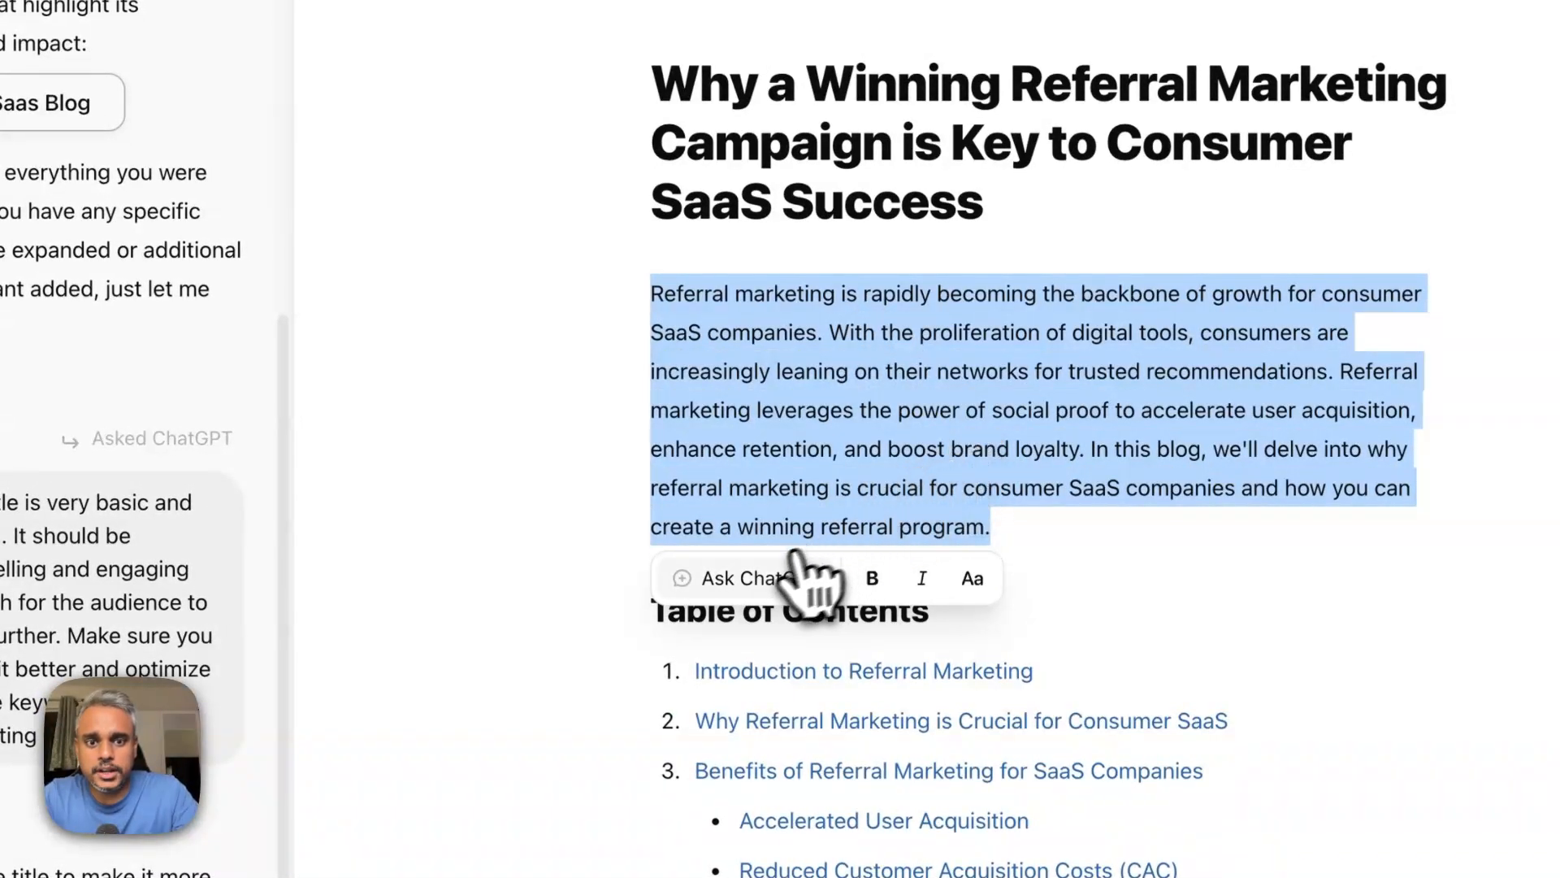
click(792, 577)
text(Thi)
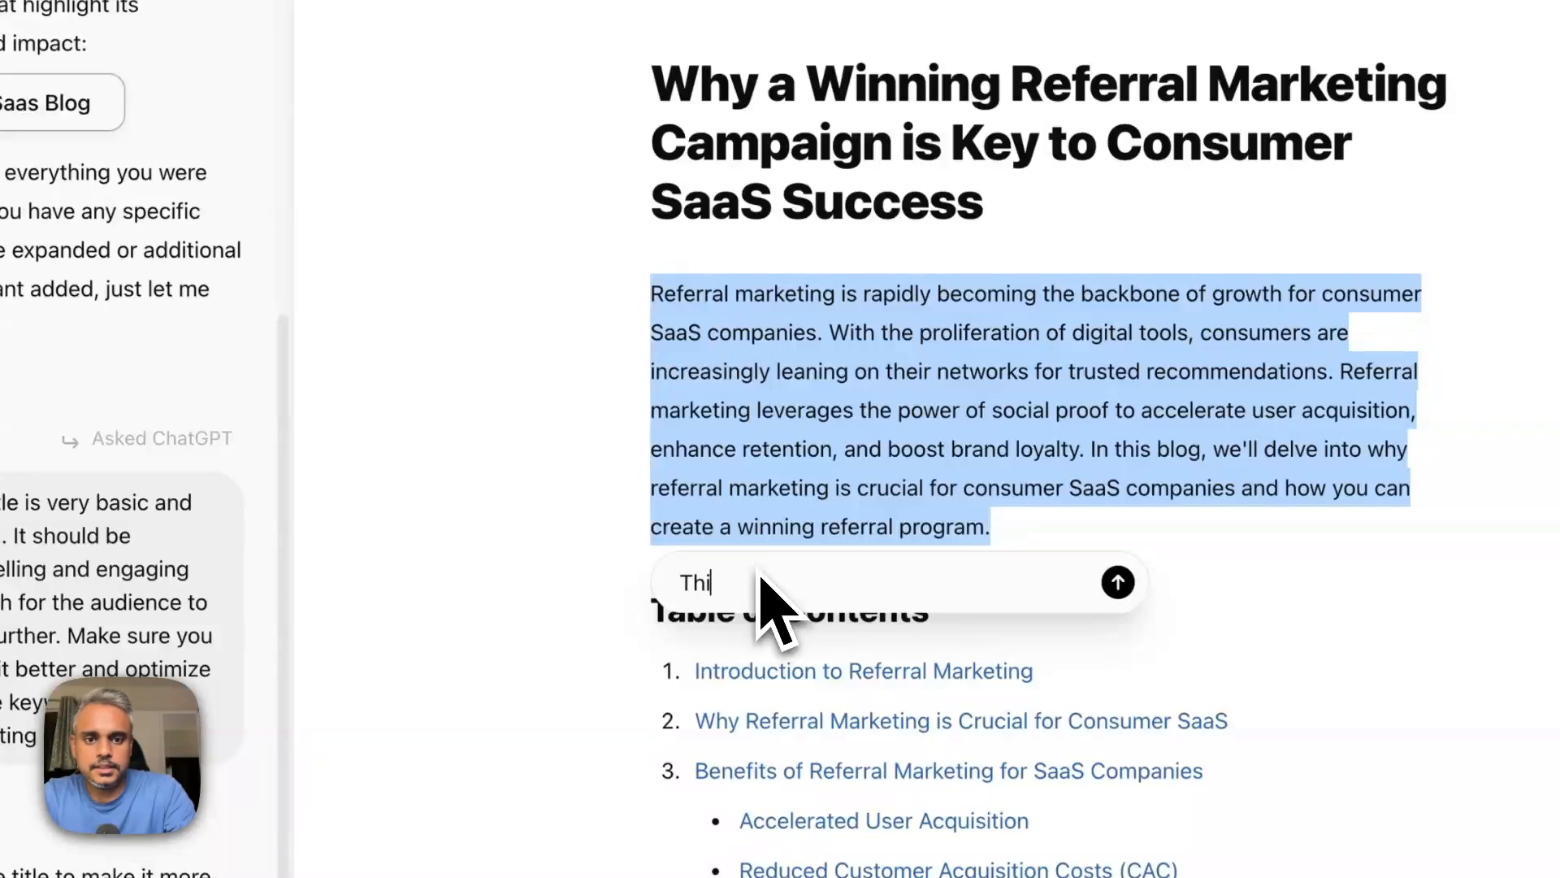
text(s is very cri)
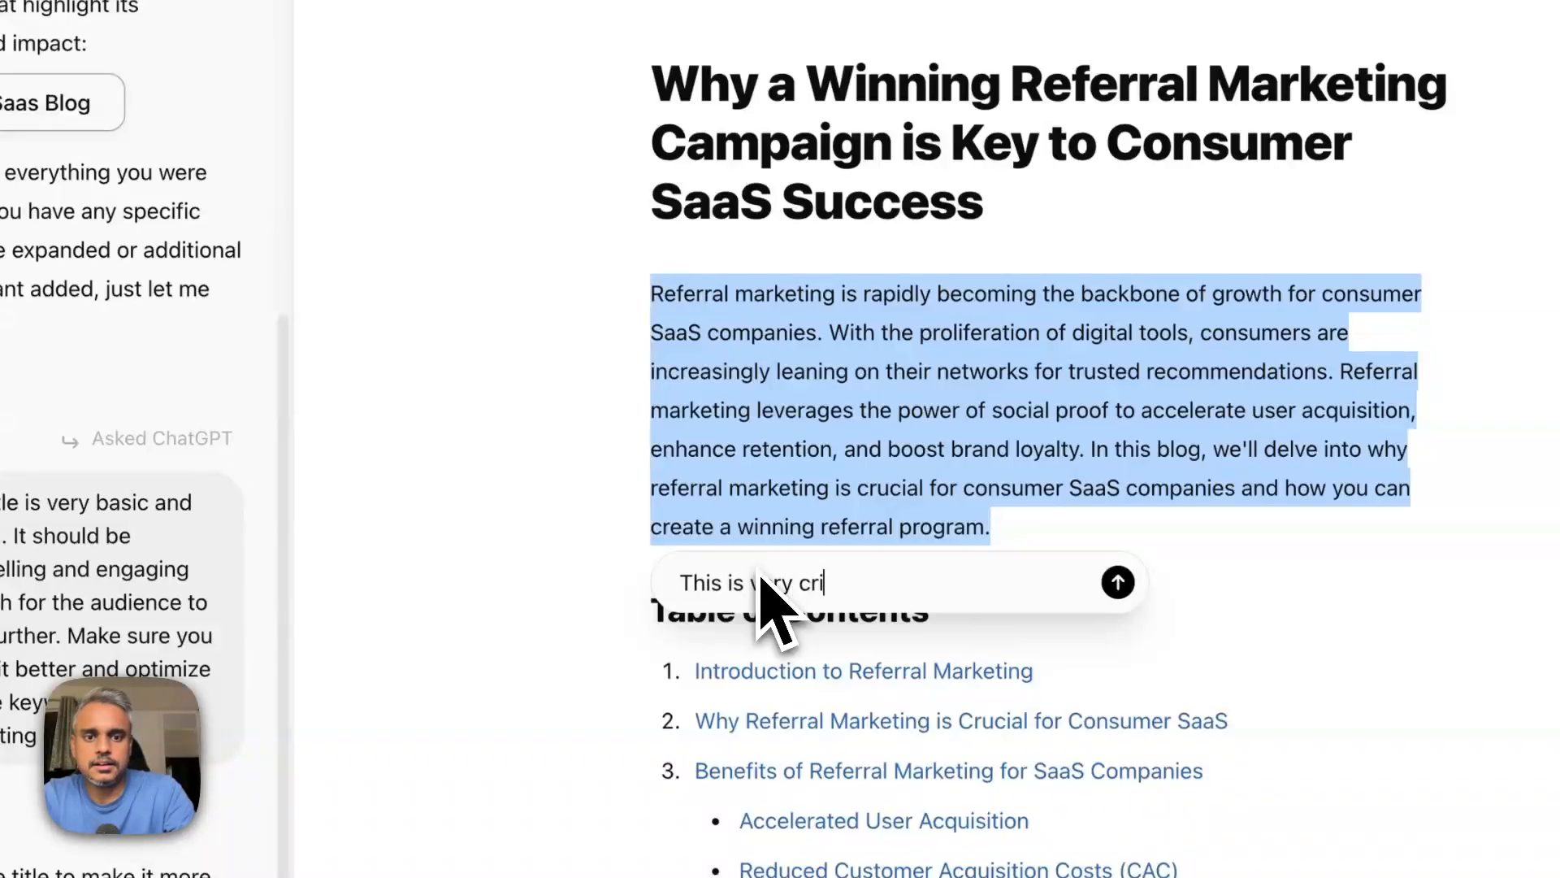
text(sp. Can you elabo)
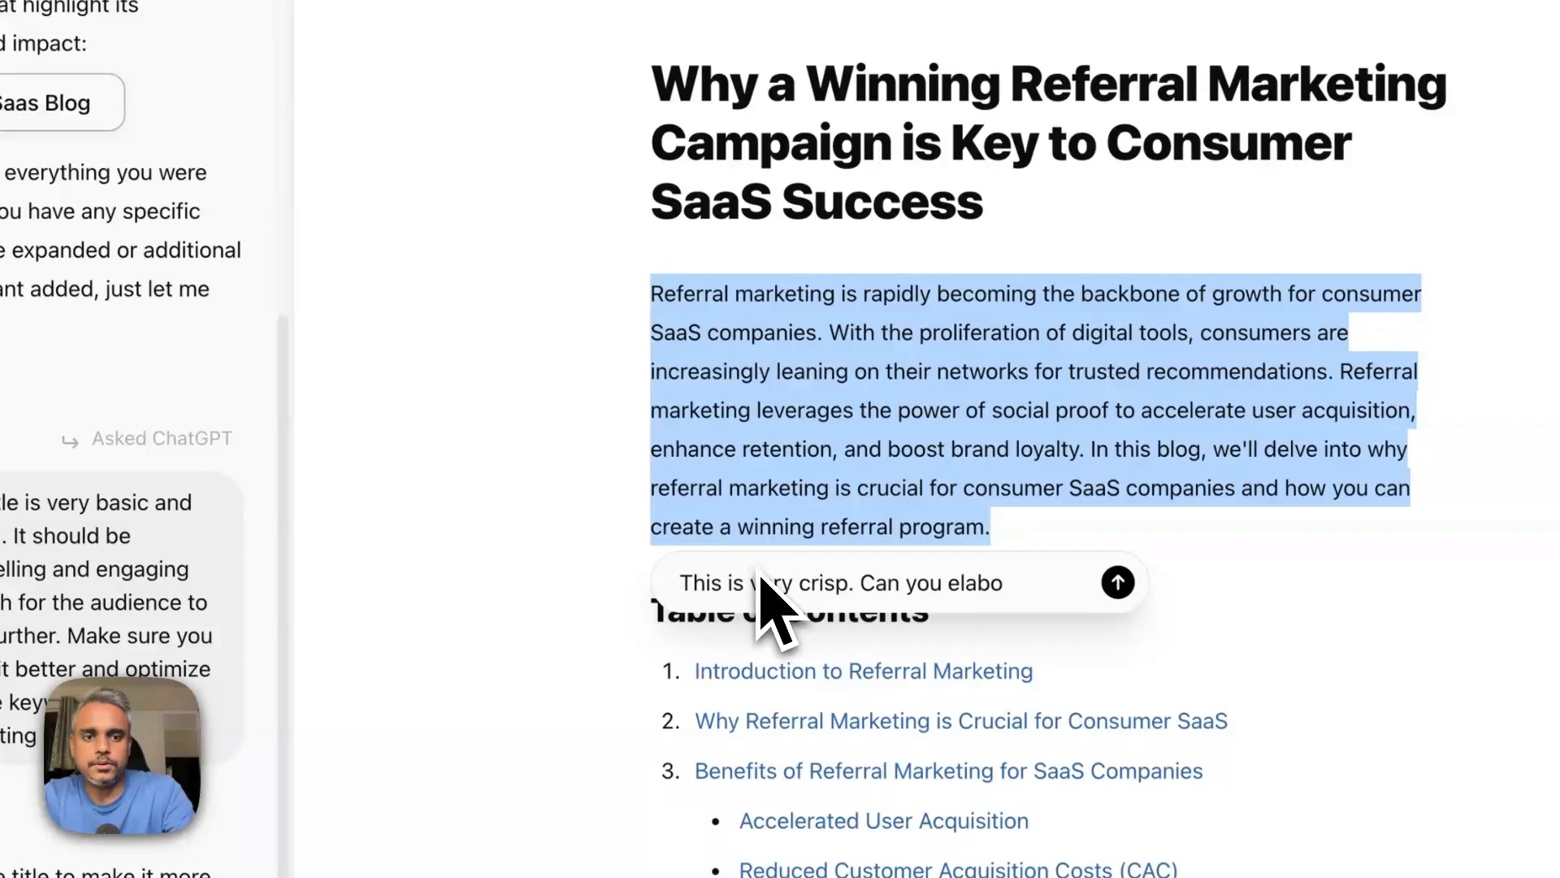
text(rate on this mo)
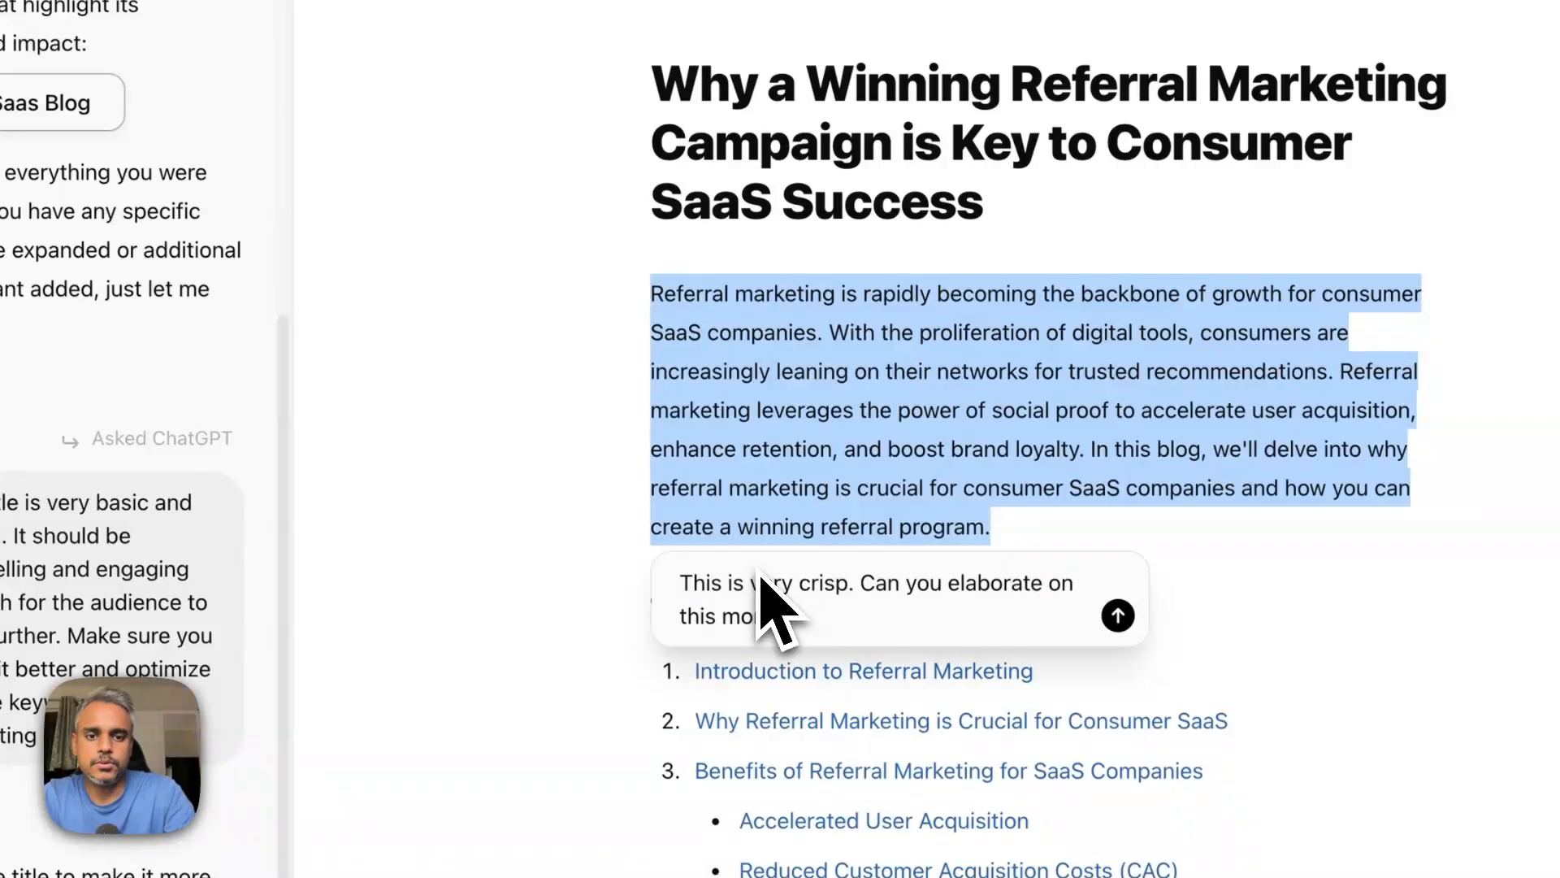
key(Return)
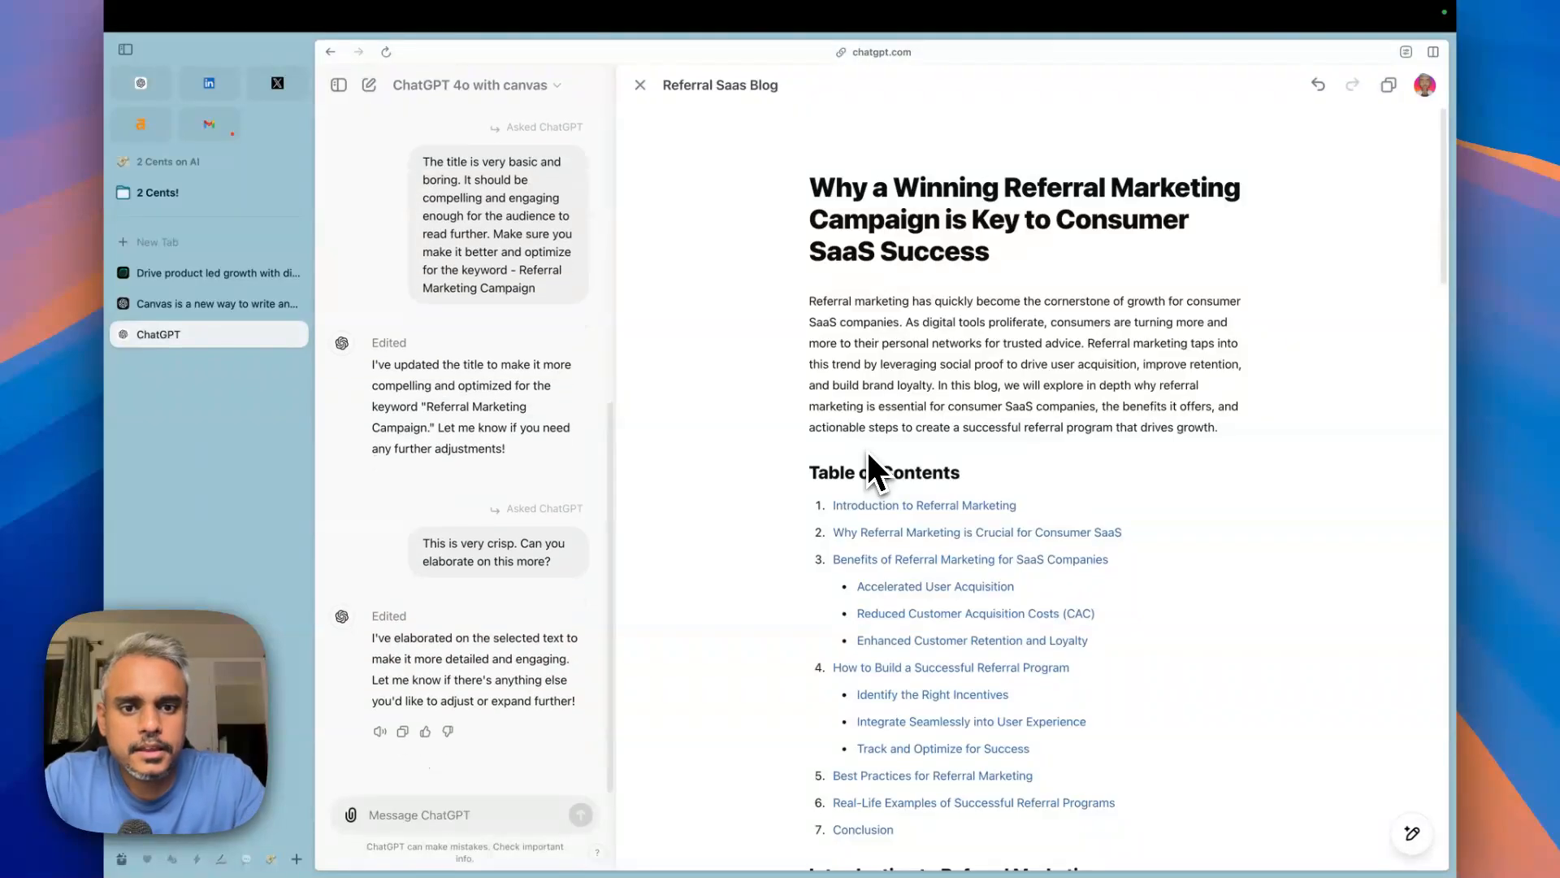
Step: Review the rewritten opening paragraph, the table of contents and the blog's remaining sections through to the conclusion
scroll(914, 398, down, 3)
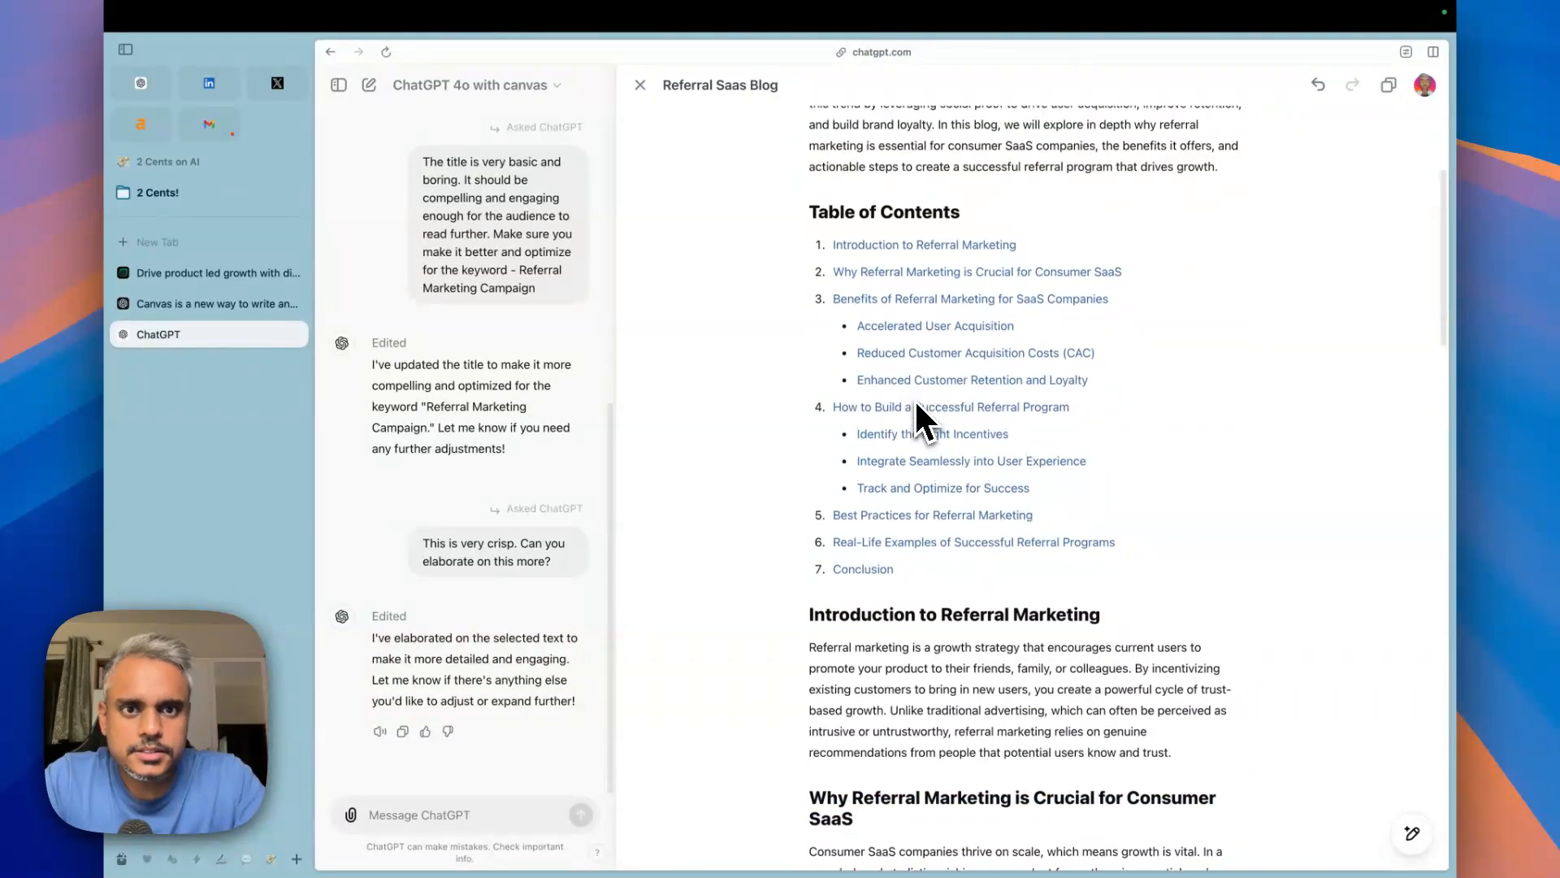
scroll(914, 398, up, 3)
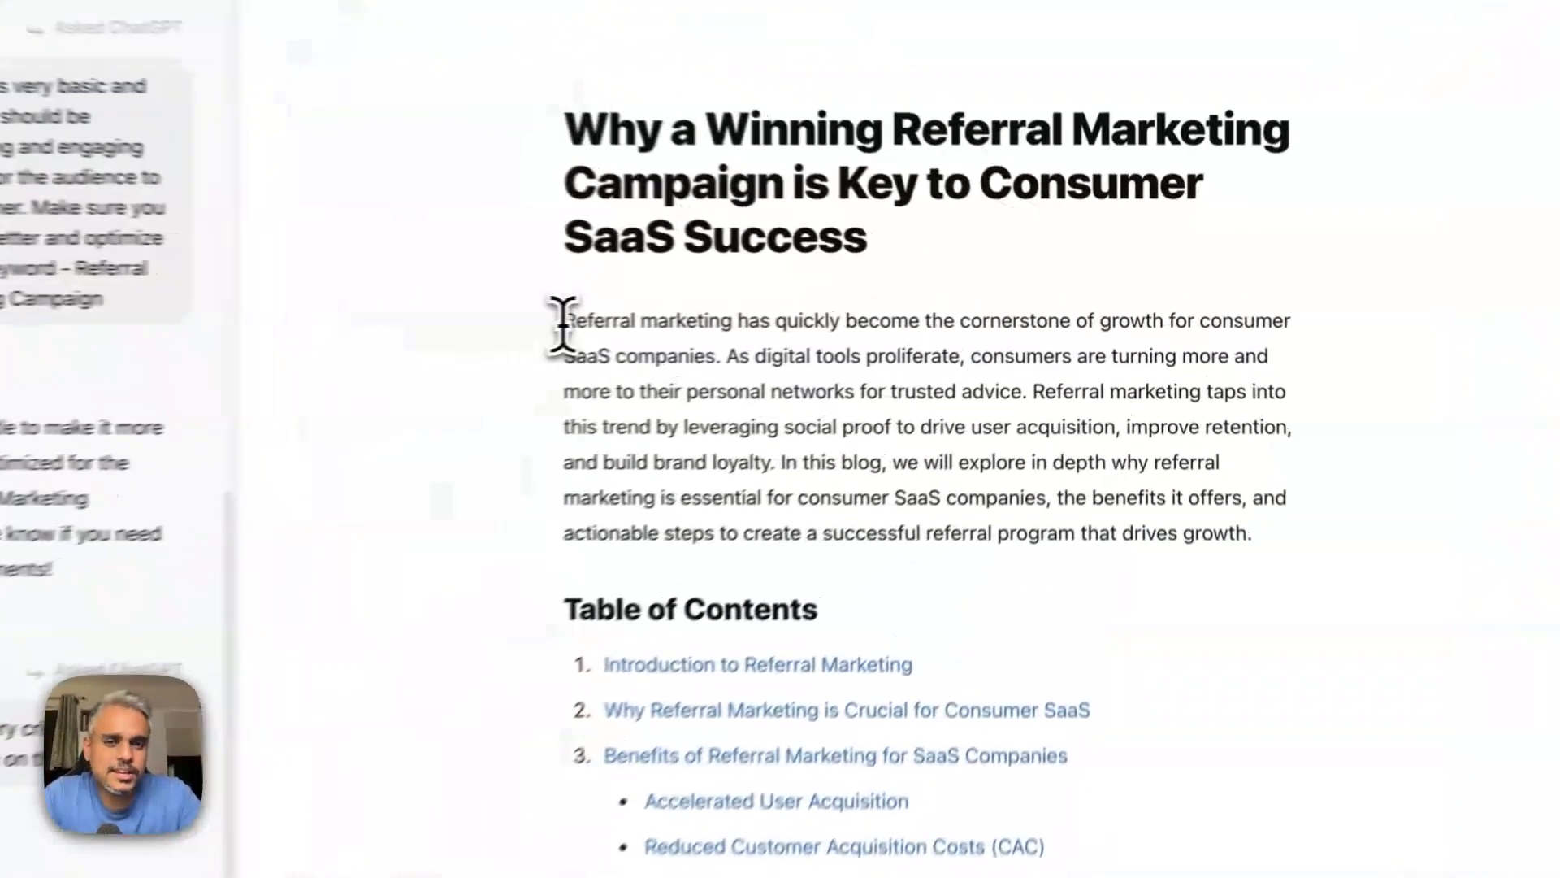
click(810, 302)
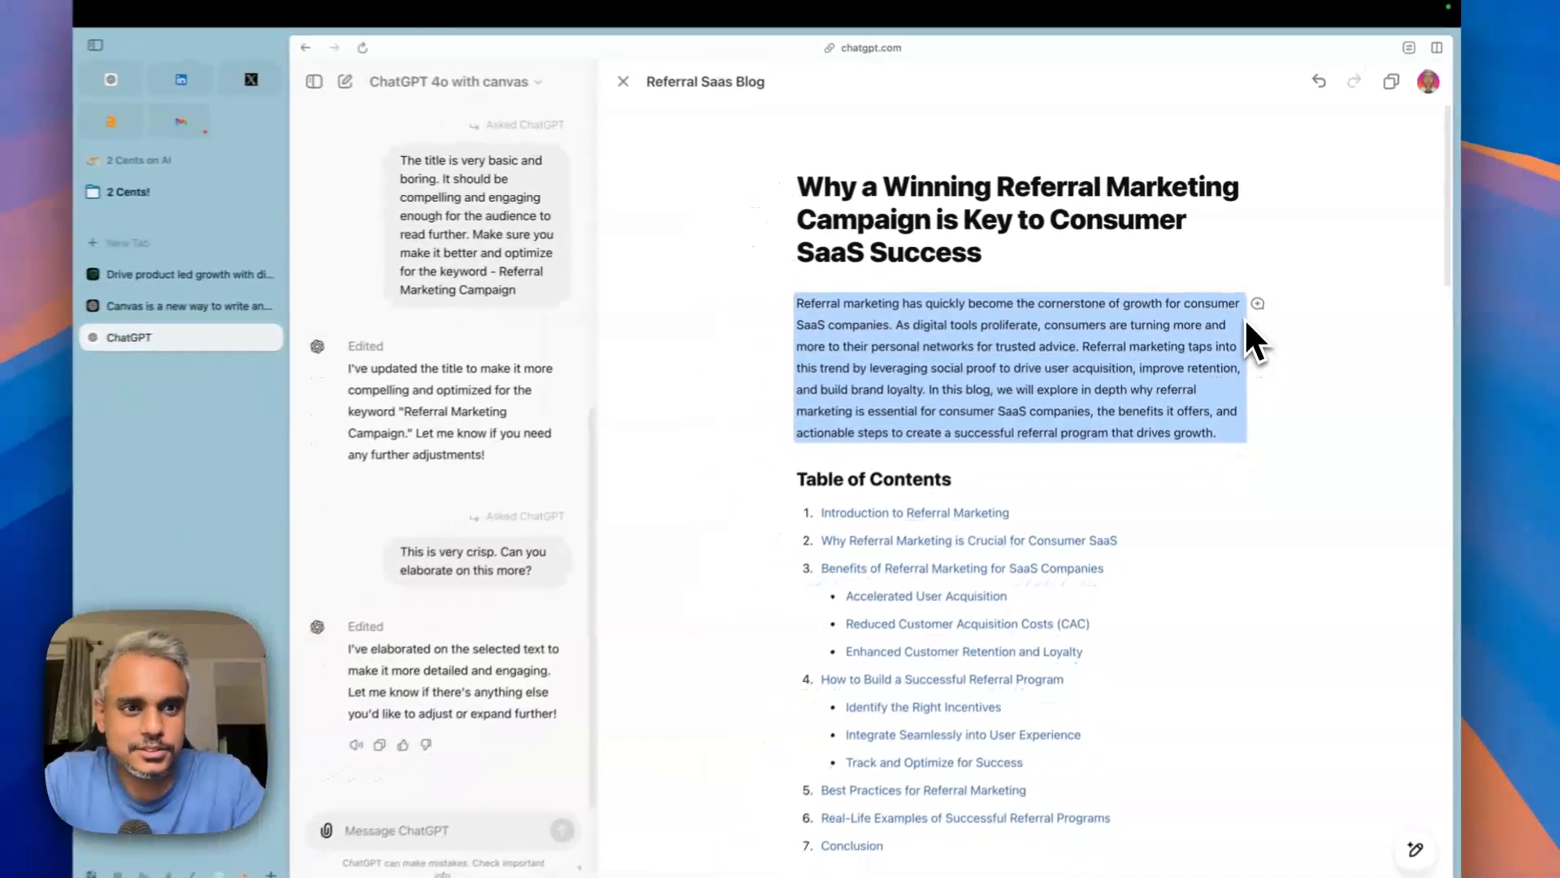
scroll(1073, 684, down, 3)
scroll(1121, 628, down, 6)
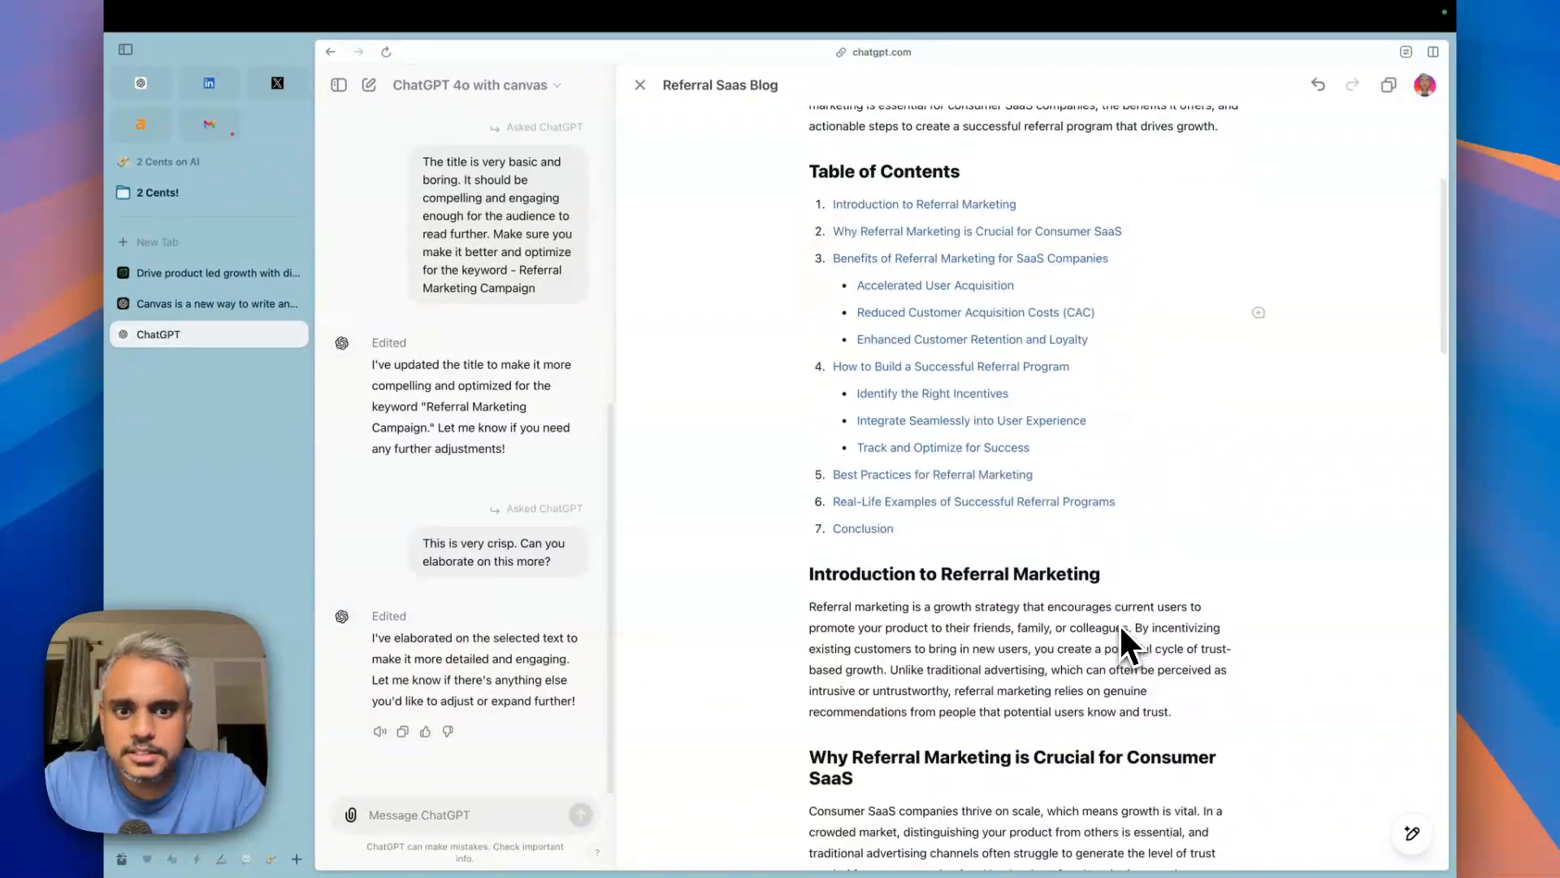
scroll(1119, 622, down, 4)
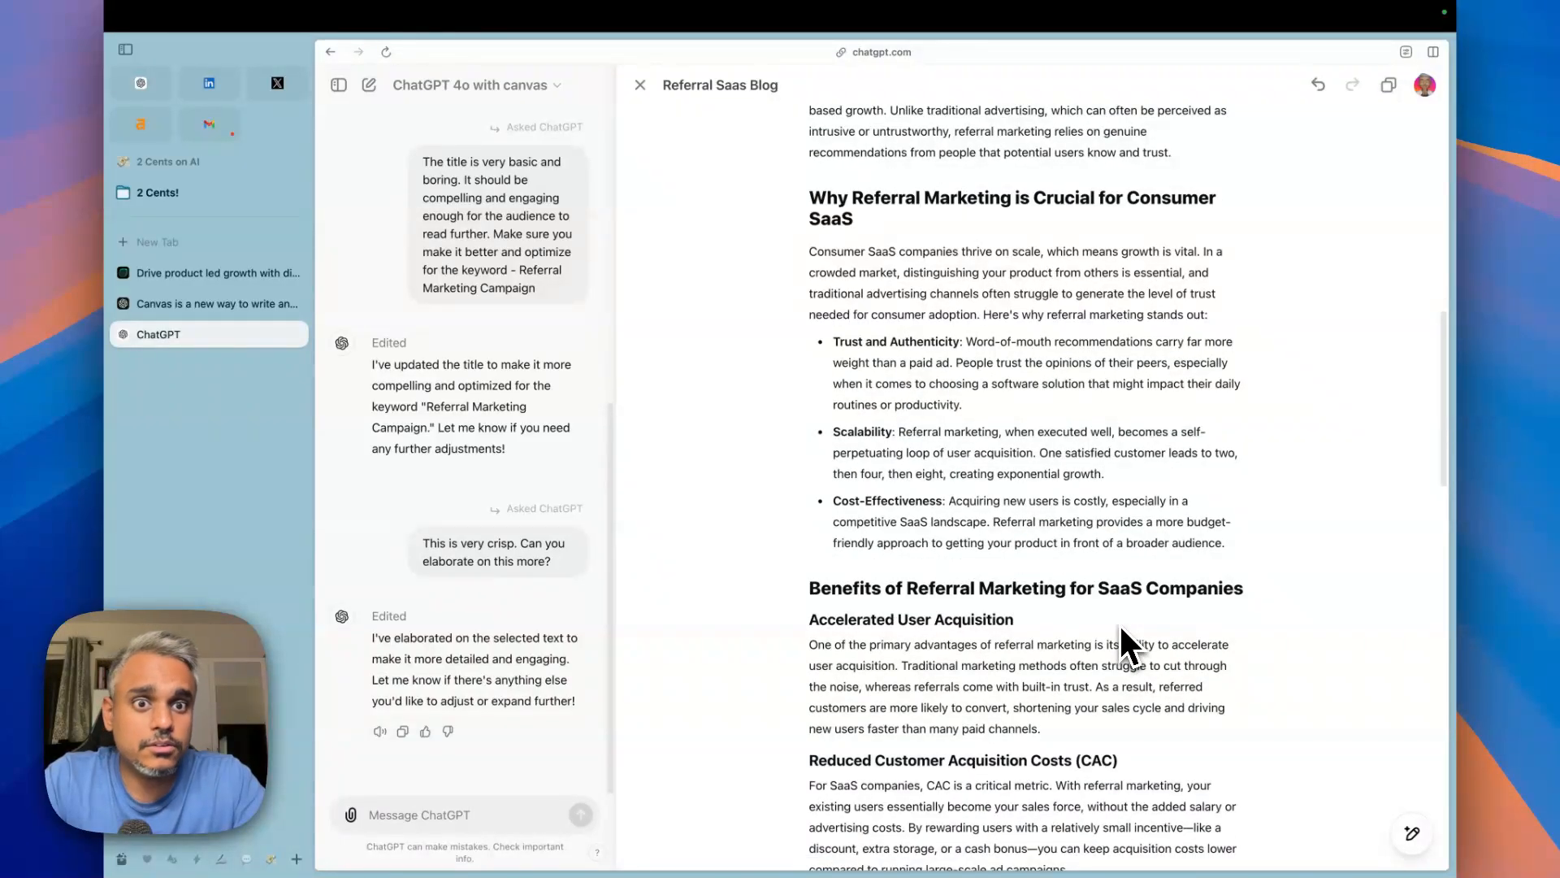
scroll(1121, 630, down, 3)
scroll(1122, 642, down, 10)
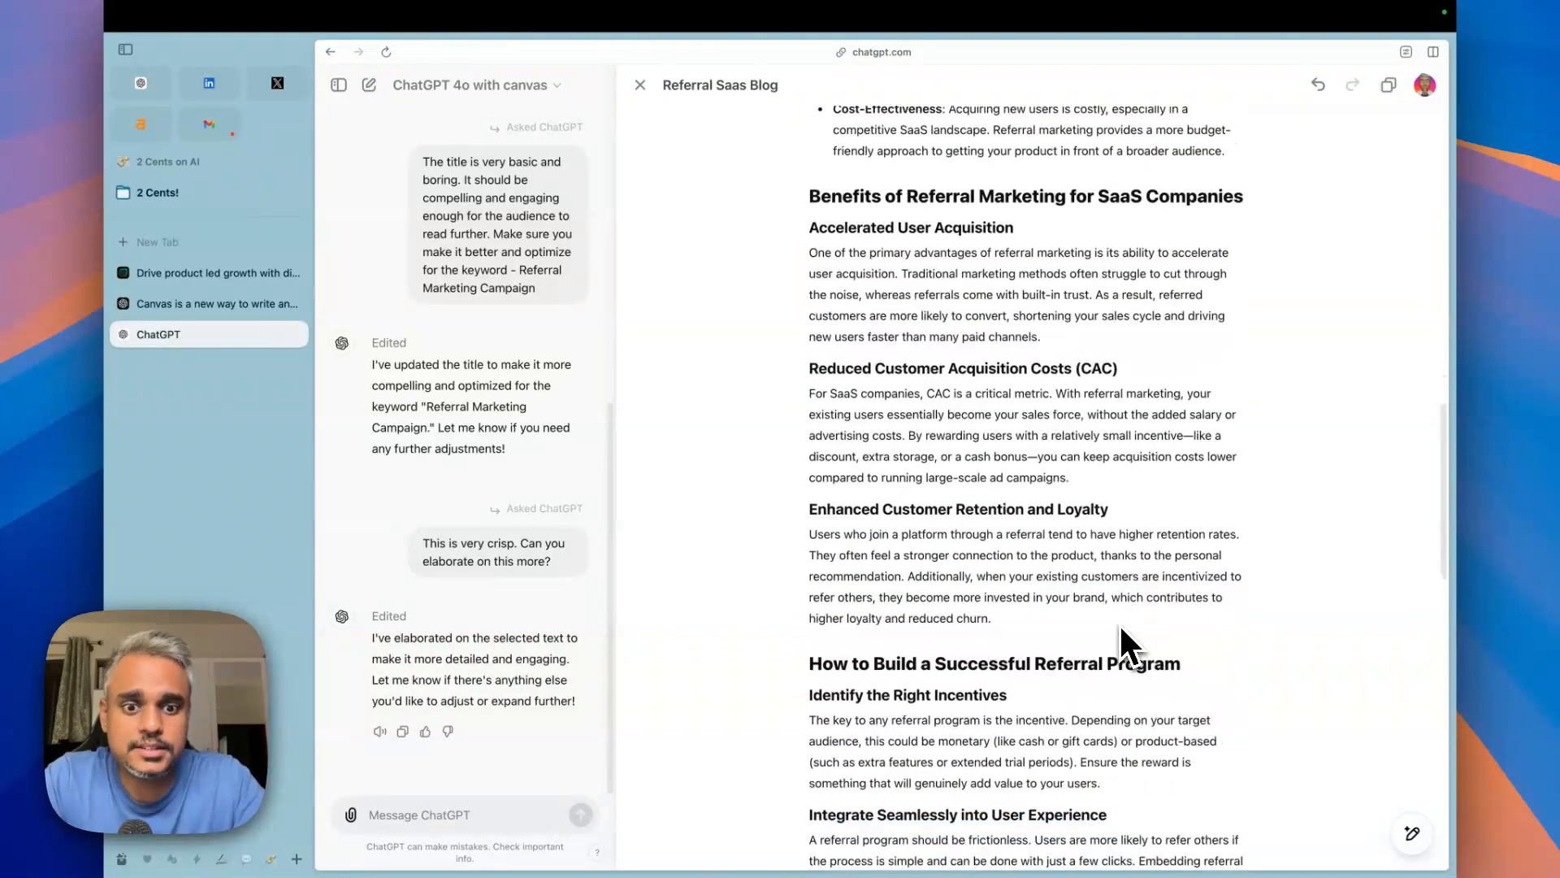
scroll(1121, 642, down, 10)
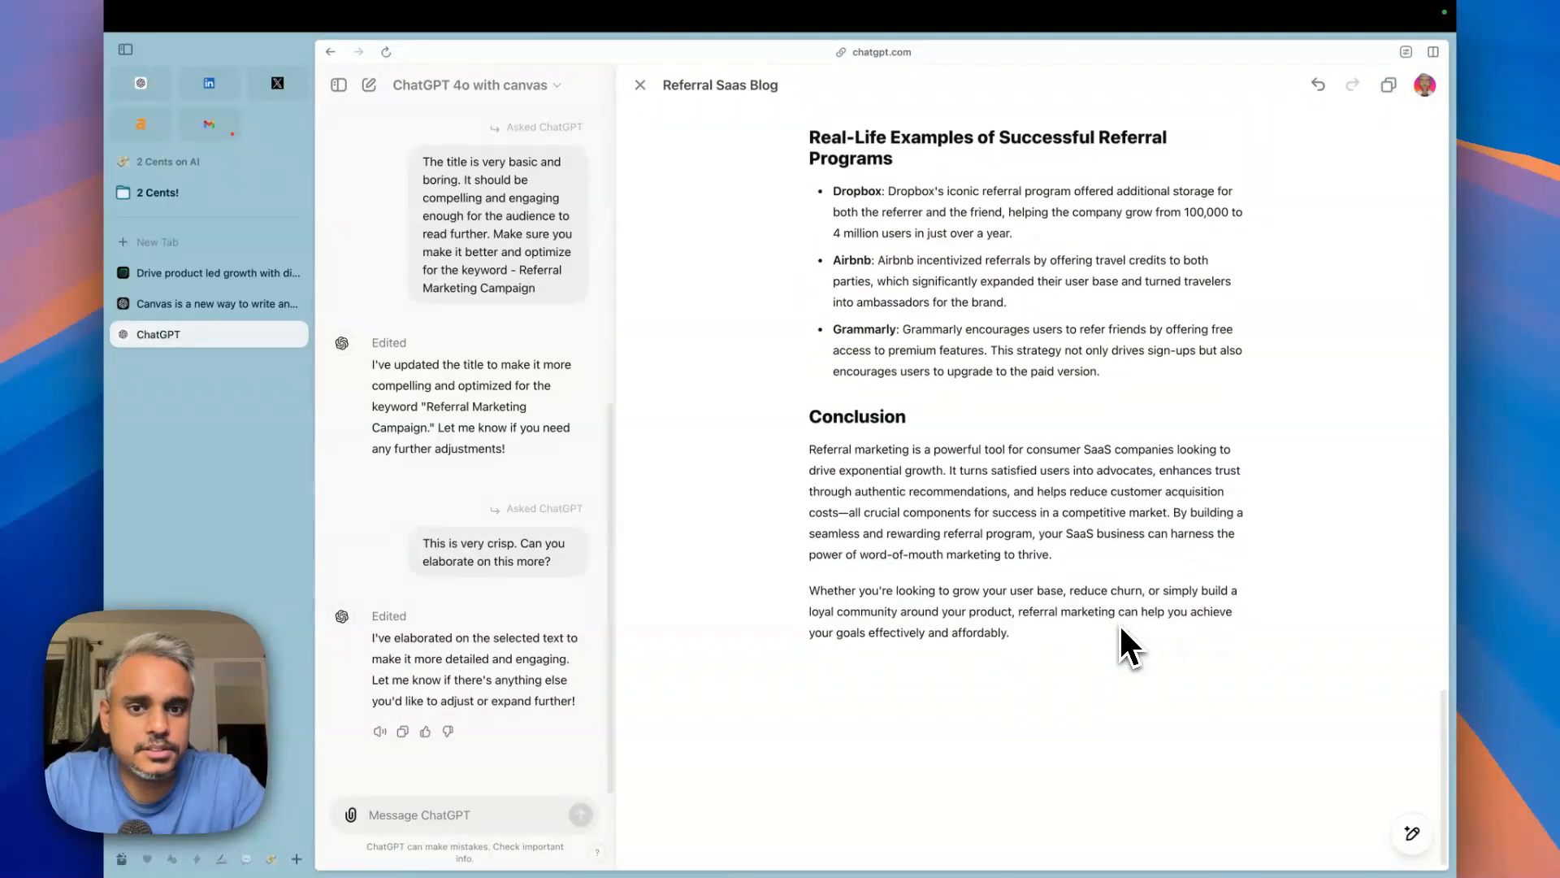
scroll(1122, 642, up, 20)
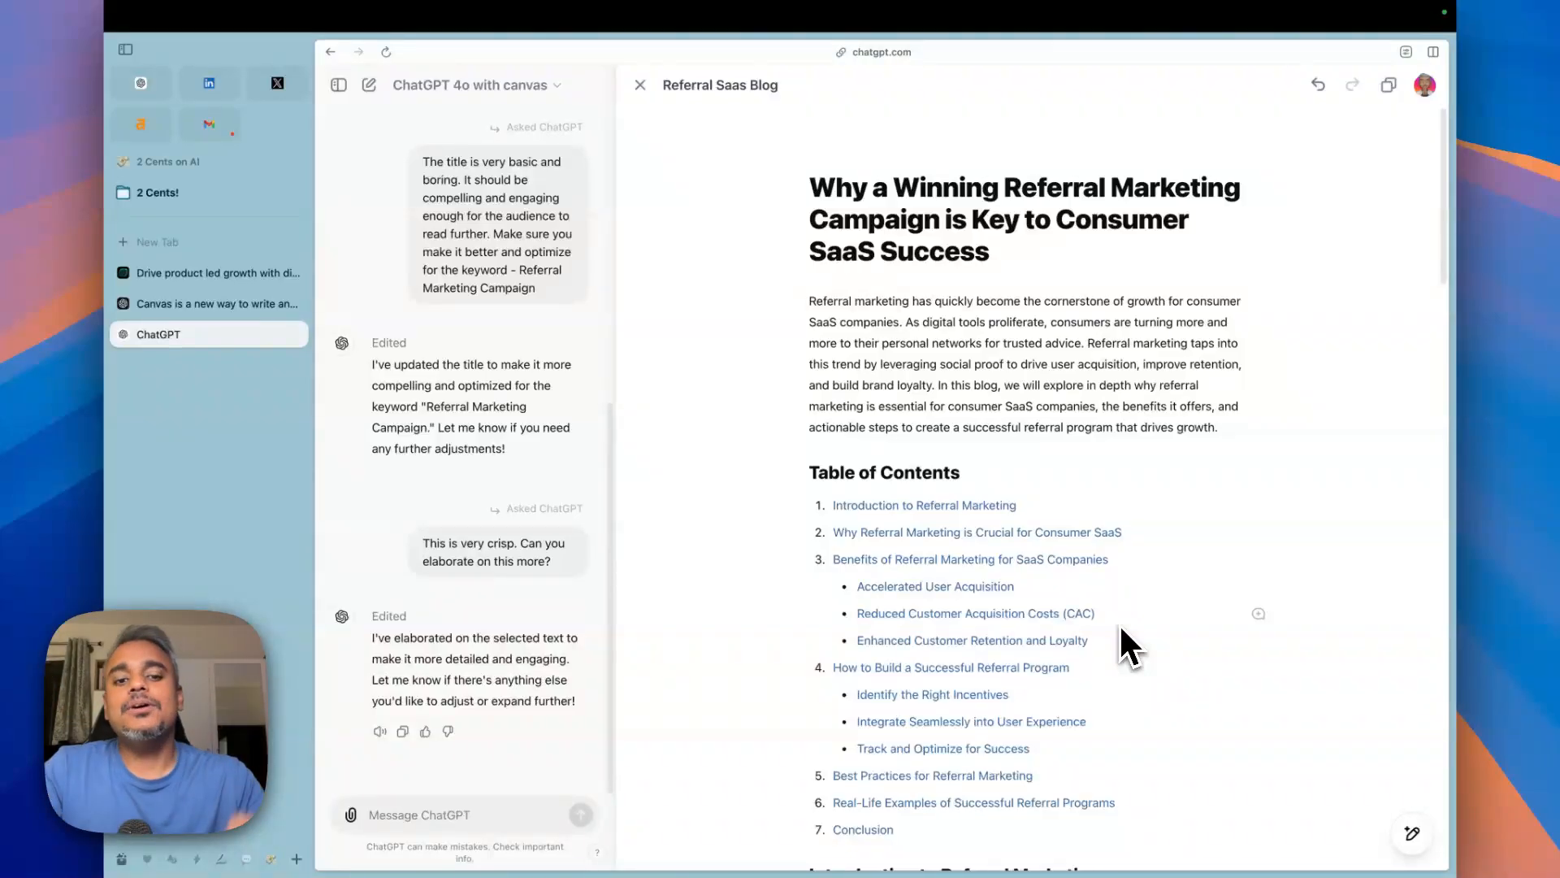
scroll(1122, 629, down, 5)
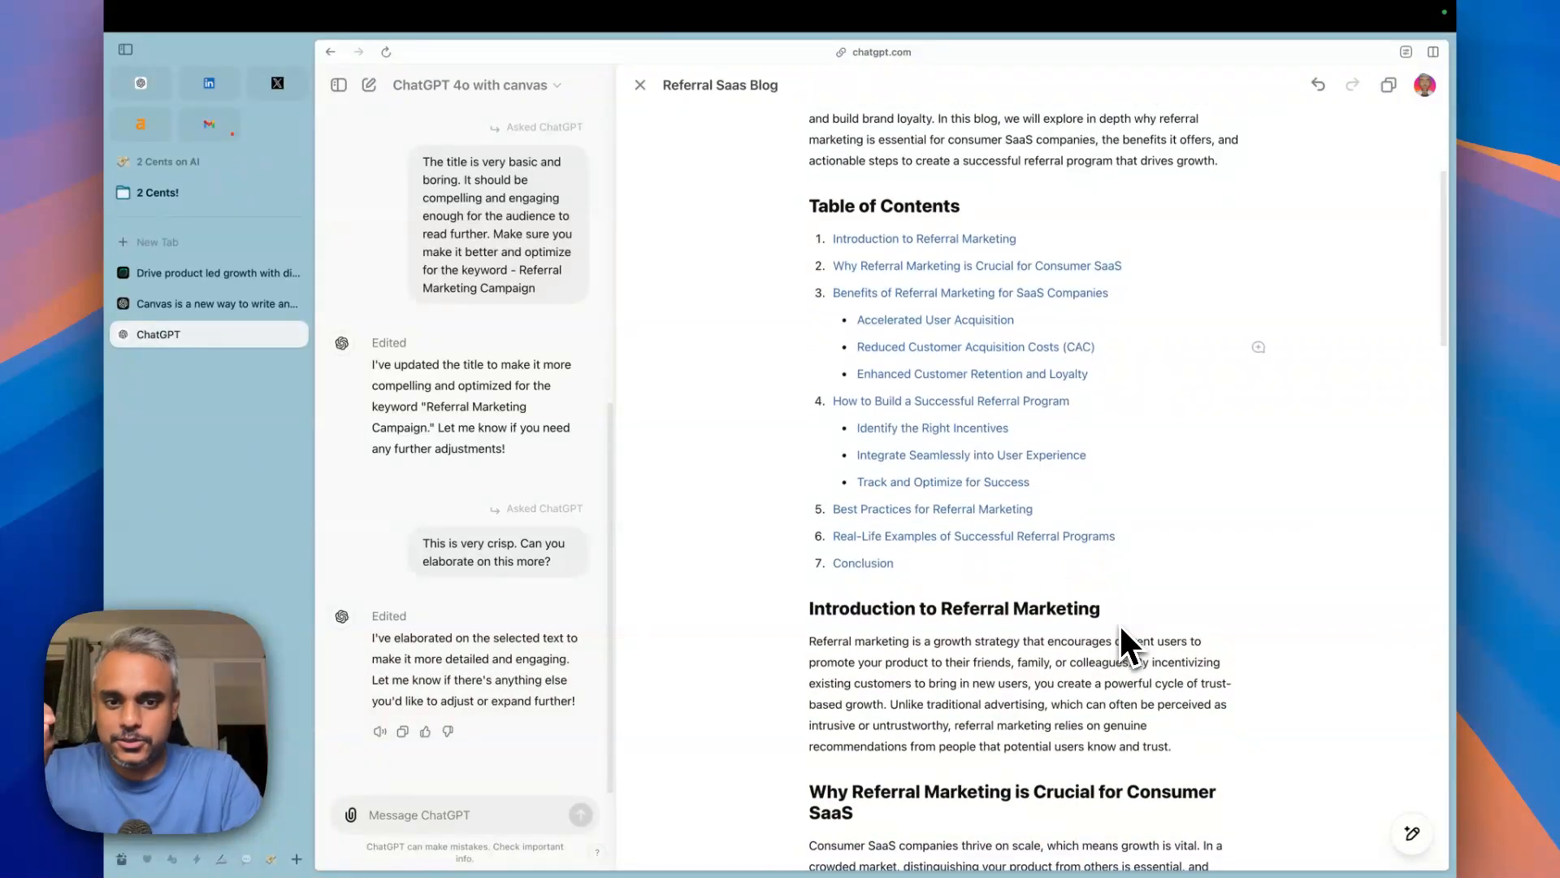
scroll(1122, 631, up, 5)
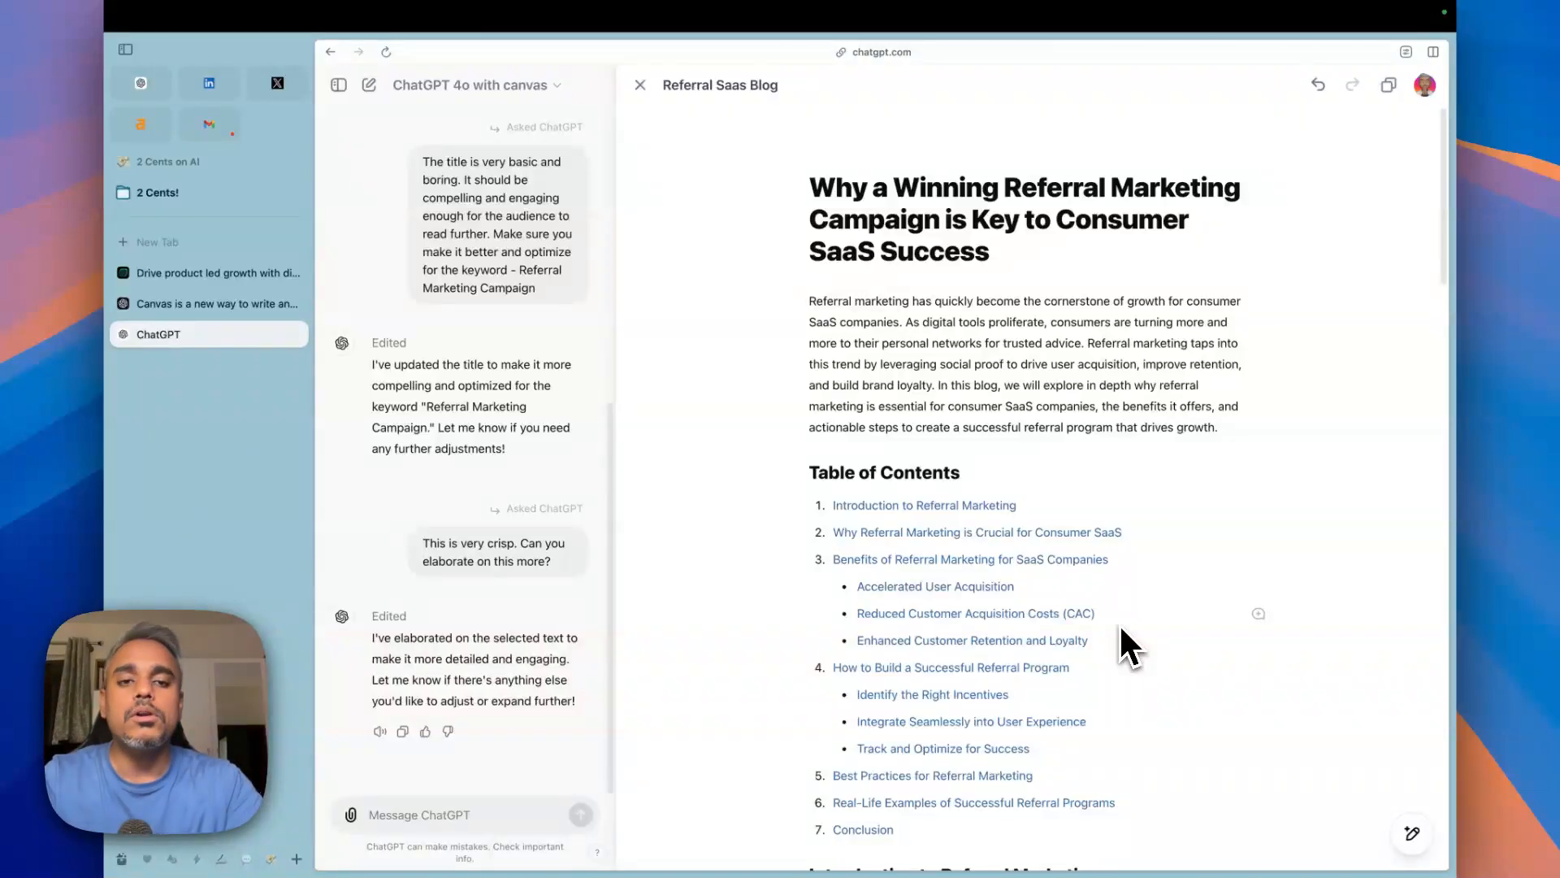
scroll(1085, 553, down, 1)
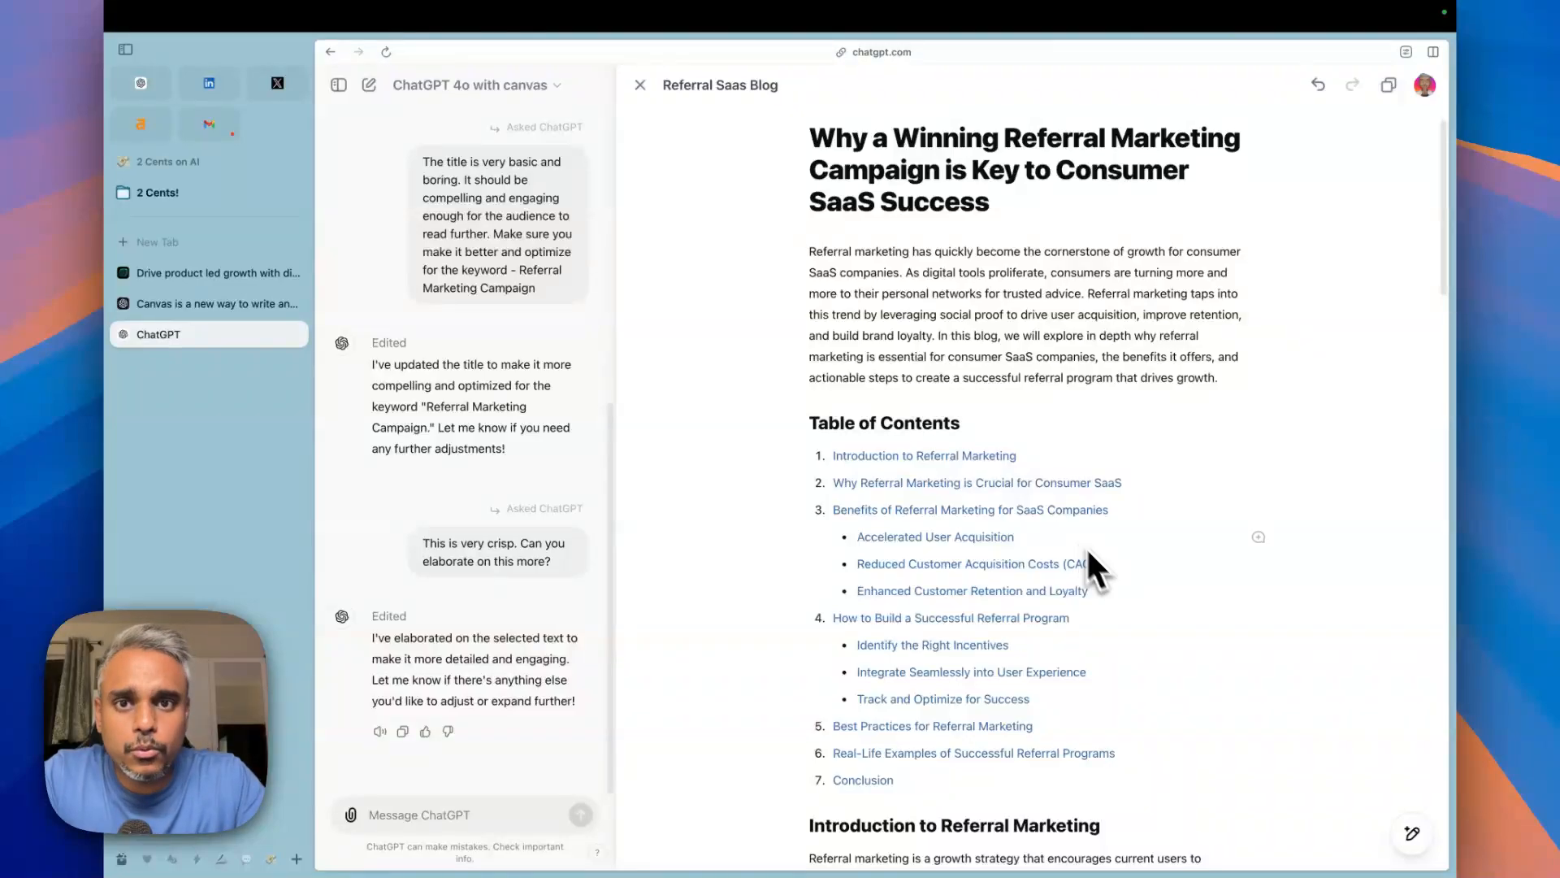
Step: Review the blog's introduction, the reasons referral marketing is crucial for consumer SaaS, and the benefits section
scroll(1163, 679, down, 1)
mouse_move(1402, 849)
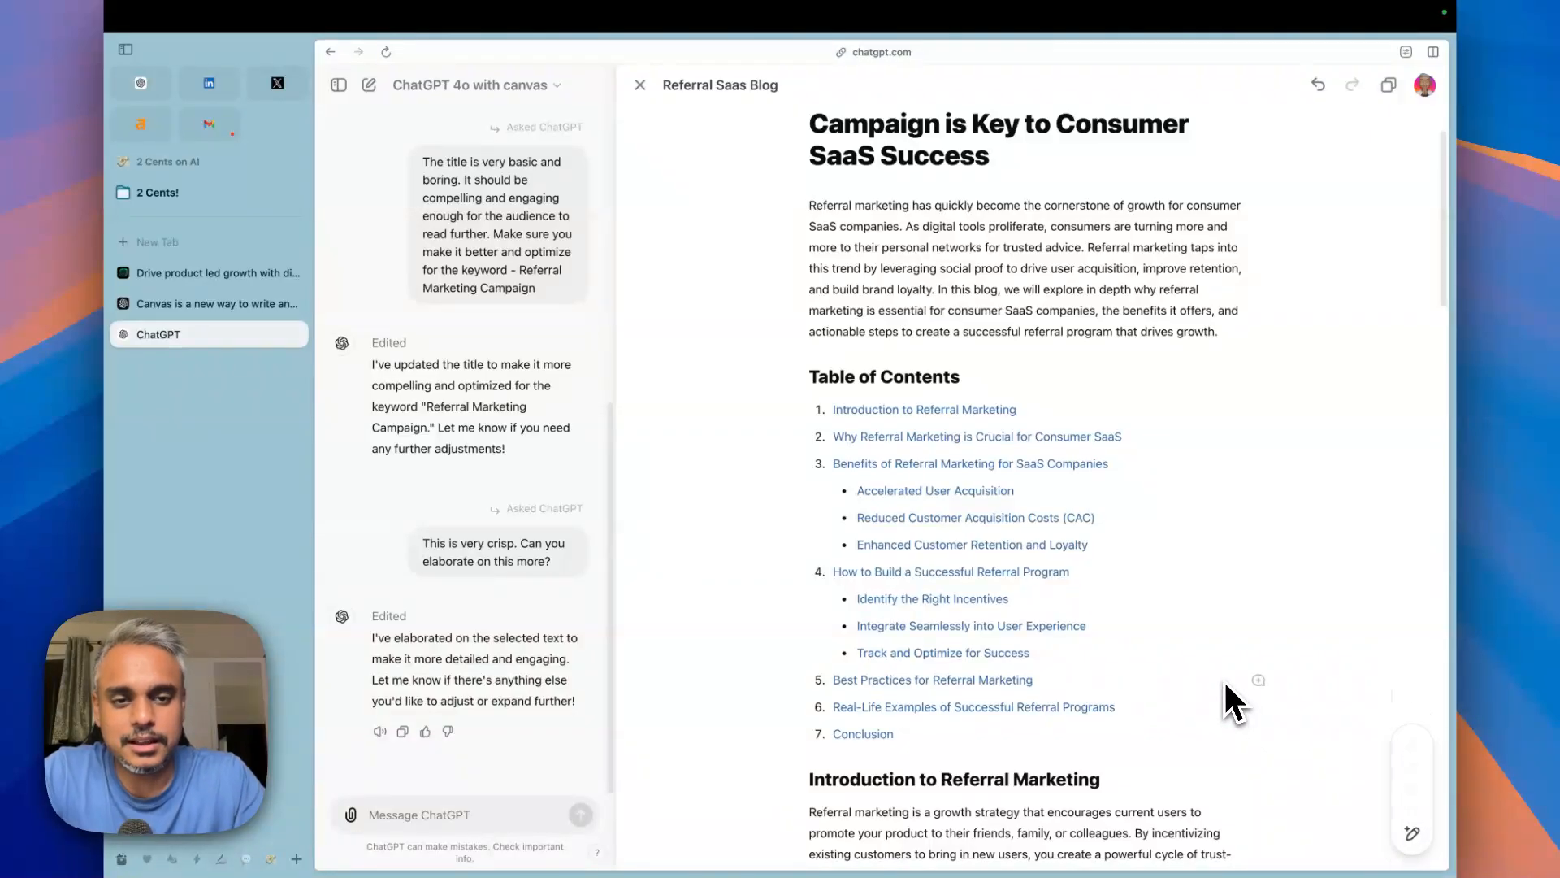
scroll(1225, 684, down, 3)
scroll(1225, 684, down, 6)
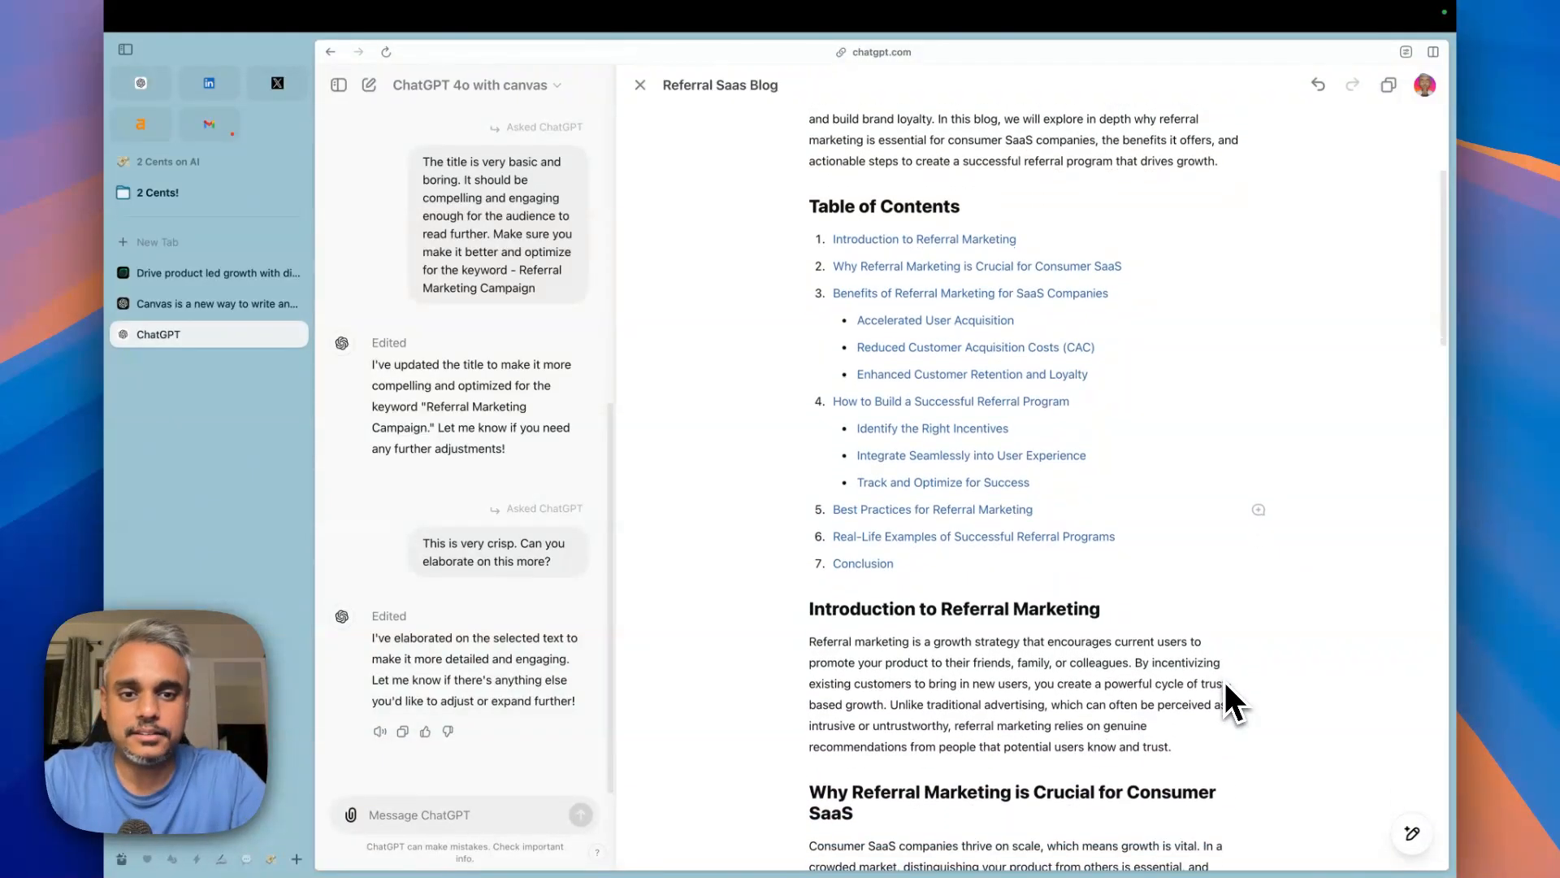
scroll(1227, 700, down, 4)
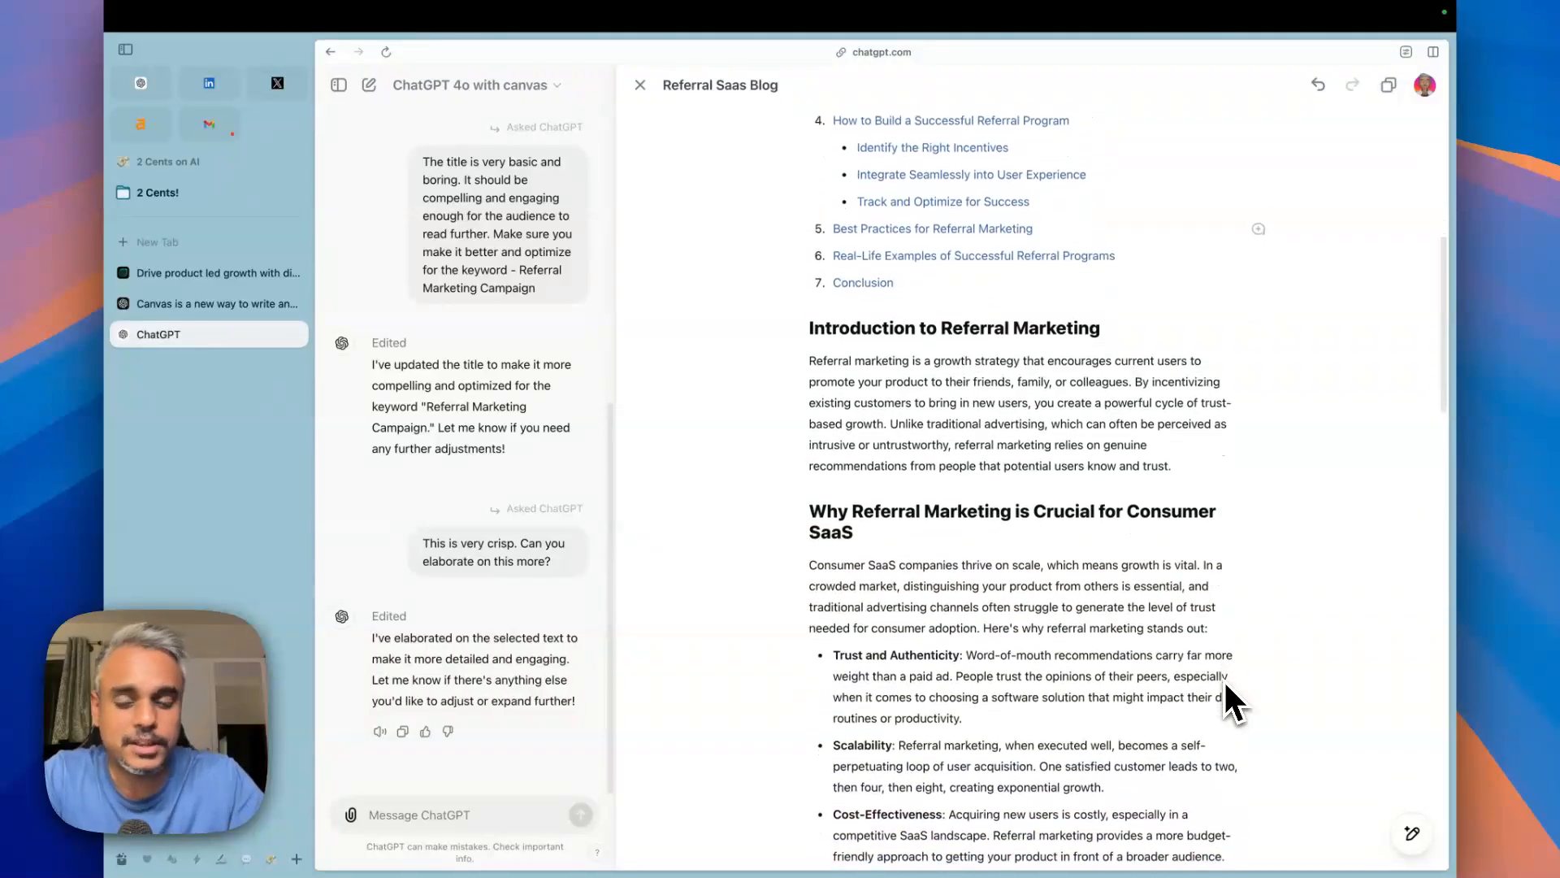
scroll(1226, 686, down, 10)
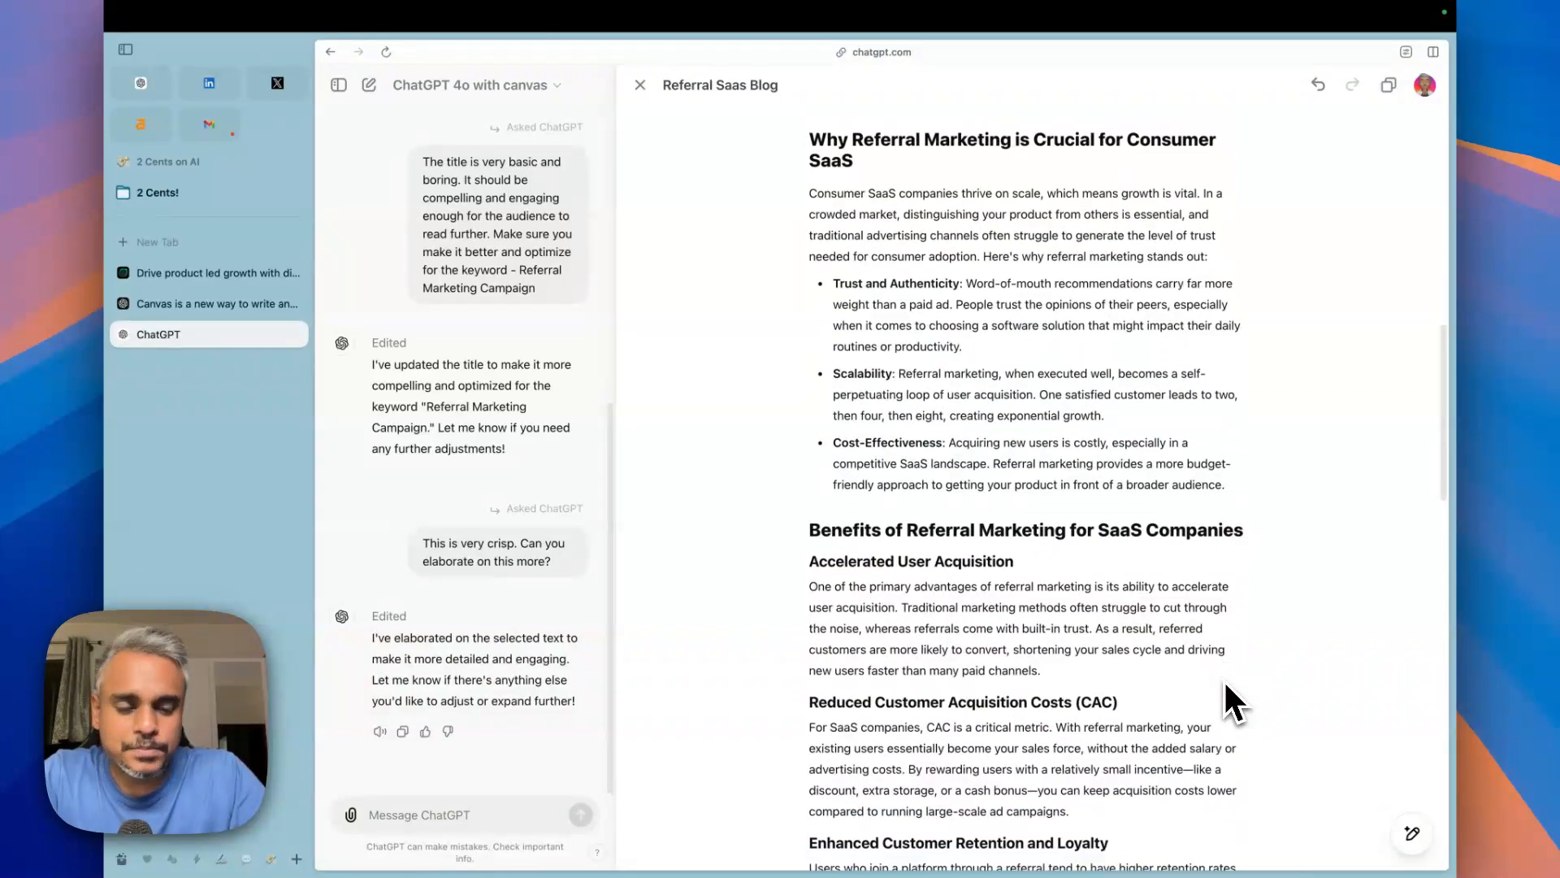
scroll(1225, 687, up, 15)
scroll(1227, 687, up, 13)
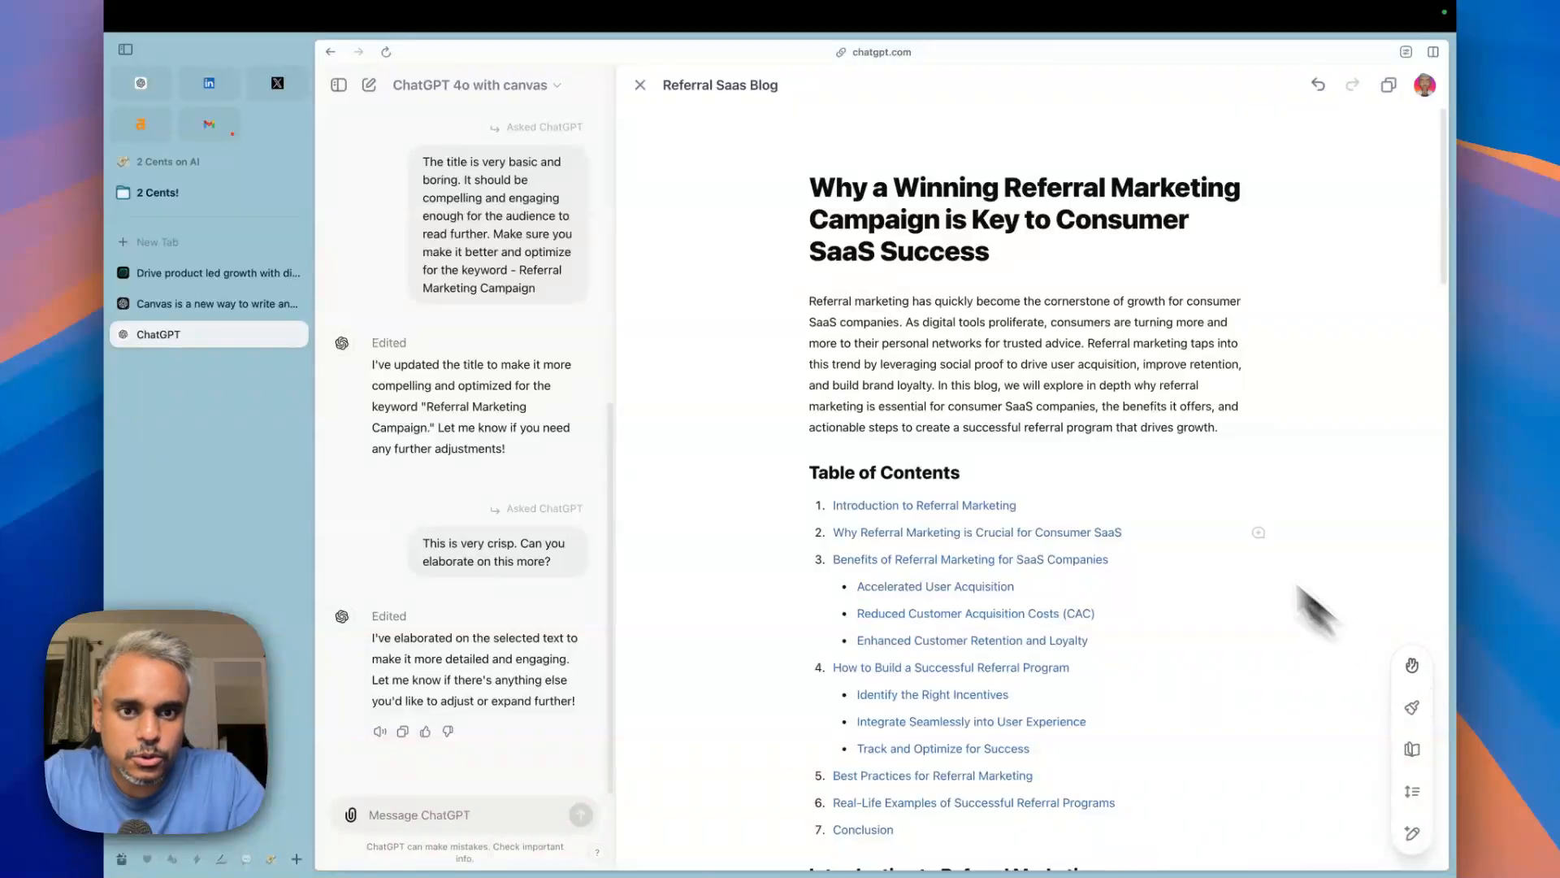
Step: Select the four Best Practices for Referral Marketing bullets and have suitable words in them replaced with emojis
scroll(827, 384, down, 15)
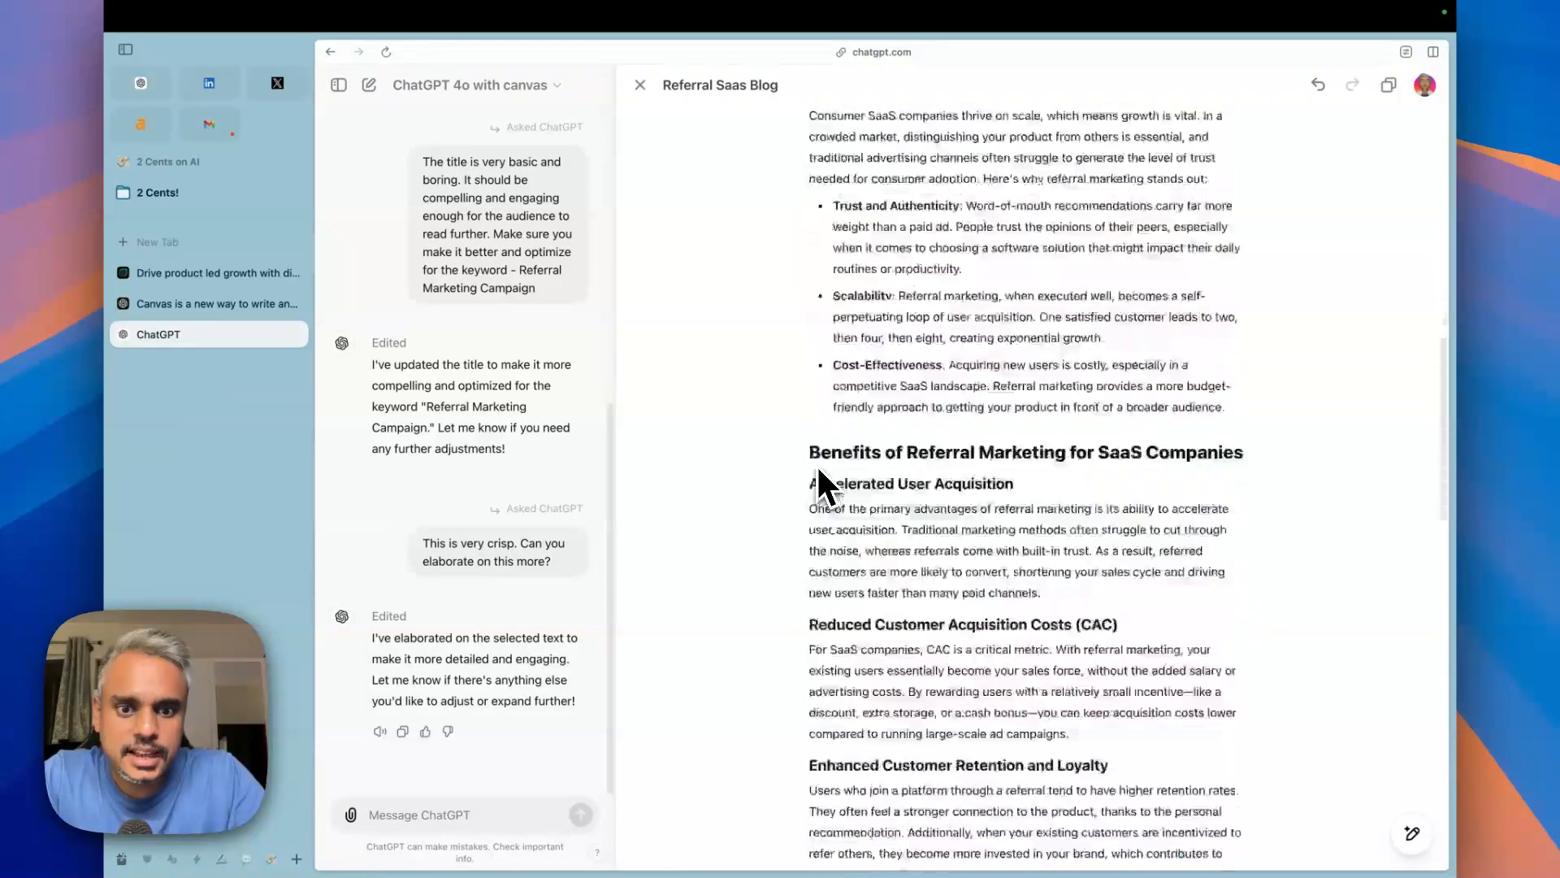
scroll(823, 479, down, 10)
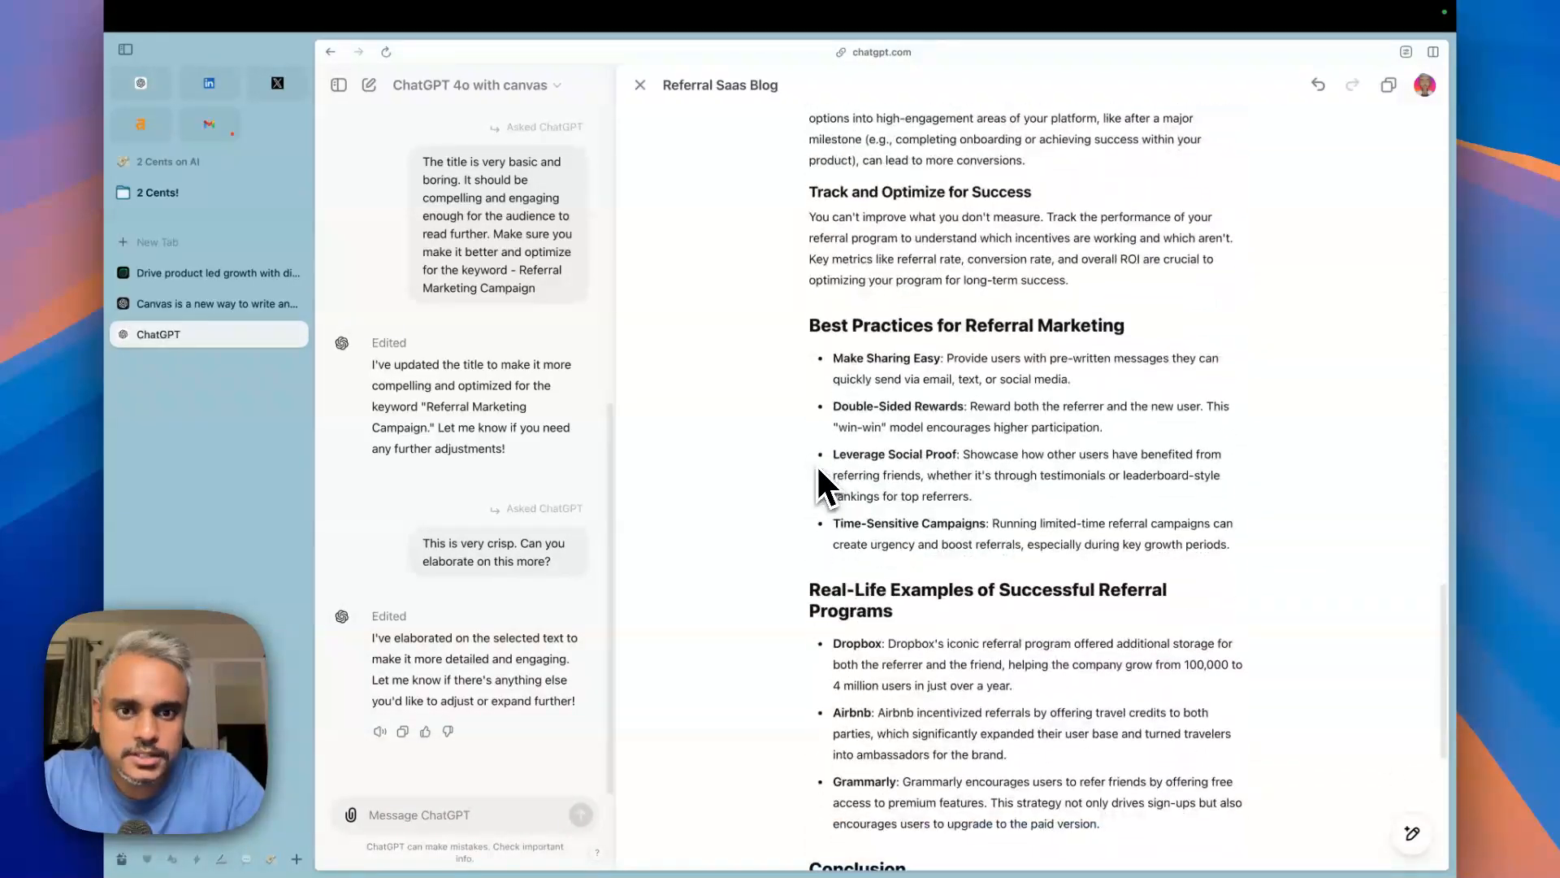
double_click(844, 358)
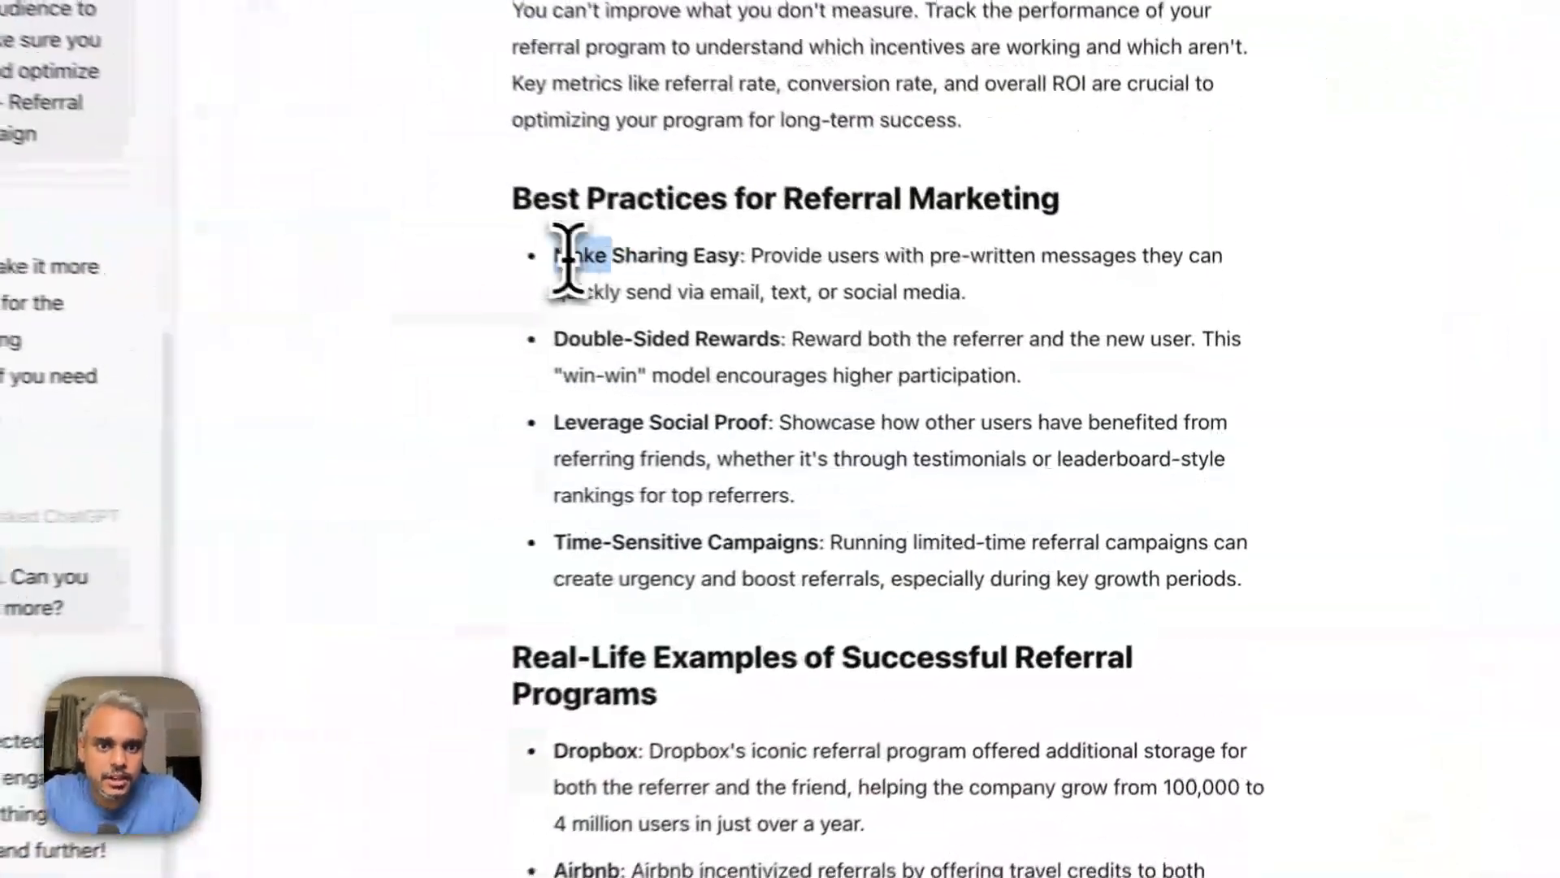
drag(569, 260, 1255, 592)
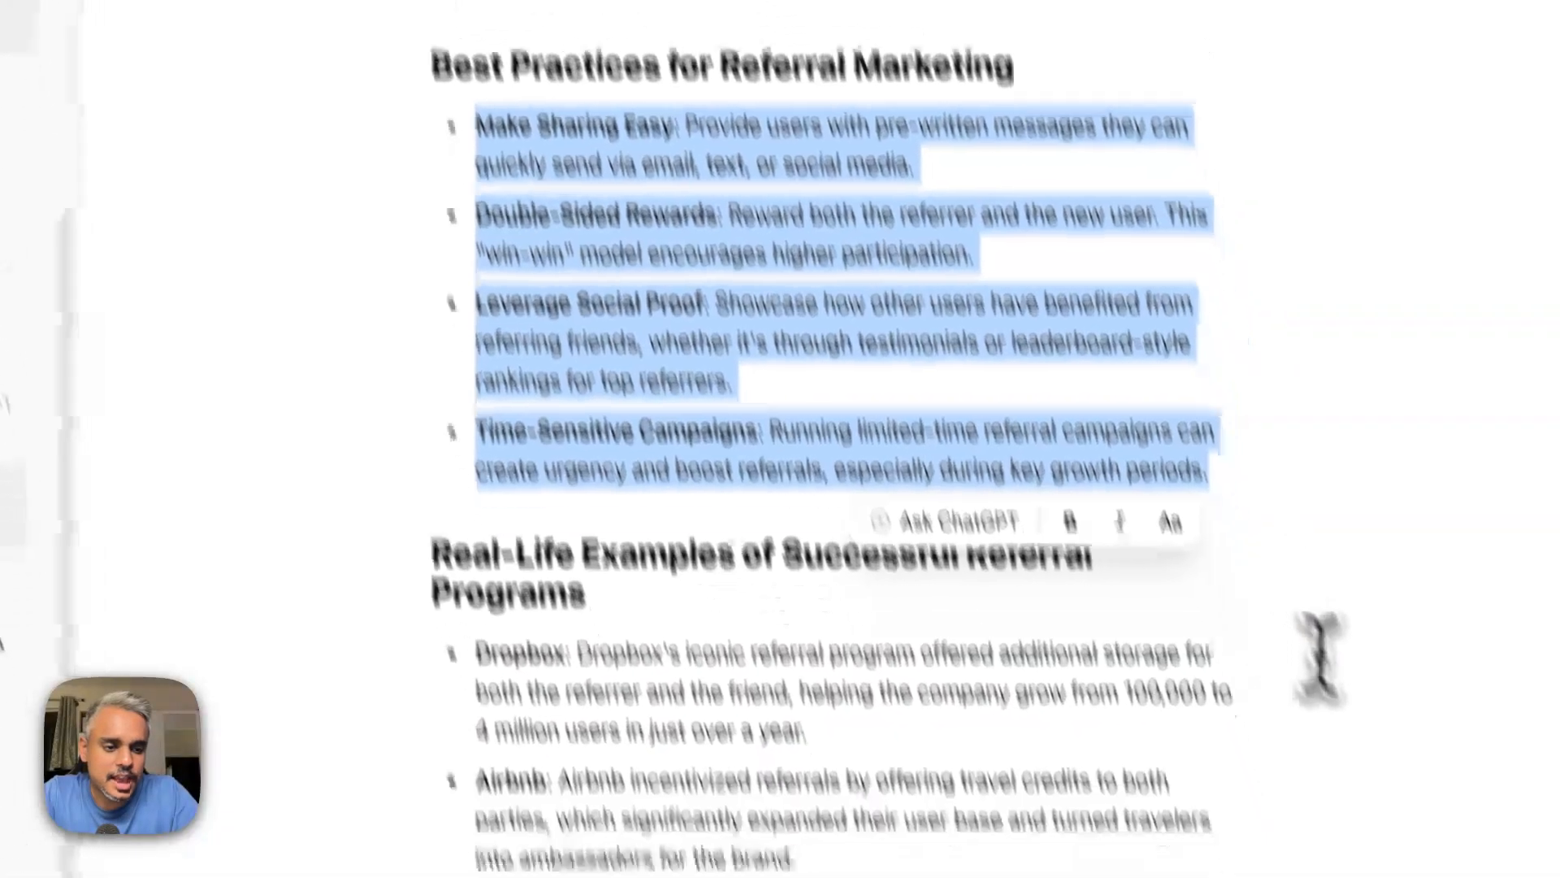
mouse_move(1485, 815)
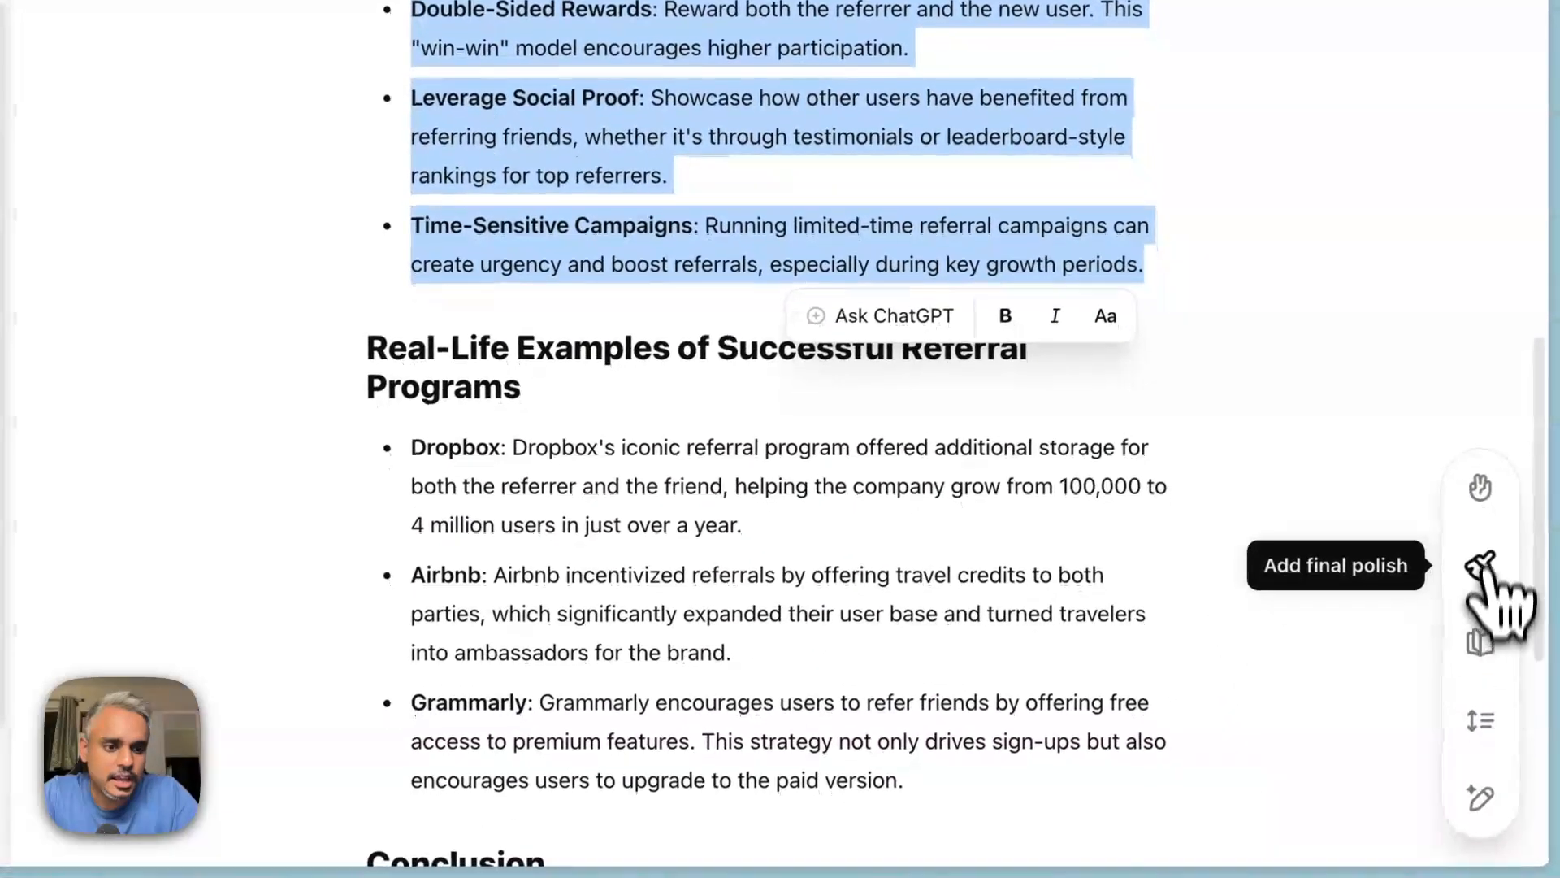
click(1481, 493)
click(1269, 156)
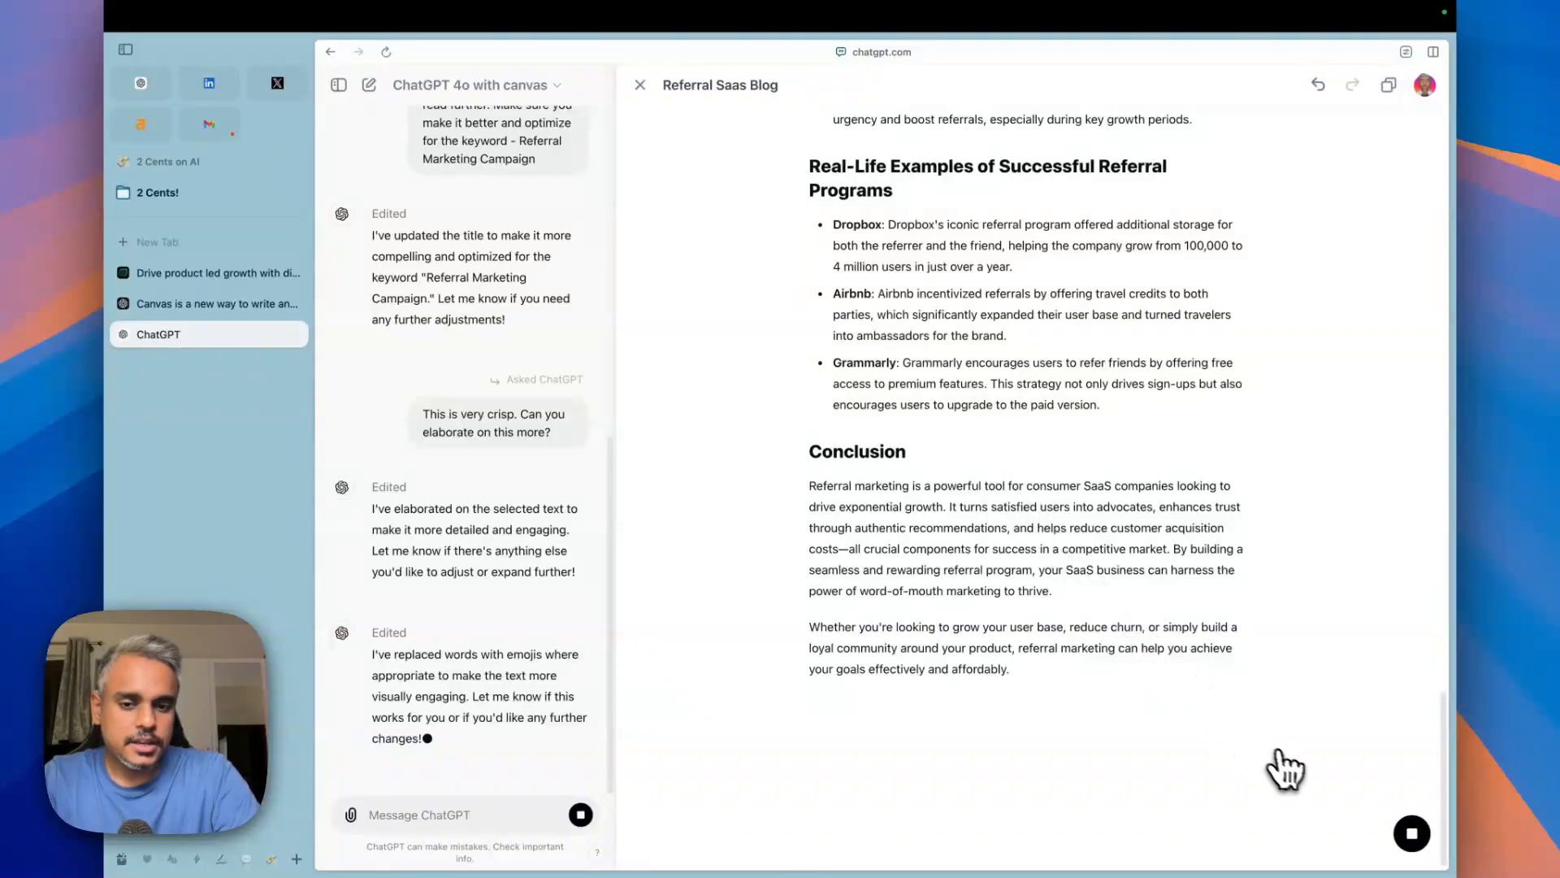
Step: Delete "dation" from "recommendations" in the first Conclusion paragraph and italicize the paragraph's text up to that word
mouse_move(1406, 836)
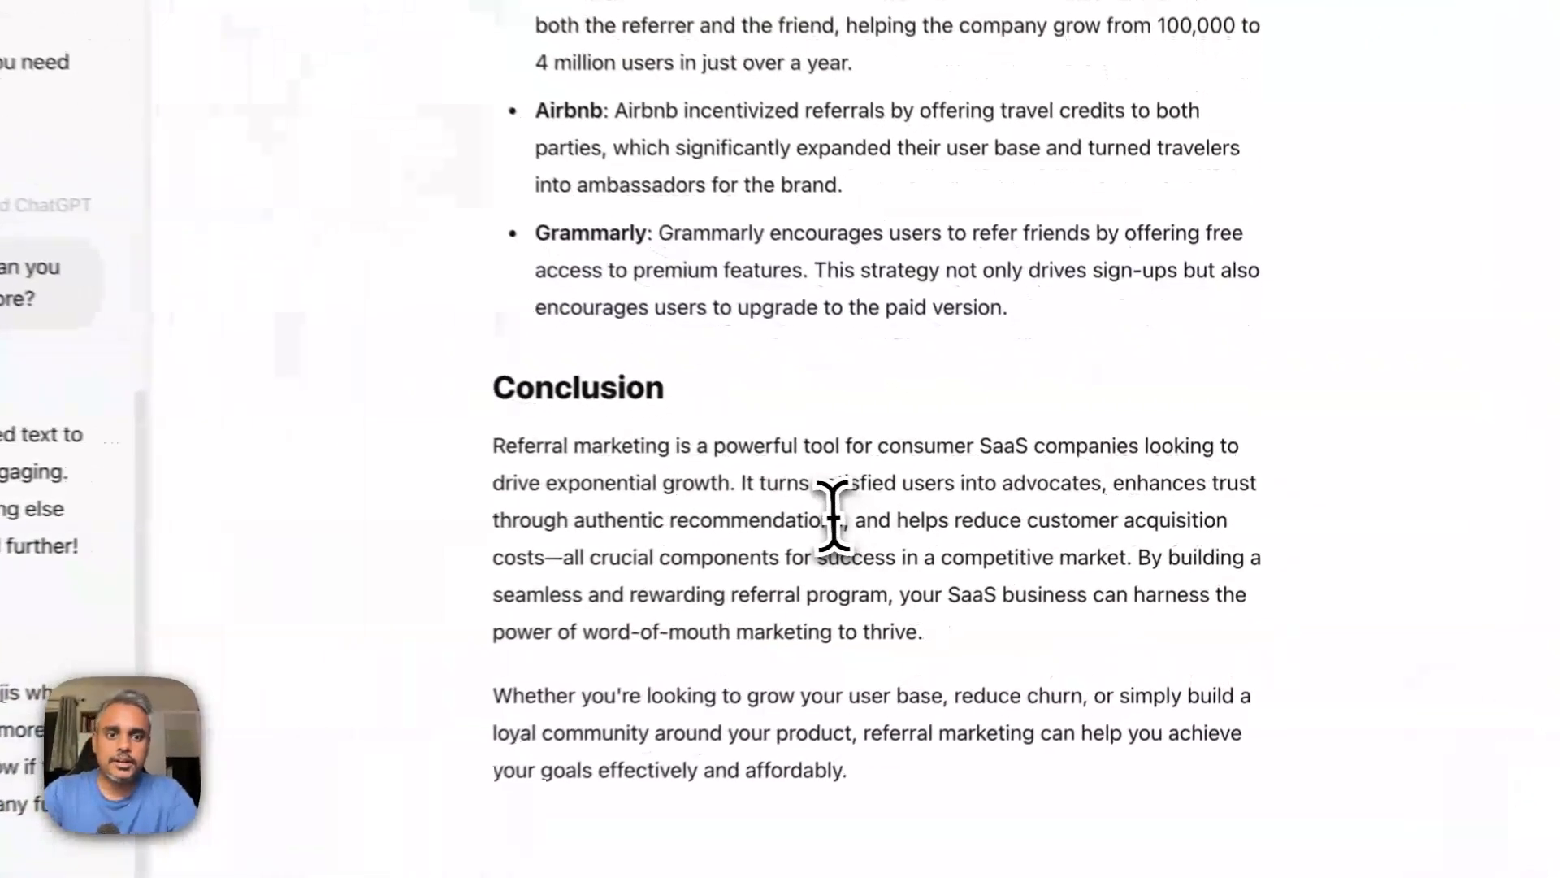
click(958, 519)
key(BackSpace)
key(BackSpace)
key(BackSpace)
key(BackSpace)
key(BackSpace)
key(BackSpace)
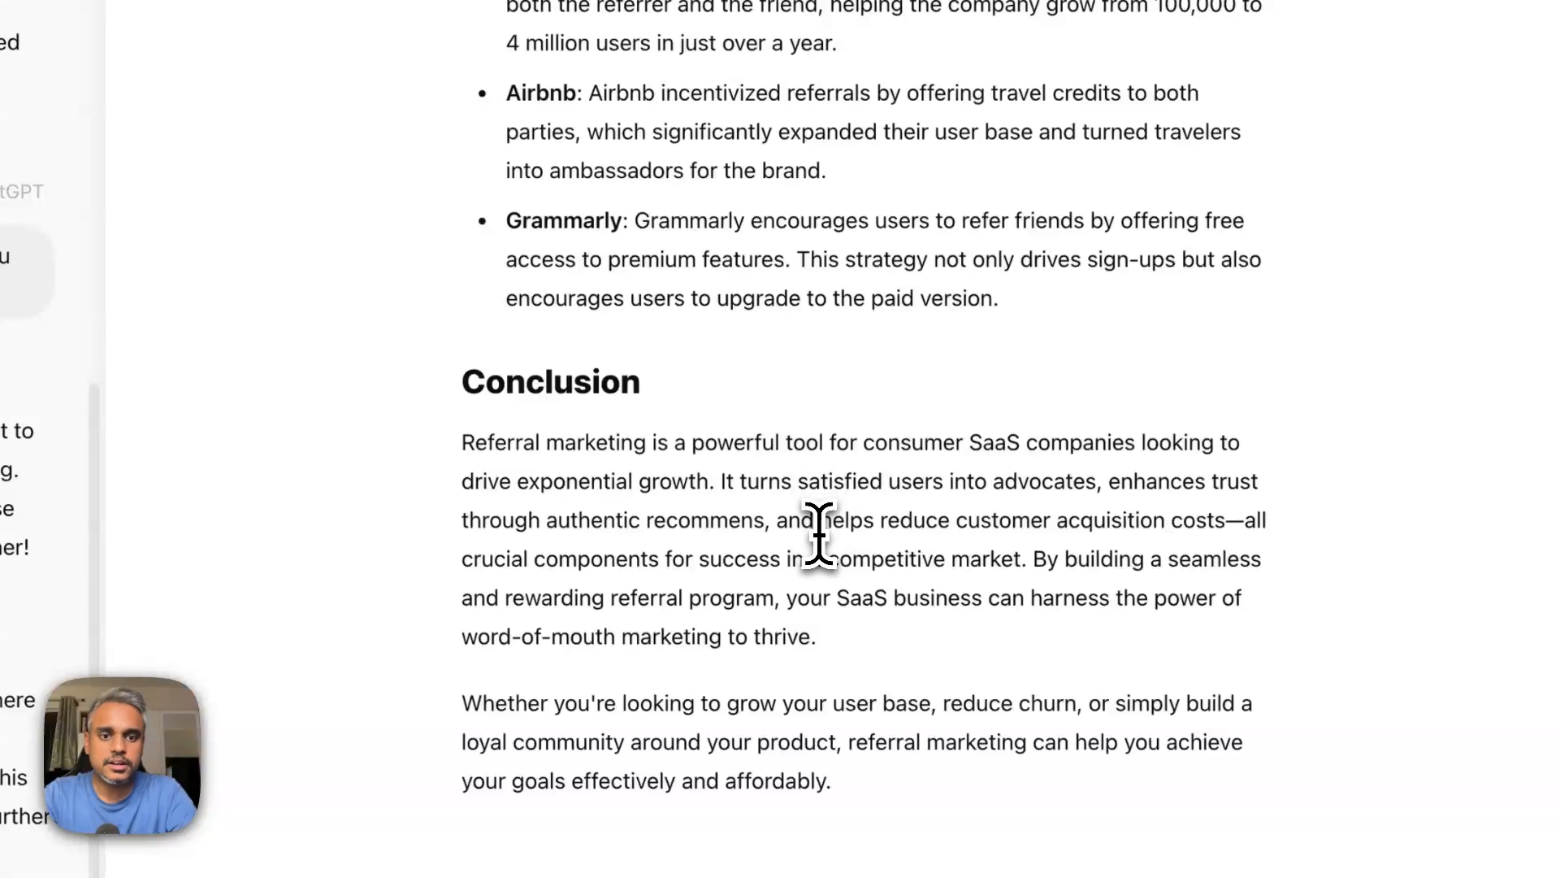
drag(760, 521, 462, 442)
click(720, 393)
Step: Replace "upgrade" in the Grammarly bullet with "dssdsdsdfsfsf" and "onboarding" in the Integrate Seamlessly section with "dsdsdsdfwqfqewfq"
double_click(777, 297)
text(dssdsdsdfsfsf)
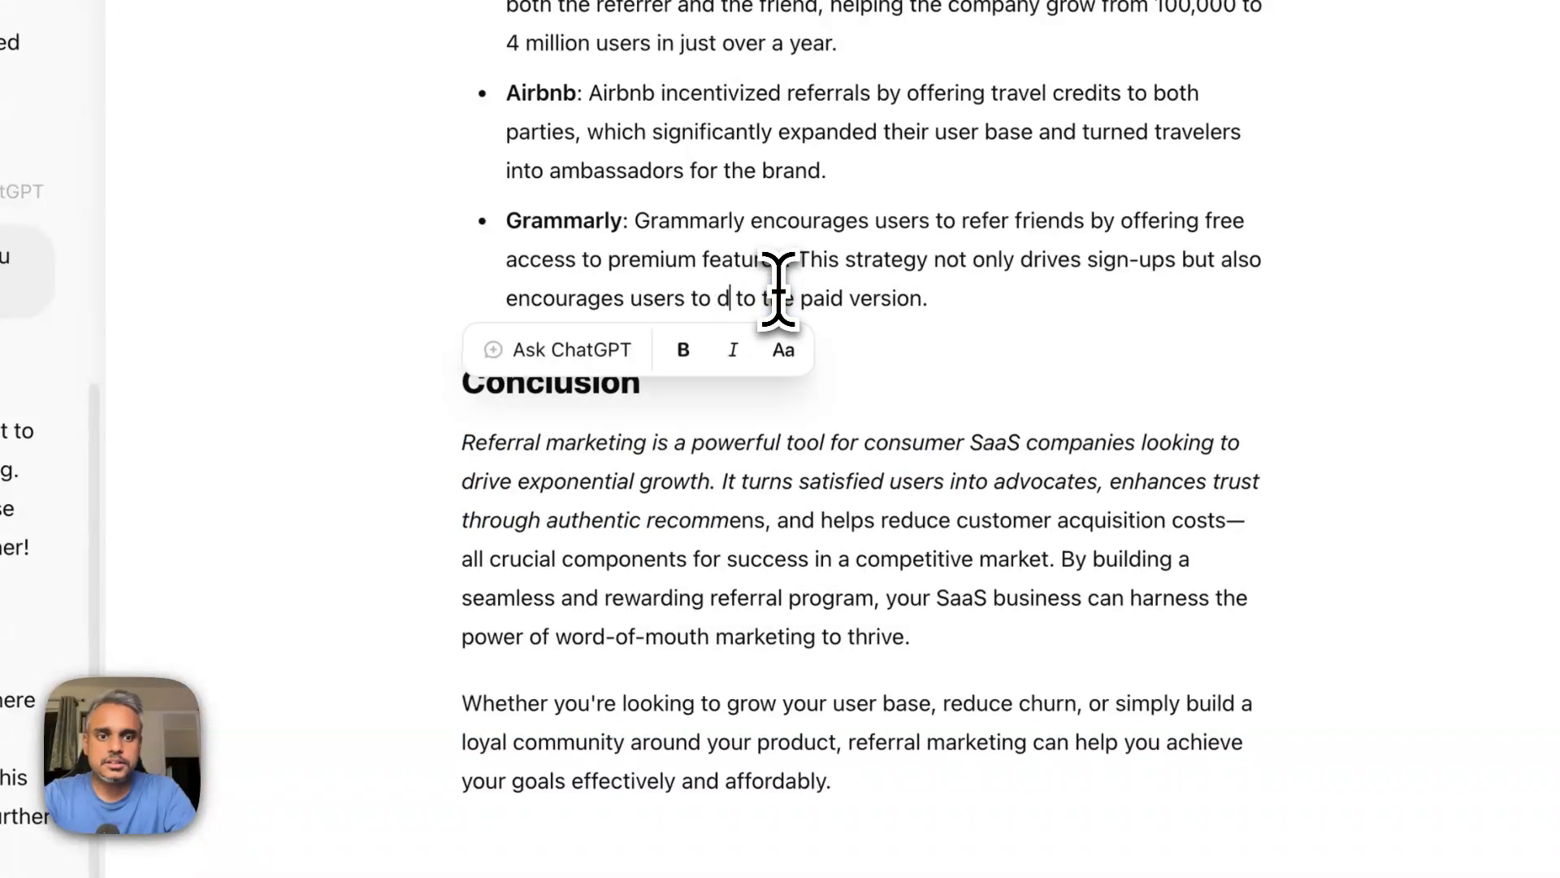
scroll(789, 248, up, 6)
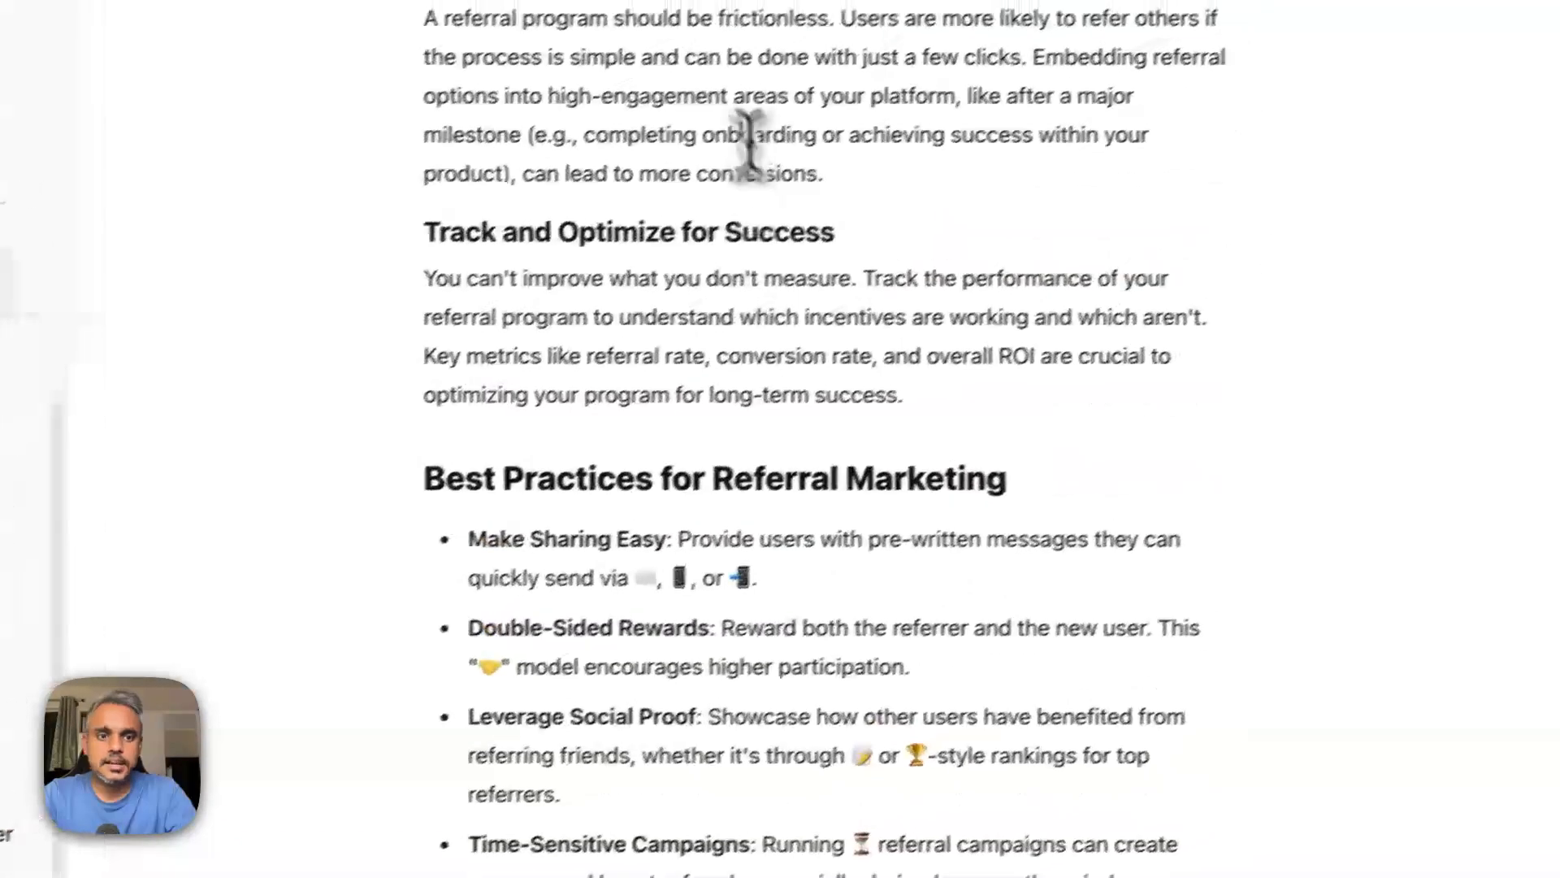
double_click(697, 146)
text(dsdsdsdfwqfqewfq)
Step: Add final polish to the whole blog and check the polished text from the Conclusion back to the incentives section
scroll(1021, 487, down, 5)
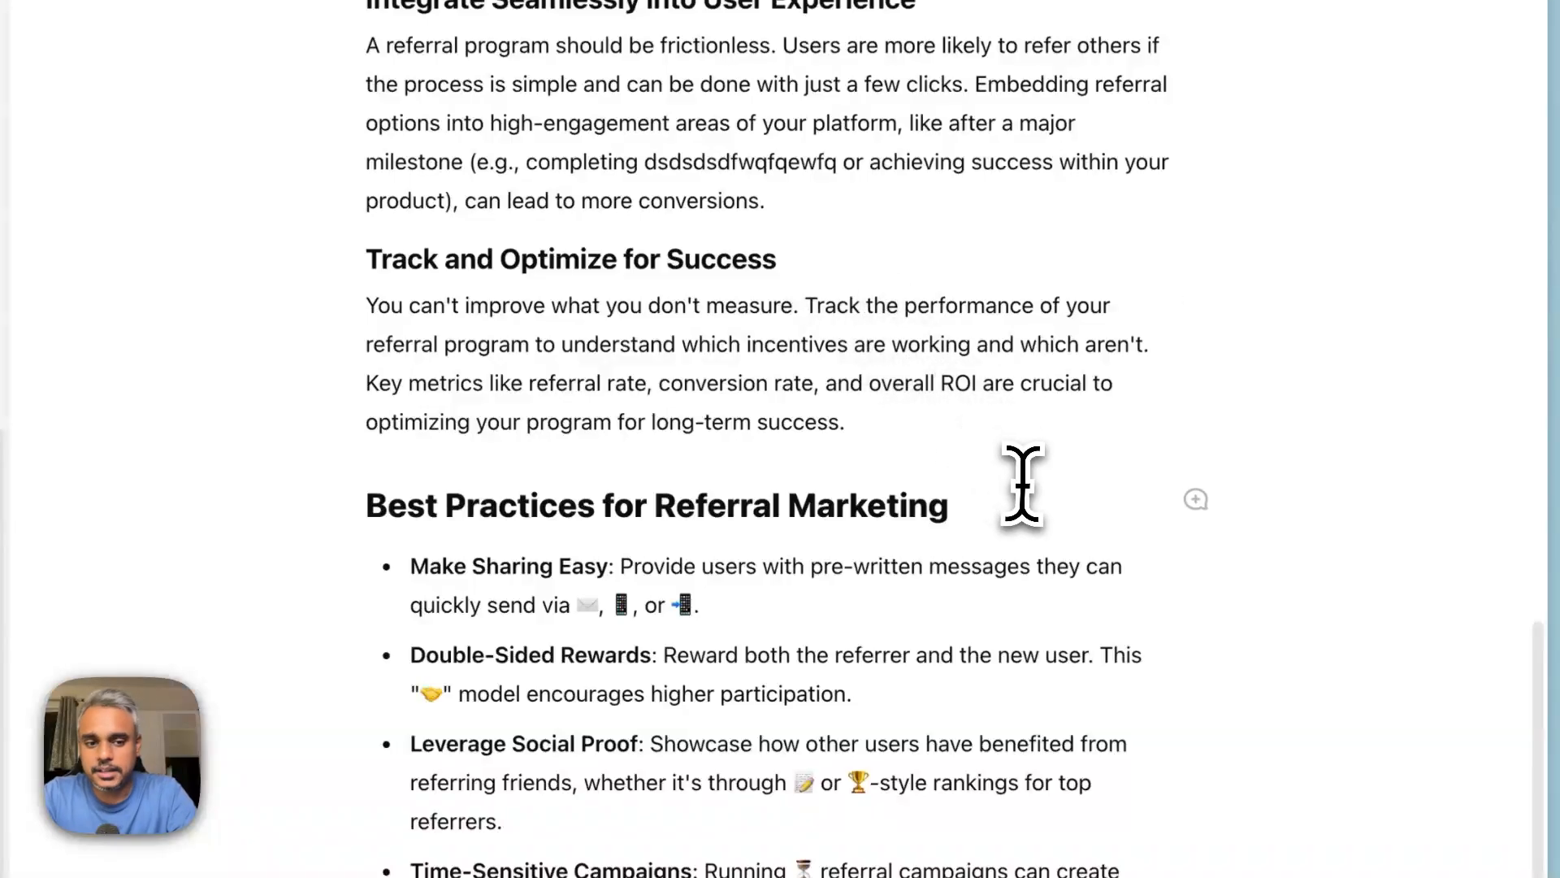
mouse_move(1455, 813)
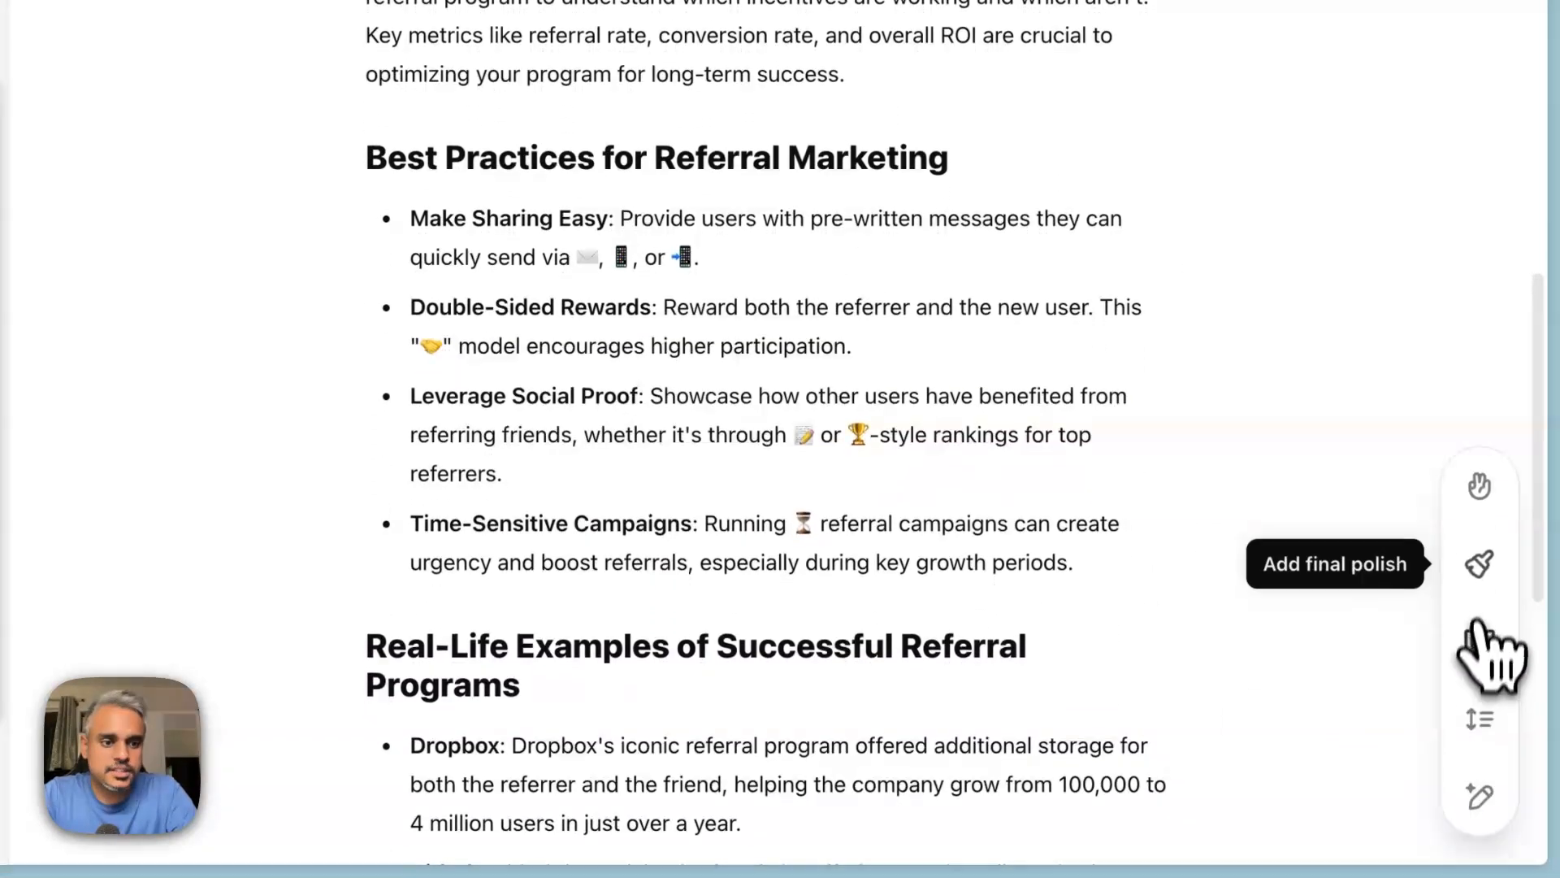
click(1479, 569)
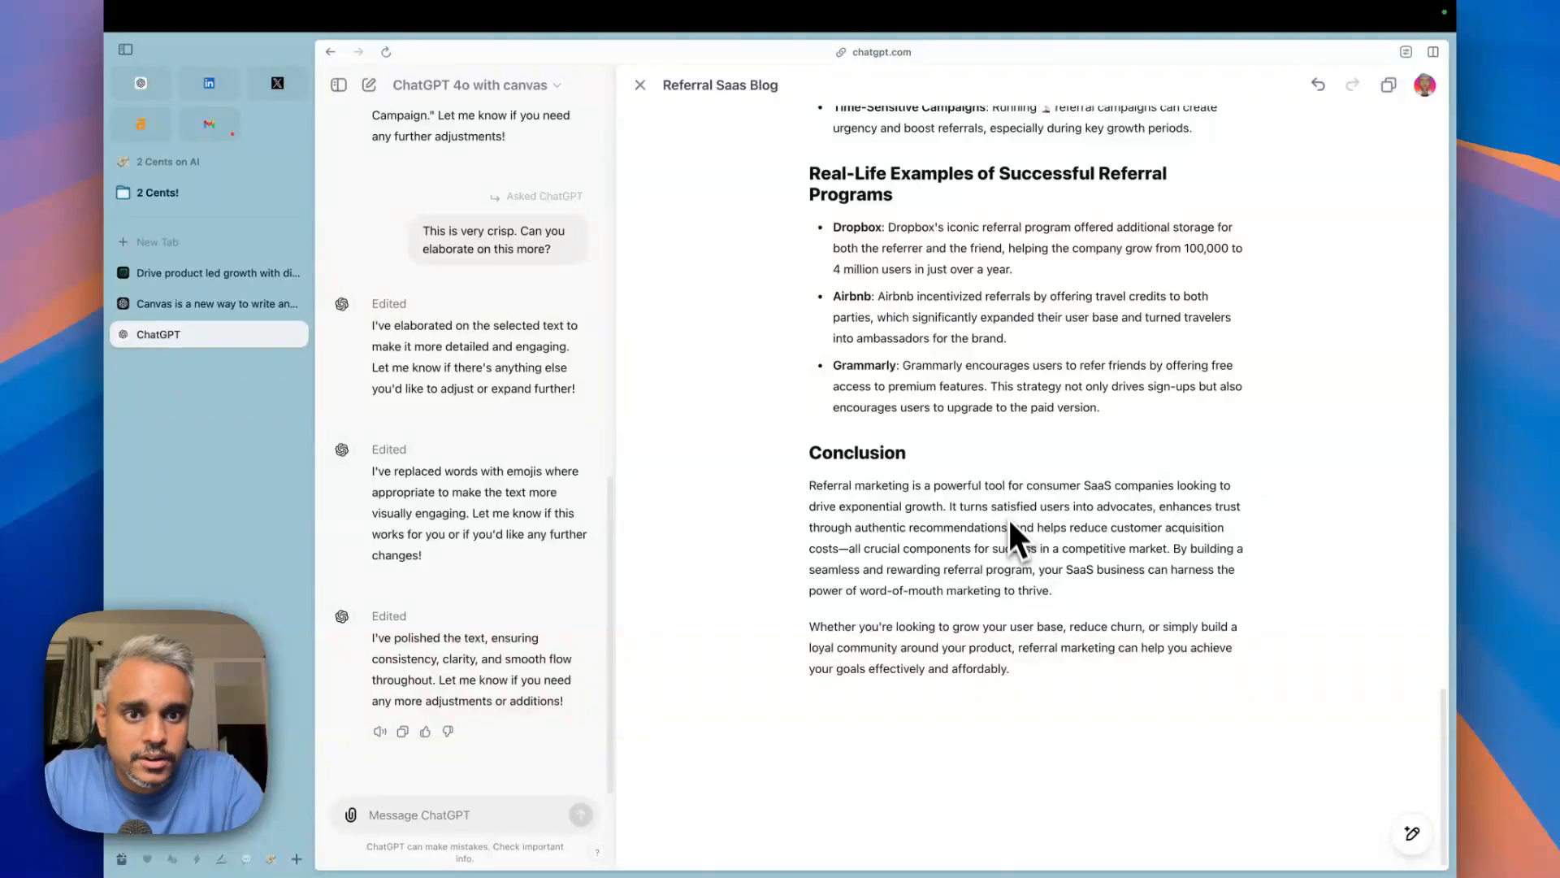
scroll(1012, 523, up, 5)
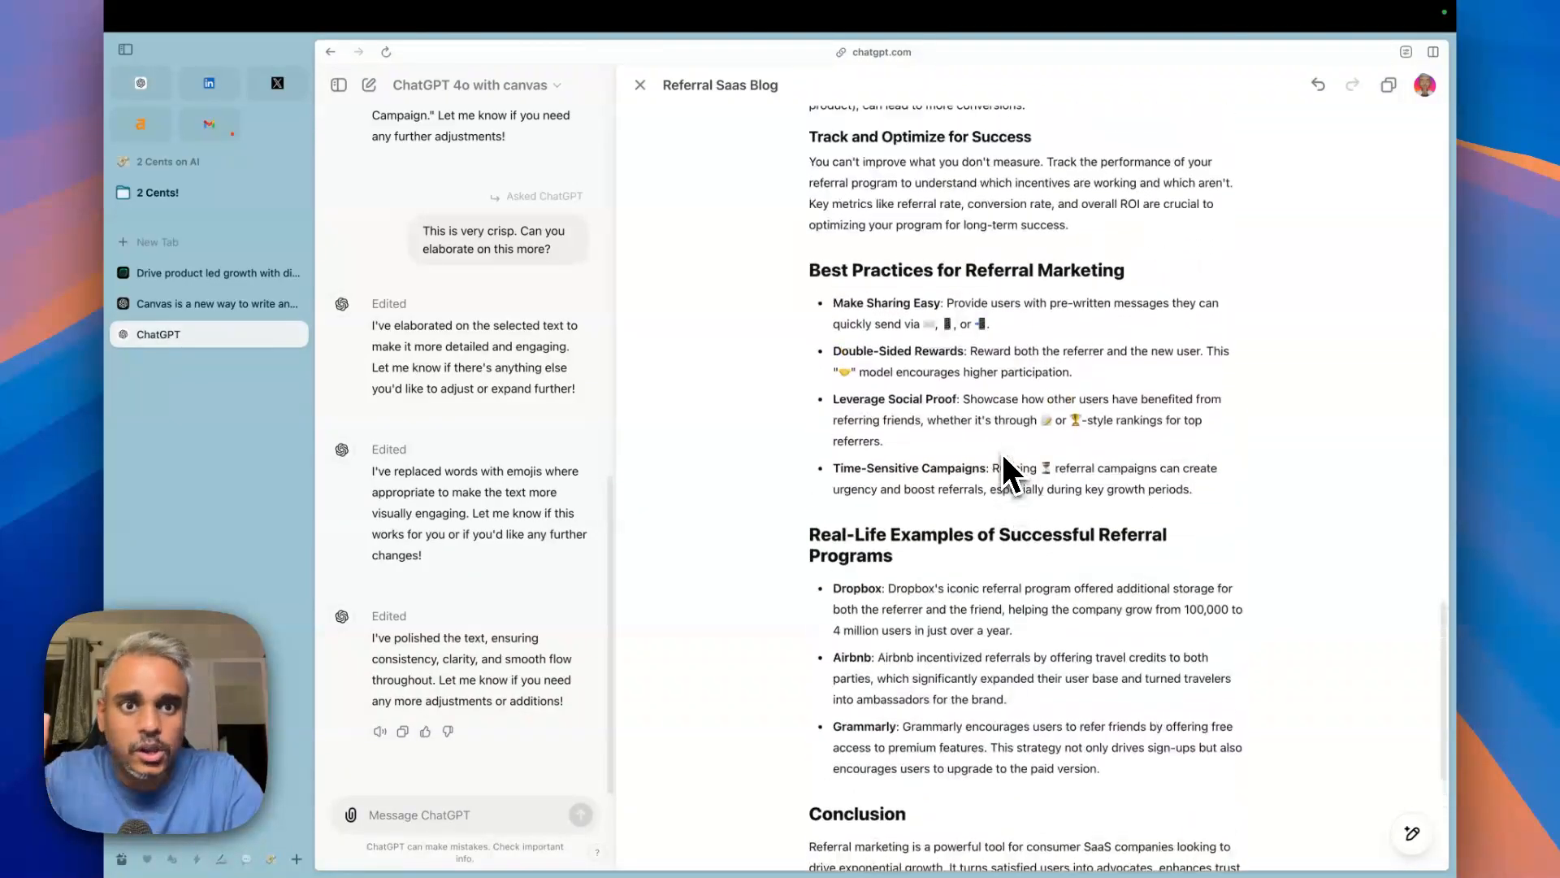
scroll(1004, 459, up, 3)
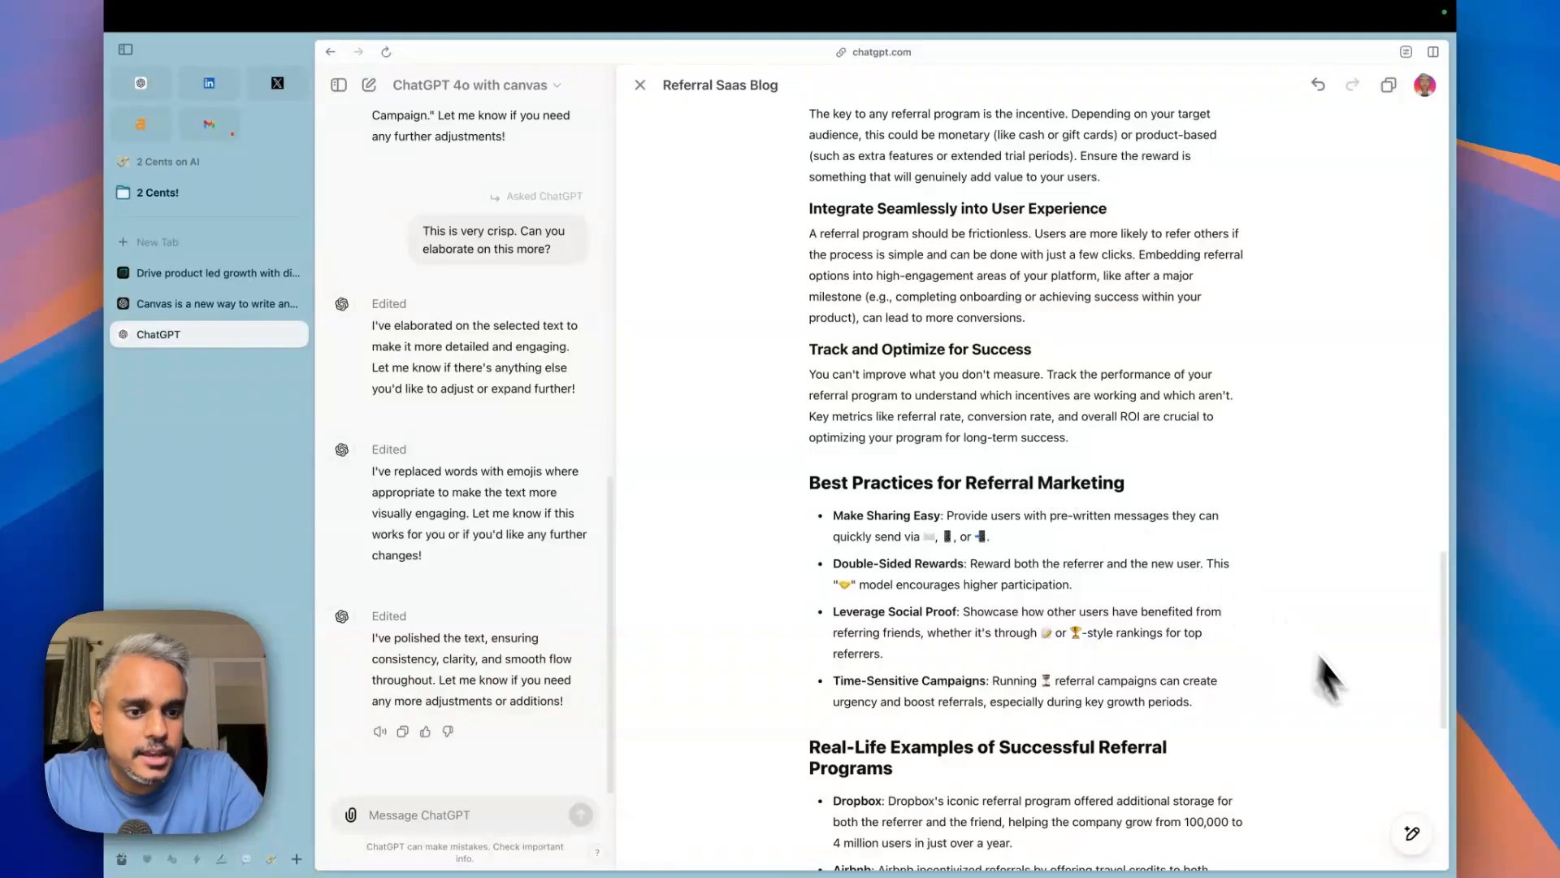
Step: Rewrite the blog at a High School reading level
mouse_move(1411, 833)
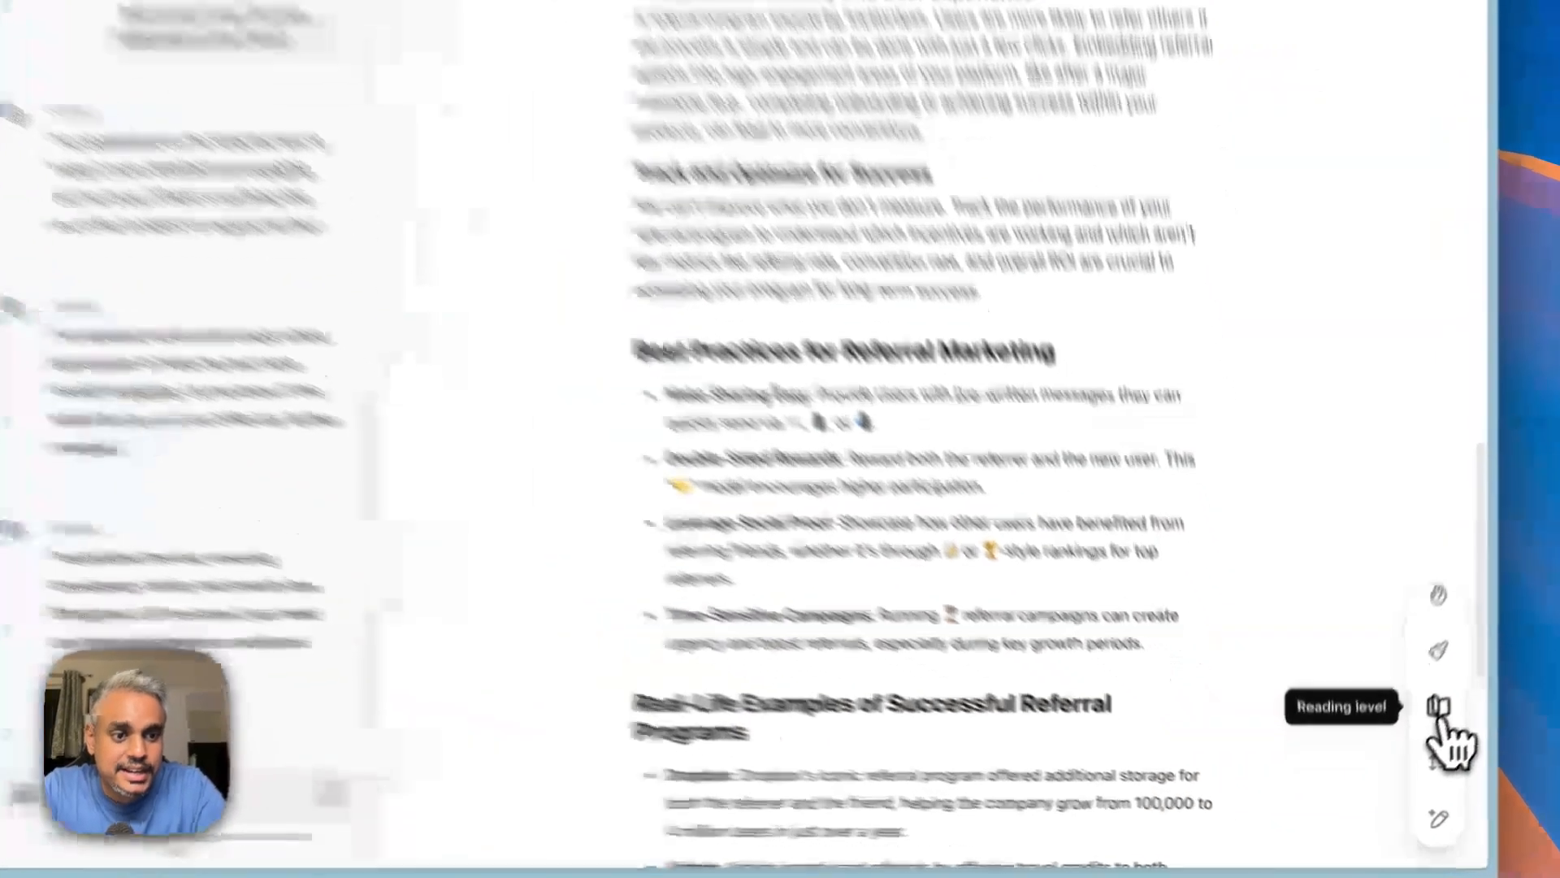
click(1412, 749)
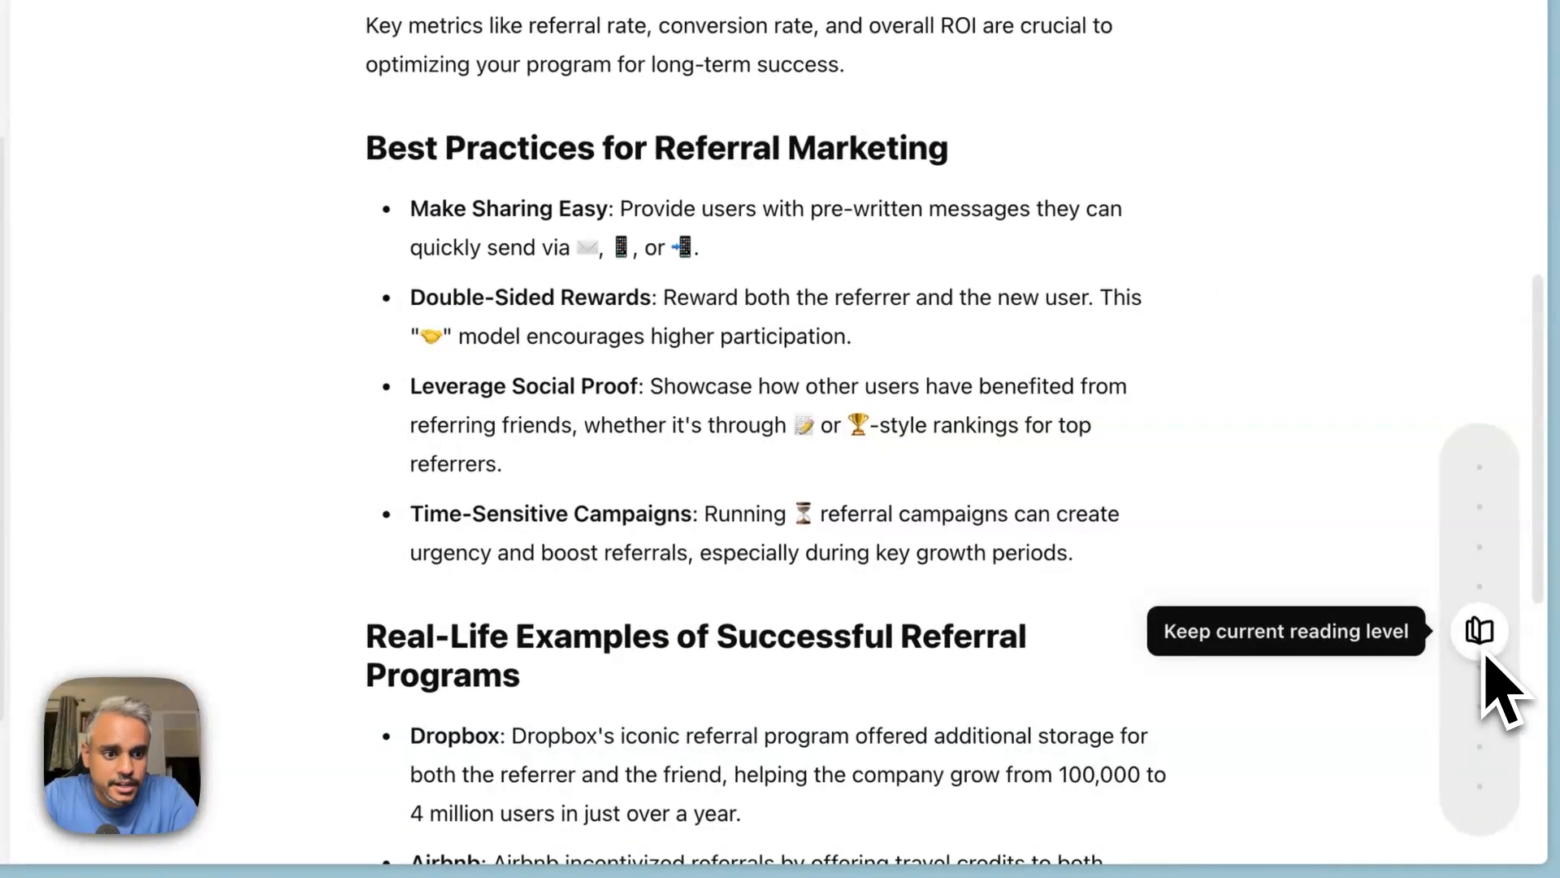
drag(1484, 615, 1482, 577)
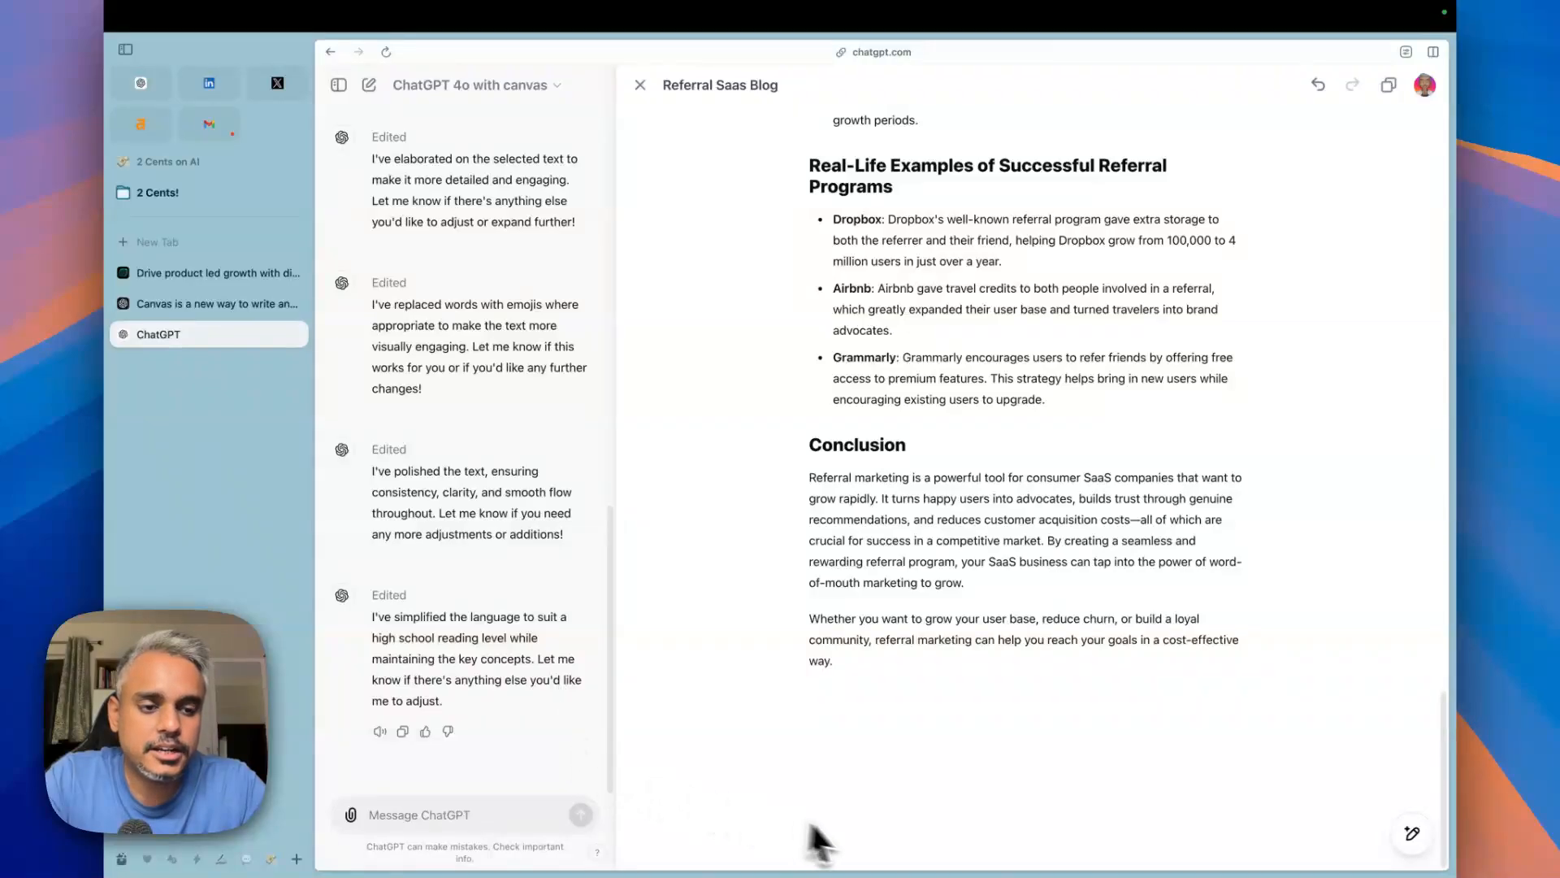
Step: Examine the available reading levels, including High School, and leave the current reading level in place
mouse_move(1411, 837)
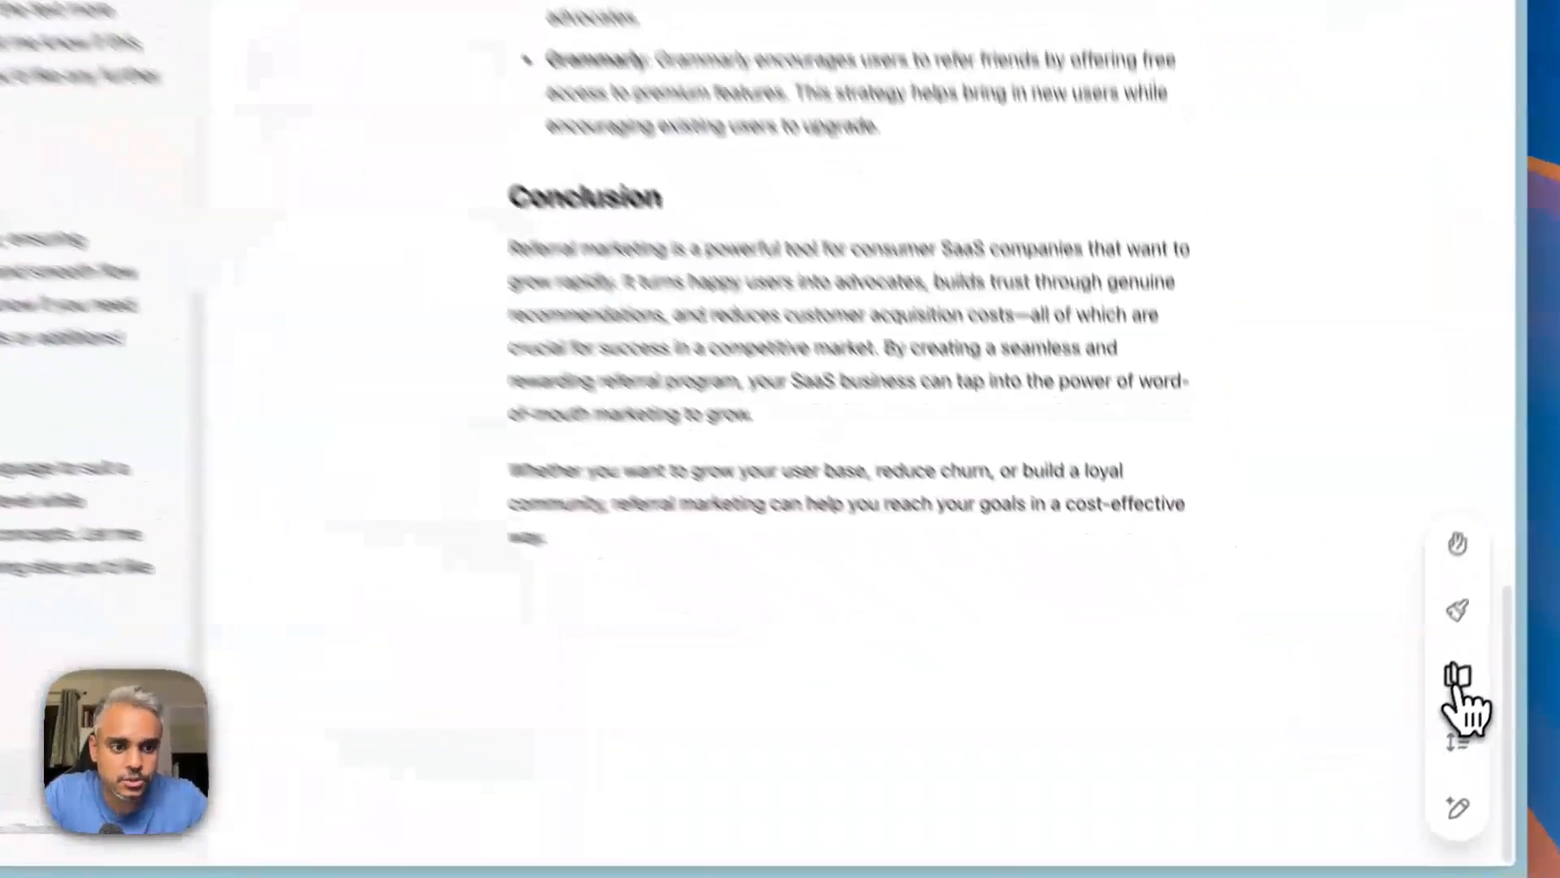
click(1412, 749)
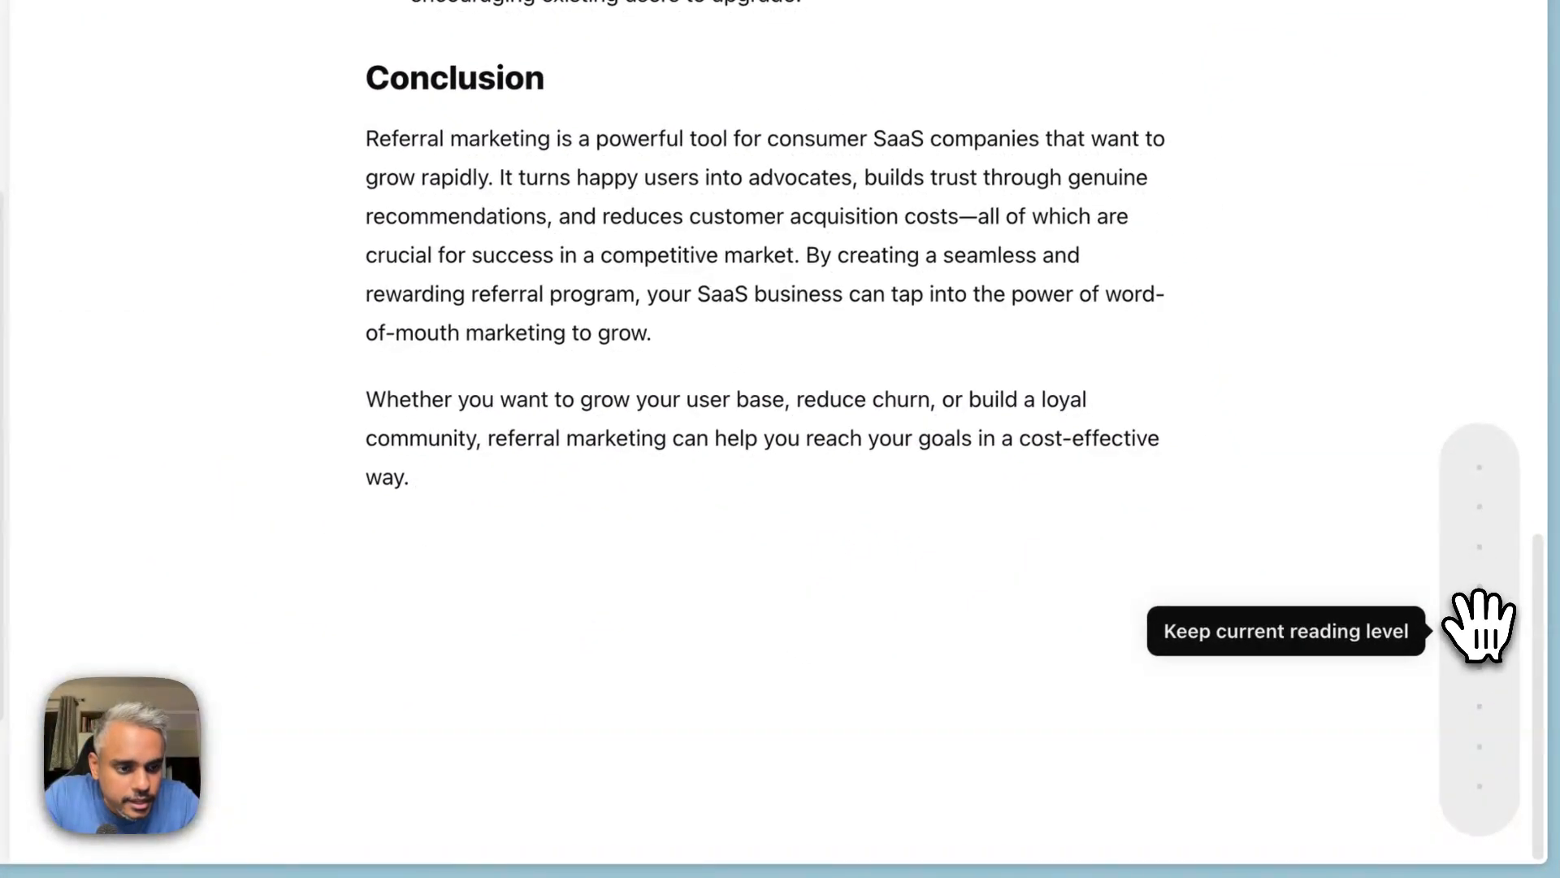
drag(1479, 636, 1491, 597)
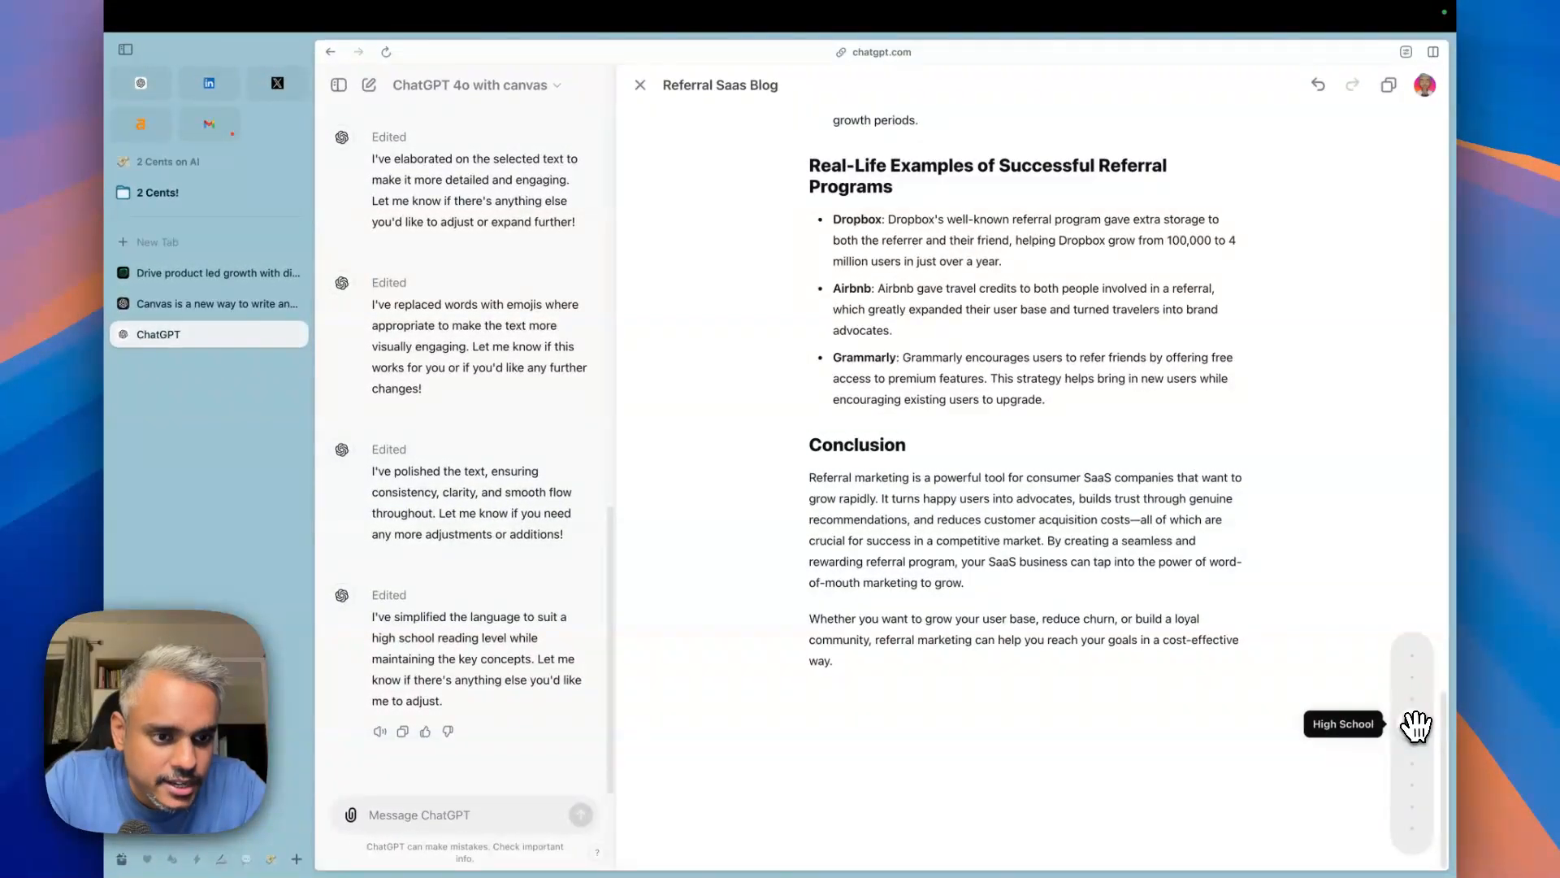
mouse_move(1416, 725)
mouse_down()
mouse_move(1415, 837)
mouse_move(1411, 739)
mouse_move(1410, 755)
mouse_up()
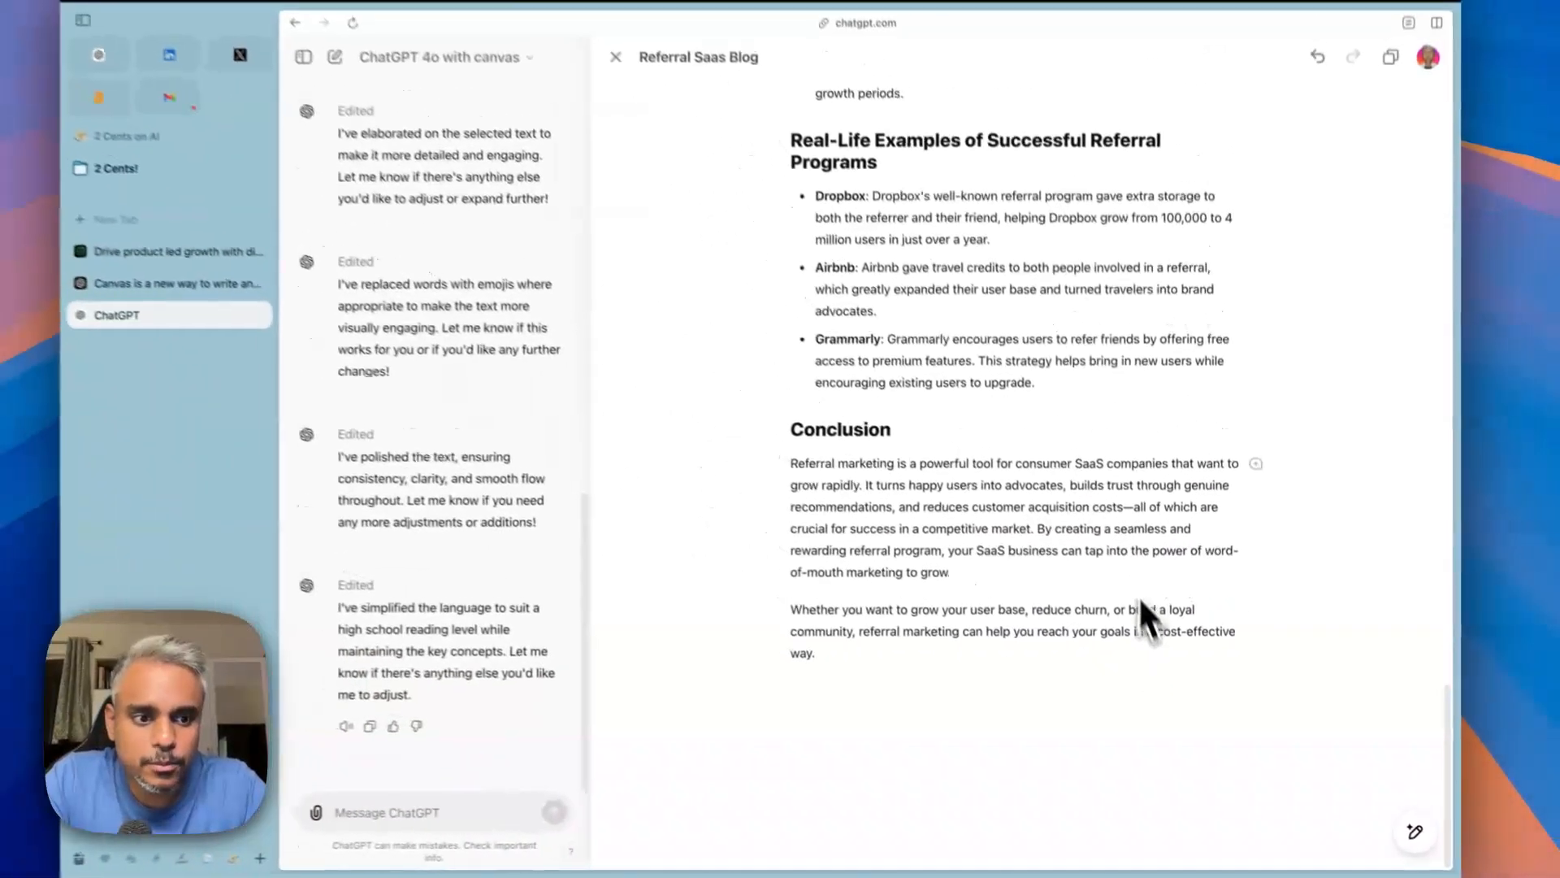
Step: Skim the simplified blog and expand its length to the Longest setting
scroll(1000, 390, up, 10)
scroll(1139, 567, up, 5)
scroll(1140, 567, down, 20)
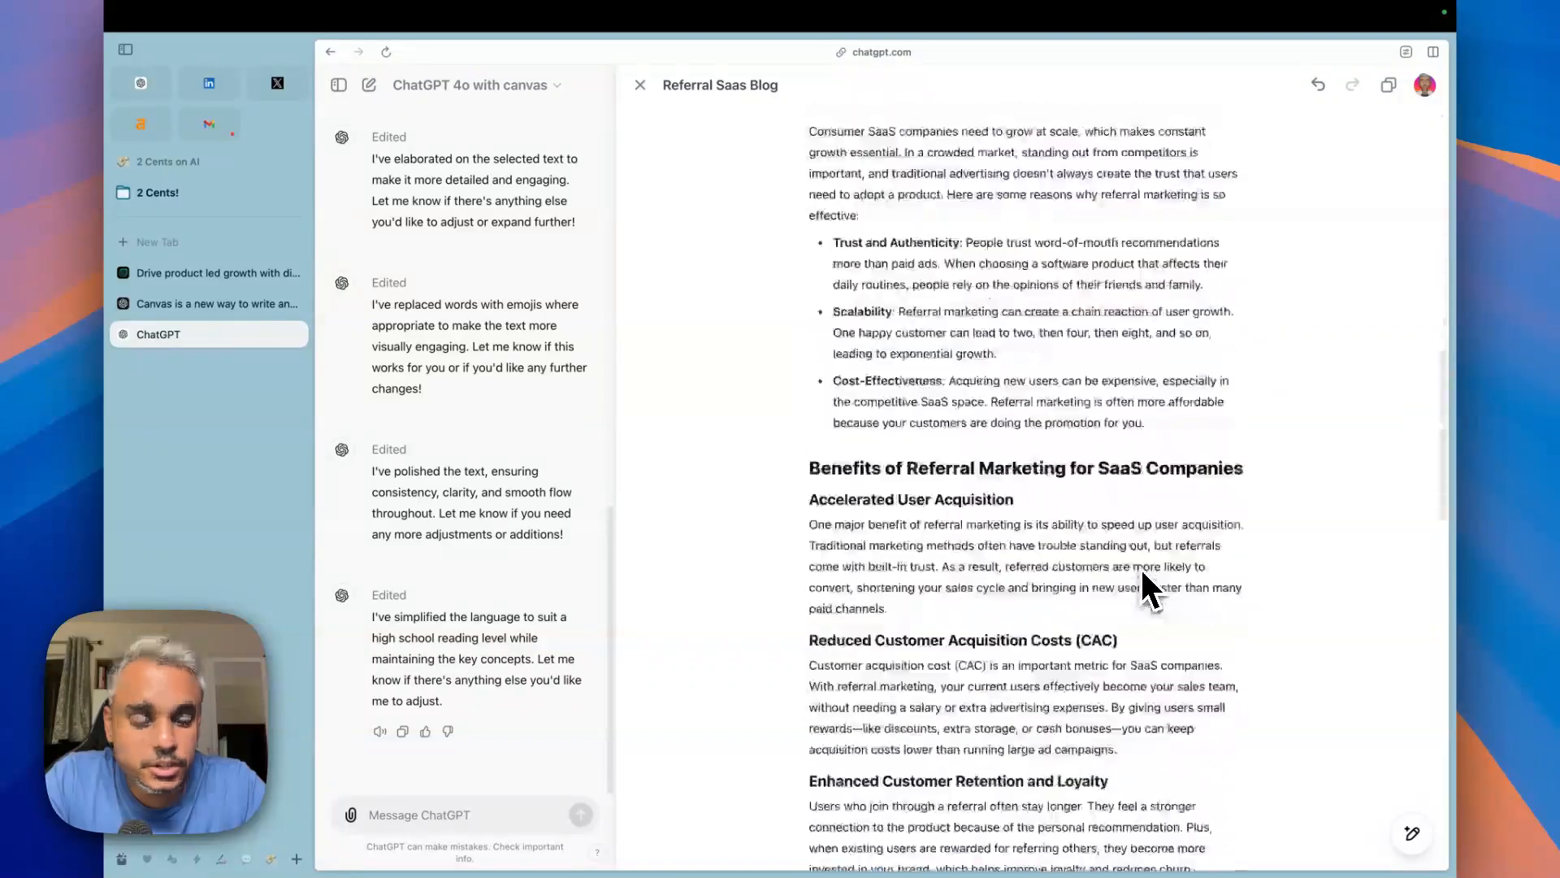
mouse_move(1413, 824)
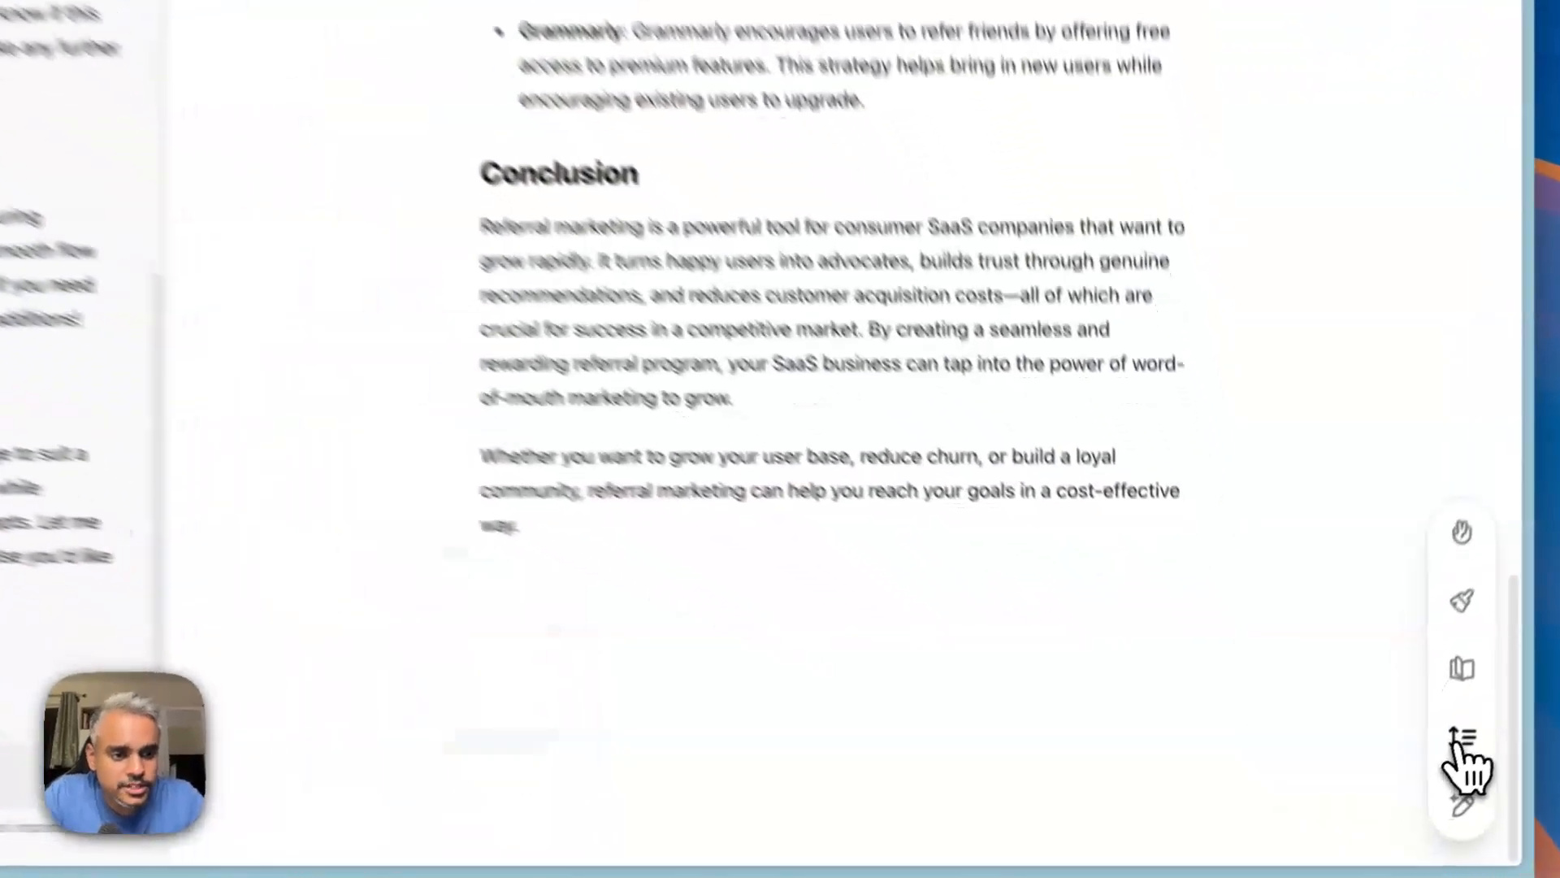
click(1460, 741)
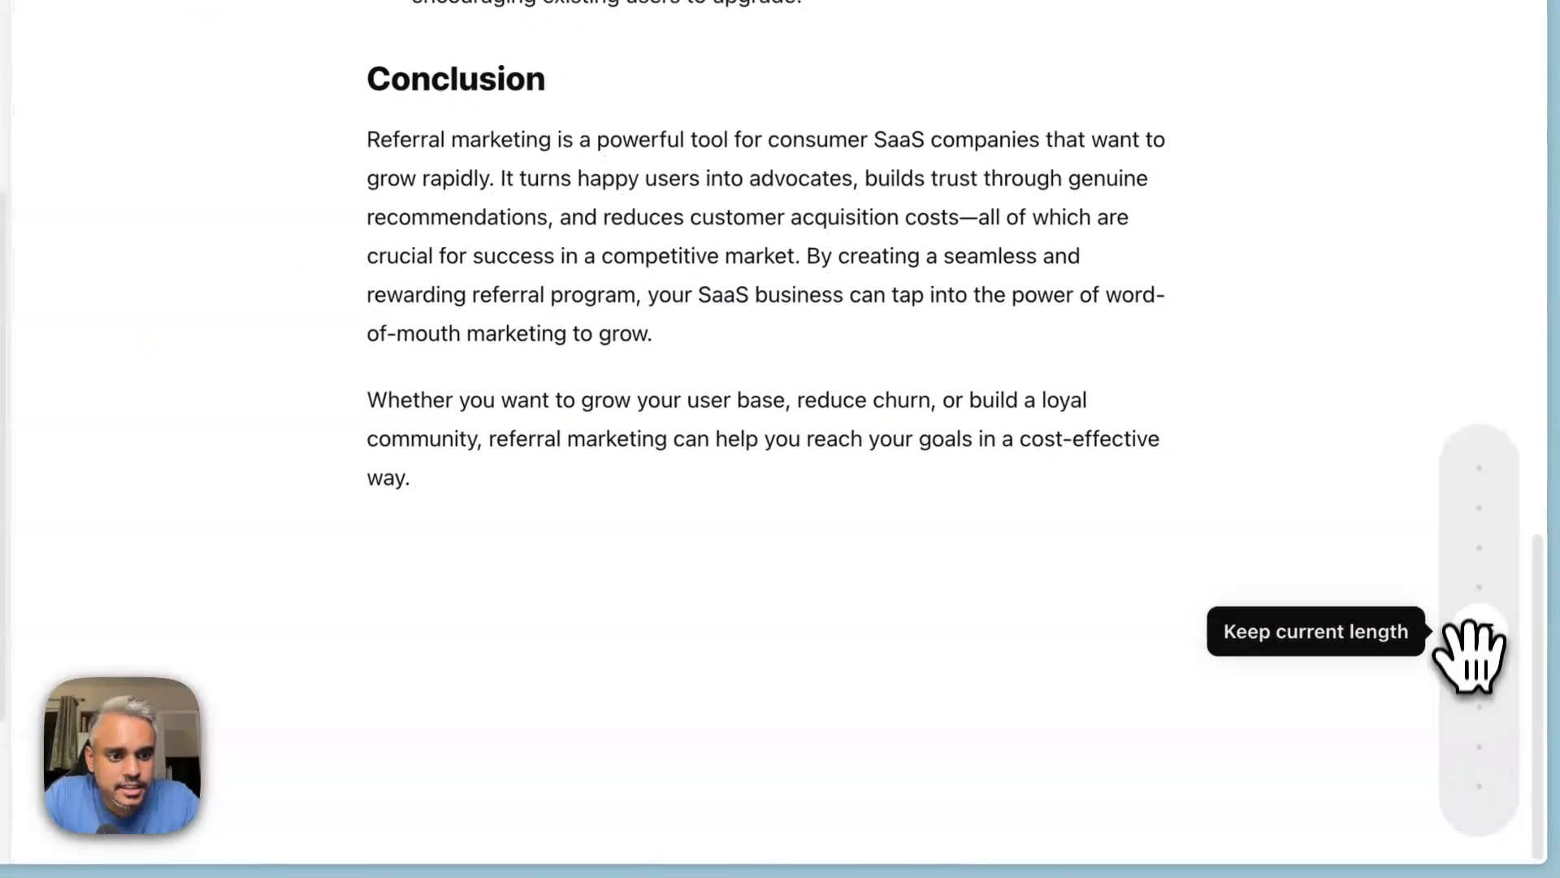
drag(1473, 593, 1483, 467)
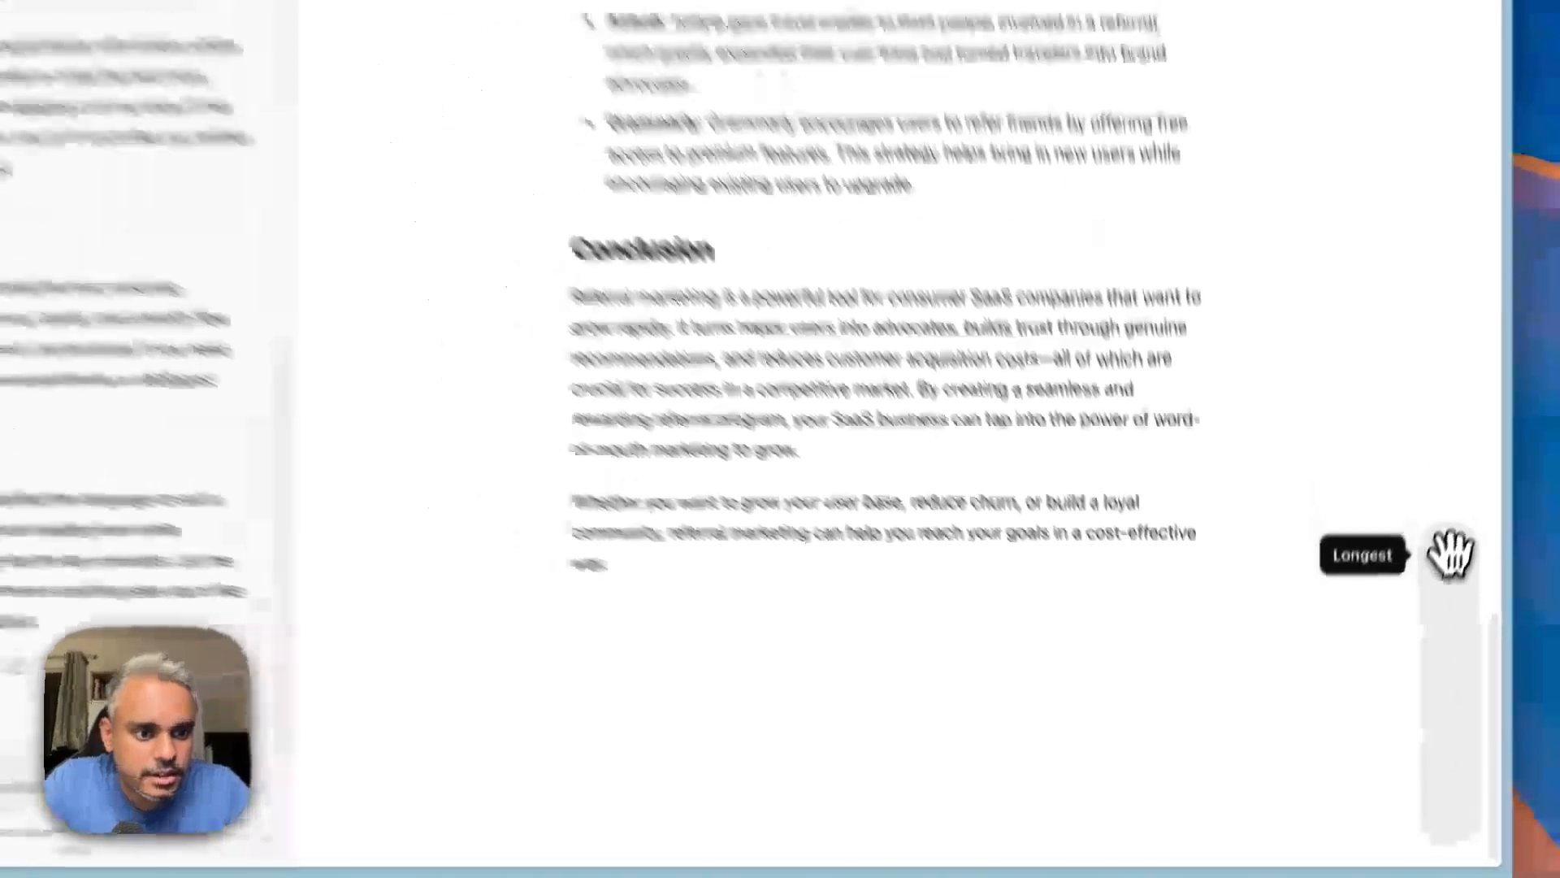
drag(1450, 555, 1421, 658)
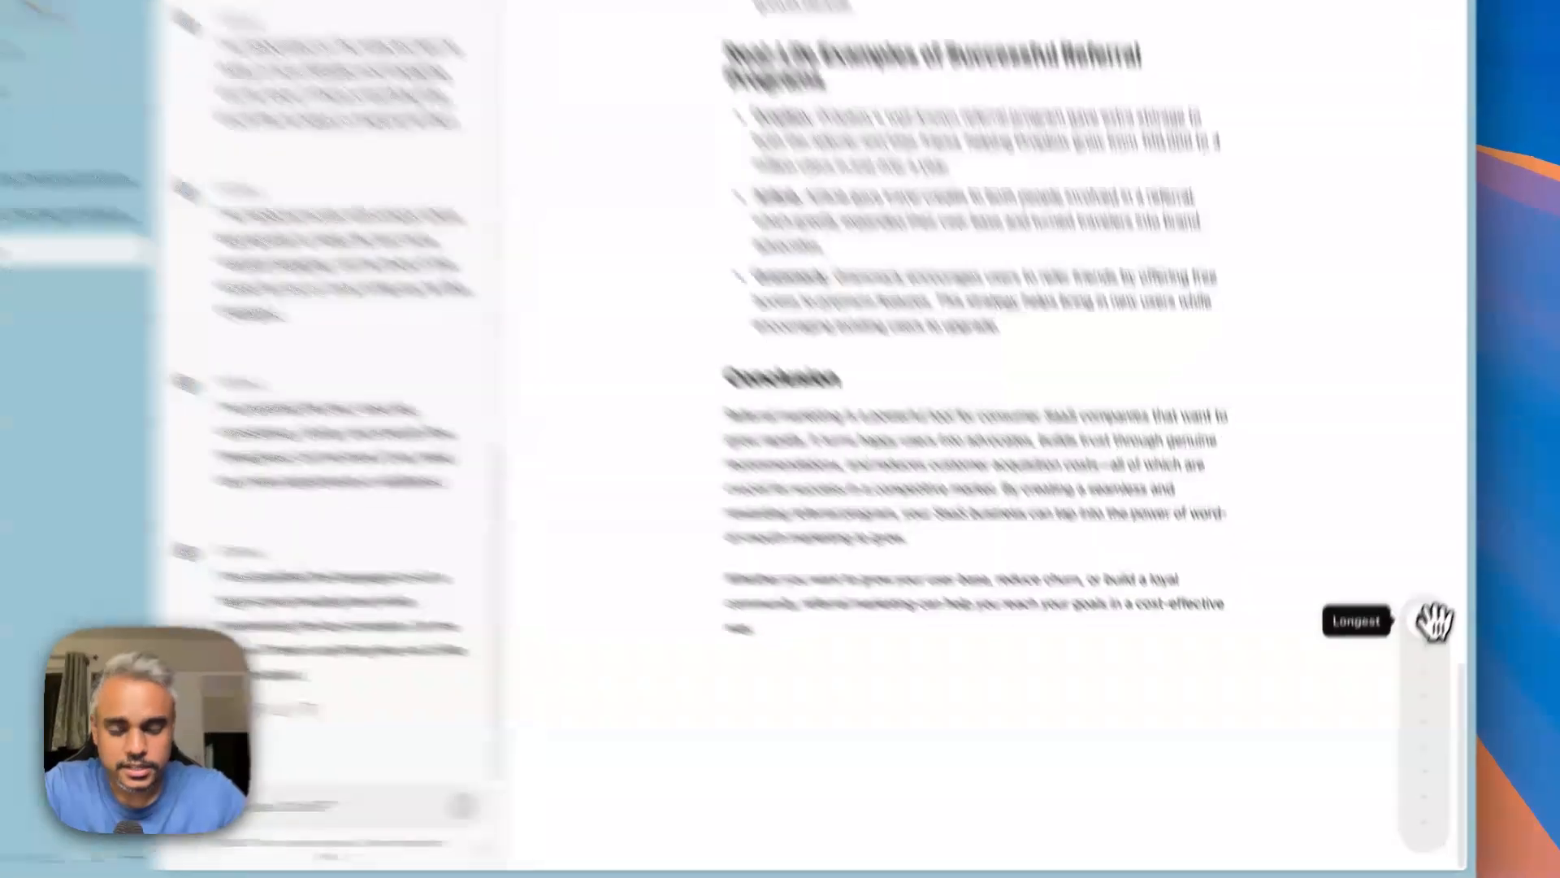
click(1421, 654)
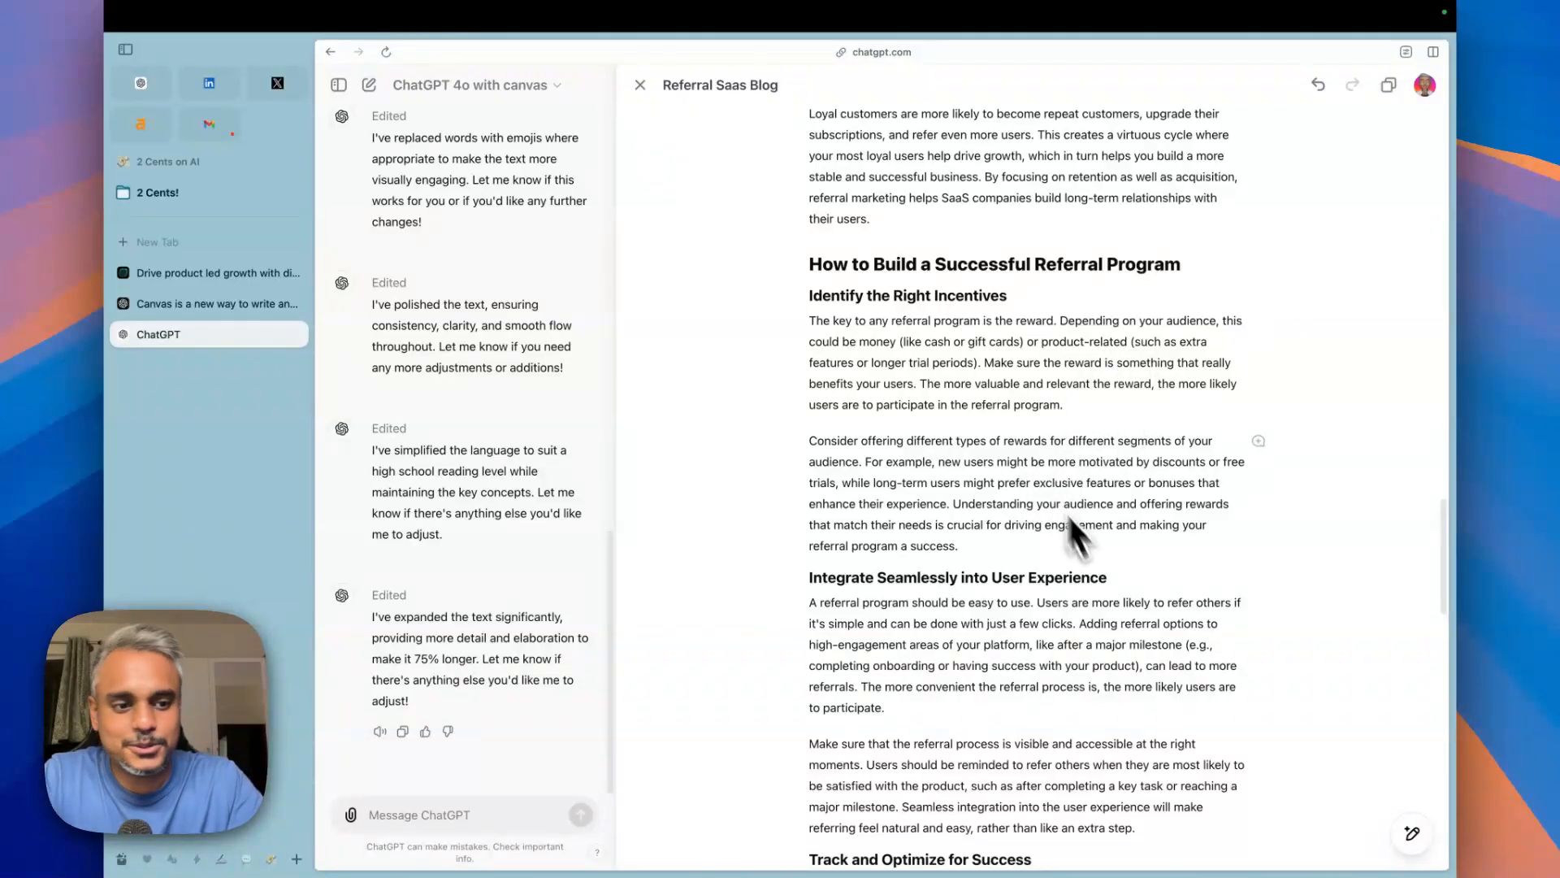
Step: Have ChatGPT suggest edits for the expanded blog
mouse_move(1412, 837)
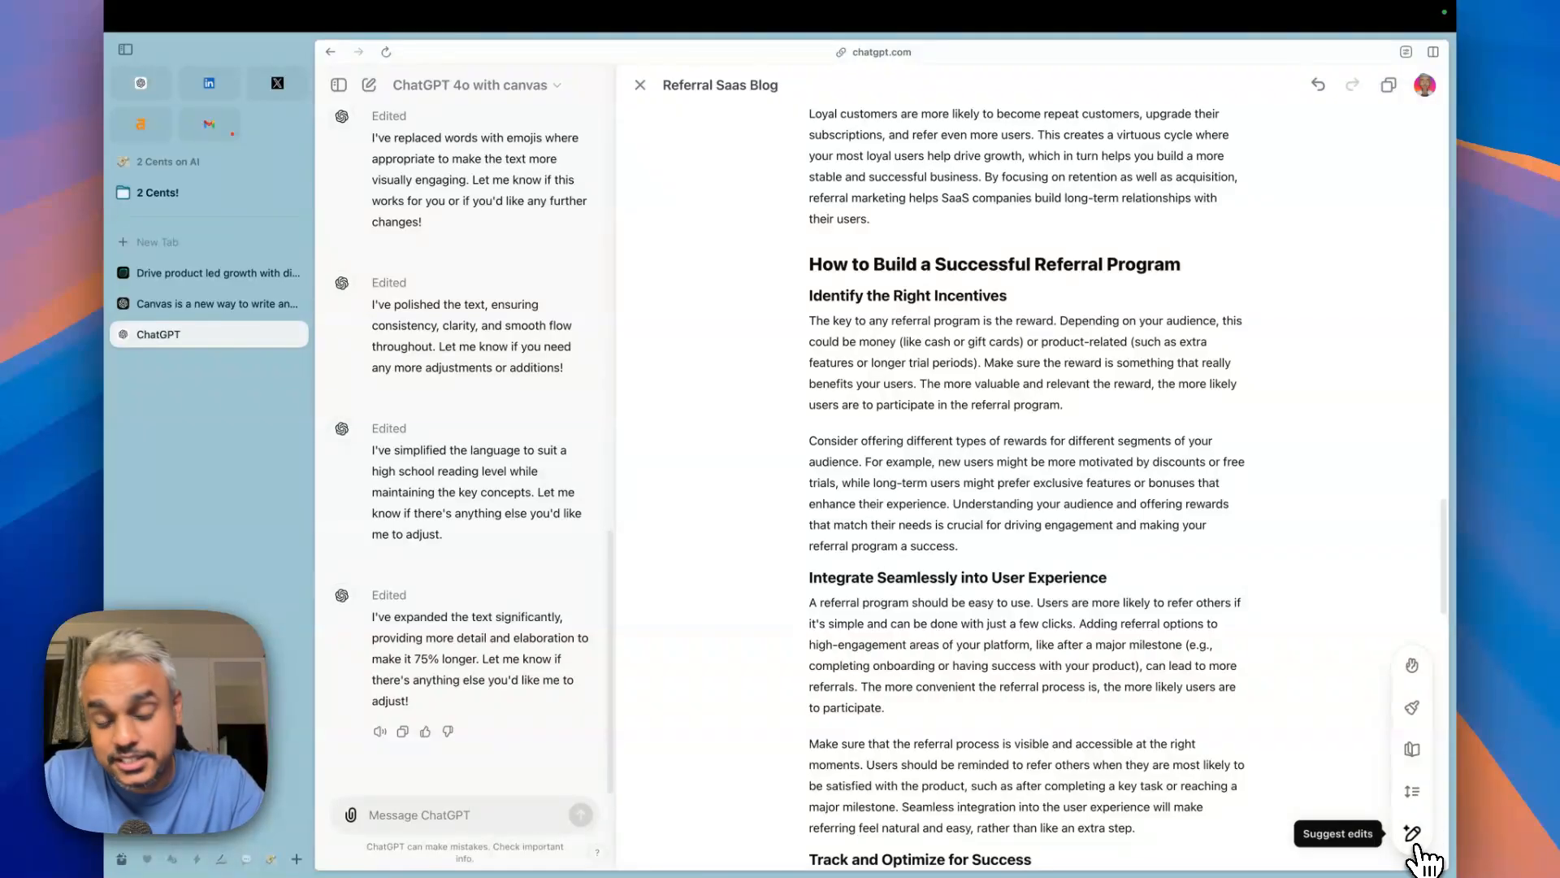
click(1414, 835)
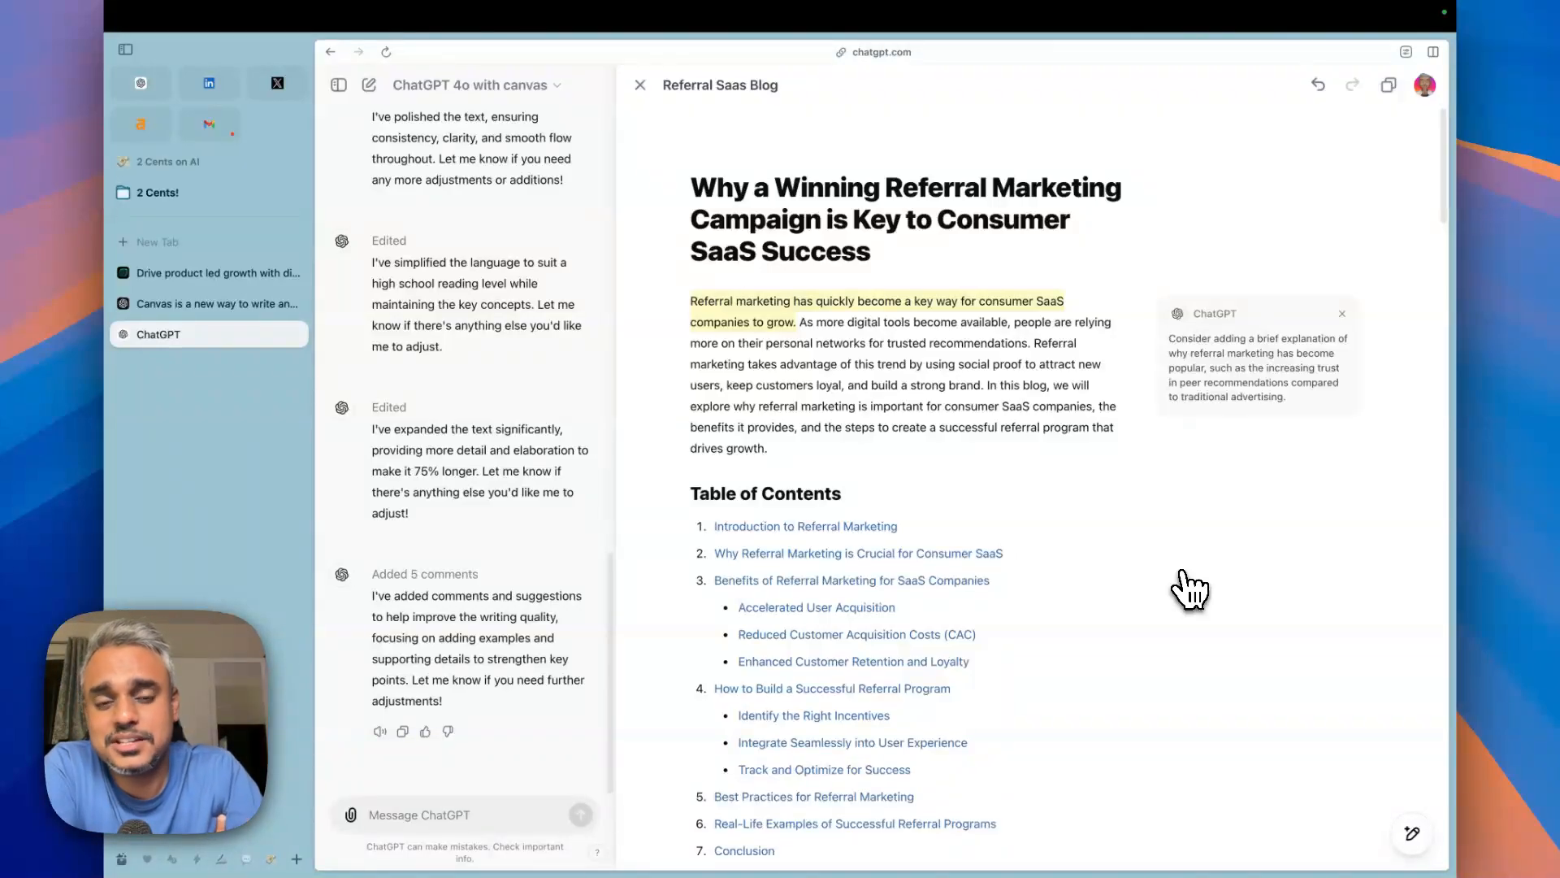
Step: Apply the suggested edit explaining why referral marketing has become popular, and skim the remaining comments through the conclusion
mouse_move(1213, 418)
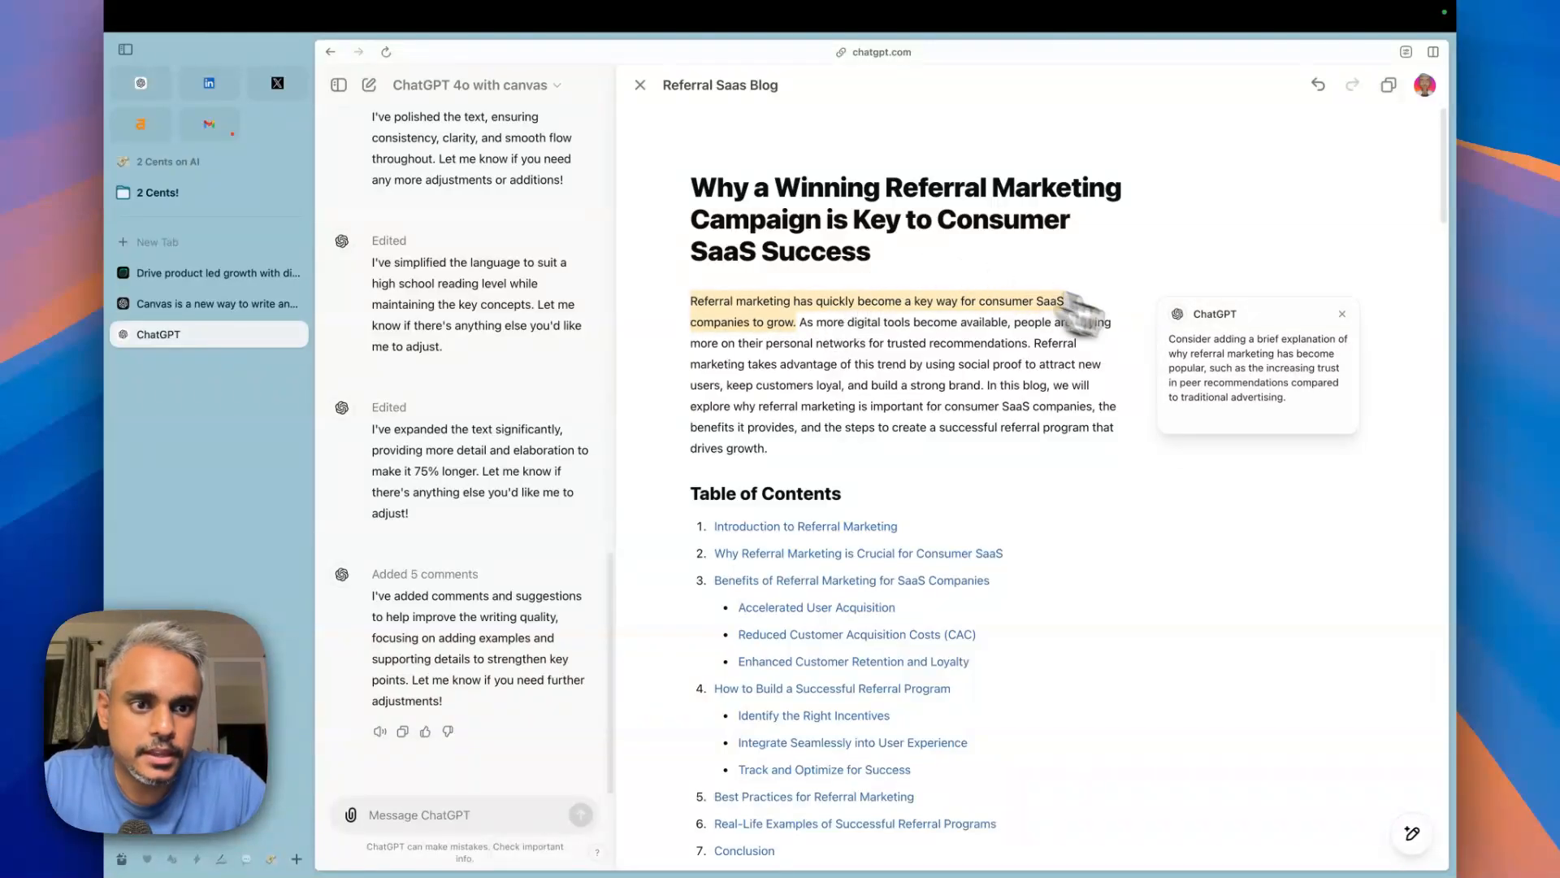
mouse_move(1206, 377)
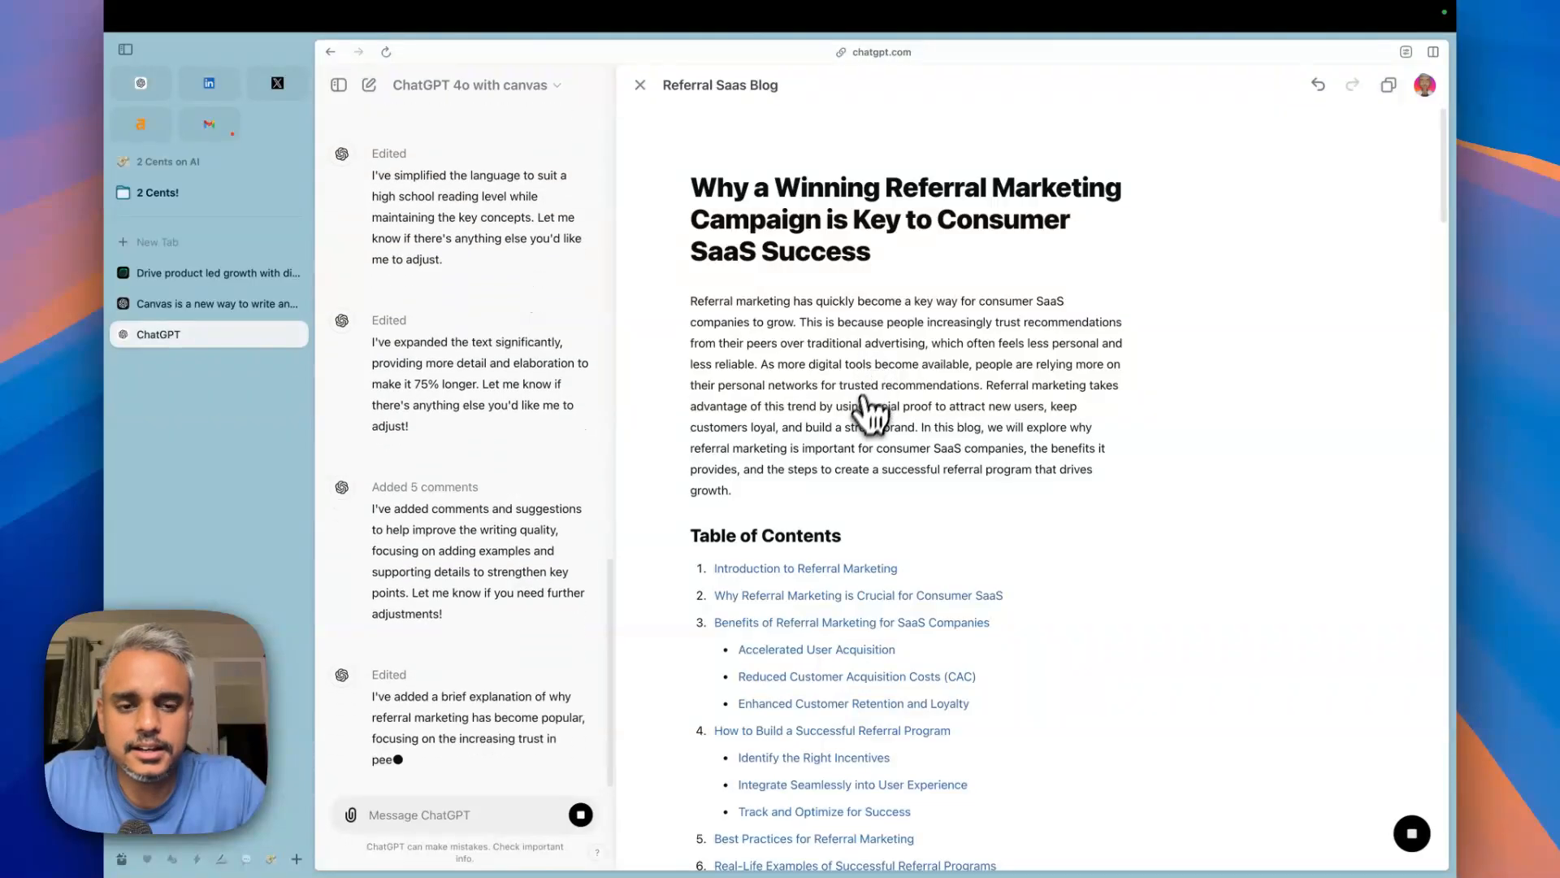
scroll(892, 453, down, 5)
scroll(894, 456, down, 5)
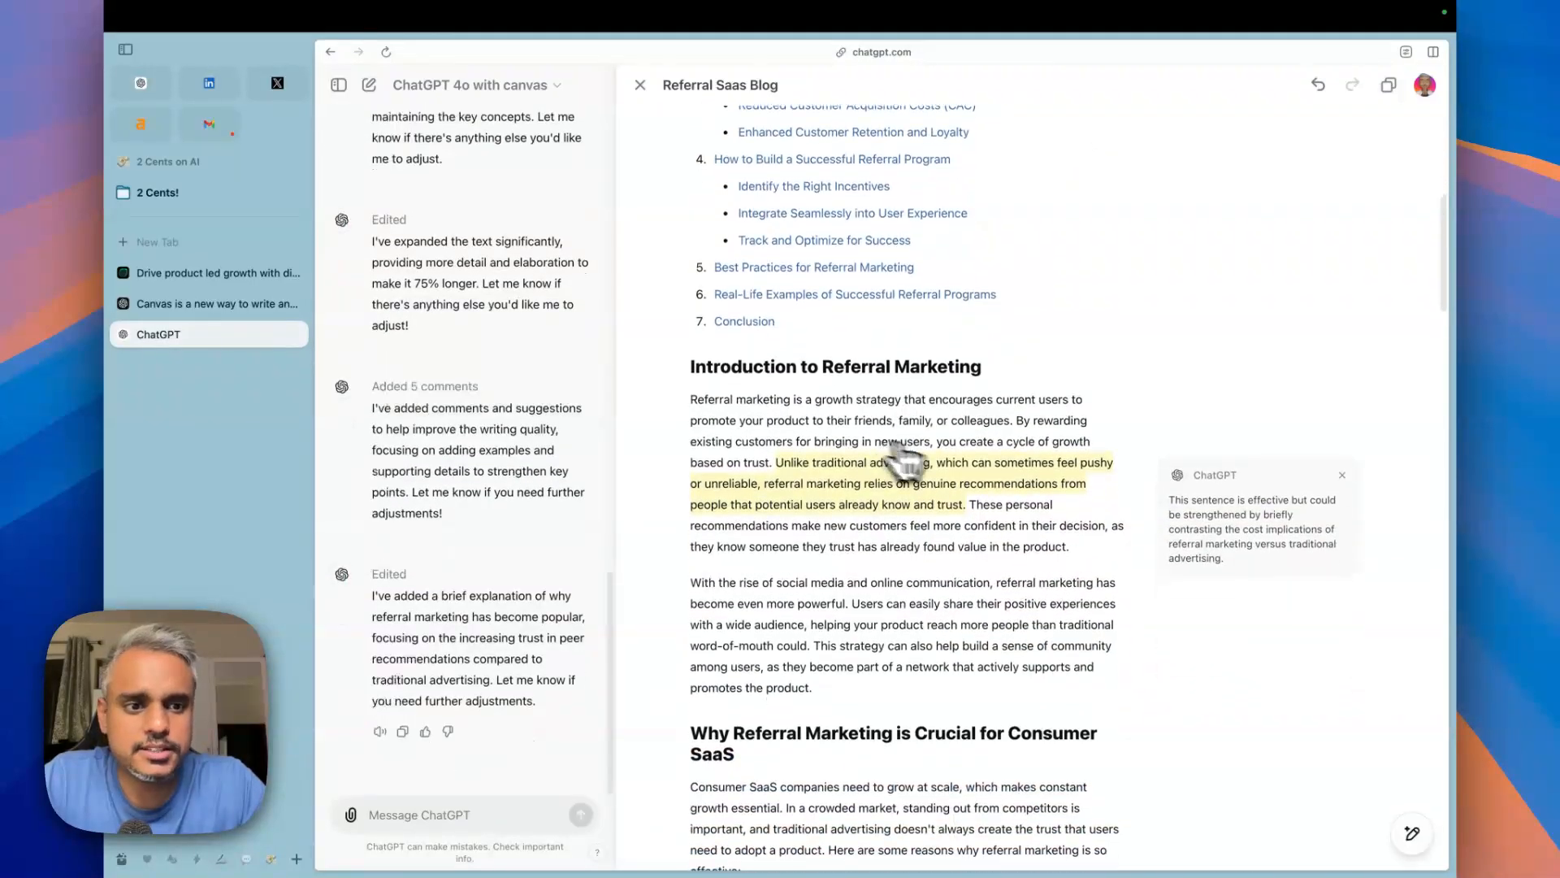
scroll(1179, 585, down, 10)
scroll(1180, 589, down, 10)
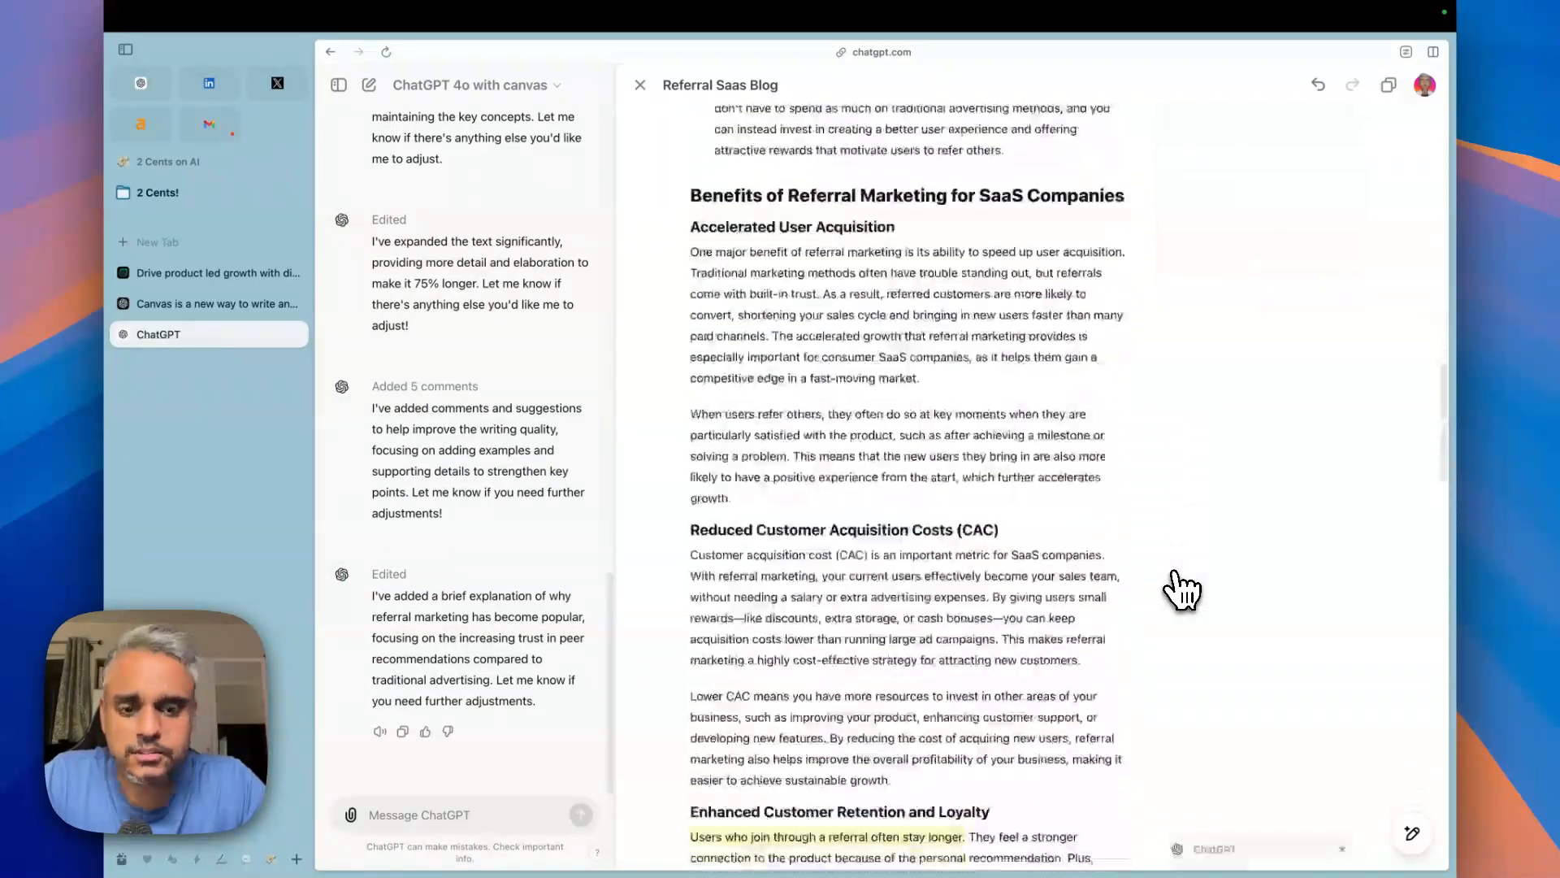
scroll(1180, 590, down, 15)
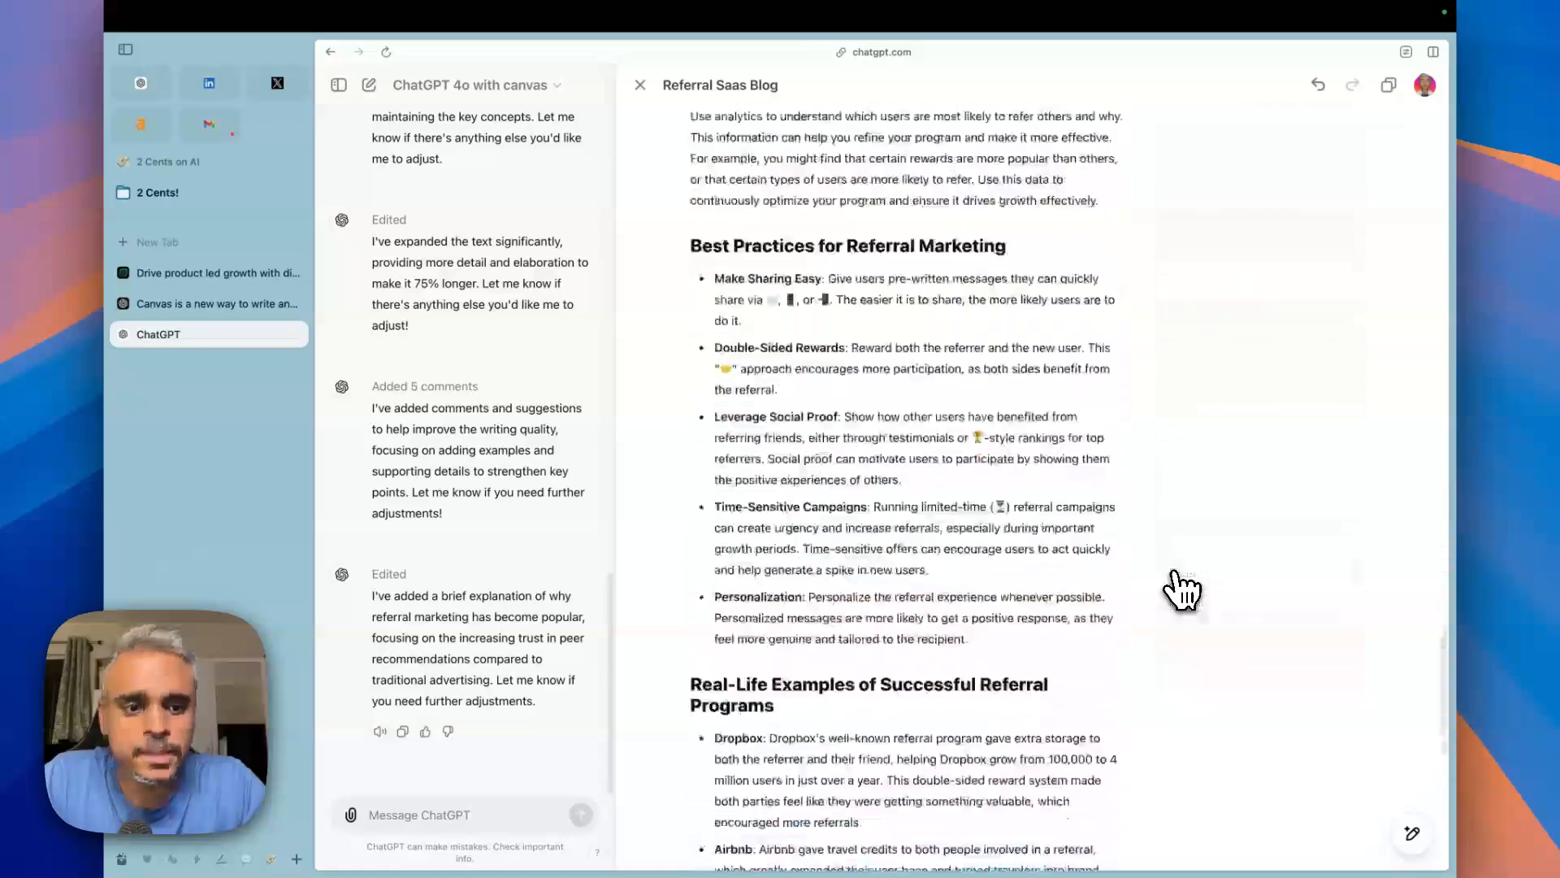
scroll(1181, 589, down, 3)
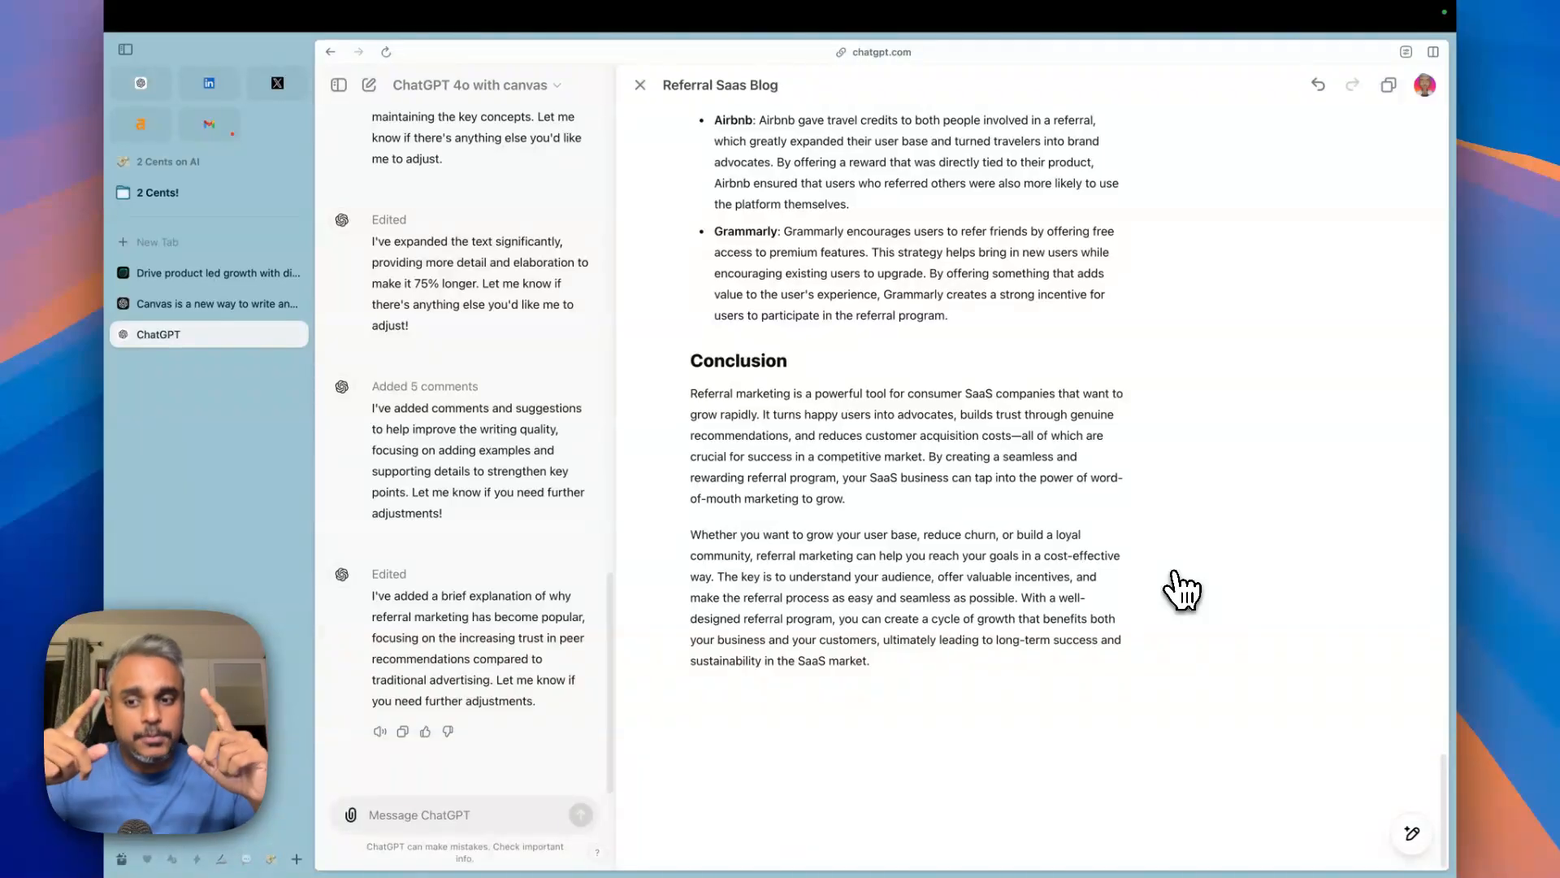
scroll(1031, 418, up, 20)
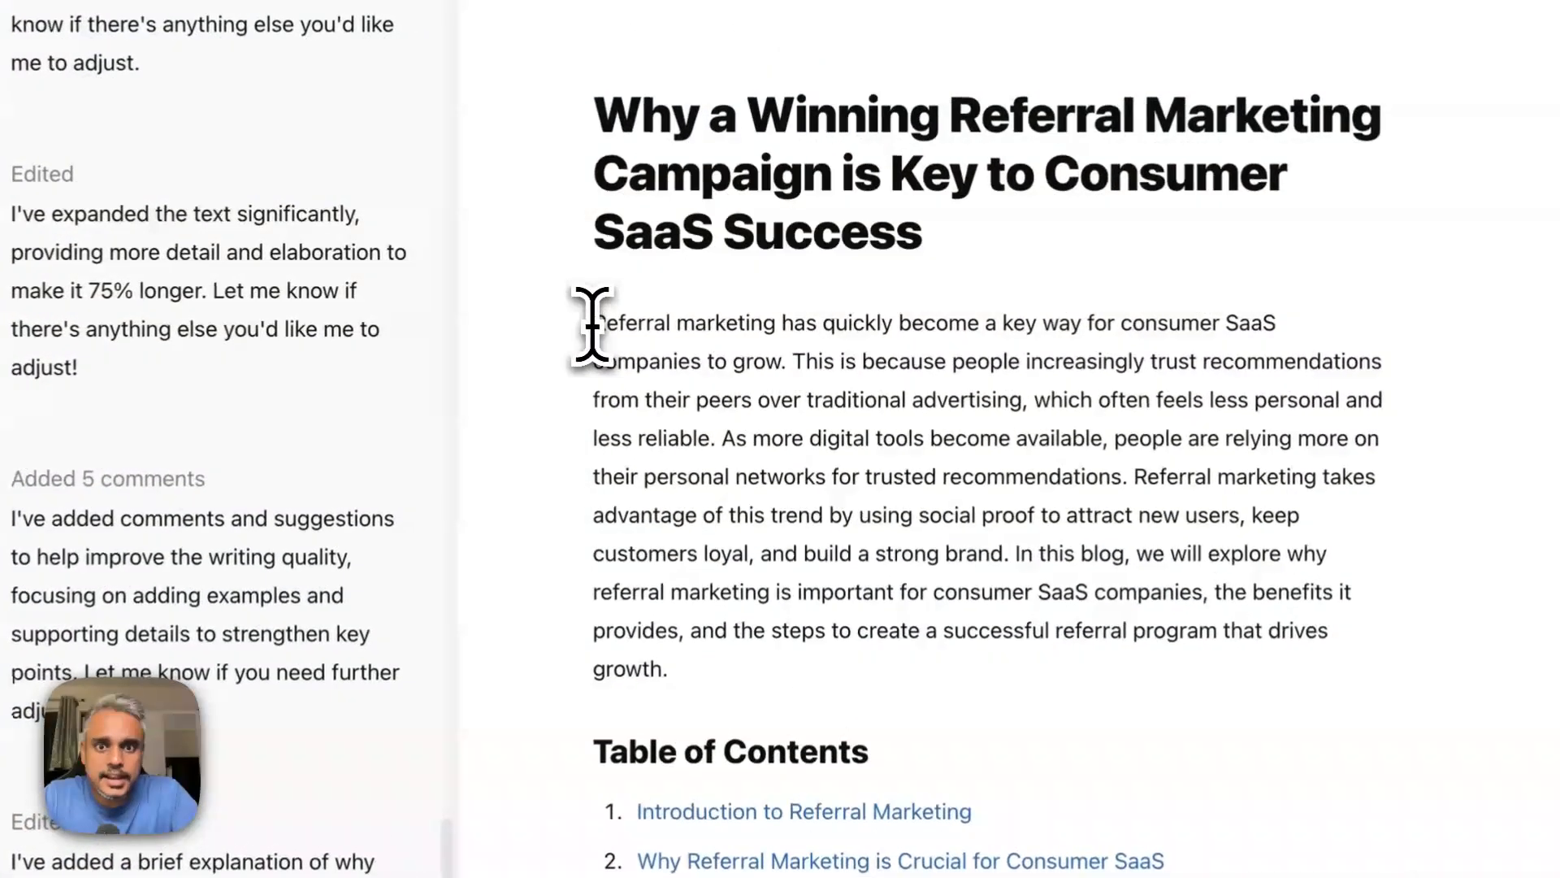
key(super+a)
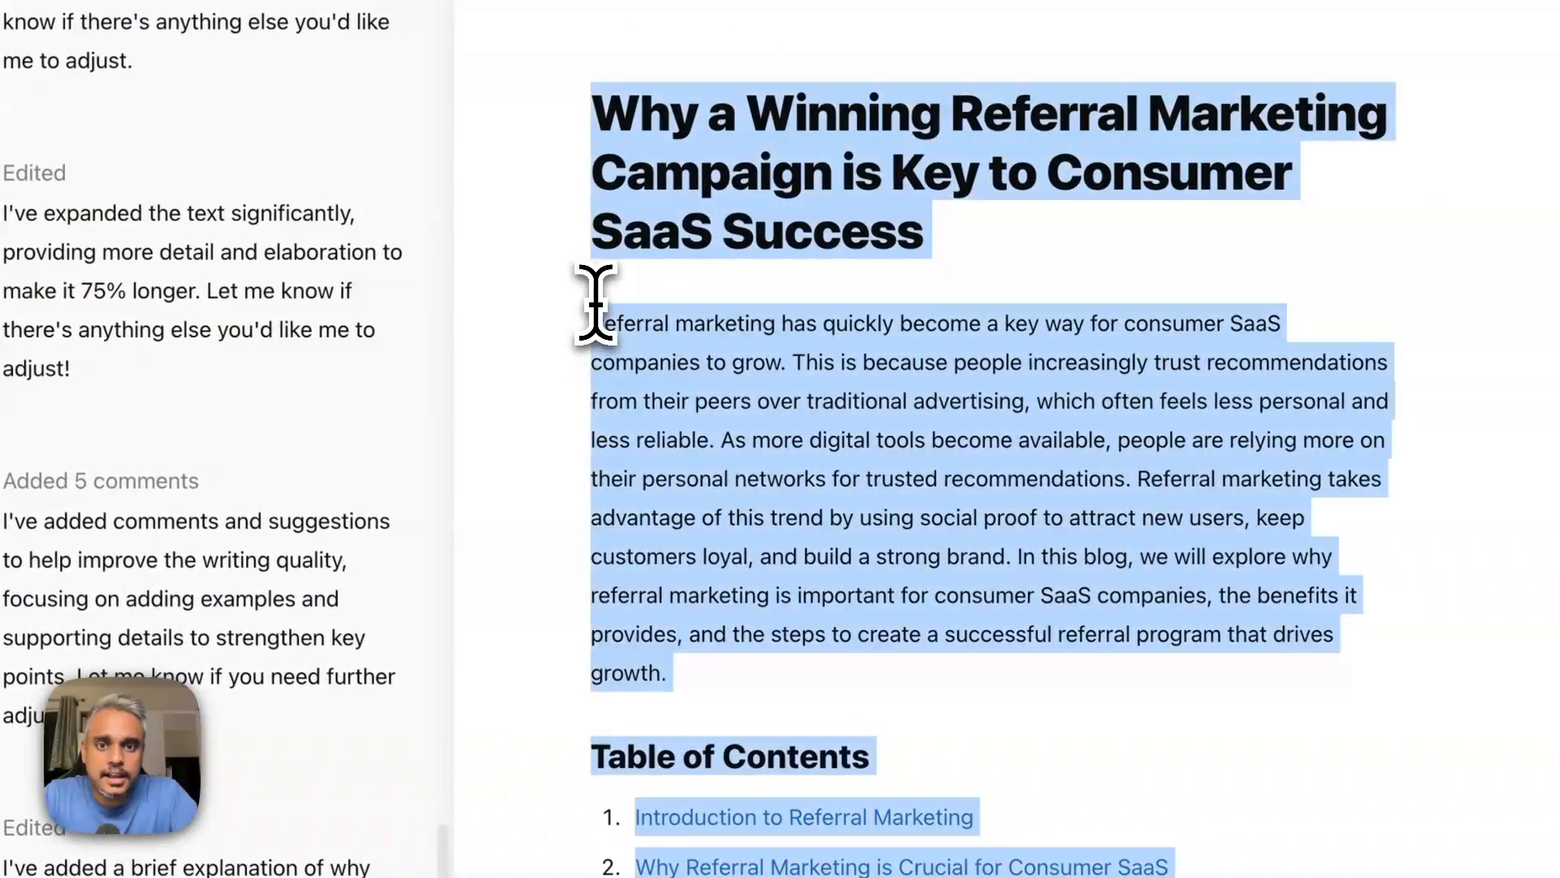
right_click(794, 446)
click(787, 404)
click(675, 324)
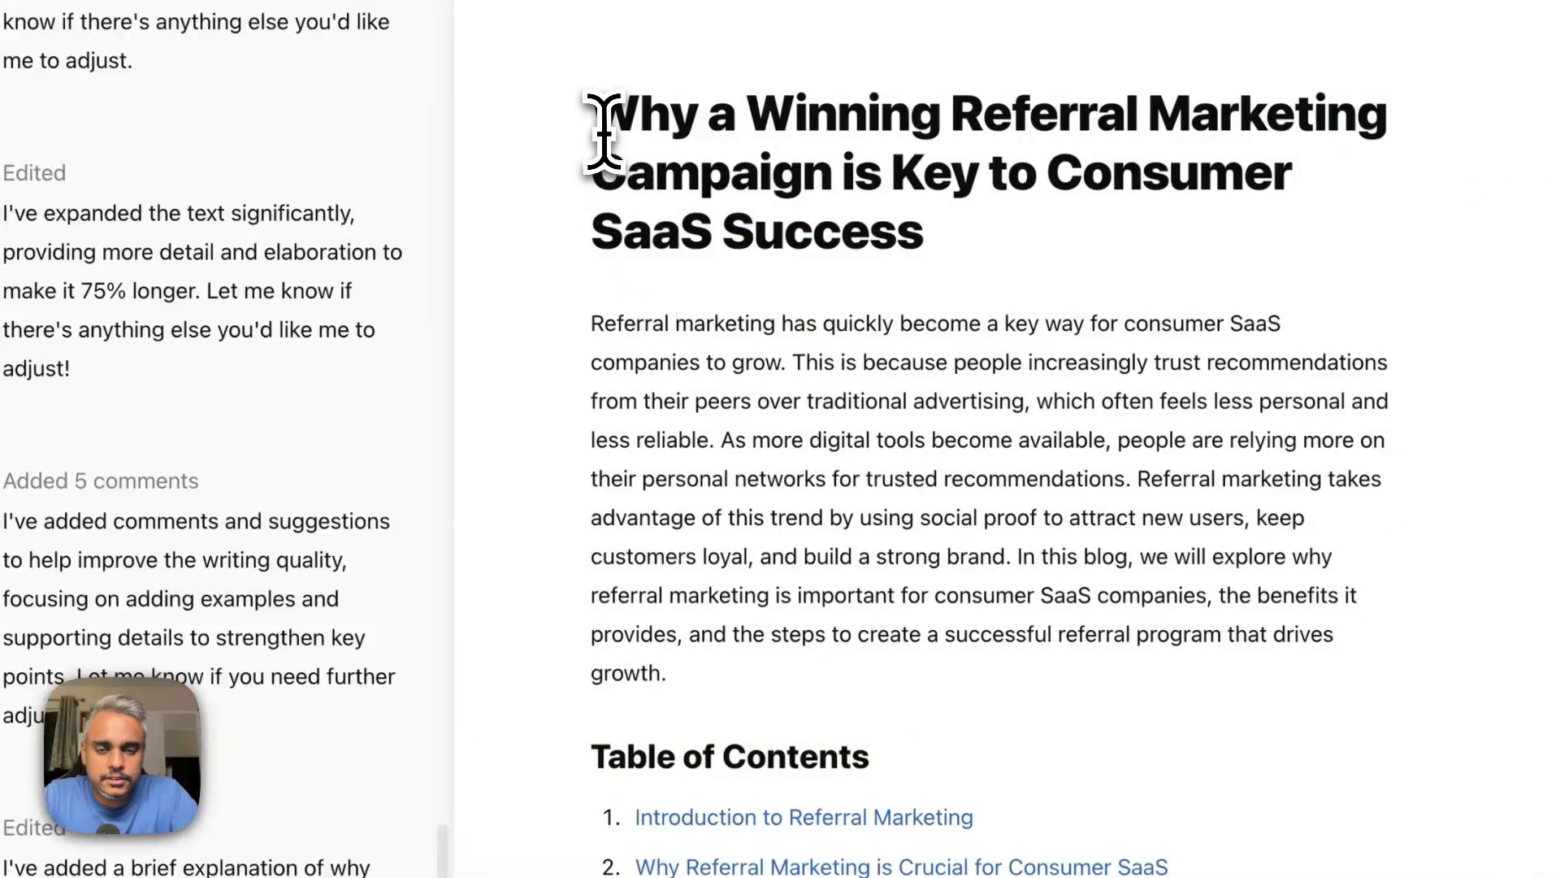
drag(608, 130, 845, 568)
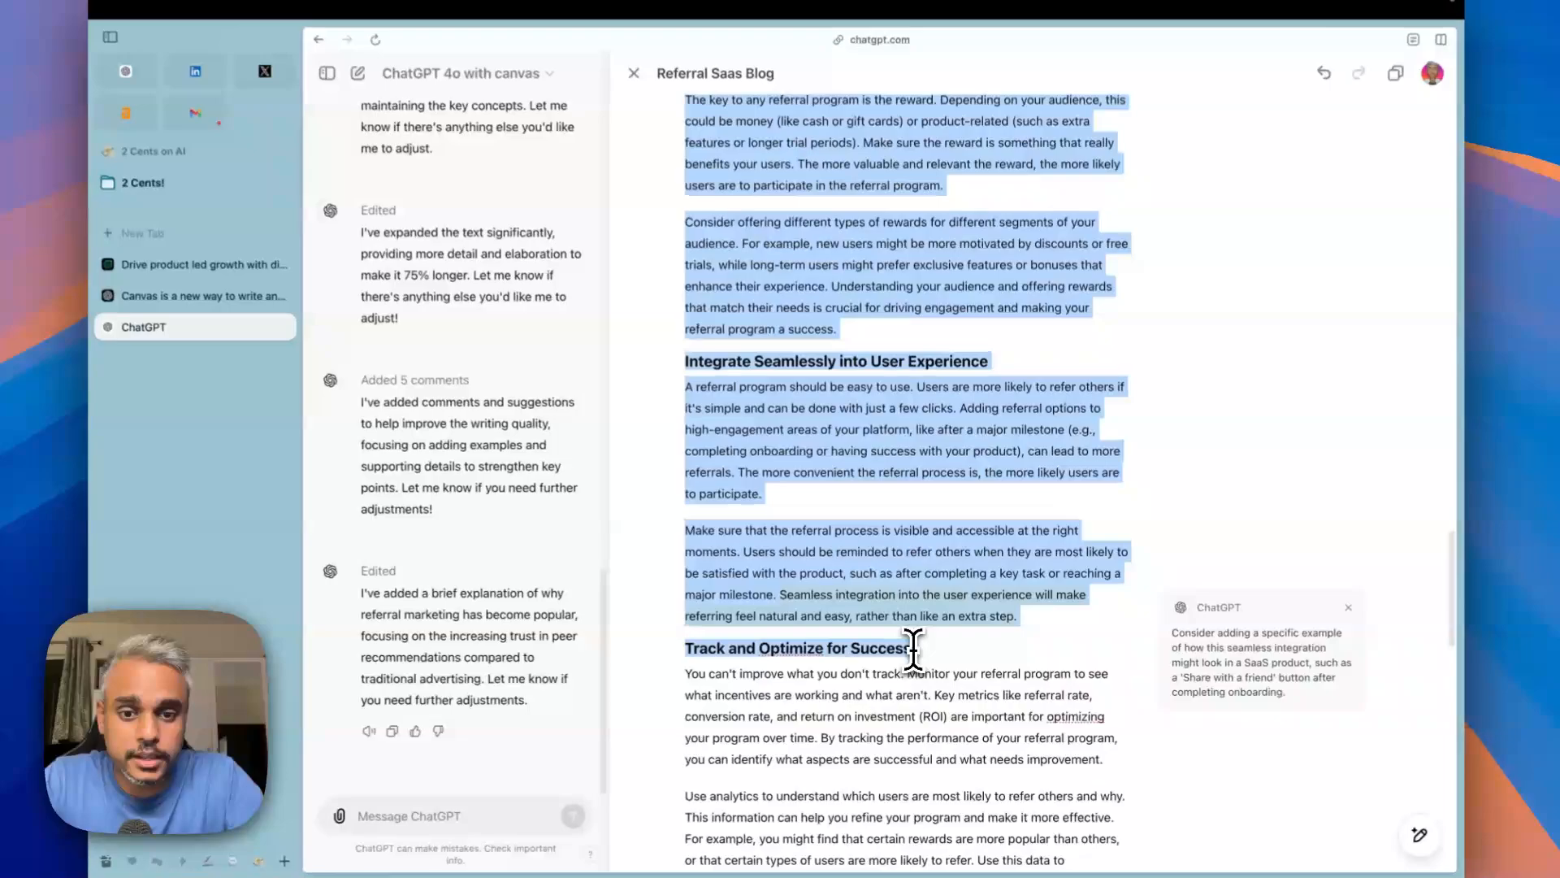
drag(913, 648, 865, 655)
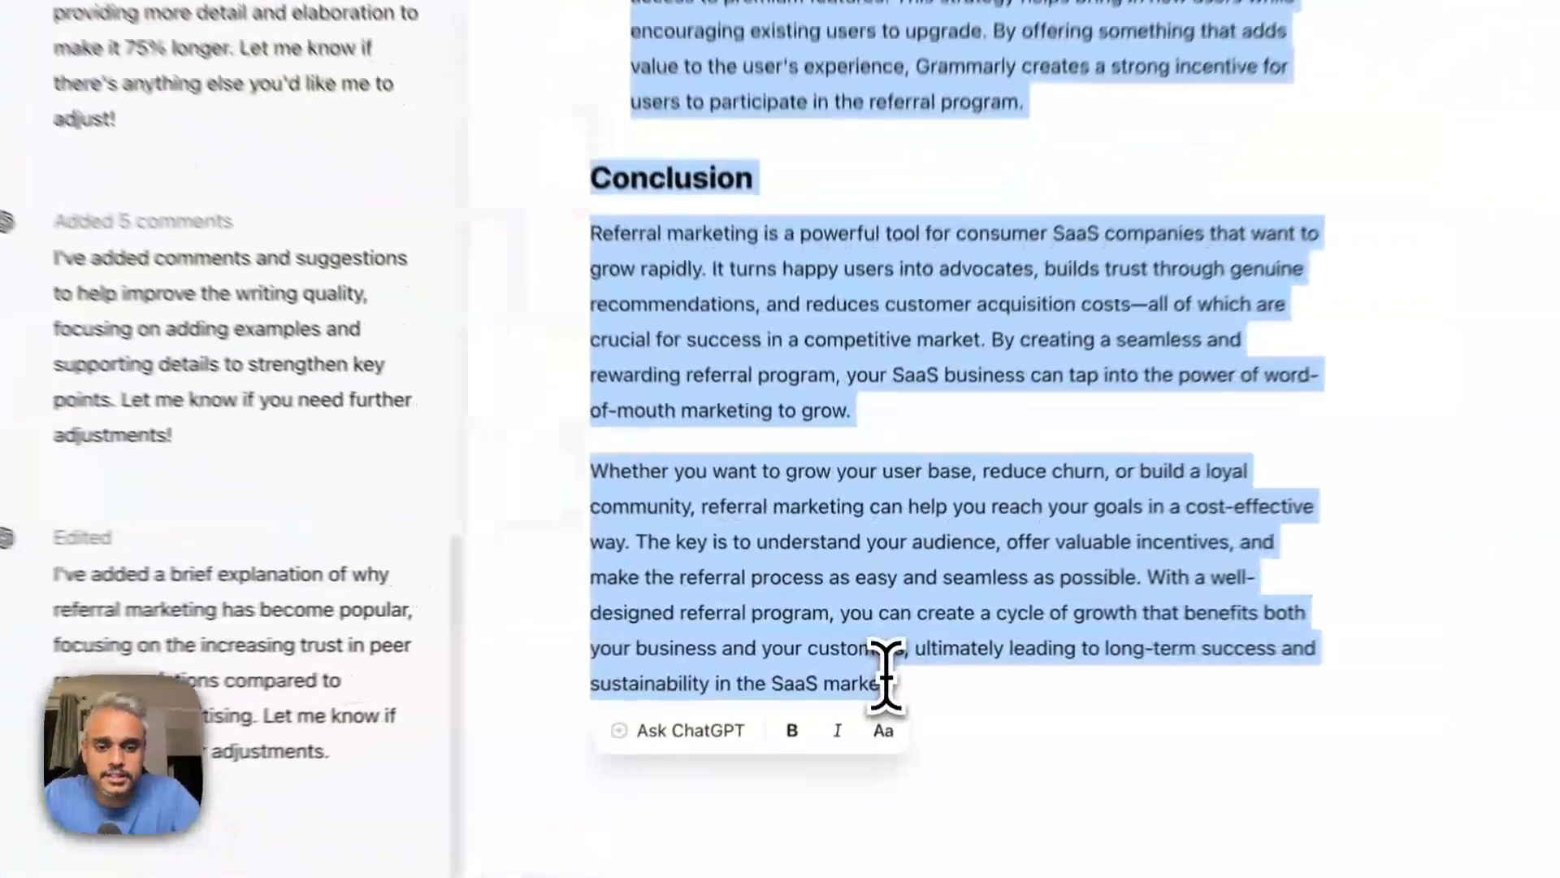
click(738, 687)
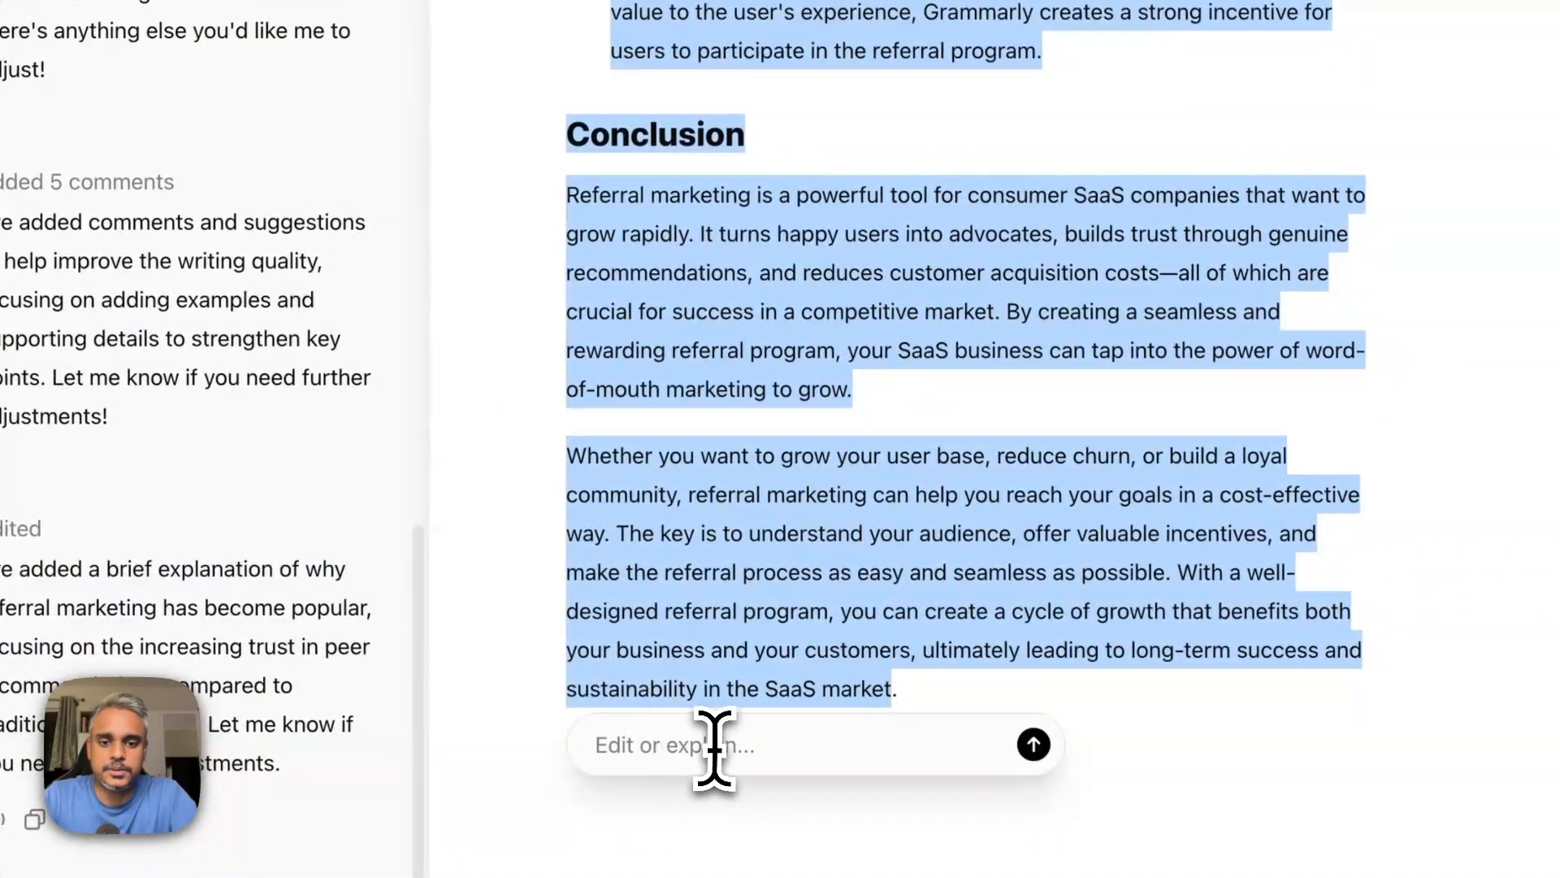
key(Escape)
Step: Select the whole blog and ask ChatGPT to add a section about Shoutout making referral marketing easy and seamless for Consumer Saas companies
drag(935, 743, 705, 348)
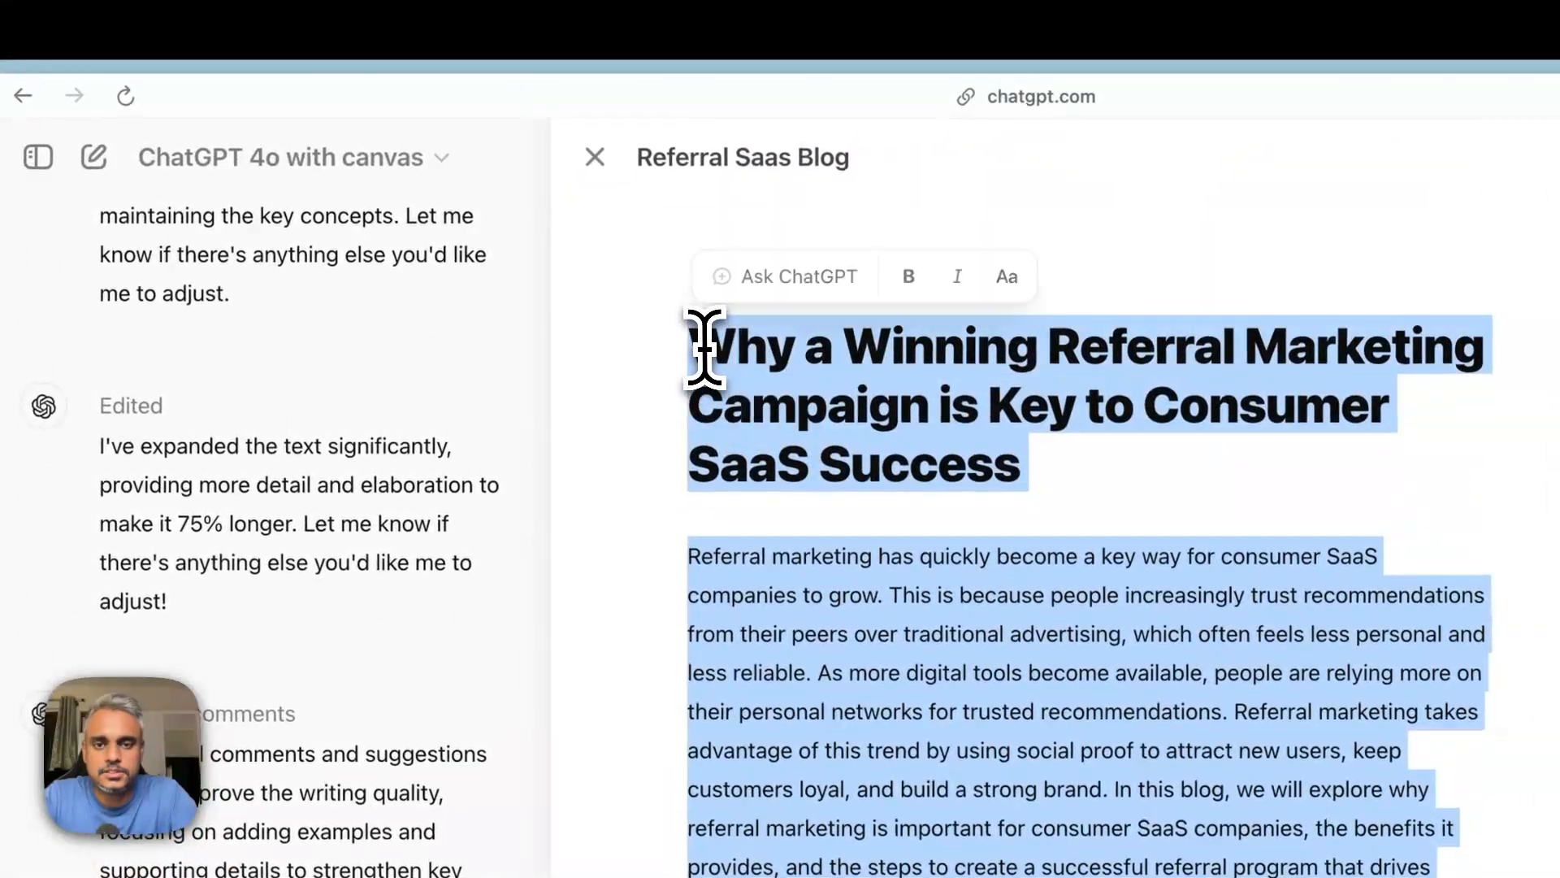
click(735, 274)
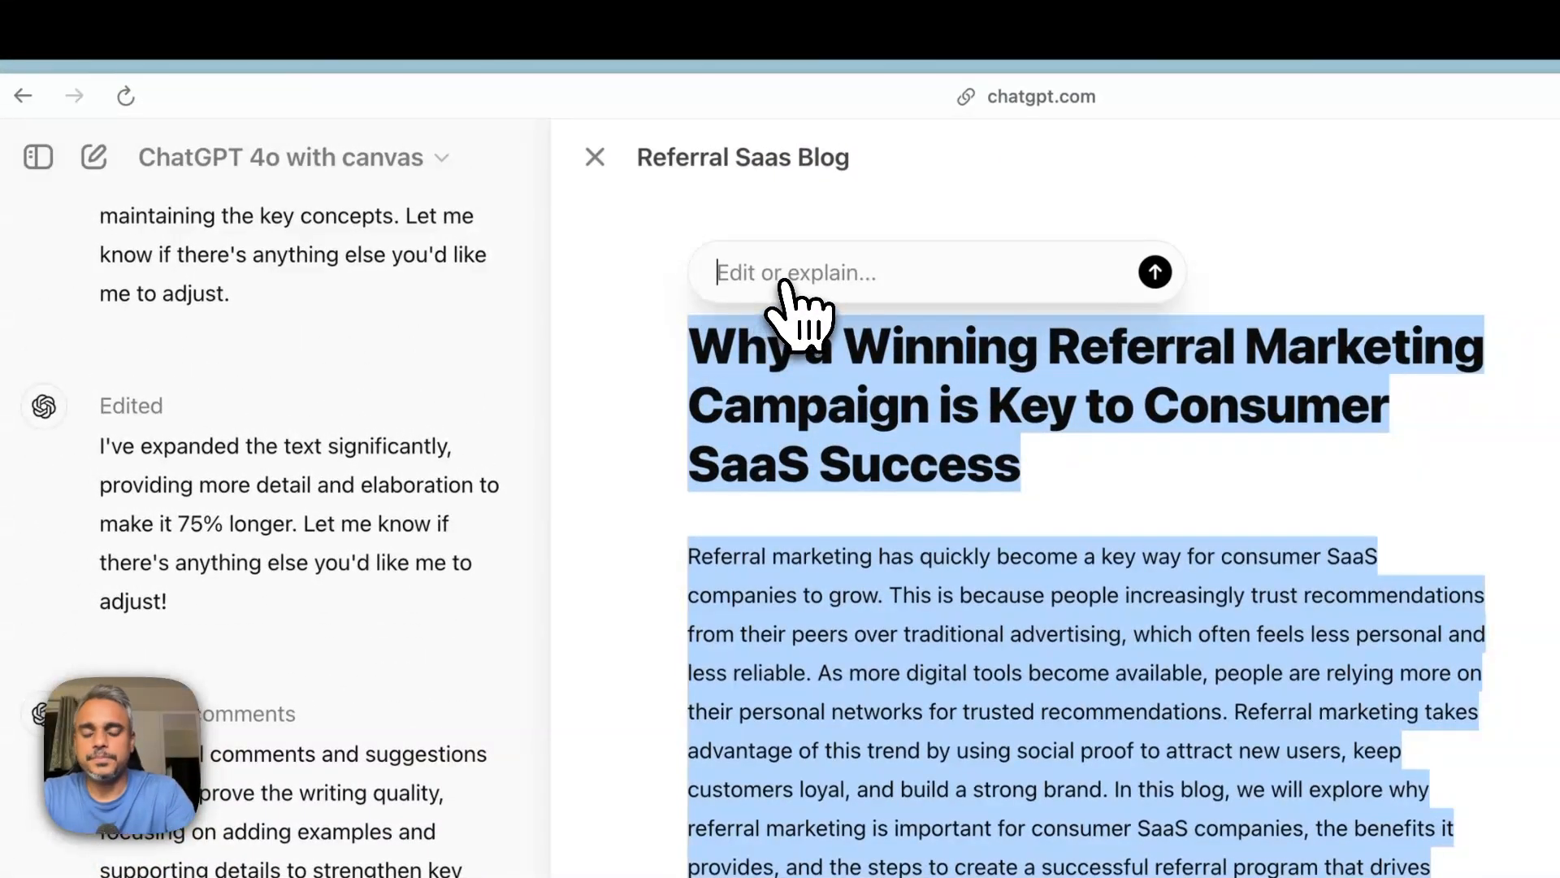
text(Since yo)
text(u already know )
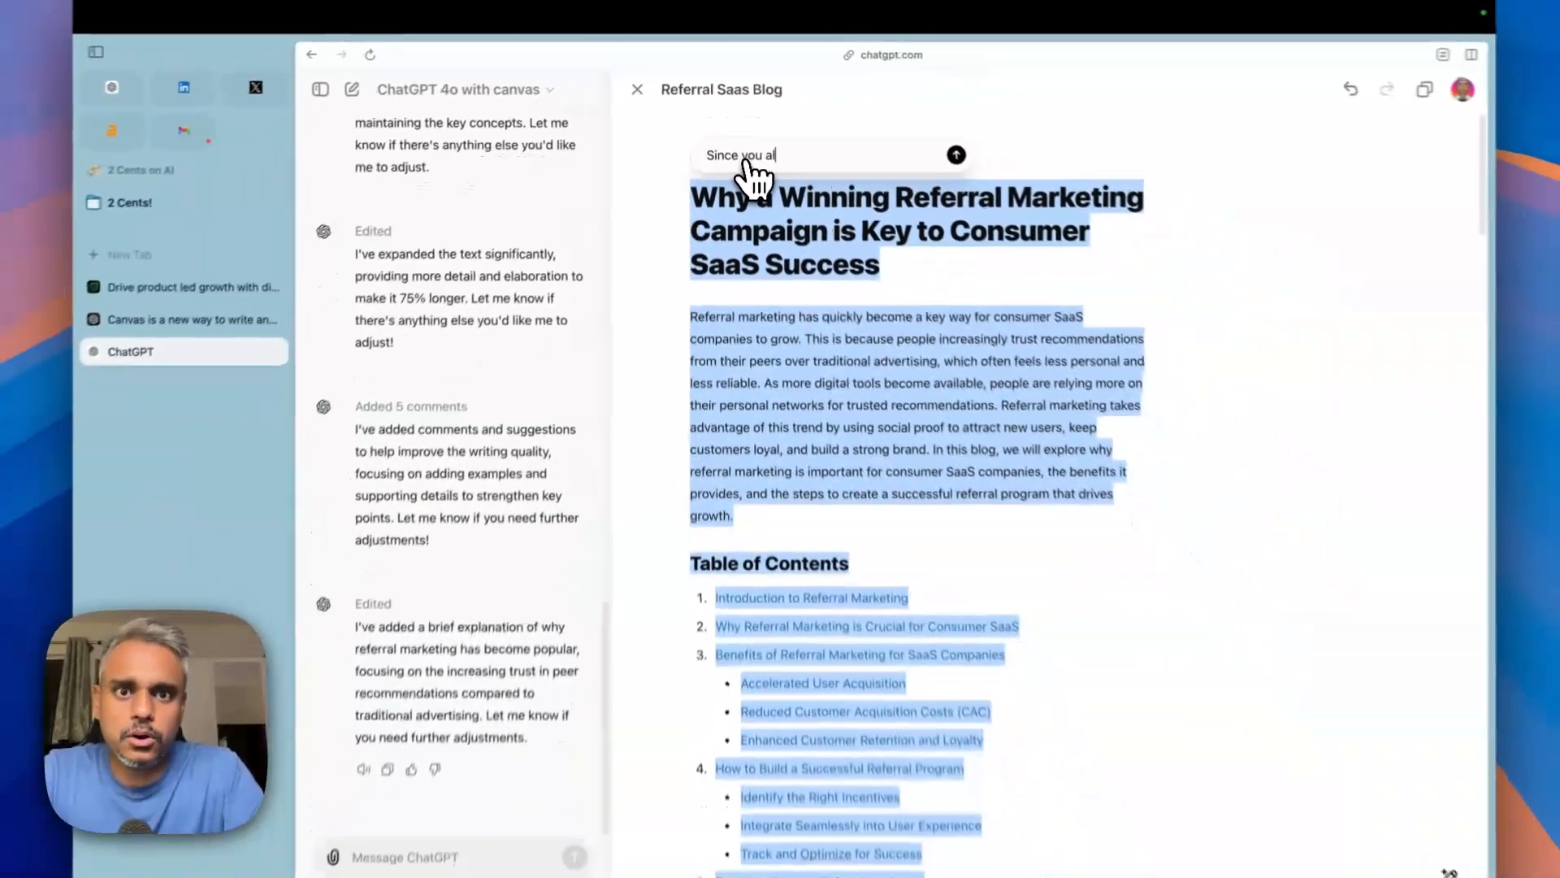
text(about Shoutout)
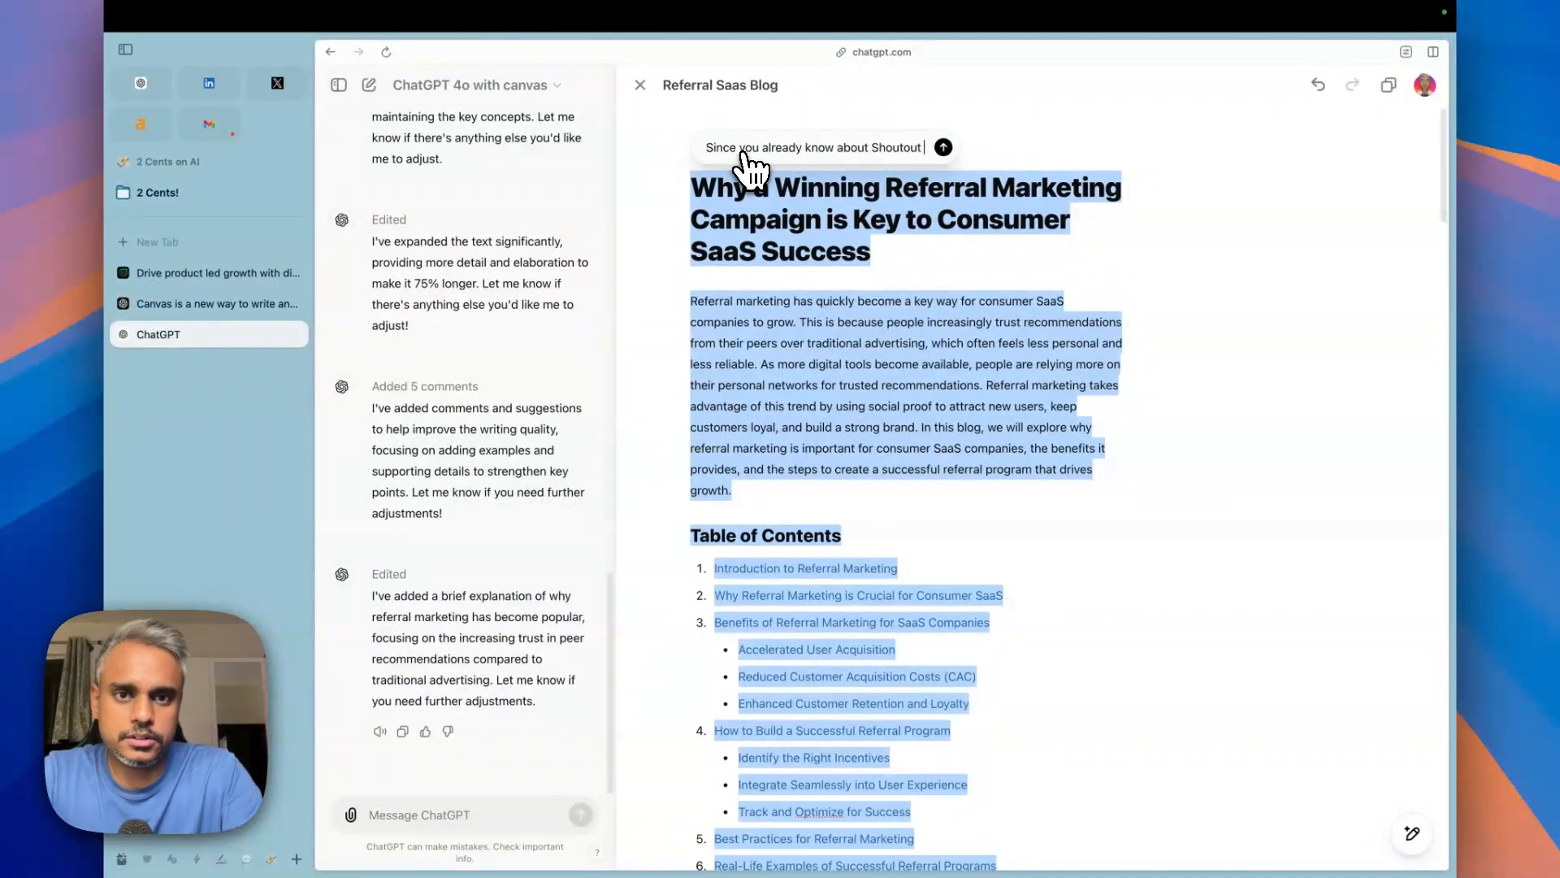
text( why)
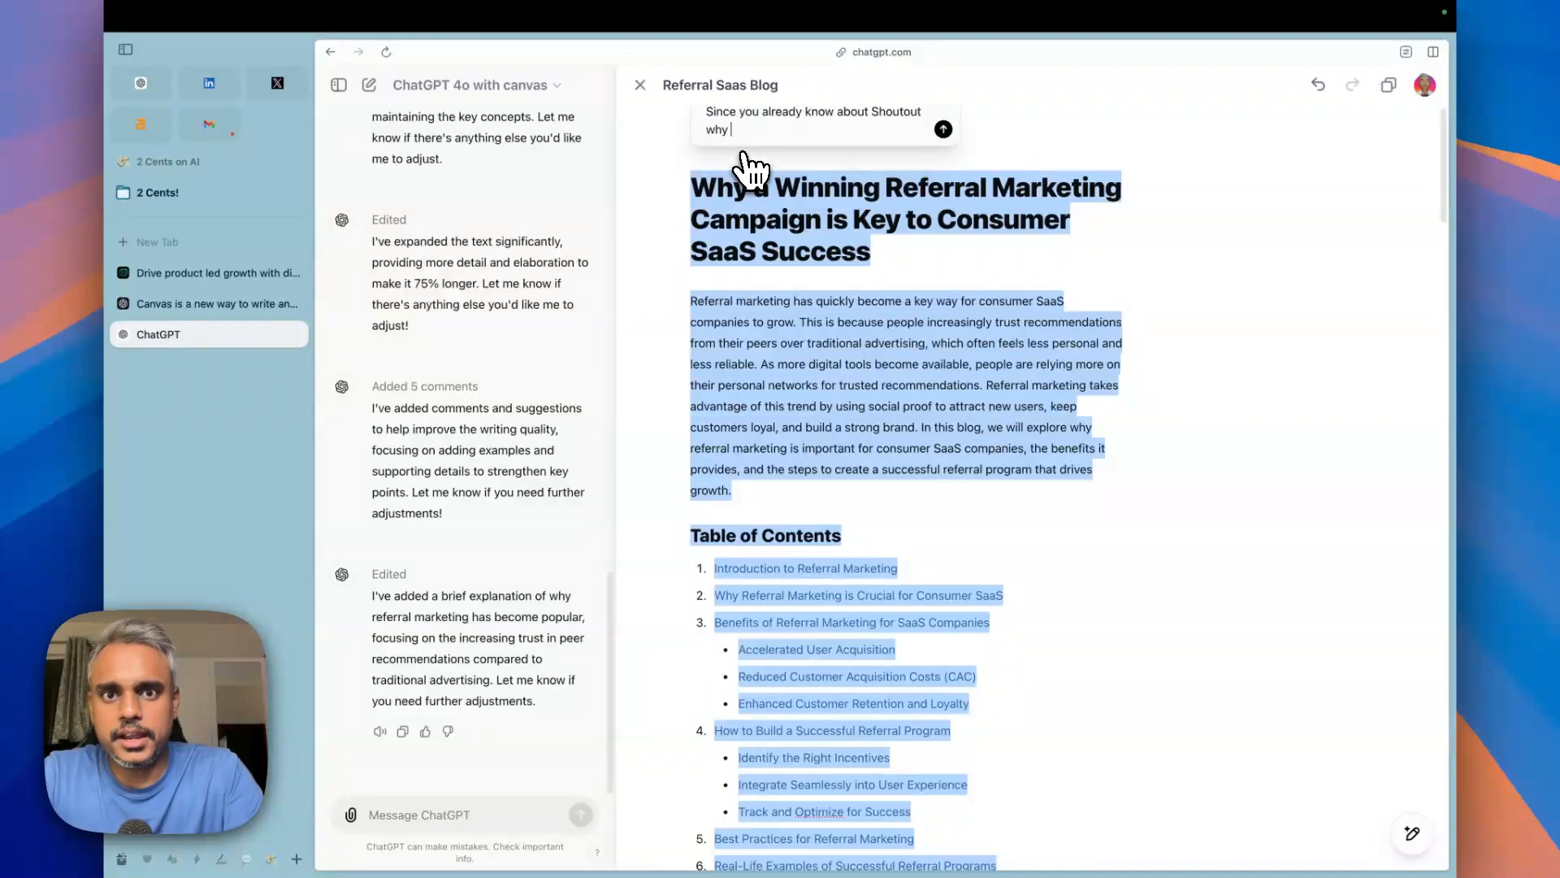
text( don't you add a)
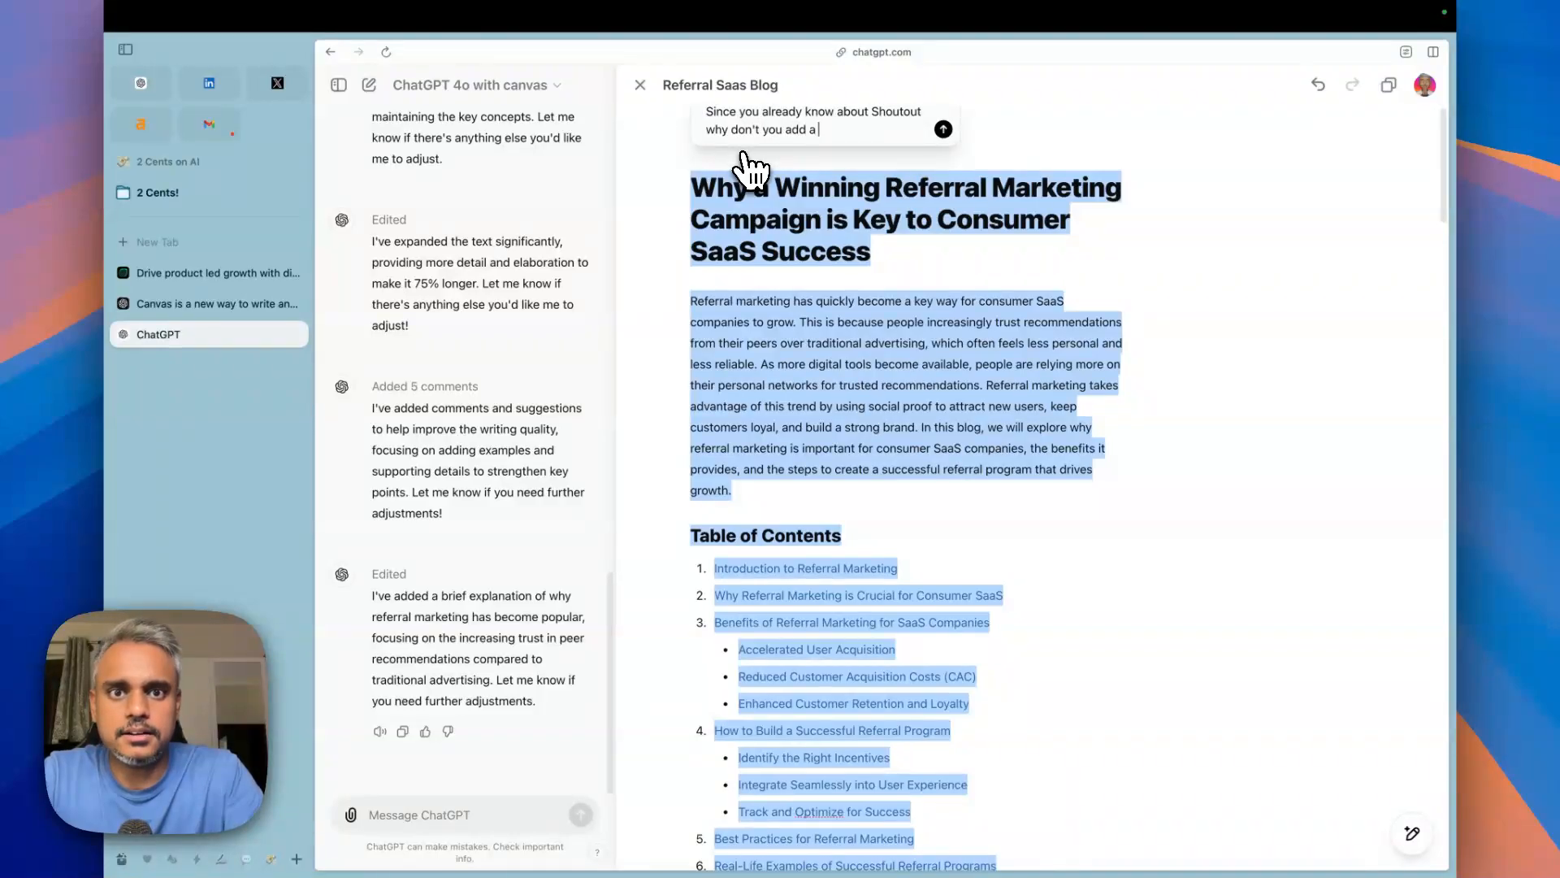
text( section in the)
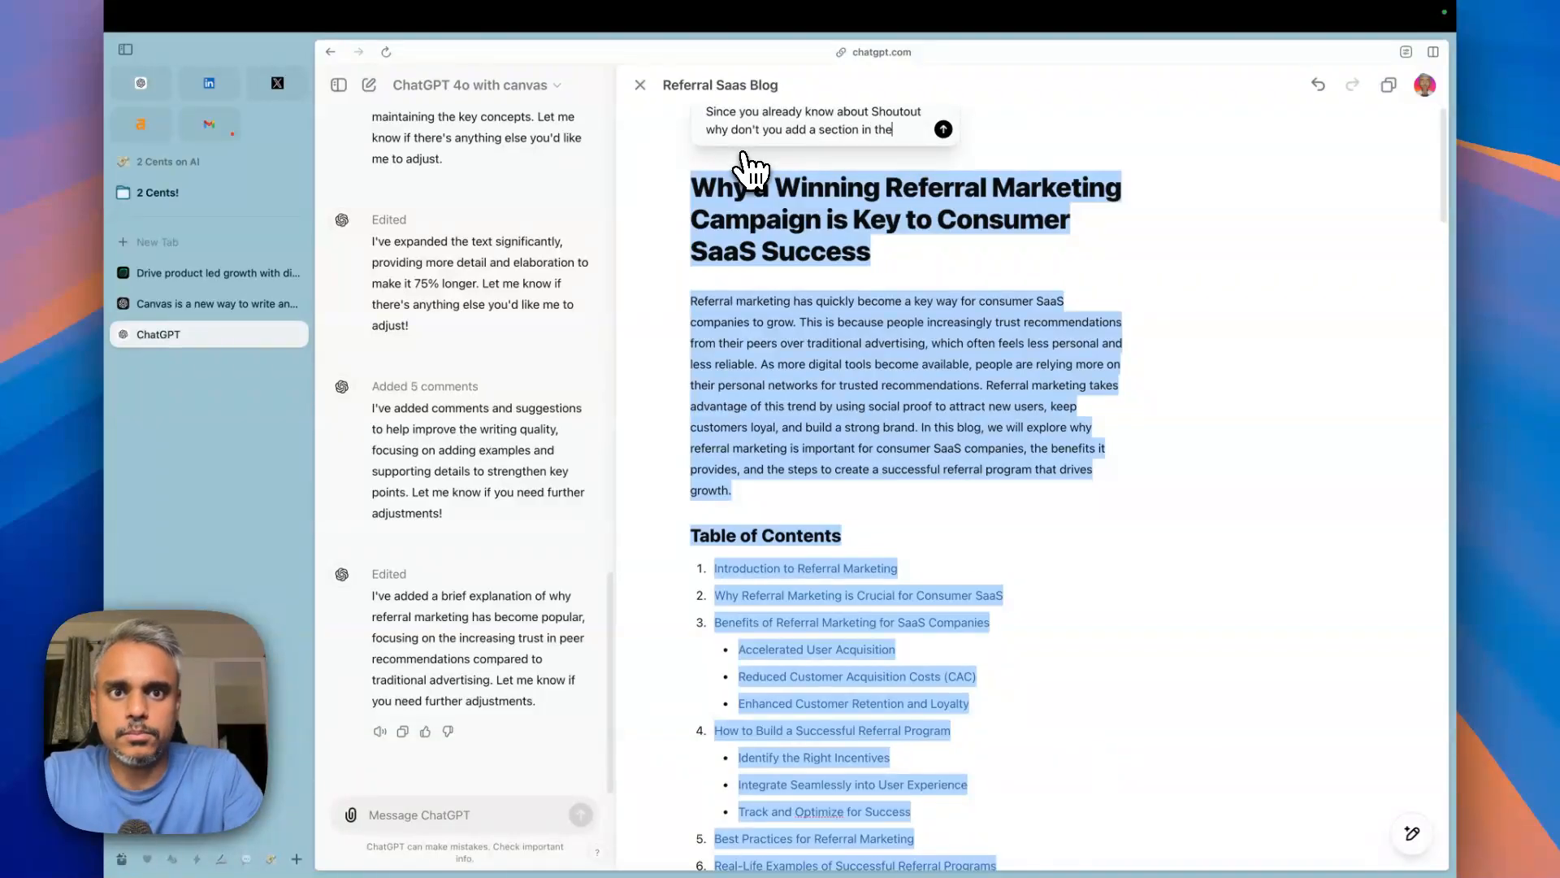
text( blog which )
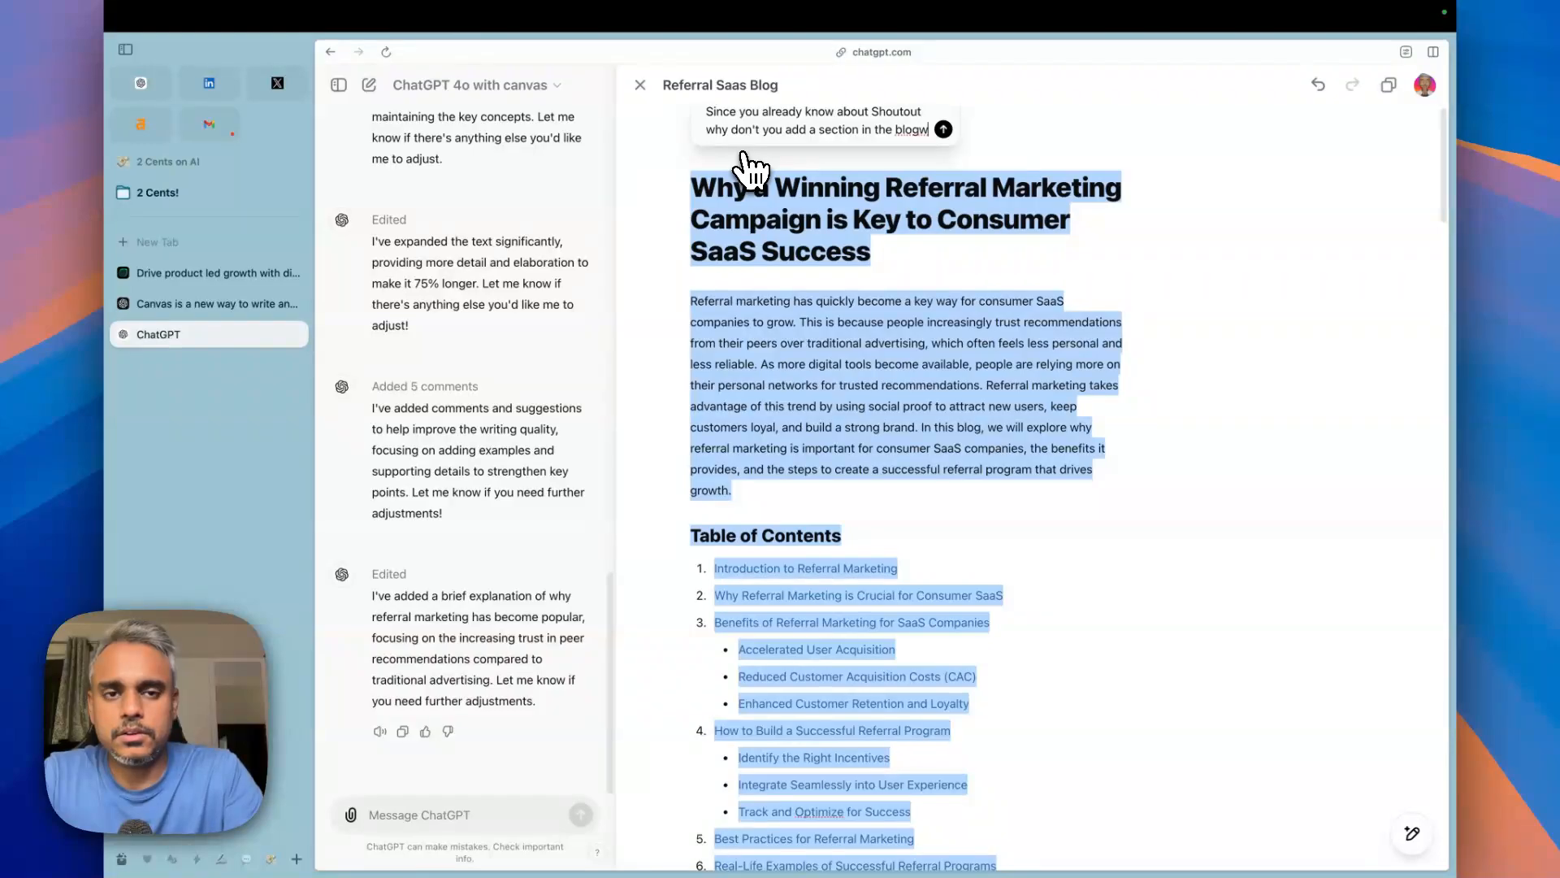
text(talks about)
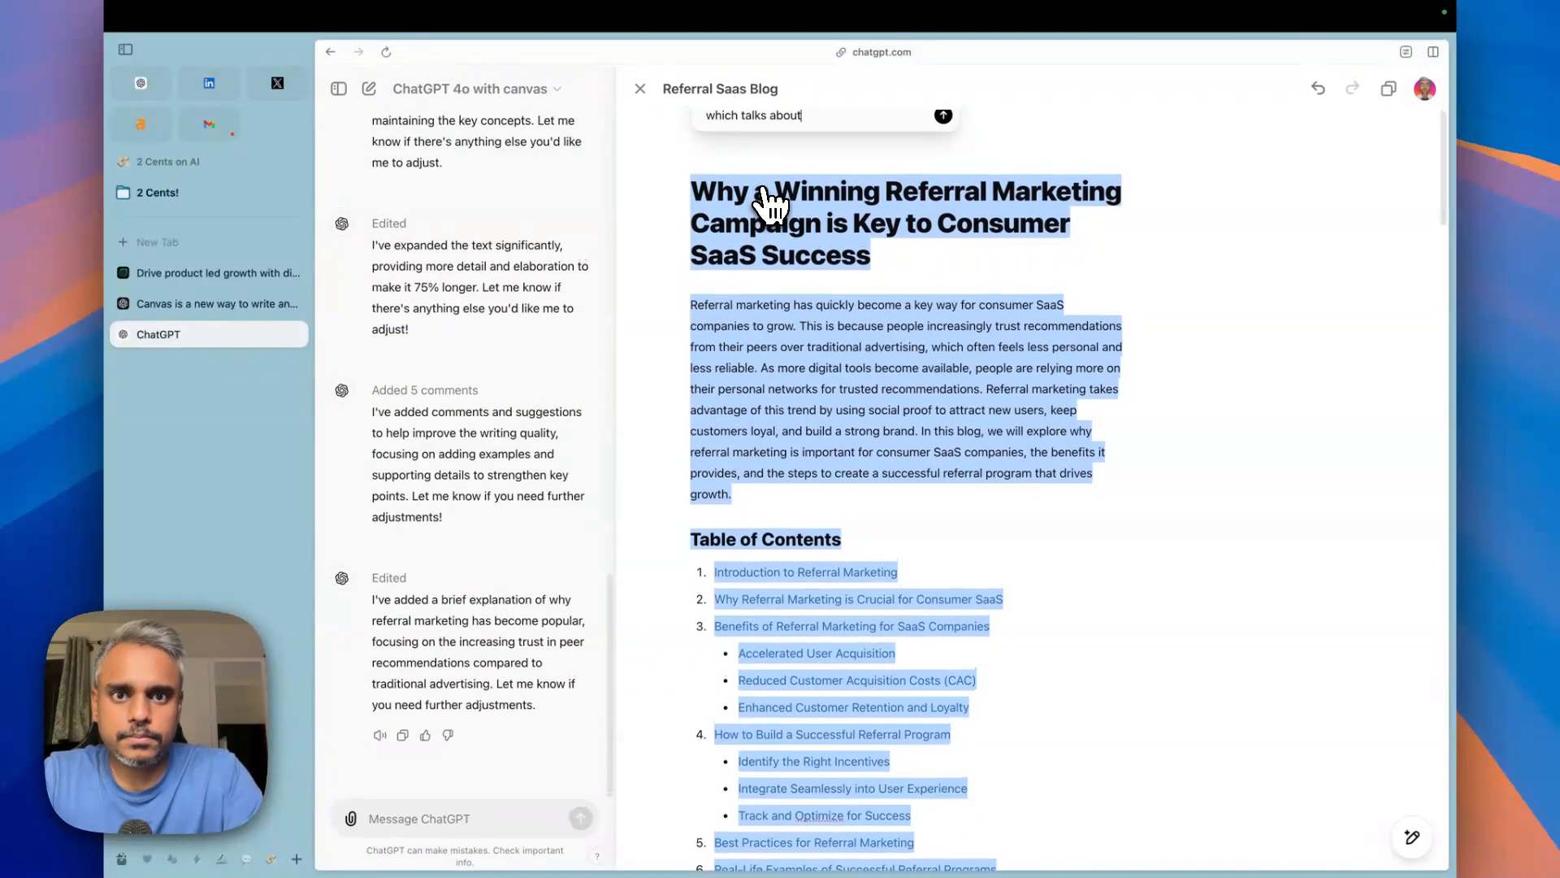
text( mak)
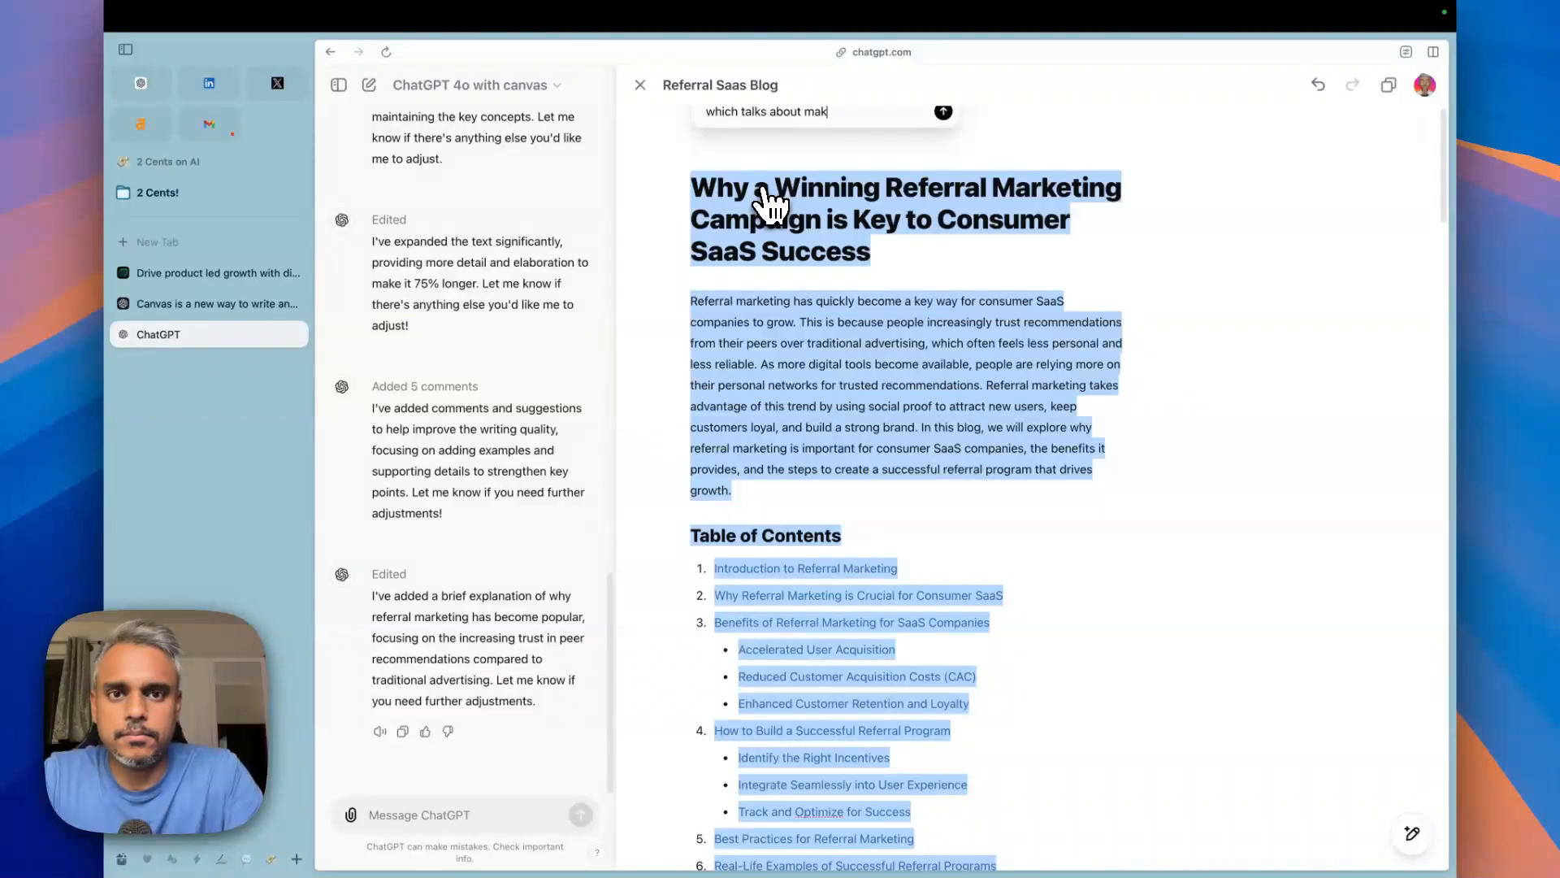
text(ing referral marke)
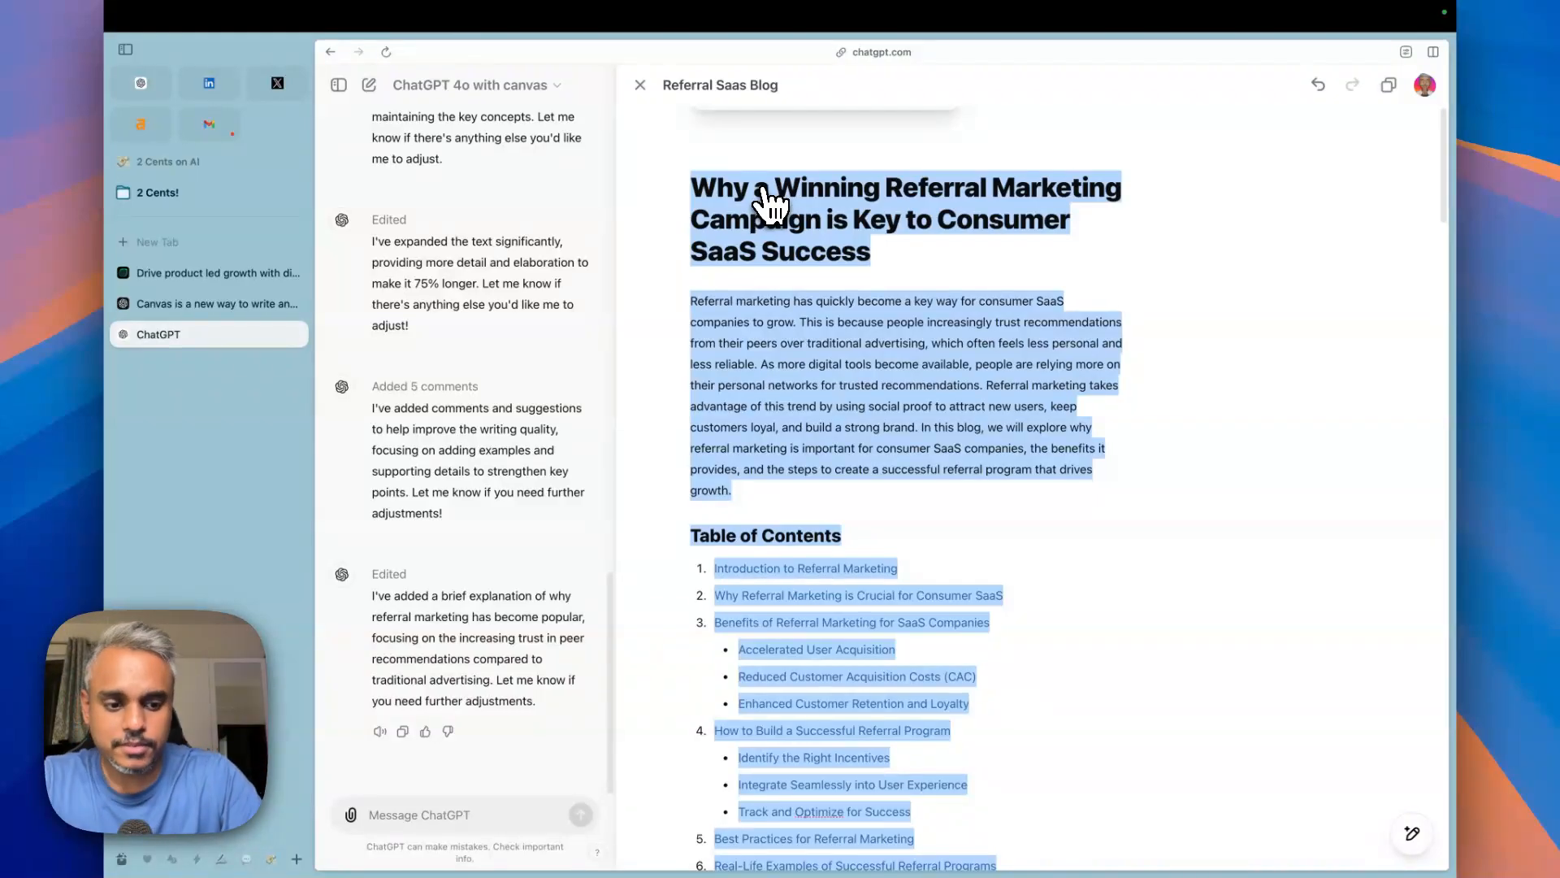
key(Return)
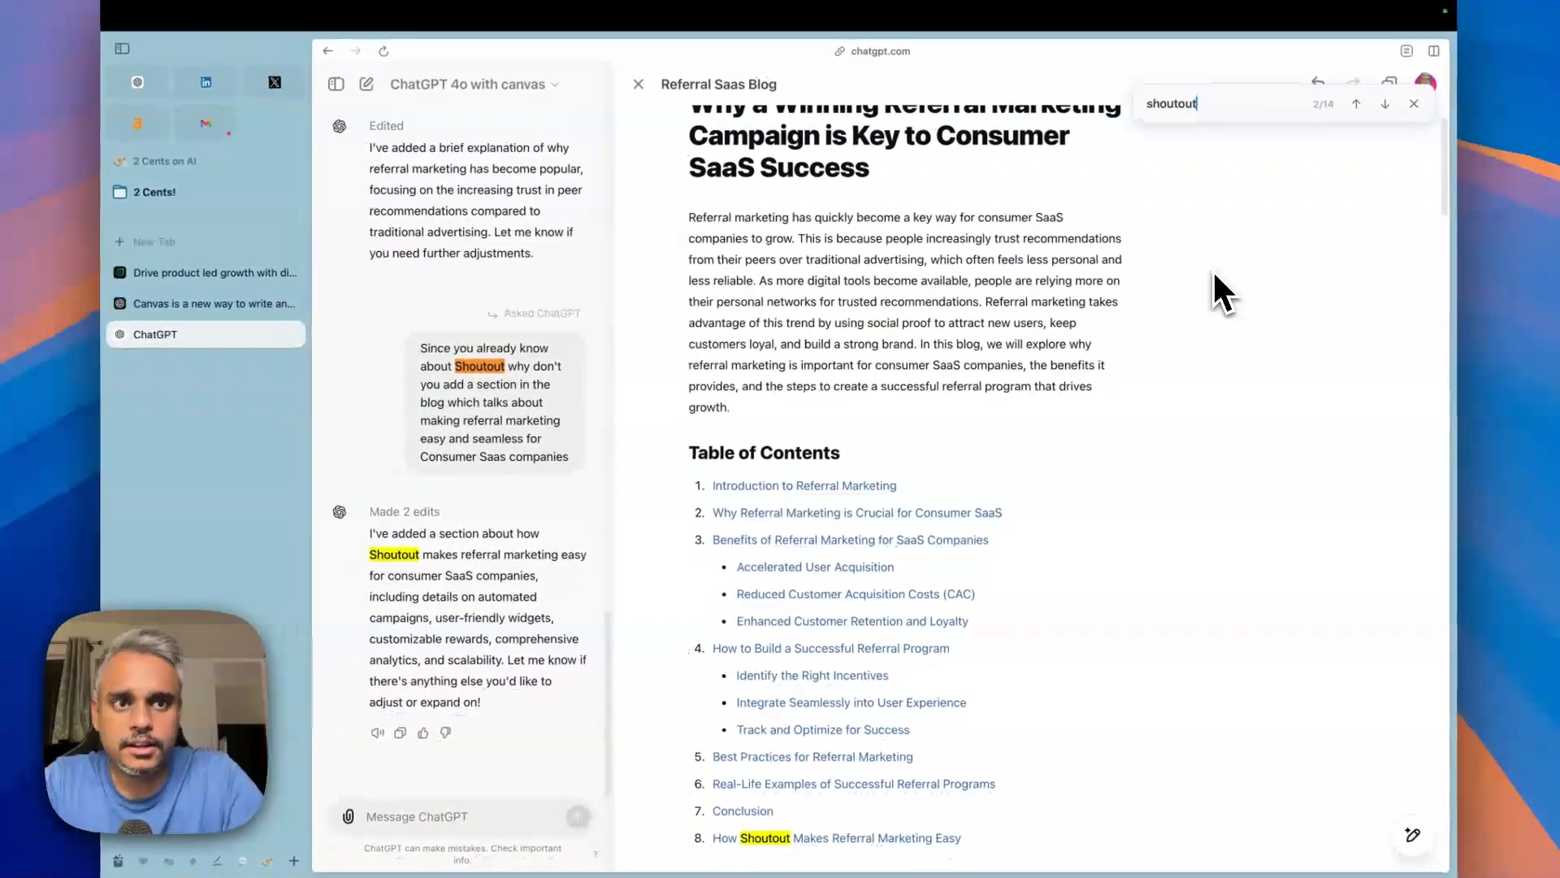
Step: Find "shoutout" on the page and read the added section "How Shoutout Makes Referral Marketing Easy"
scroll(1223, 325, down, 5)
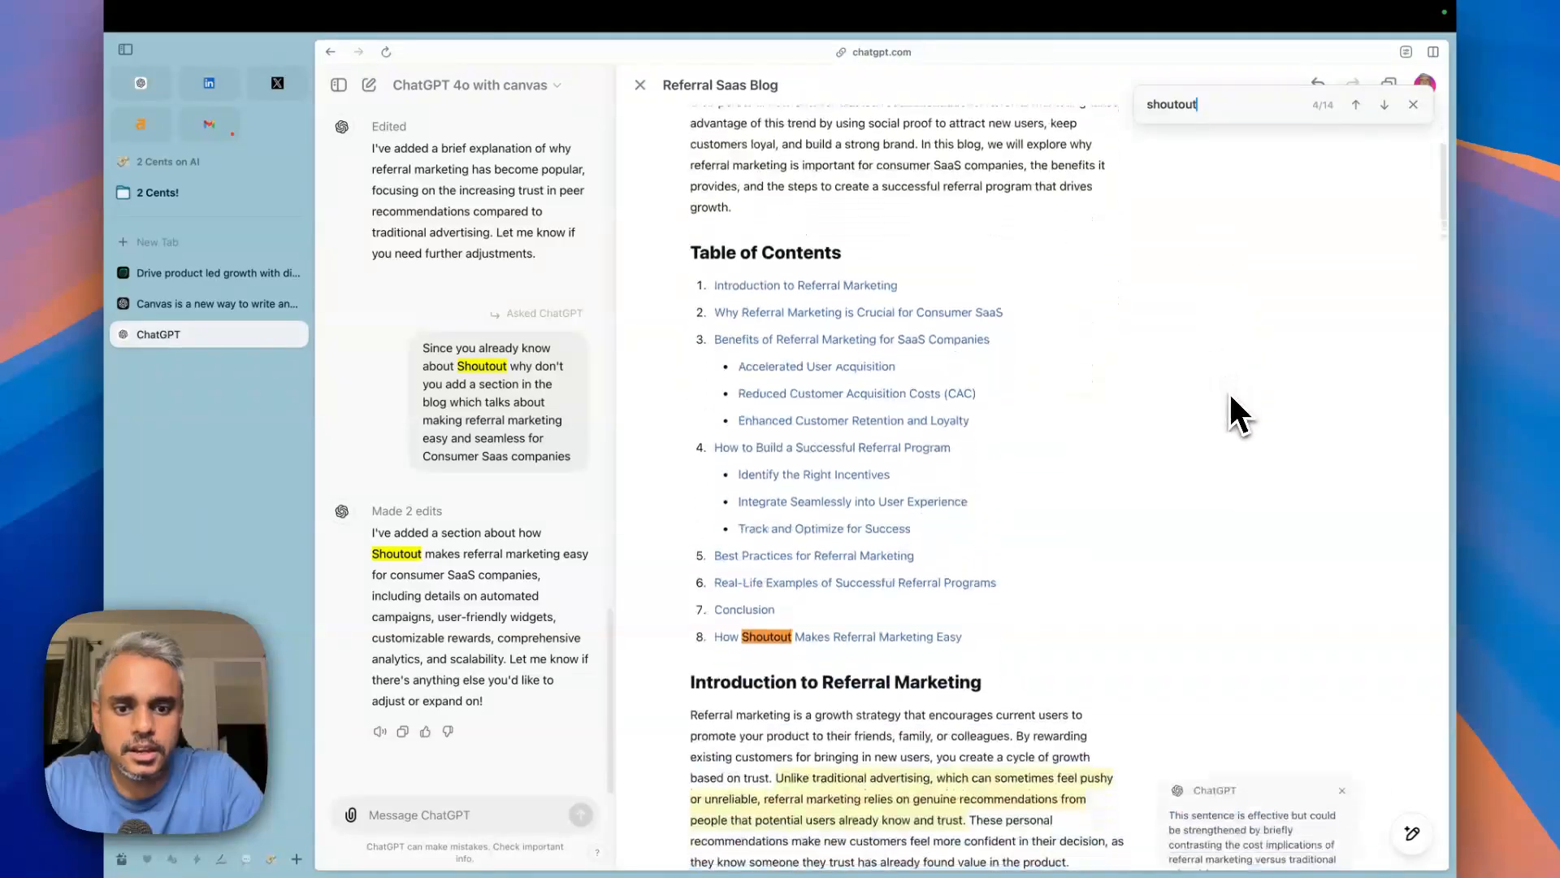
scroll(834, 560, down, 20)
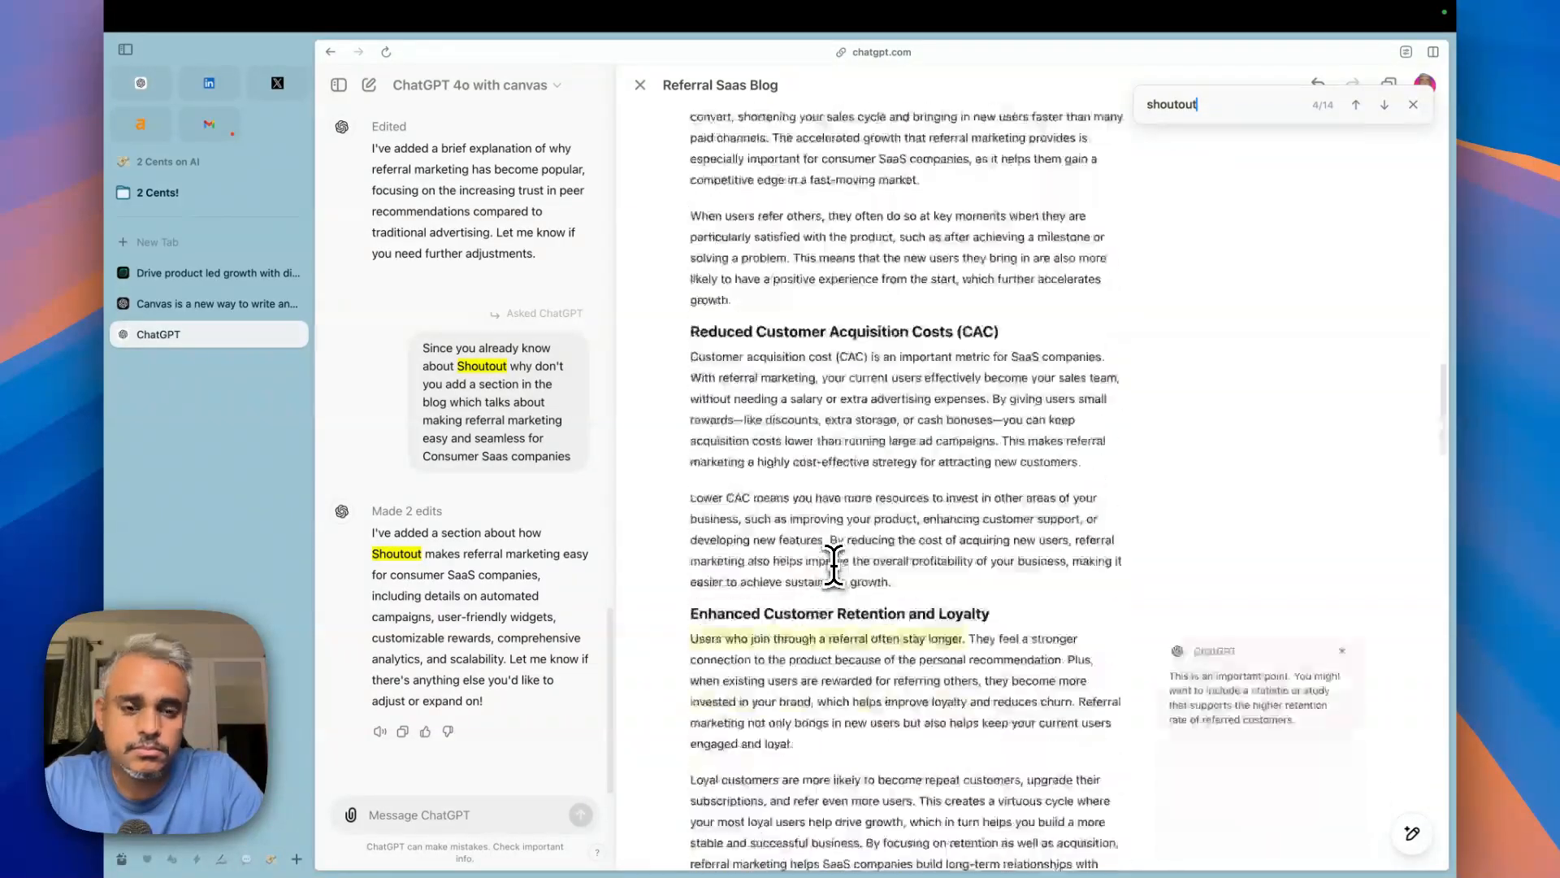
scroll(833, 560, down, 15)
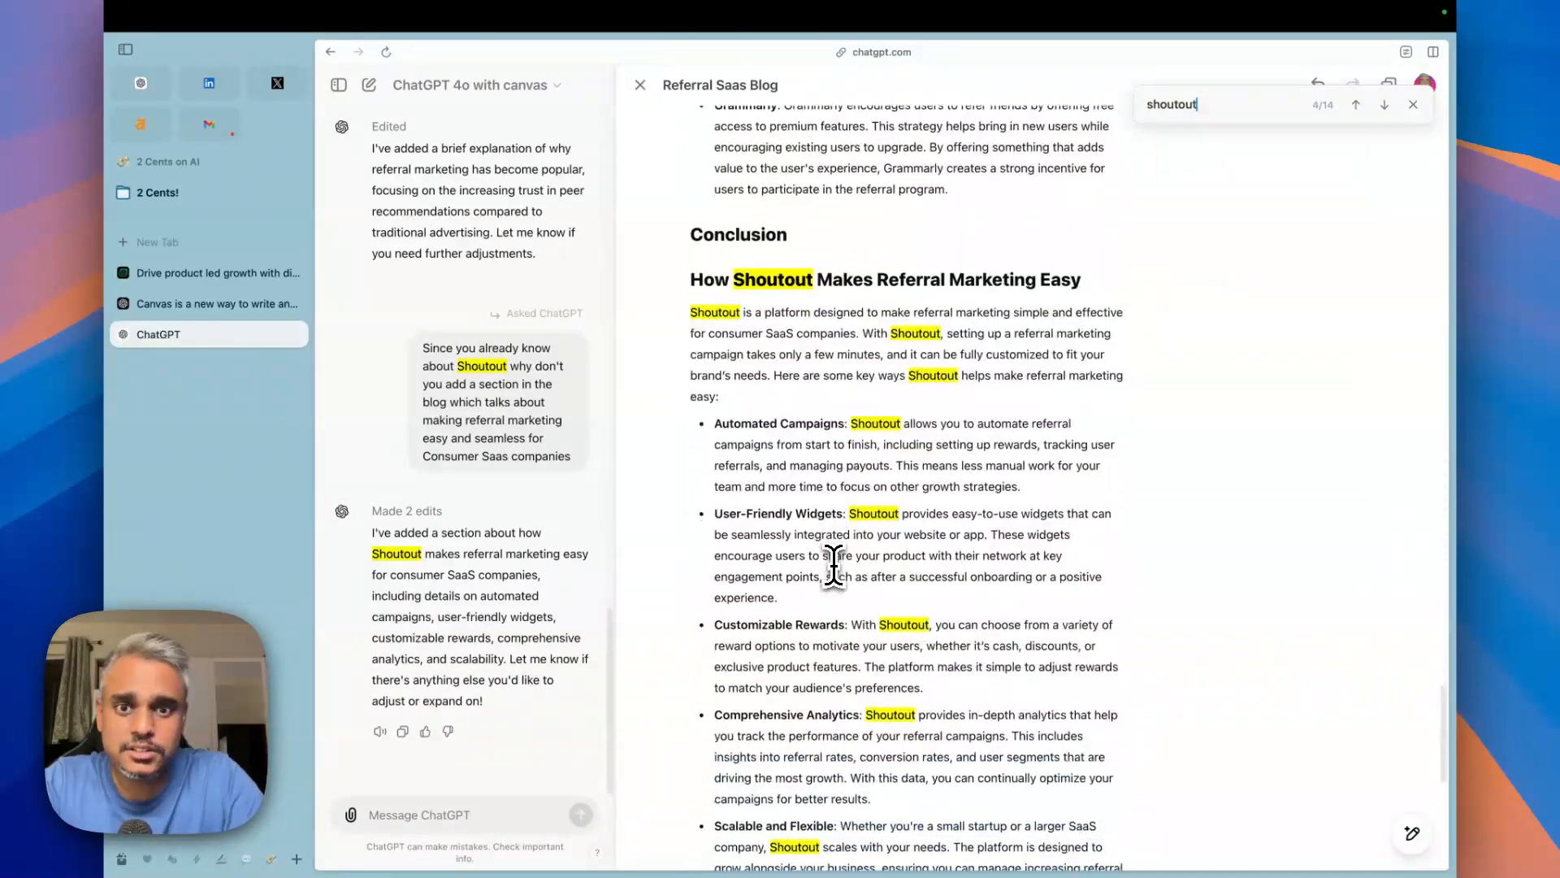
scroll(741, 279, down, 12)
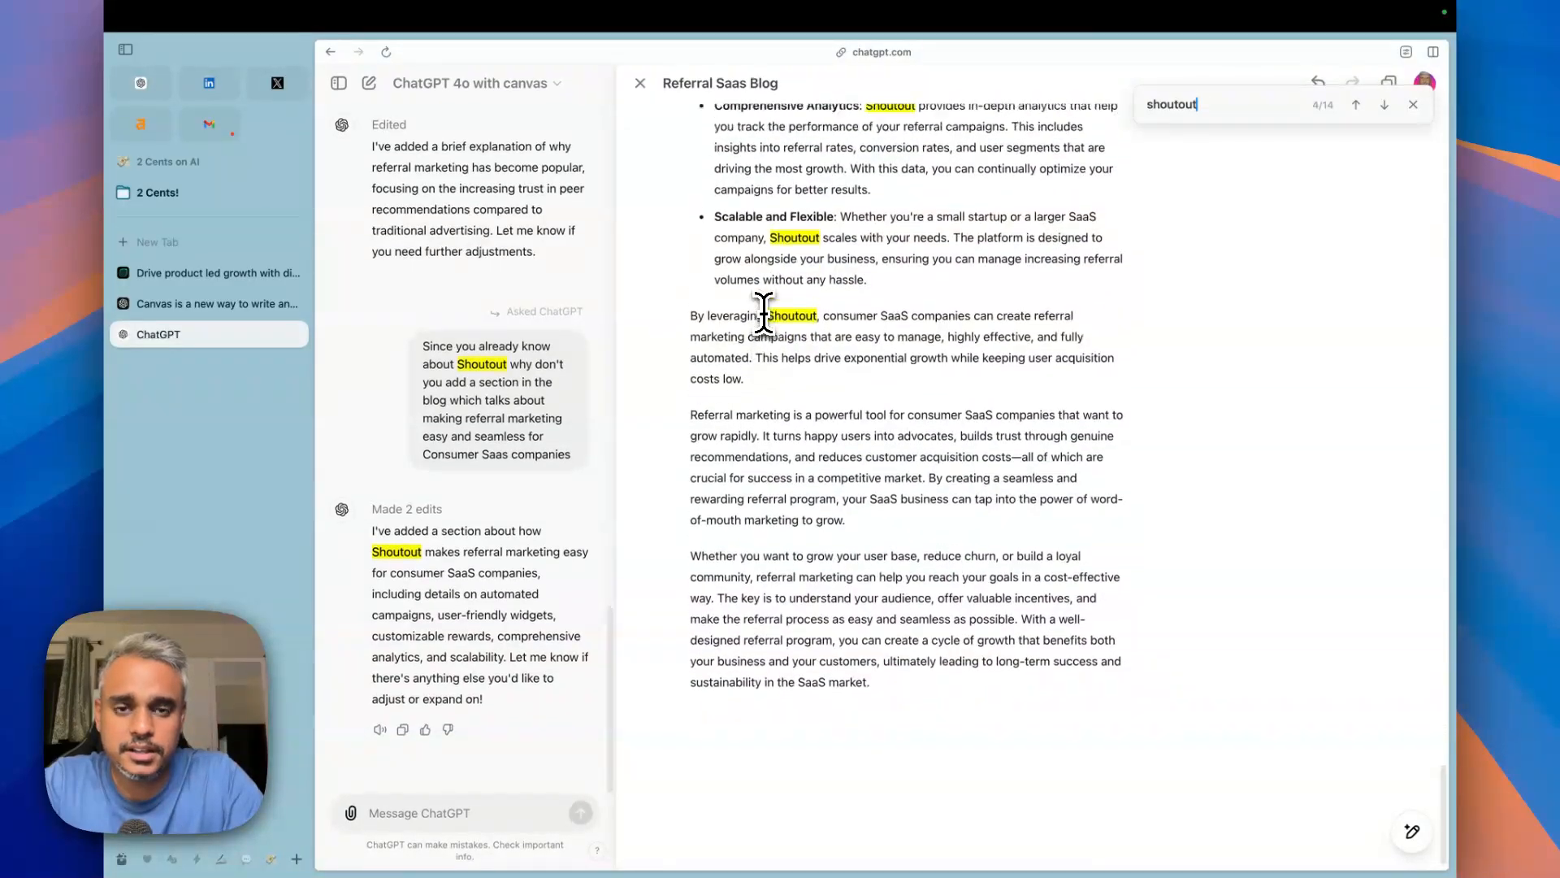
scroll(764, 313, up, 16)
scroll(763, 313, up, 1)
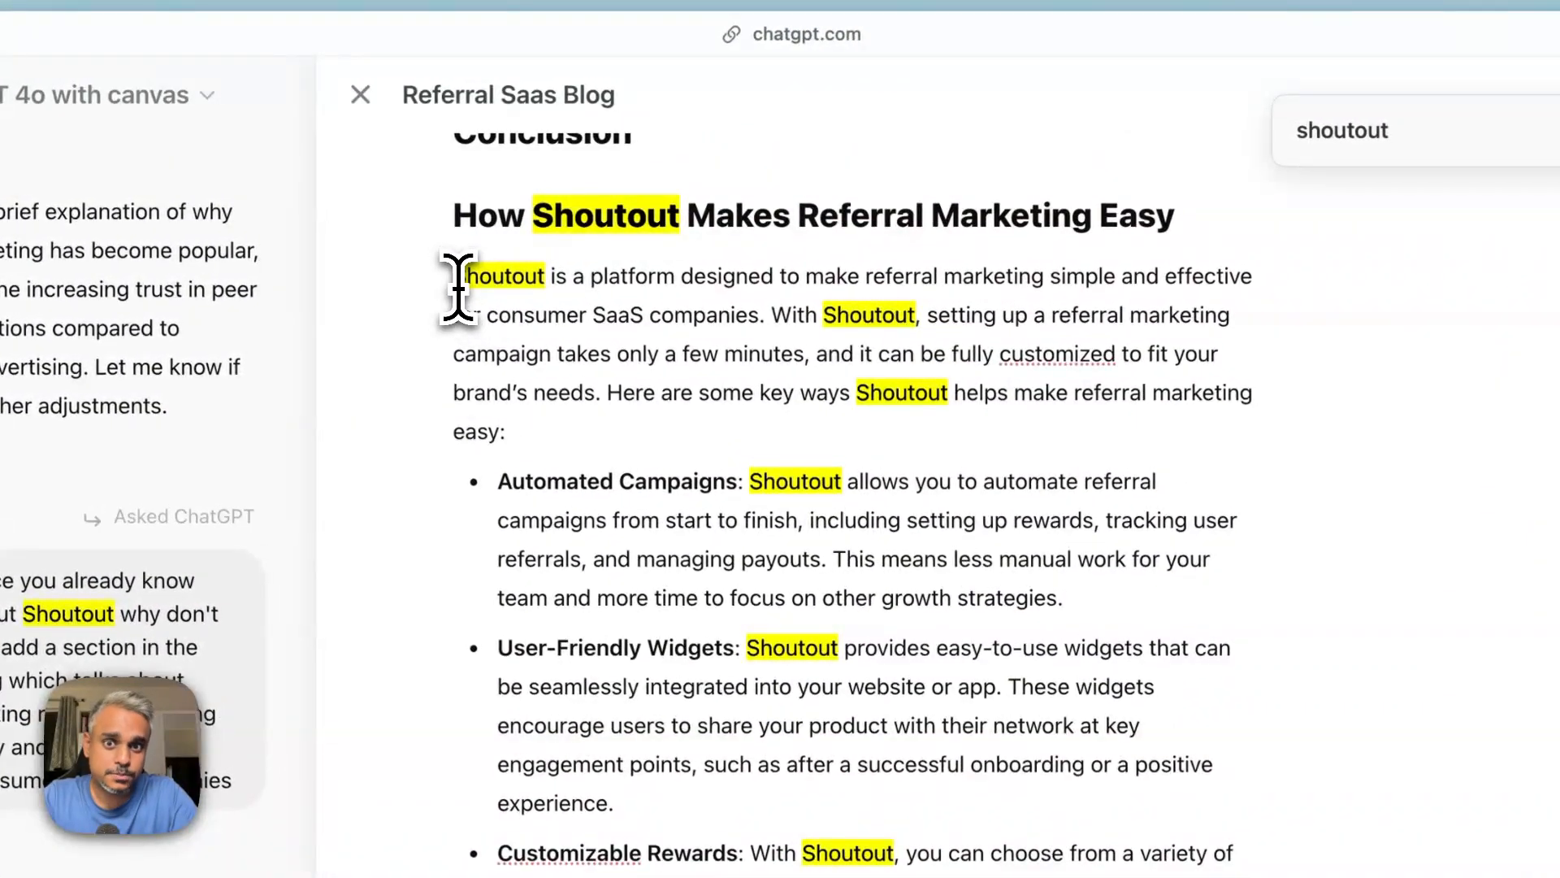
drag(453, 291, 748, 605)
scroll(749, 613, up, 10)
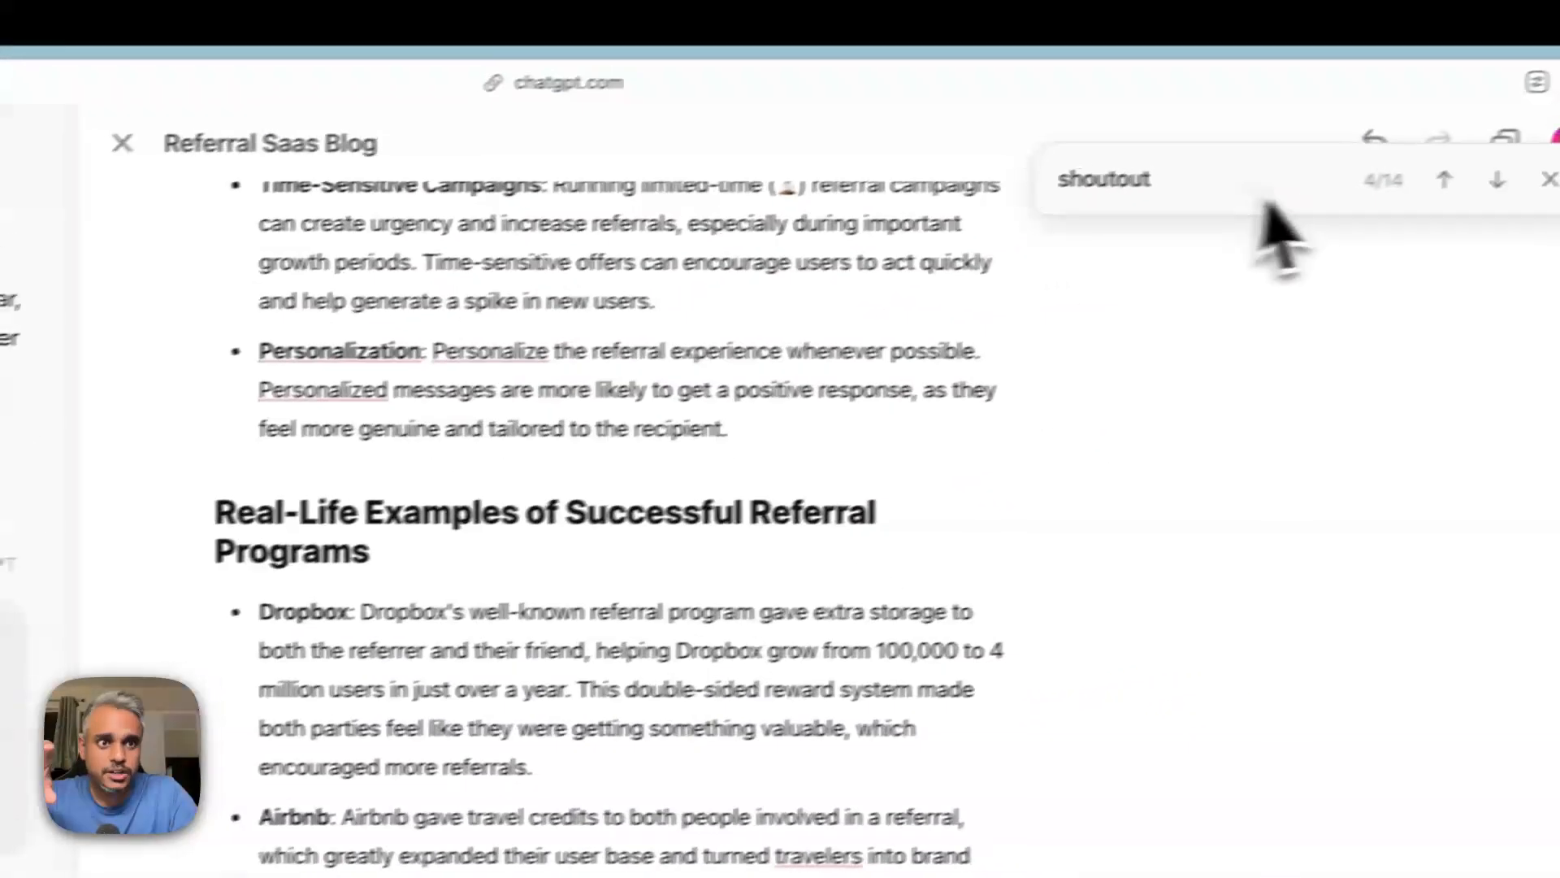
Step: Step through the successive matches for "shoutout" to check where the blog mentions it
click(1498, 180)
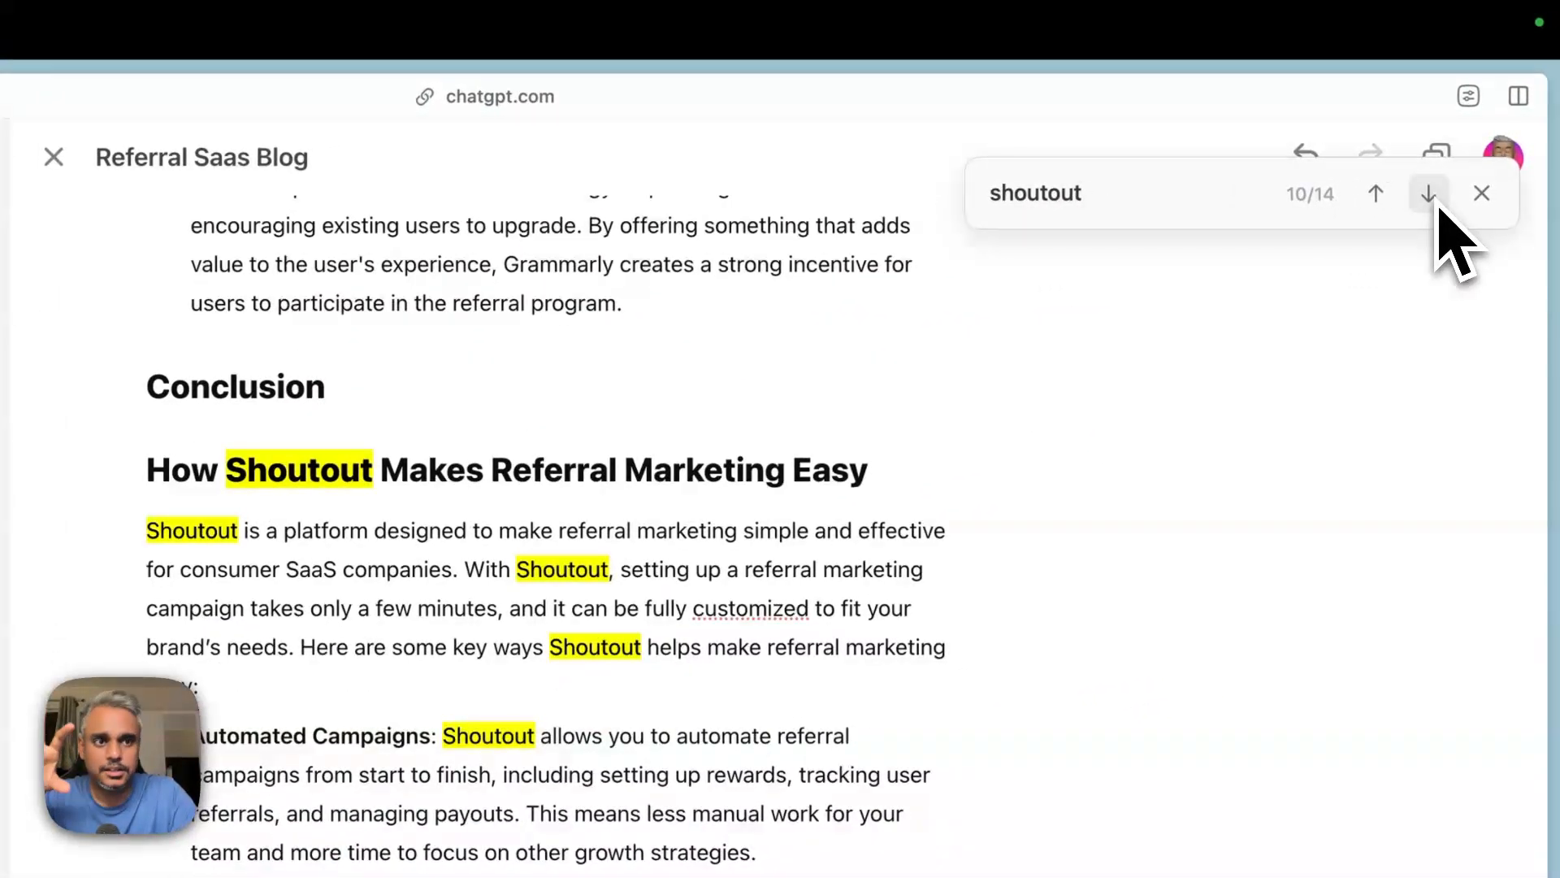
click(1435, 201)
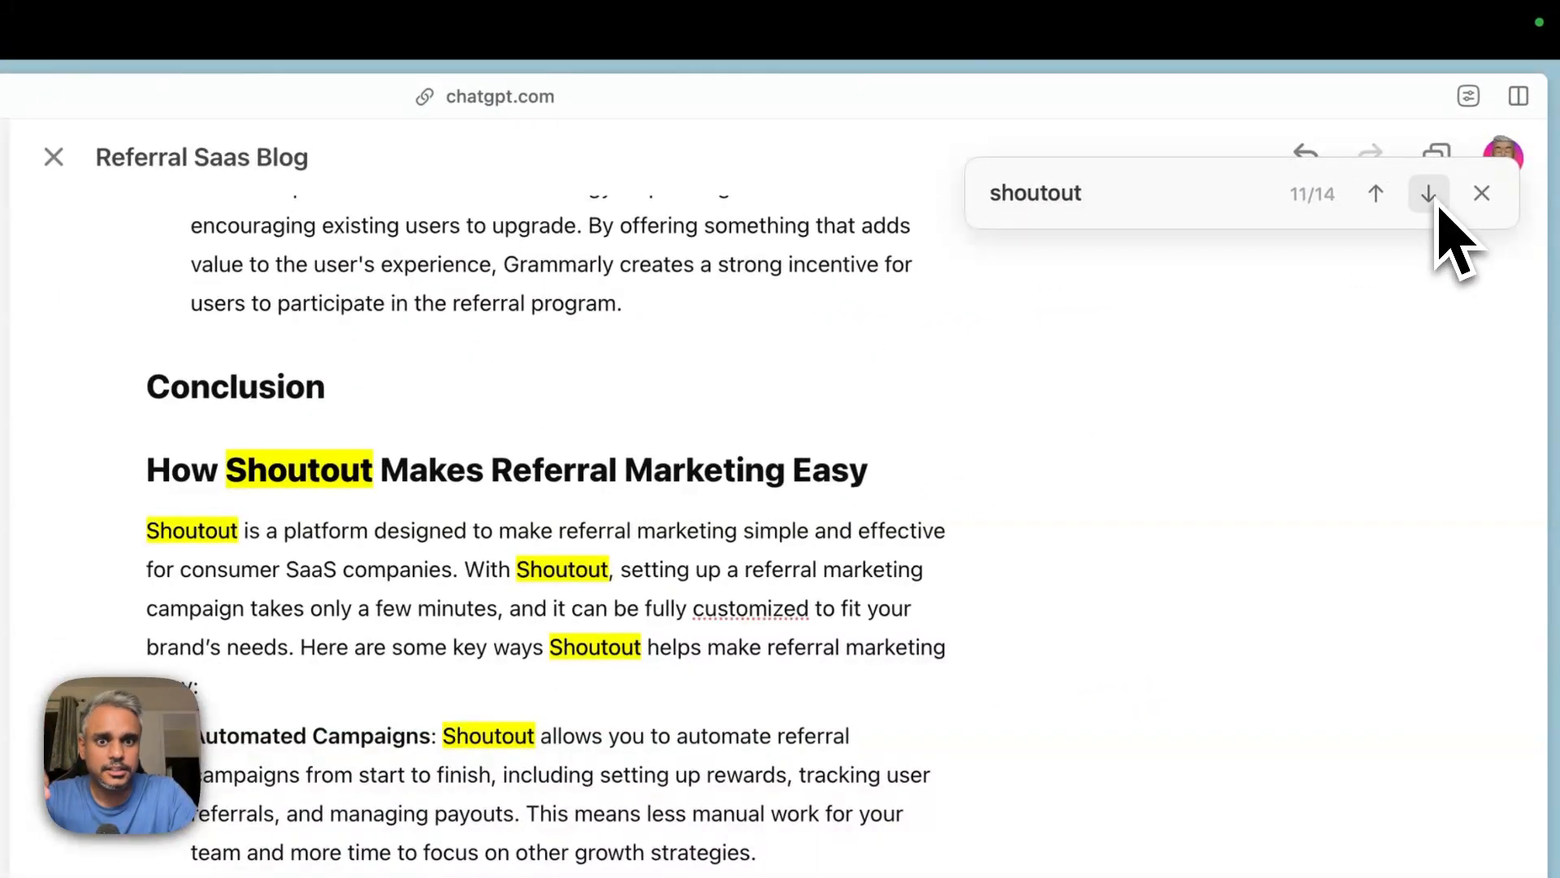
click(1436, 200)
click(1436, 201)
click(1435, 200)
click(1436, 200)
click(1436, 201)
click(1436, 201)
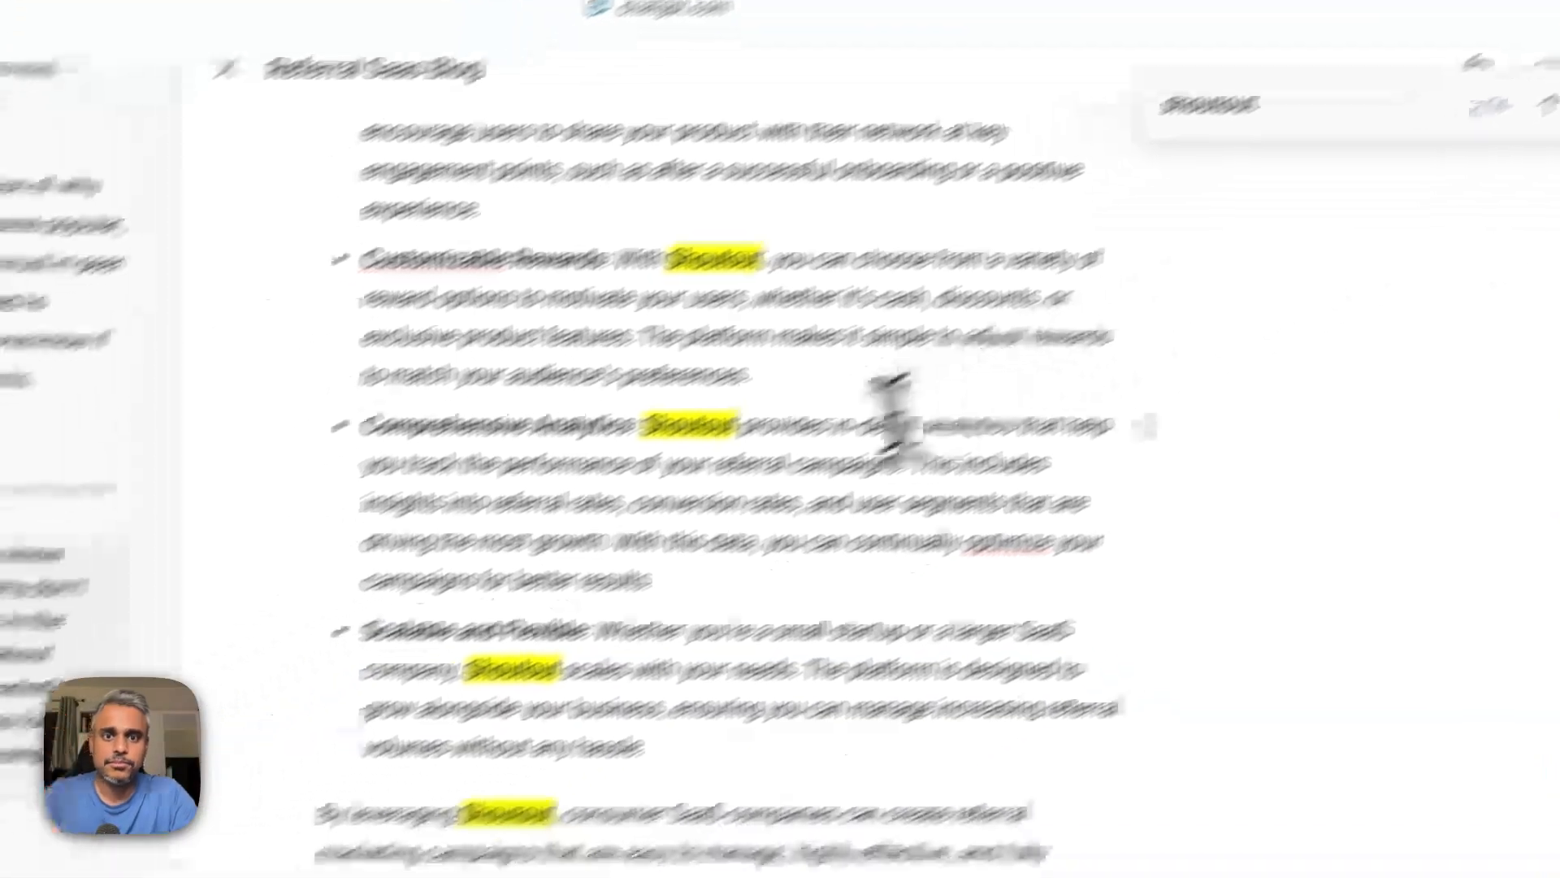
Step: Select the Shoutout section through the blog's last paragraph and ask ChatGPT to rewrite it into the blog's flow instead of at the end
scroll(731, 508, up, 6)
drag(552, 179, 996, 599)
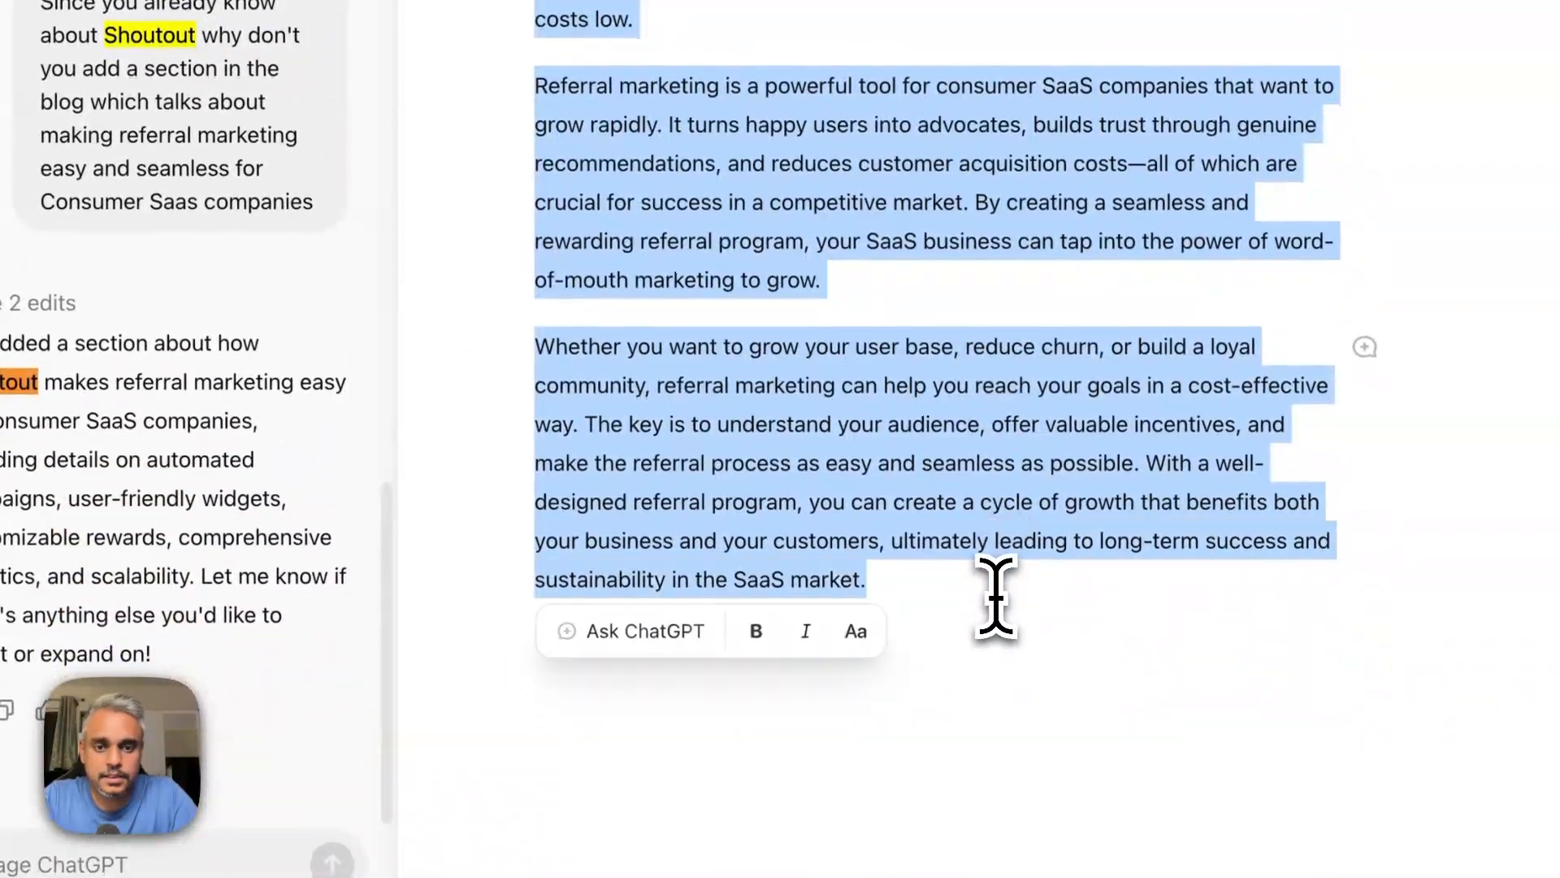
click(645, 640)
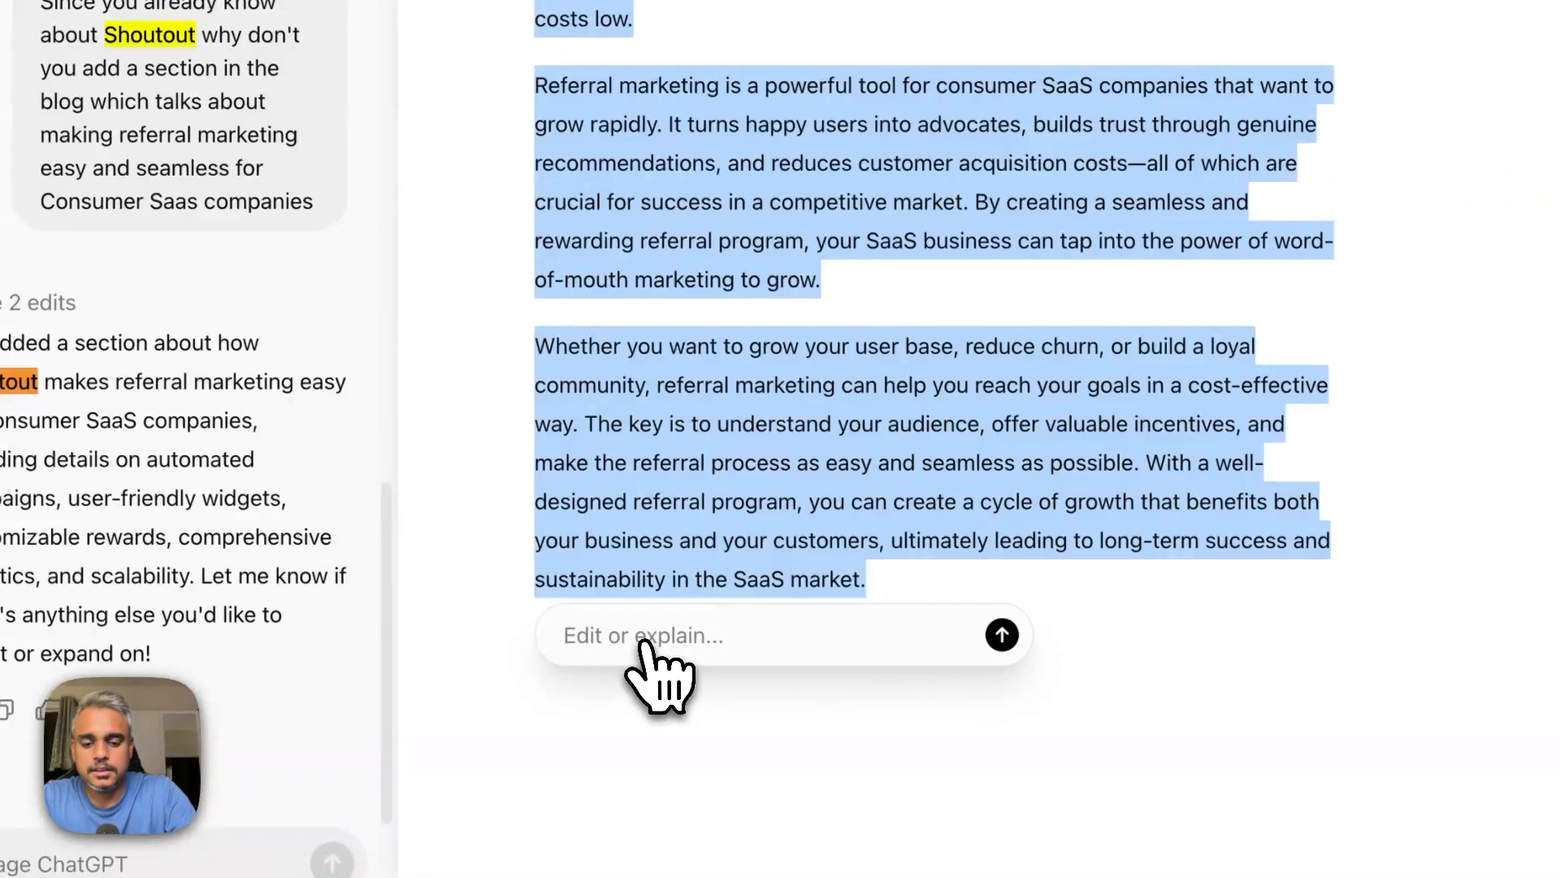
text(This section of the bl)
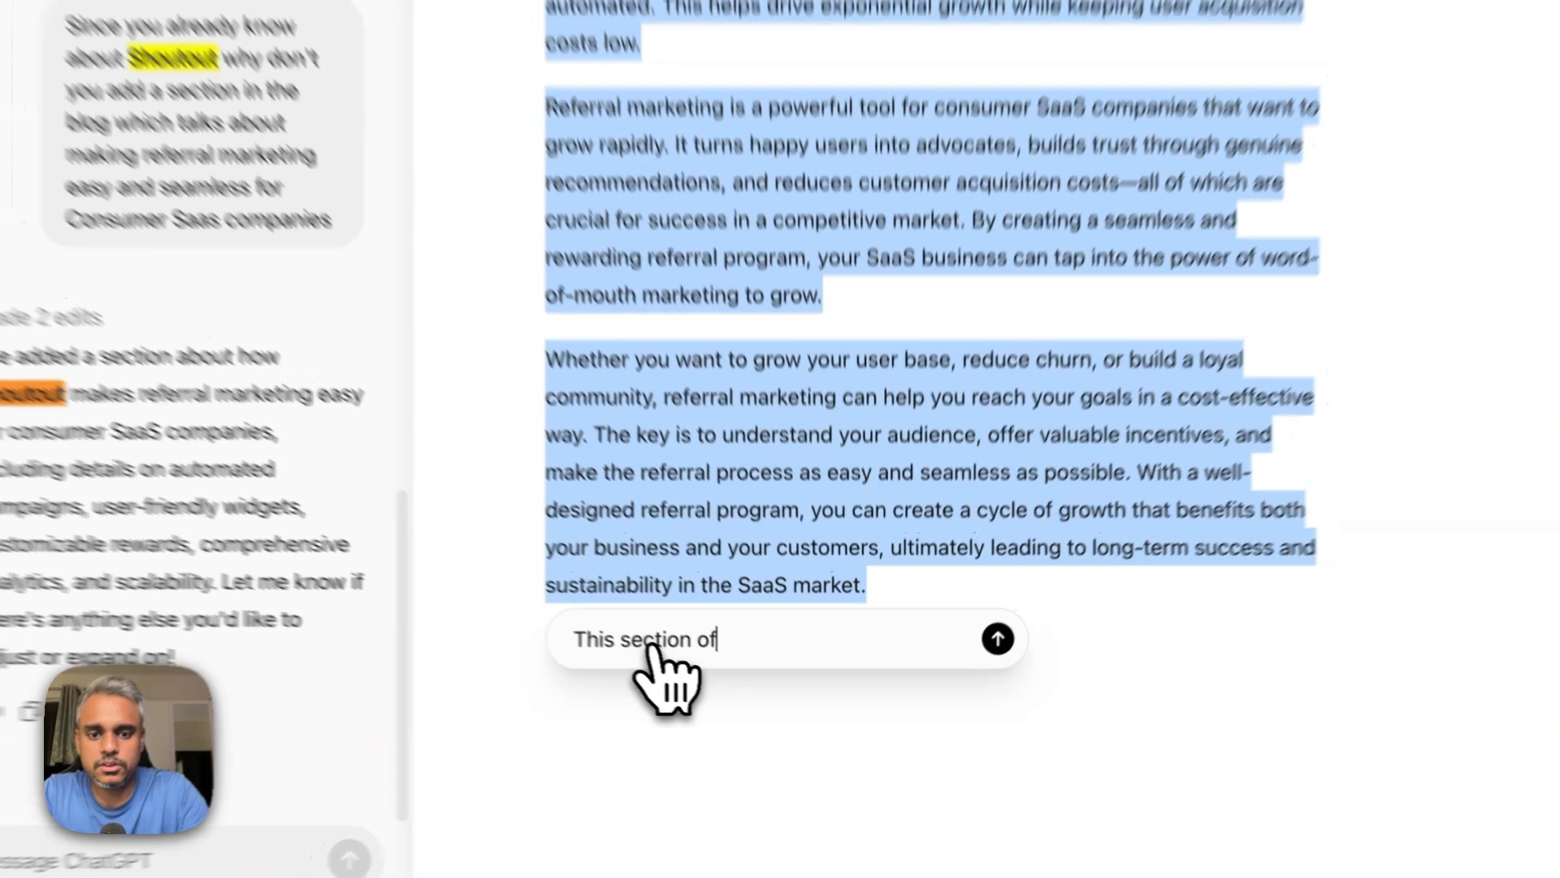
text(og )
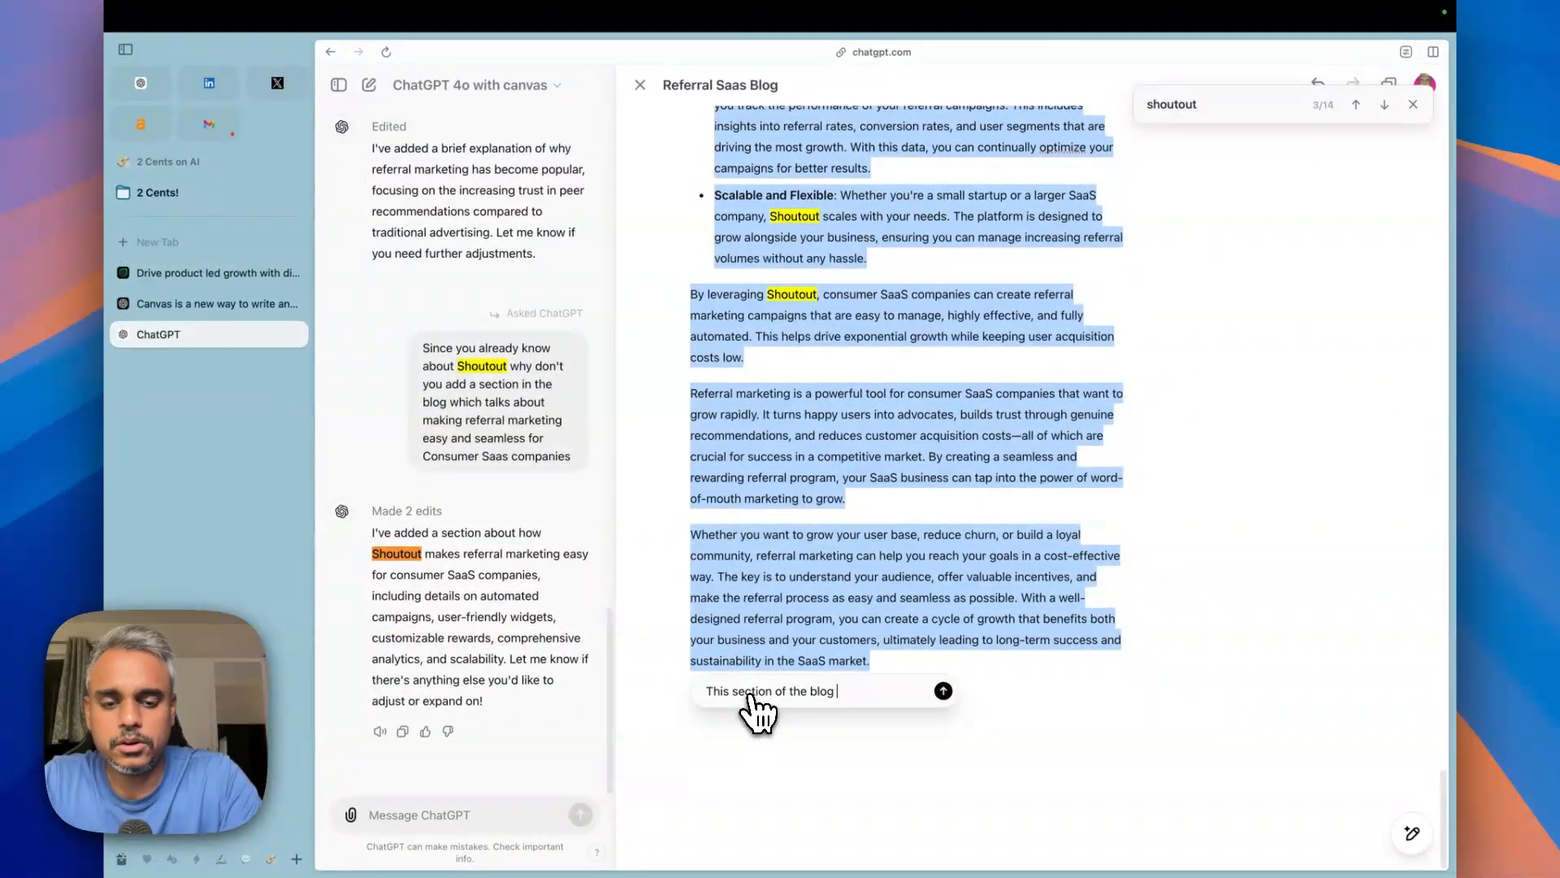
text(shouldn't be at )
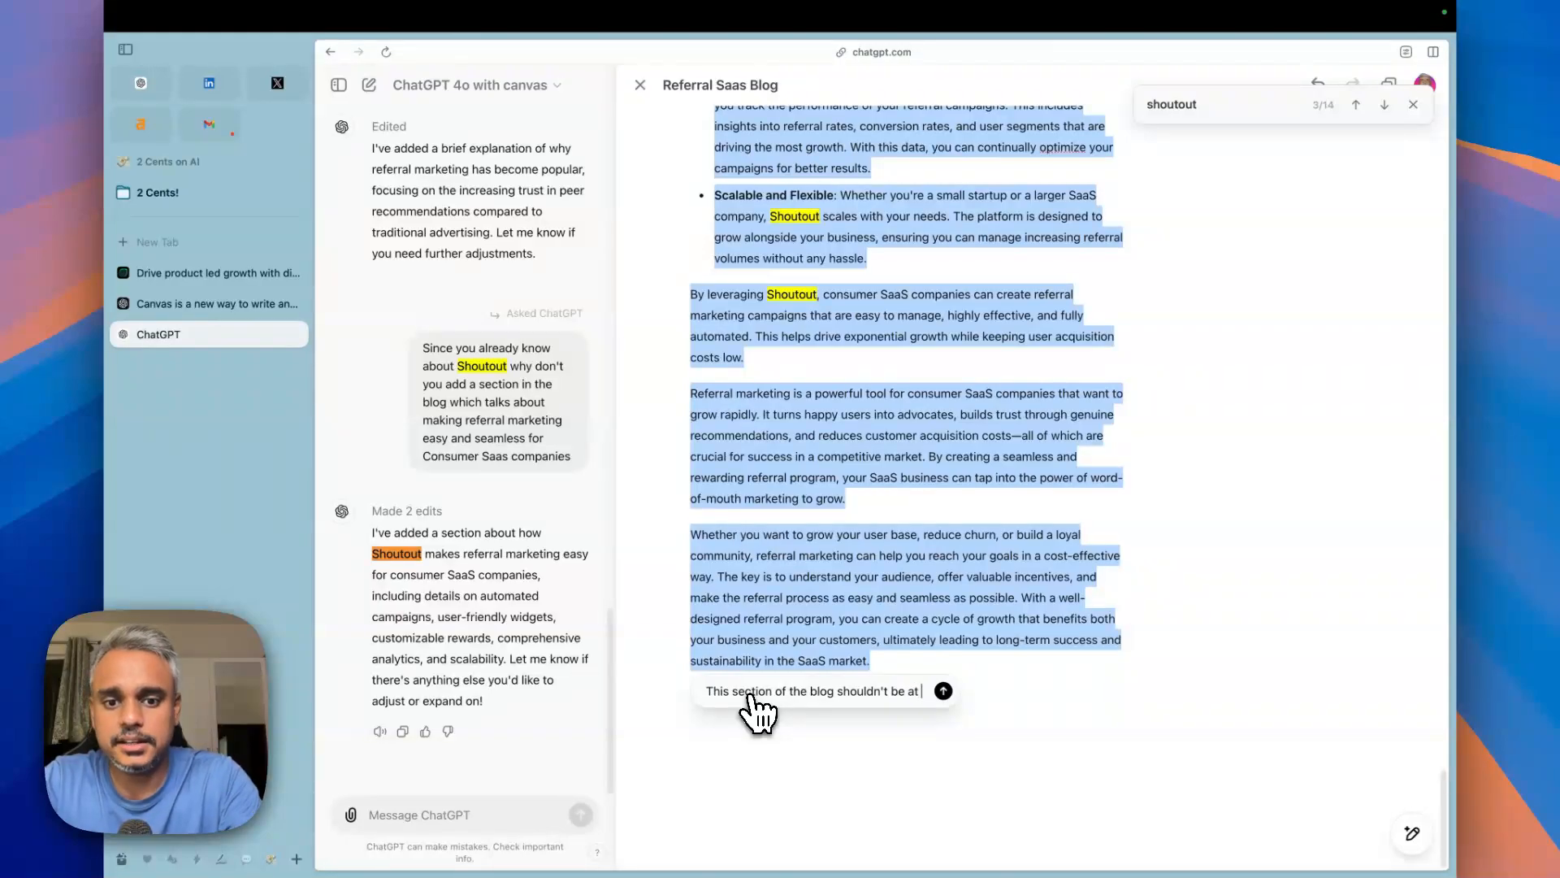
text(the end. It should be somewhere in)
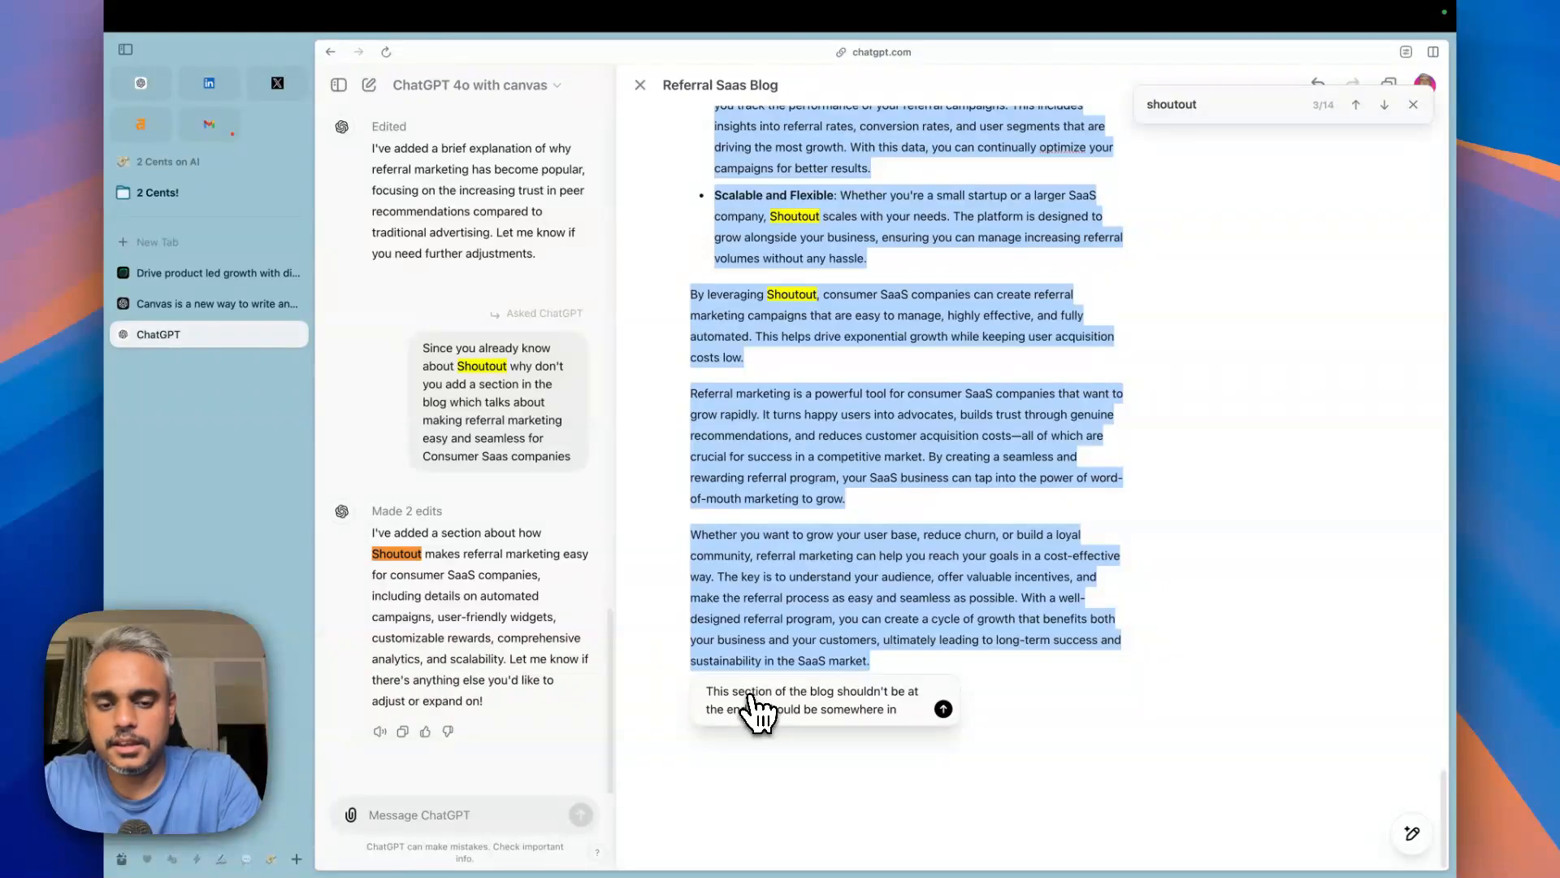
text(e continuation of the flow of the blo)
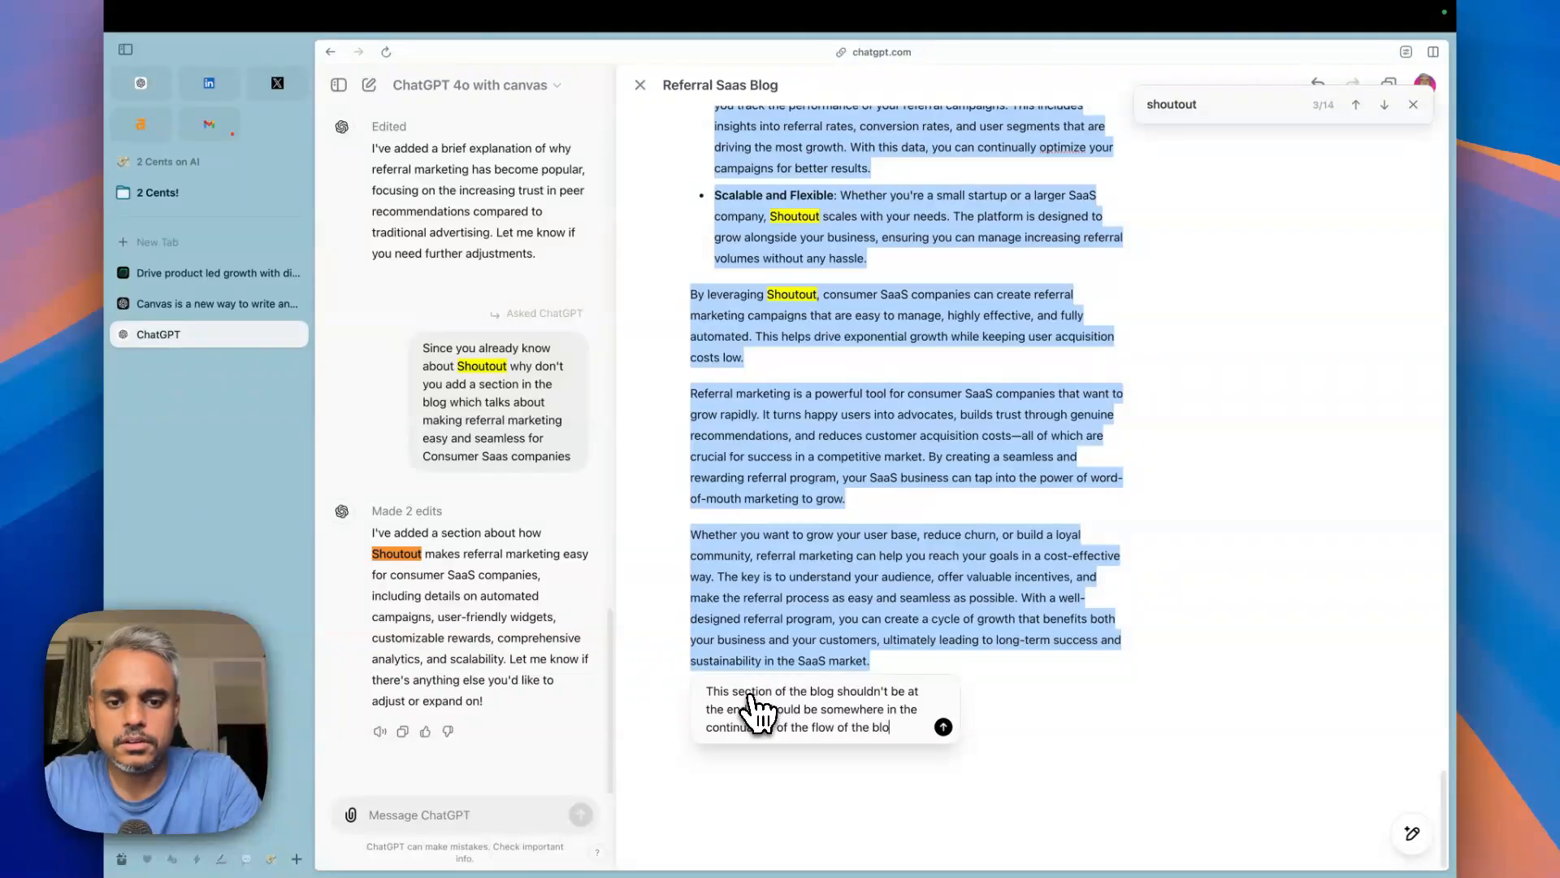
text(you rewrite and make the change)
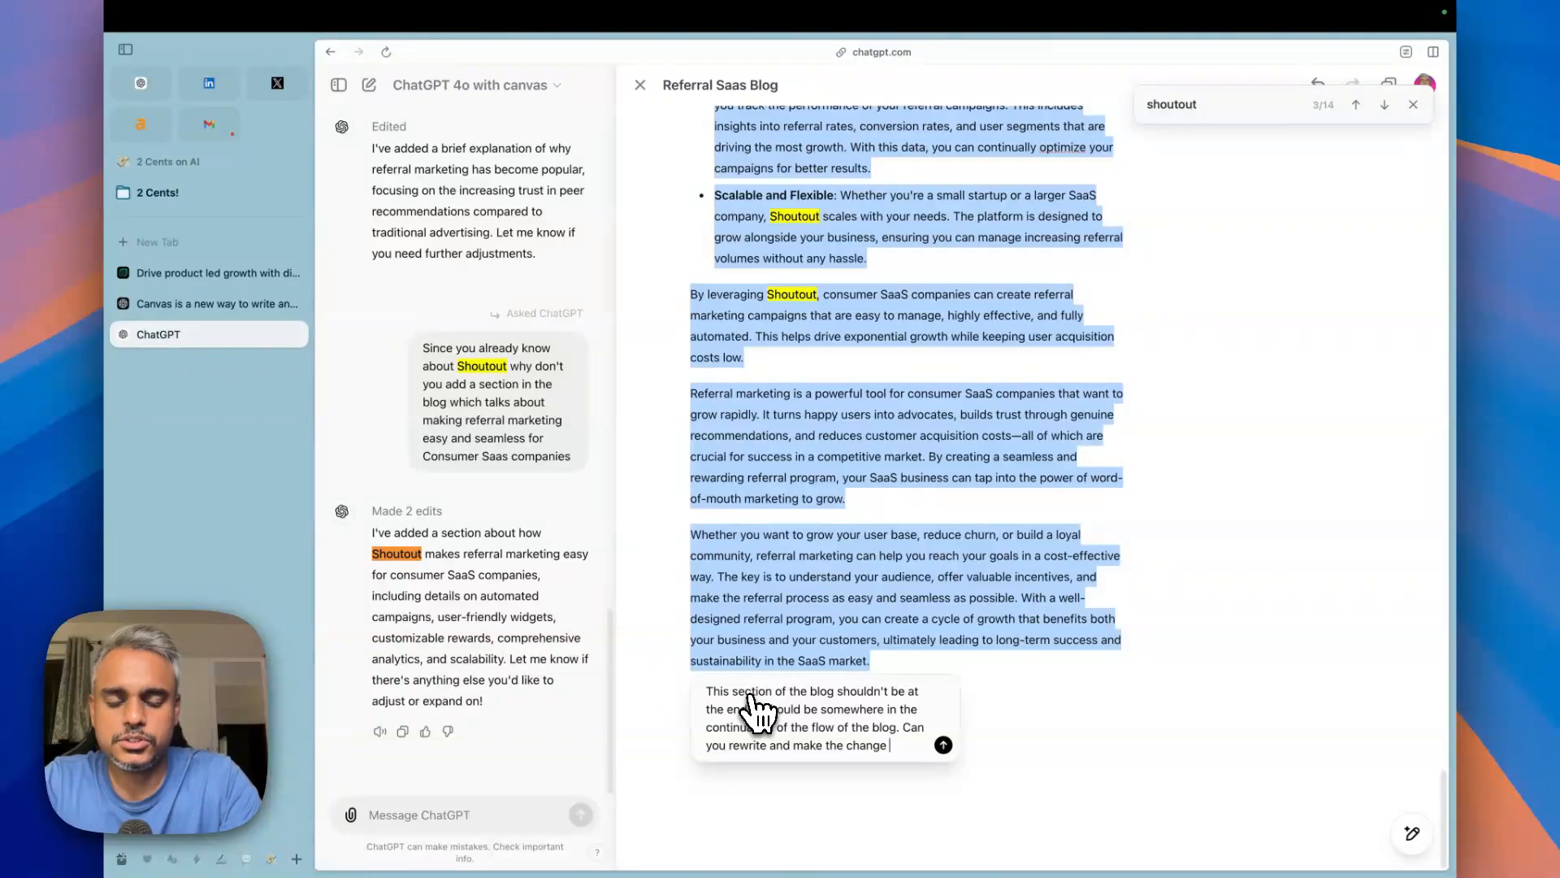
key(Return)
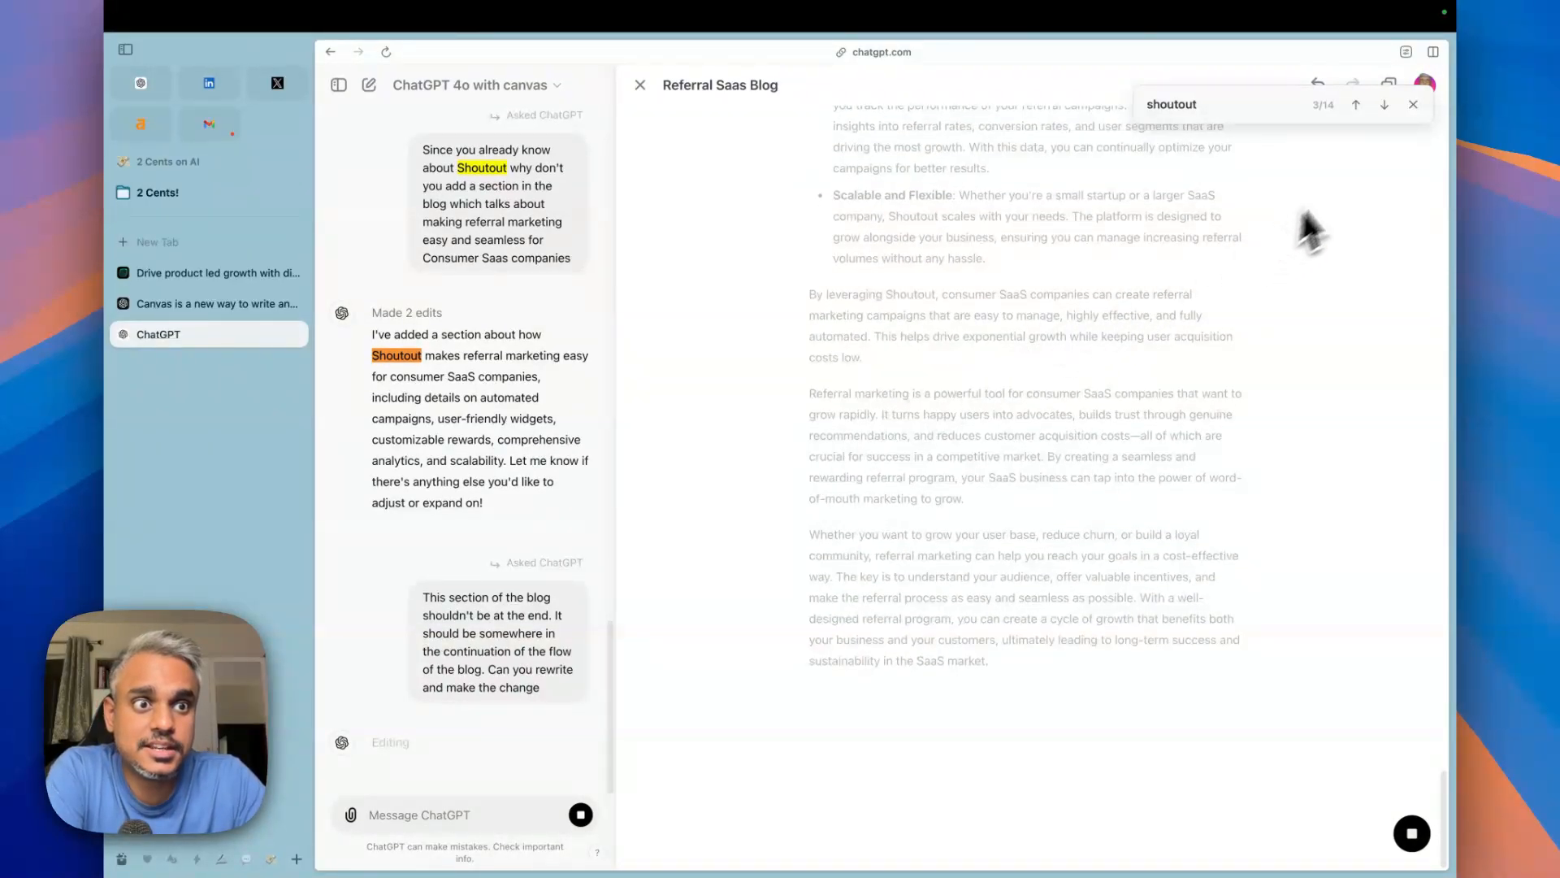
click(1413, 104)
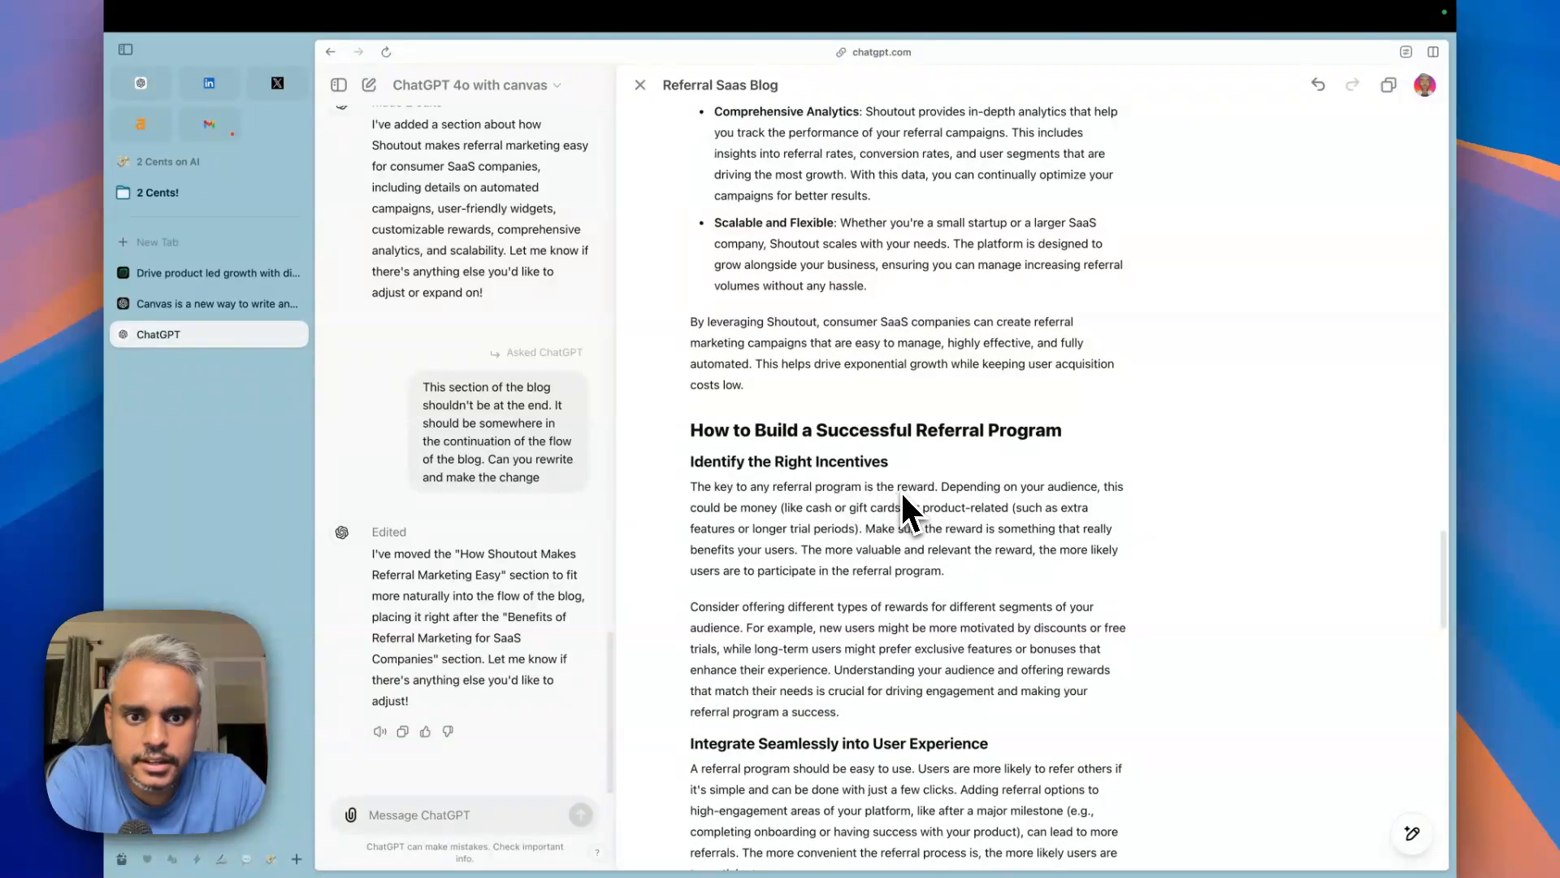
Step: Review where "How Shoutout Makes Referral Marketing Easy" sits among the neighbouring sections and in the table of contents
scroll(902, 490, up, 7)
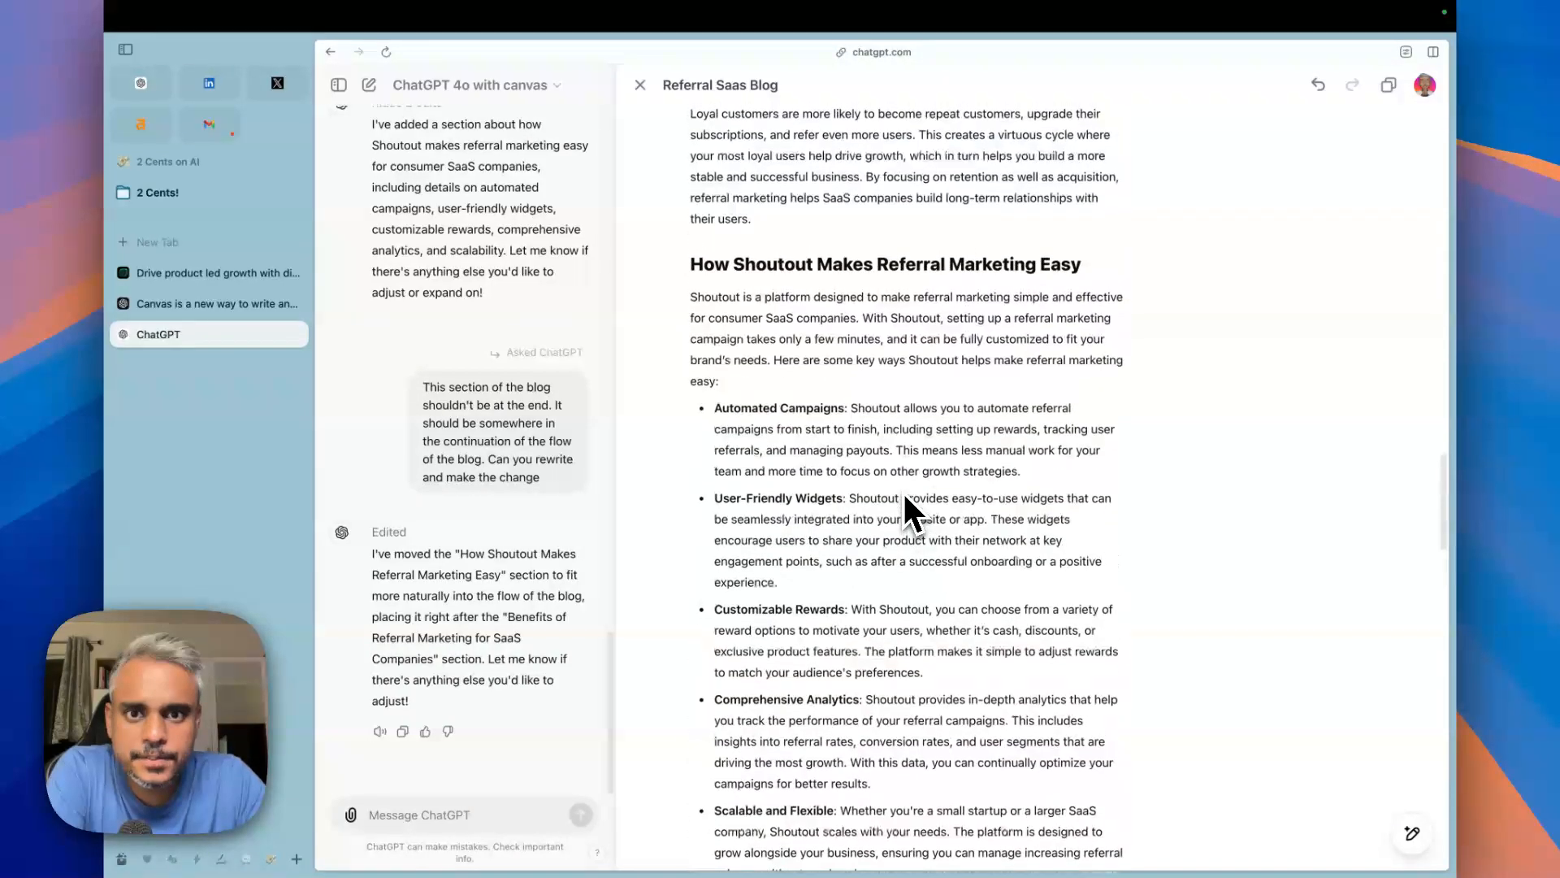
scroll(902, 490, up, 5)
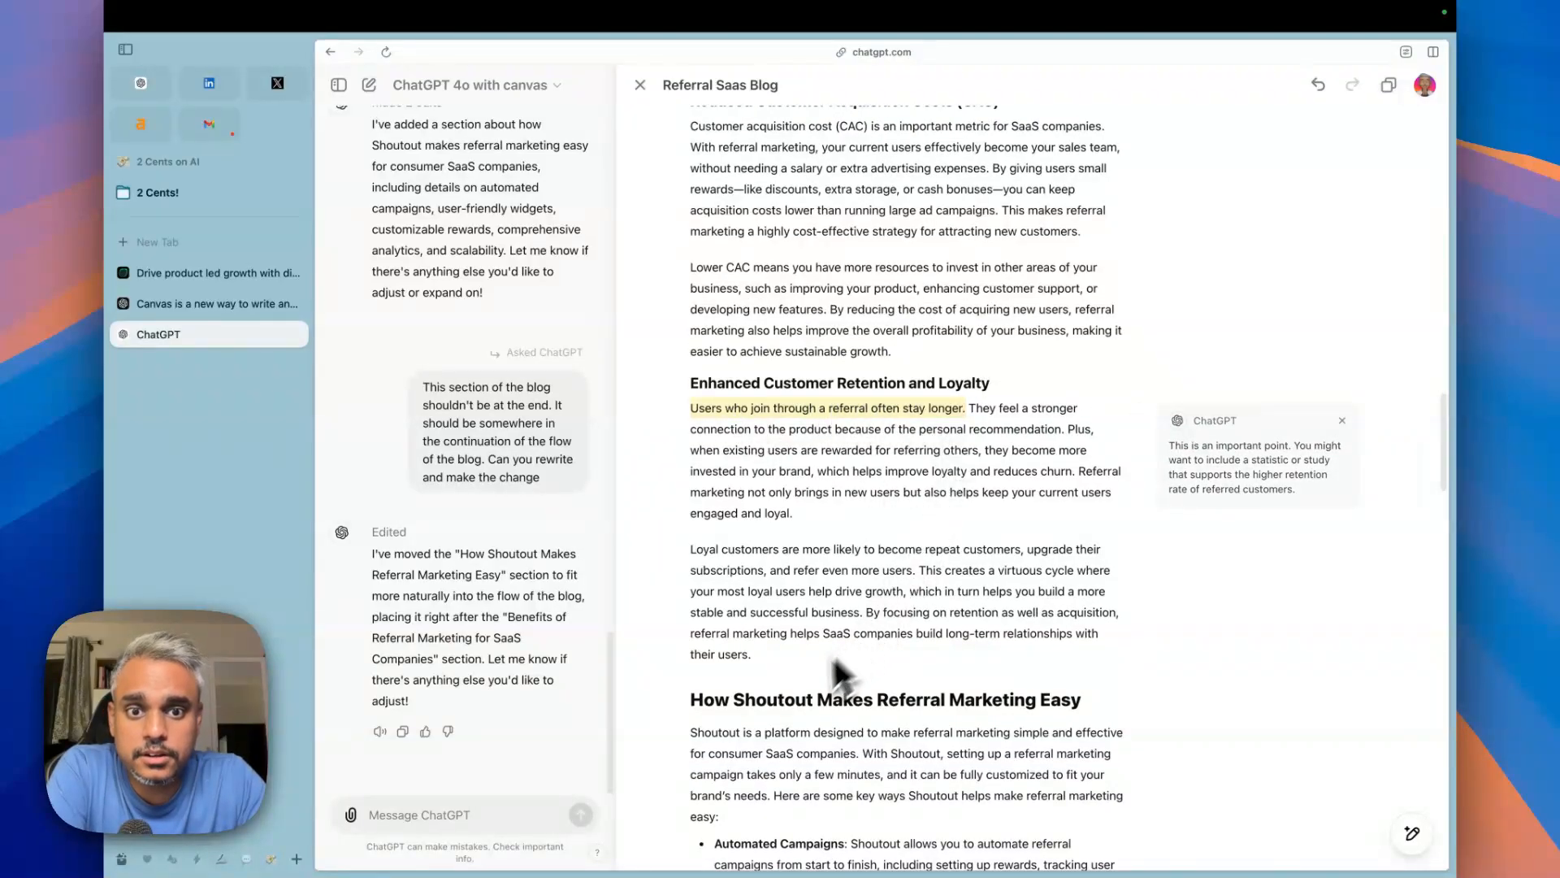
scroll(844, 715, down, 1)
scroll(846, 719, down, 6)
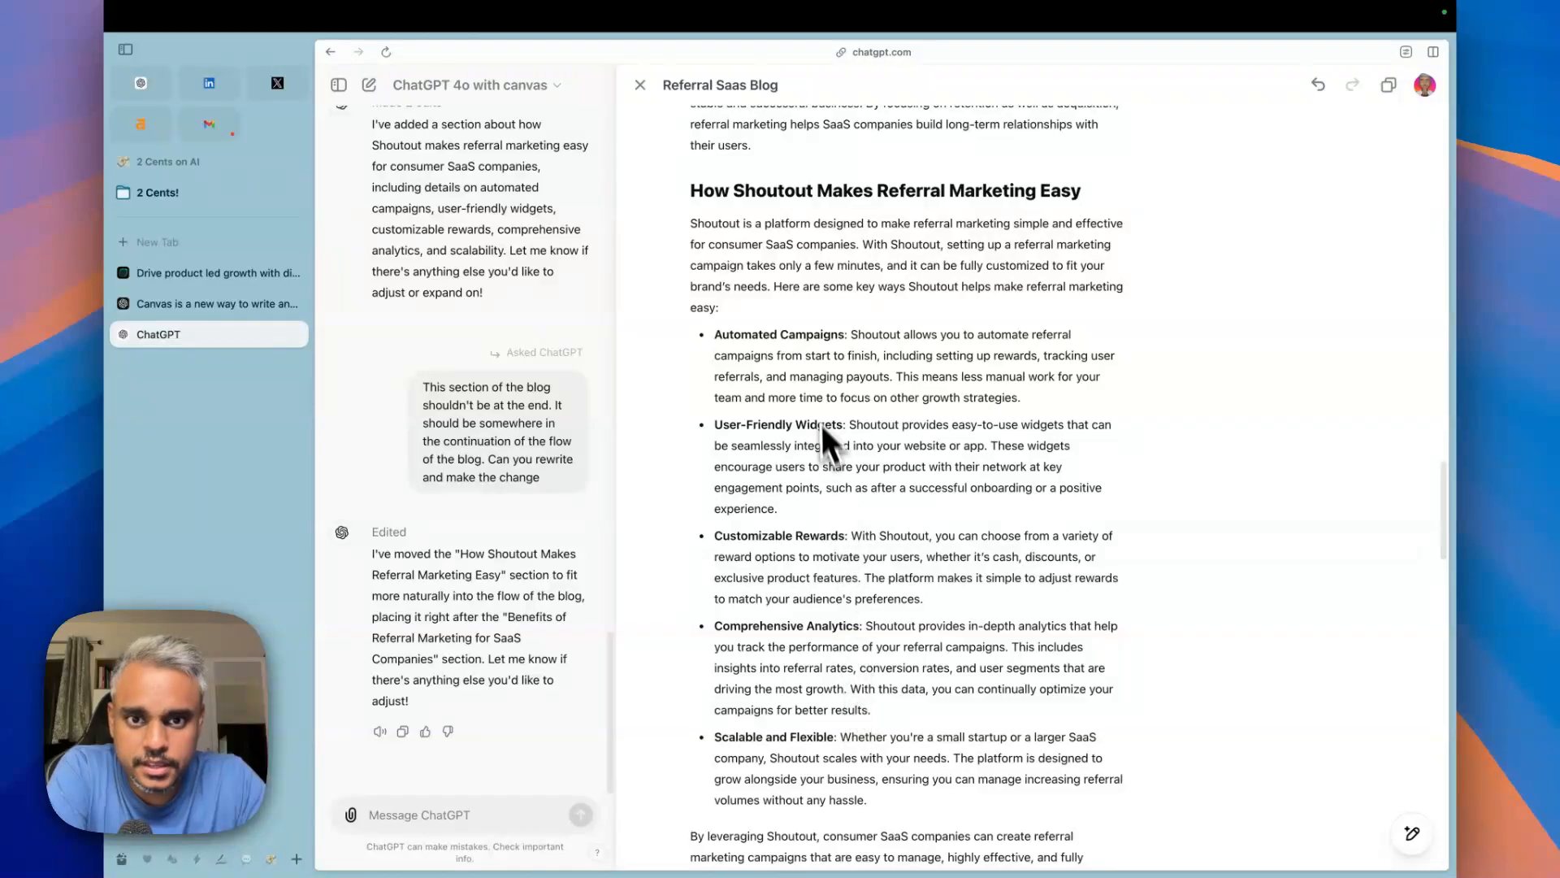
scroll(817, 394, down, 4)
scroll(822, 403, up, 12)
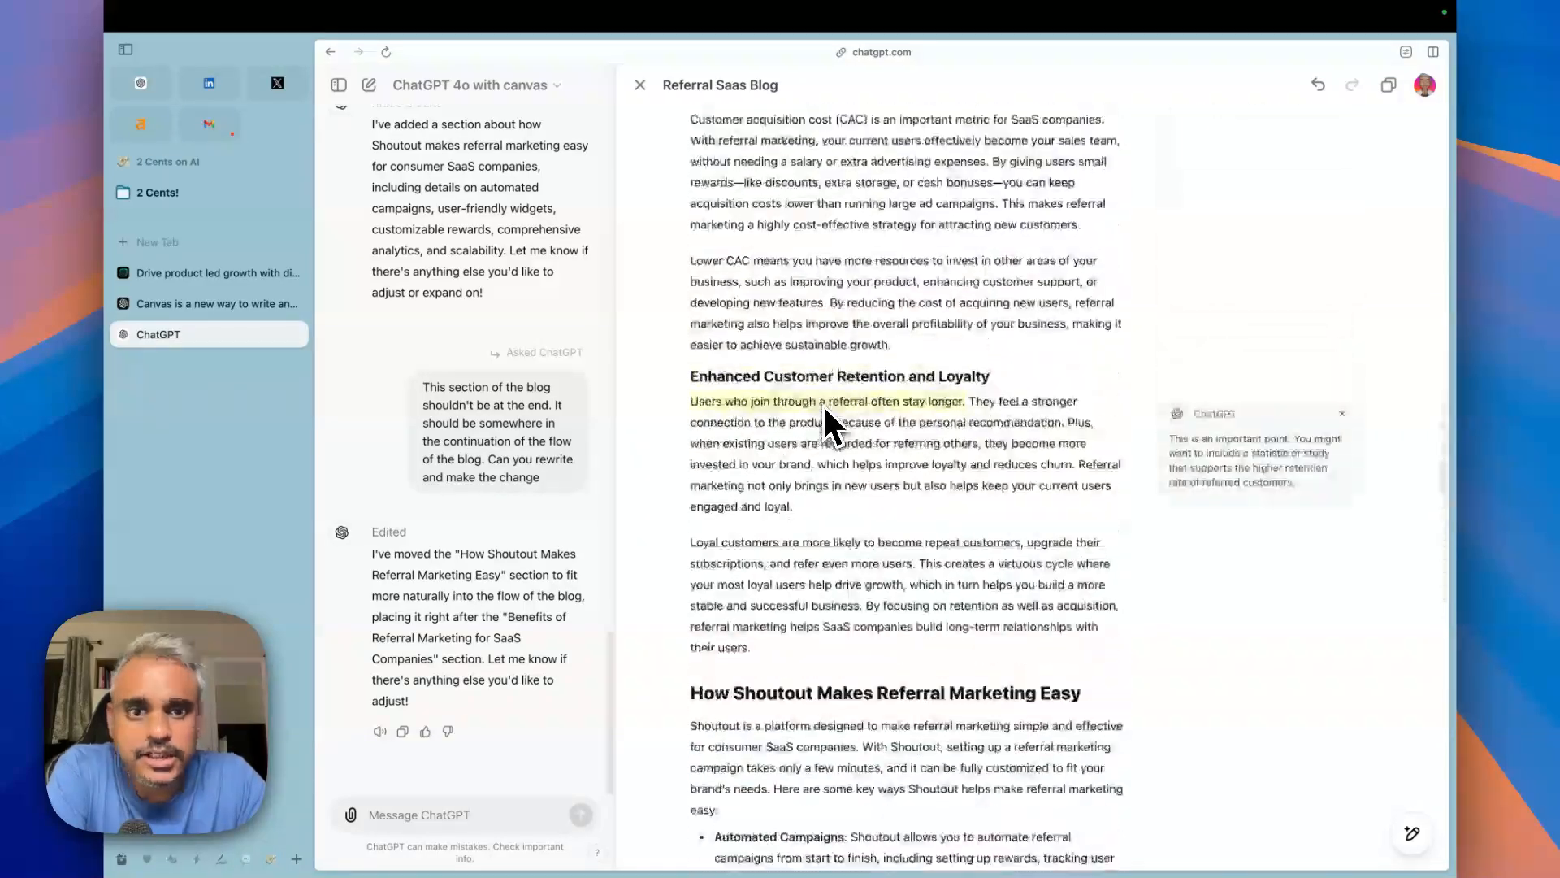
scroll(822, 403, up, 3)
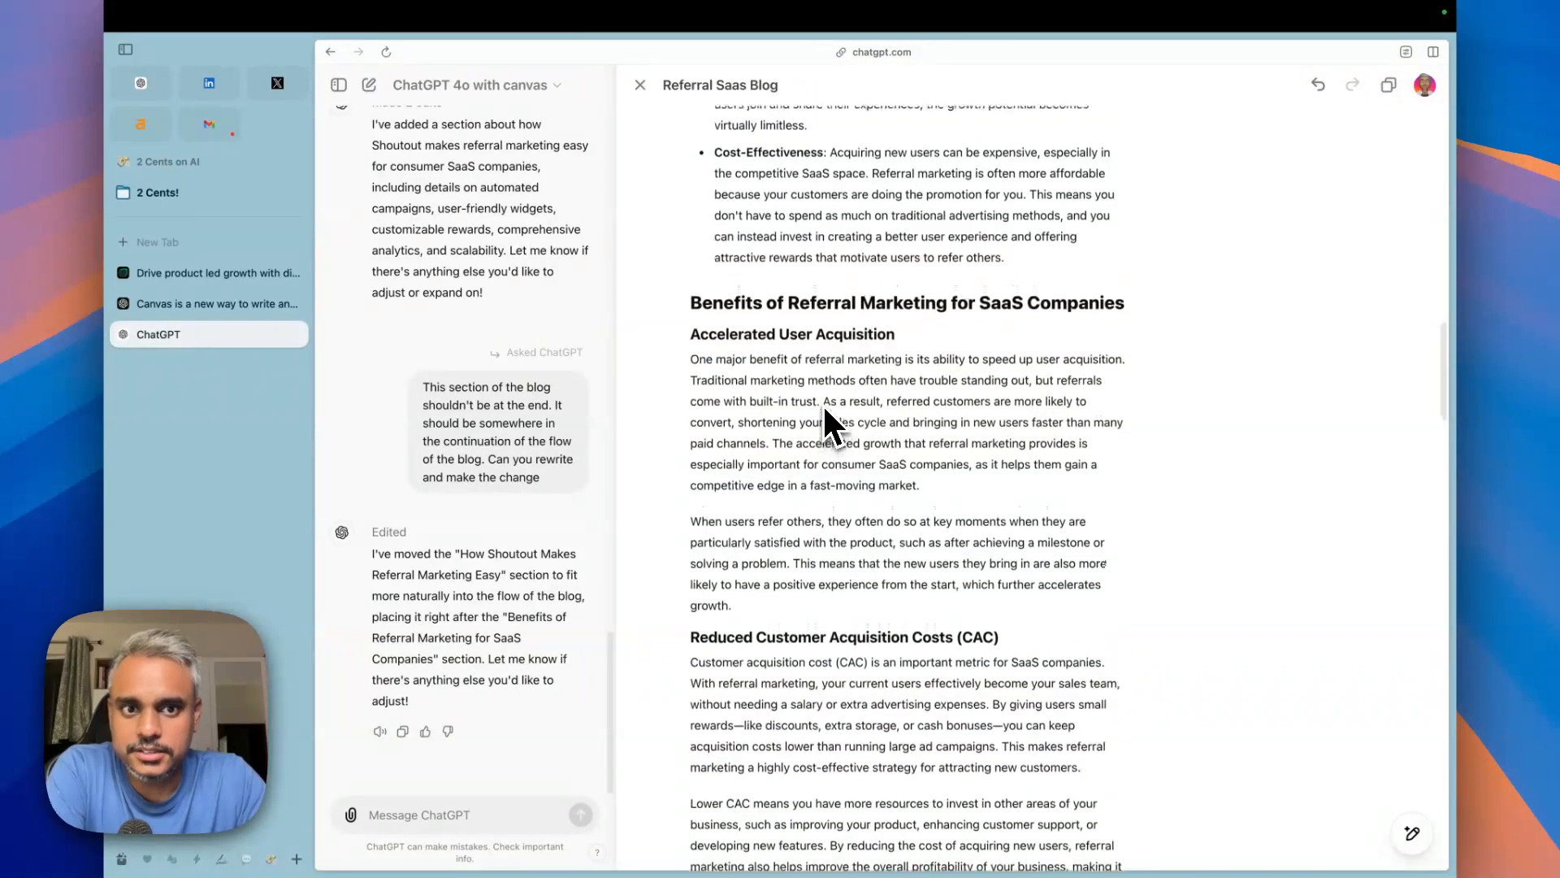
scroll(824, 409, up, 15)
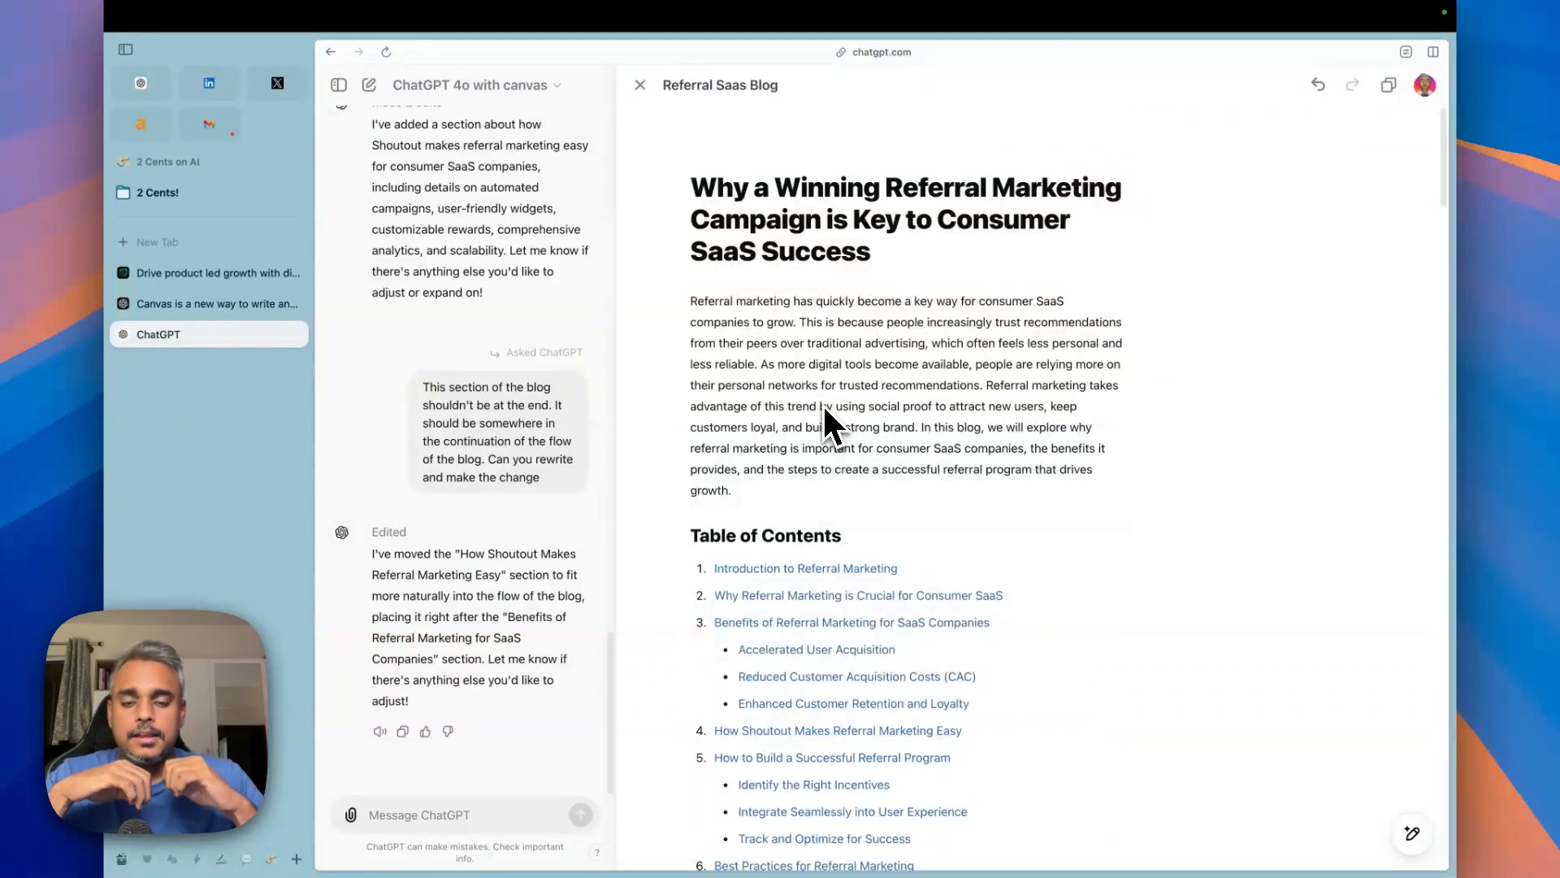